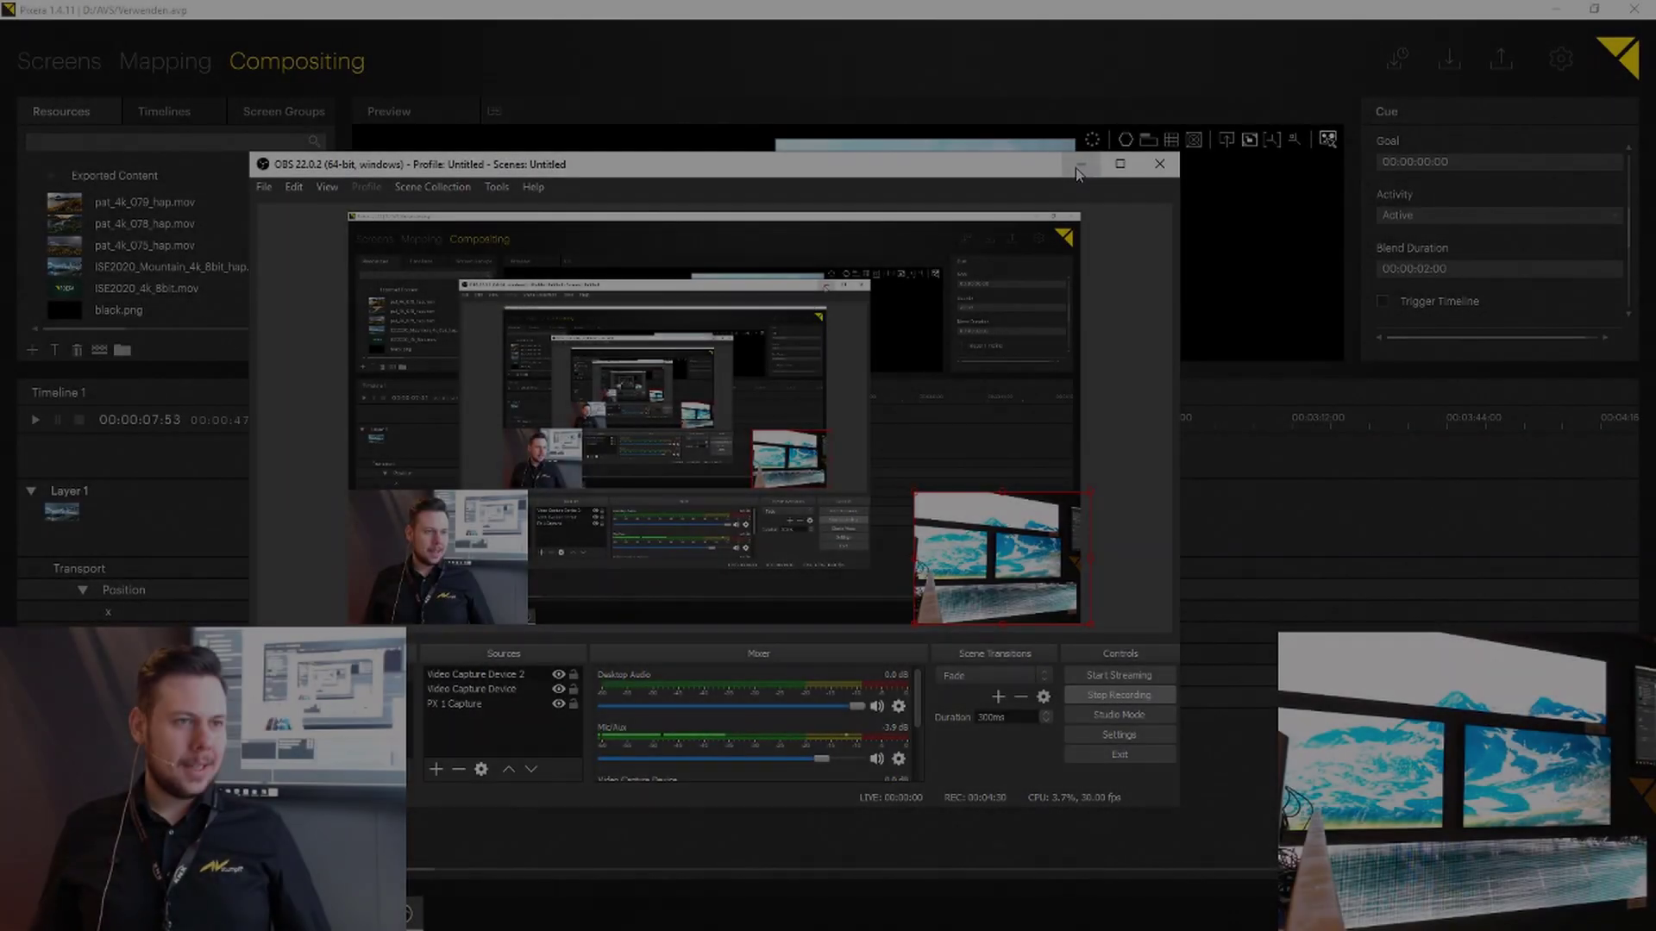
# Step: Bring the finished composited Pixera project to the front, showing it playing across the screens
pyautogui.click(1080, 166)
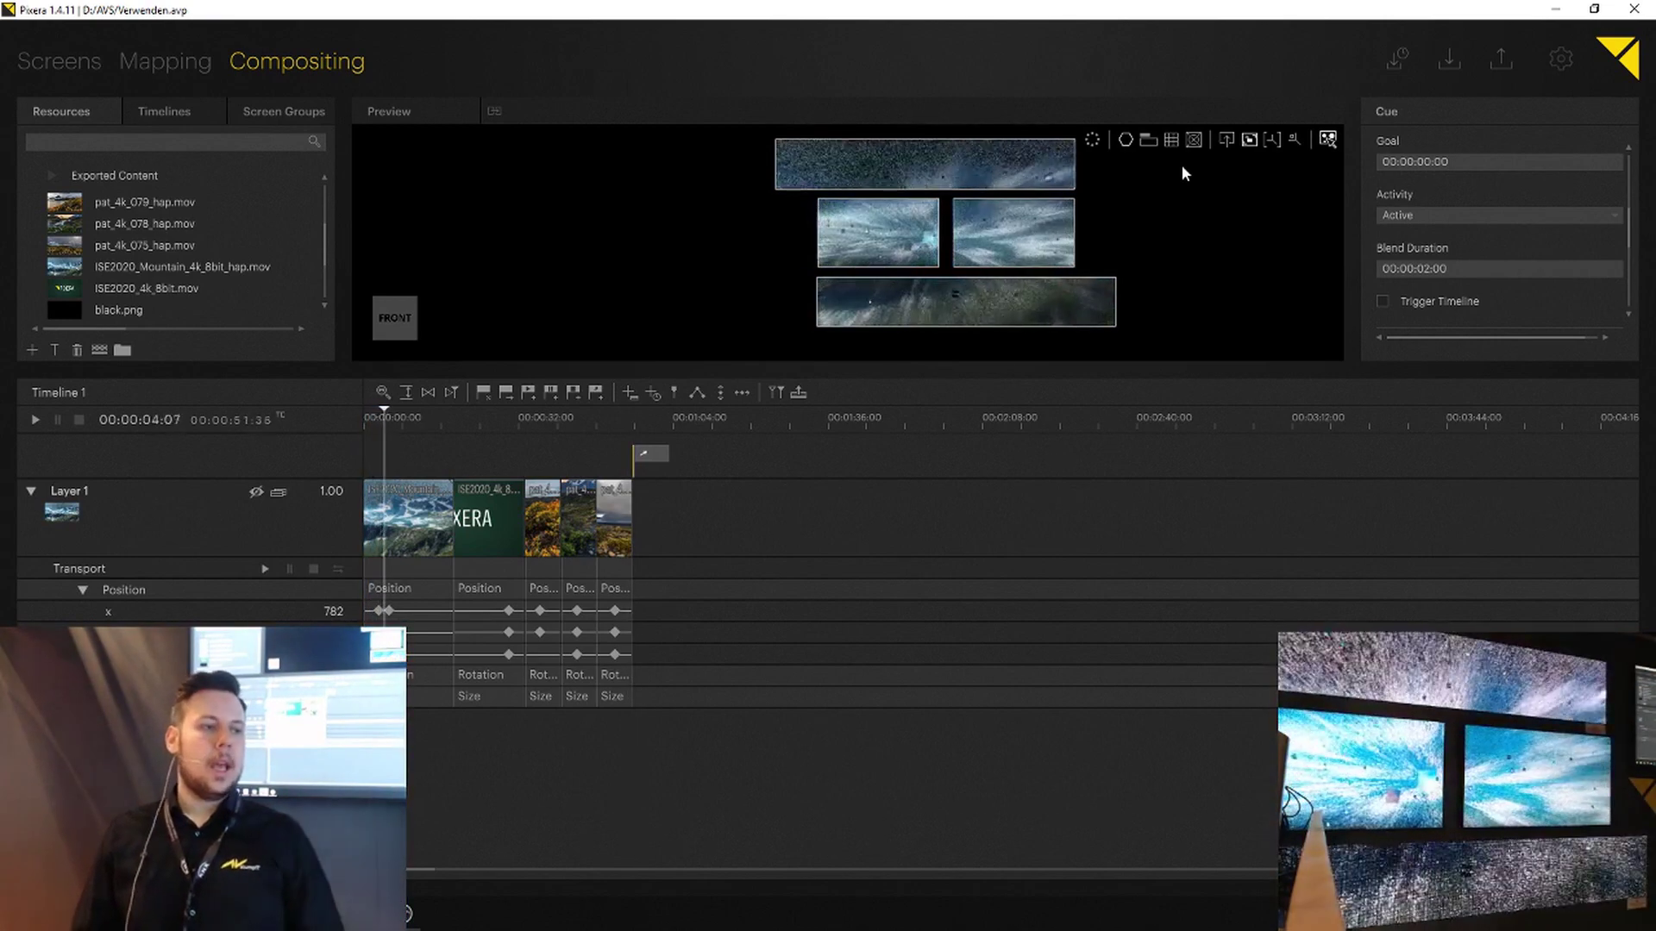
# Step: Move the playhead past the clips to about 2:17, then create project p7 and open Screens
pyautogui.click(1025, 417)
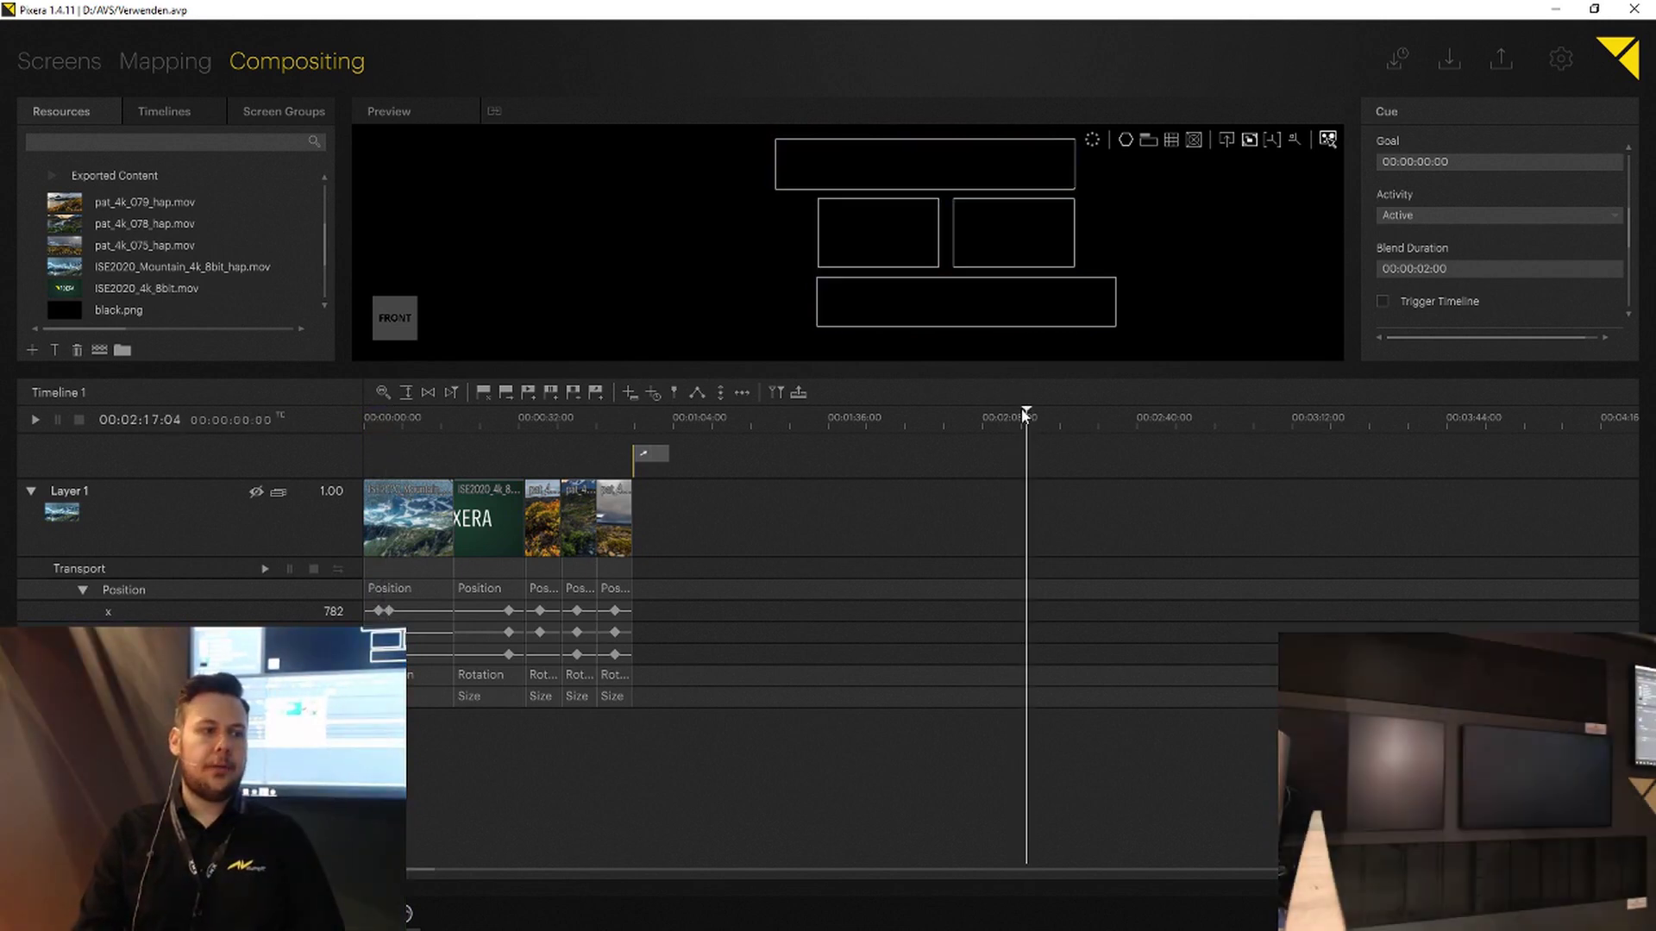
pyautogui.click(1561, 59)
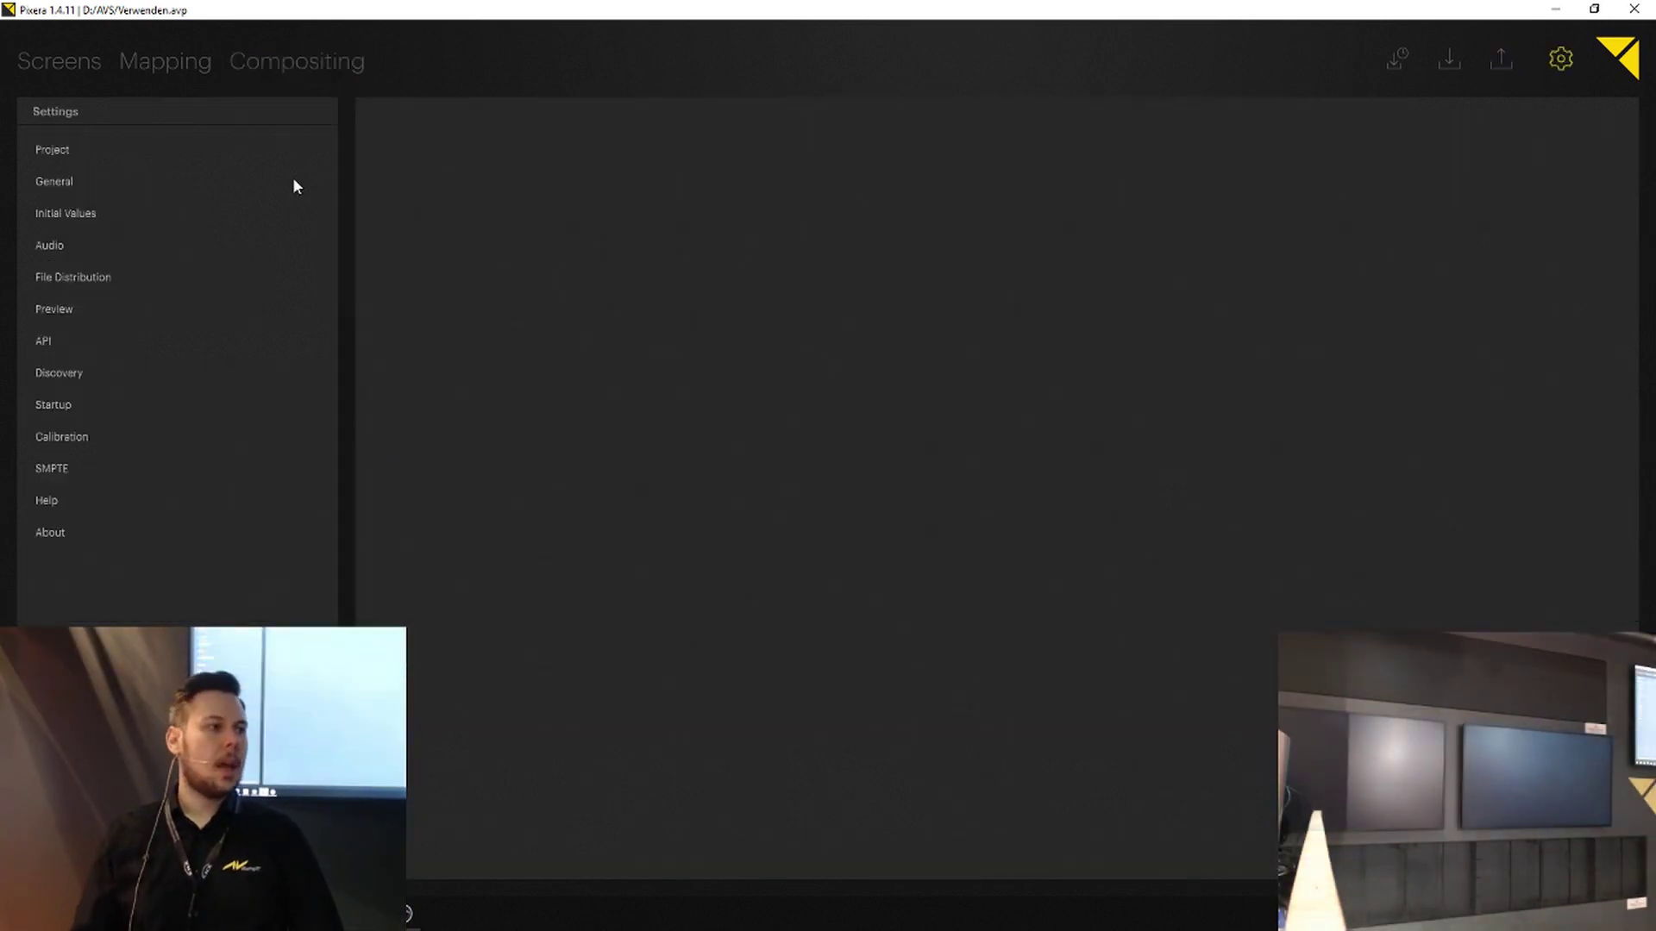
pyautogui.click(98, 153)
pyautogui.click(501, 183)
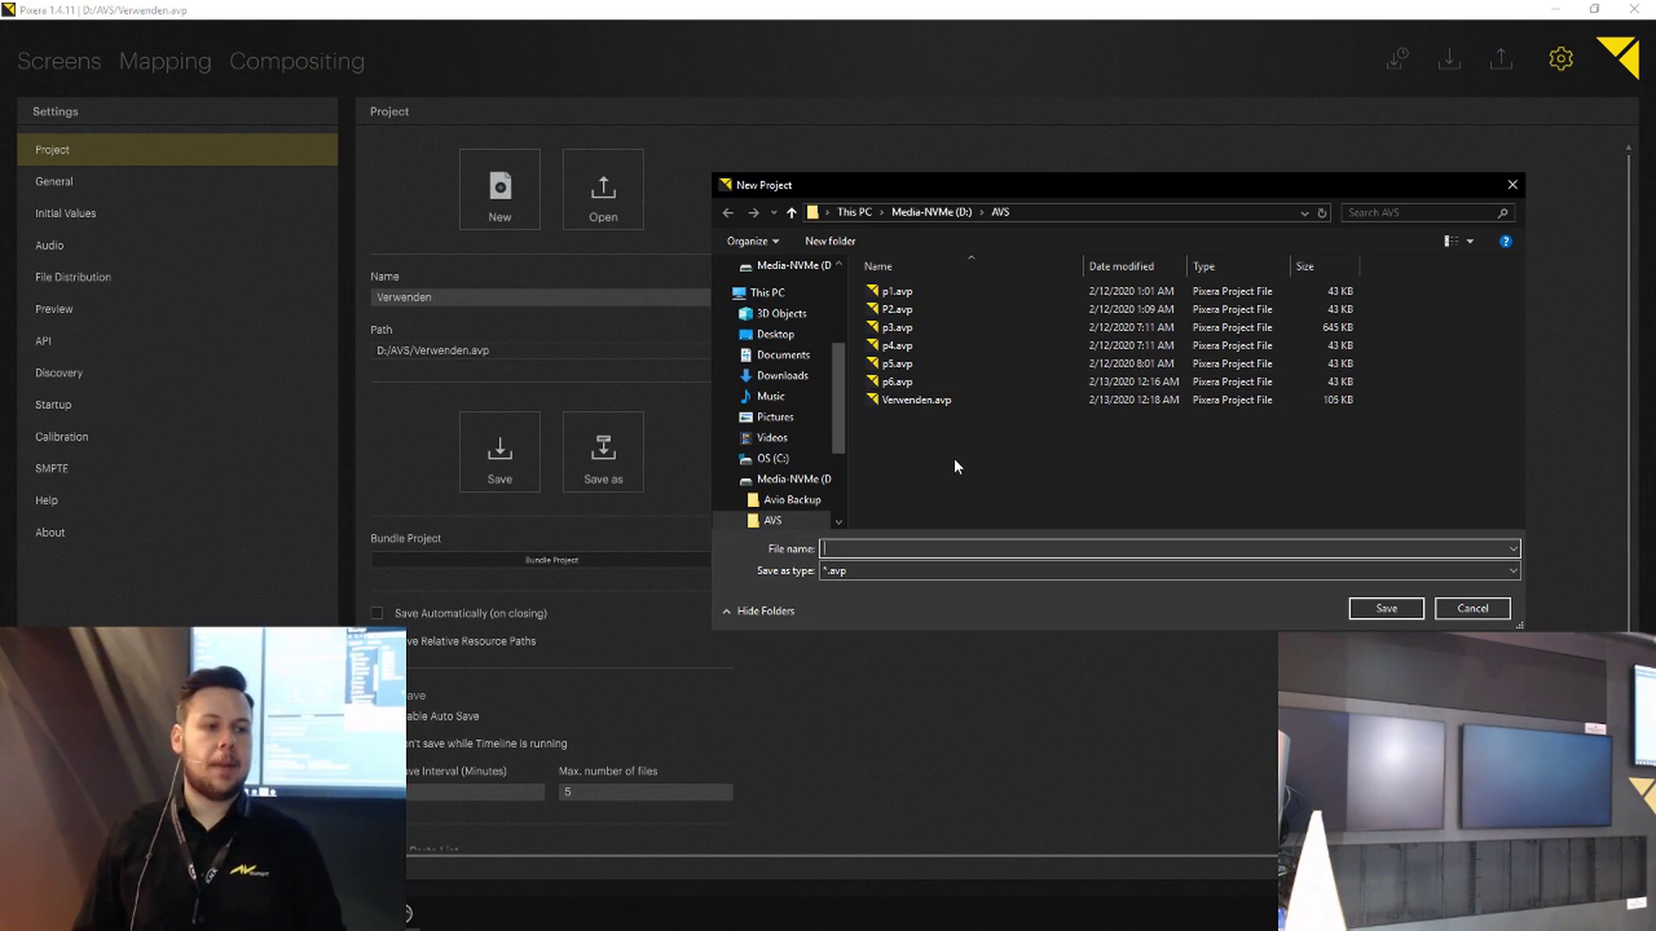
pyautogui.write('p7')
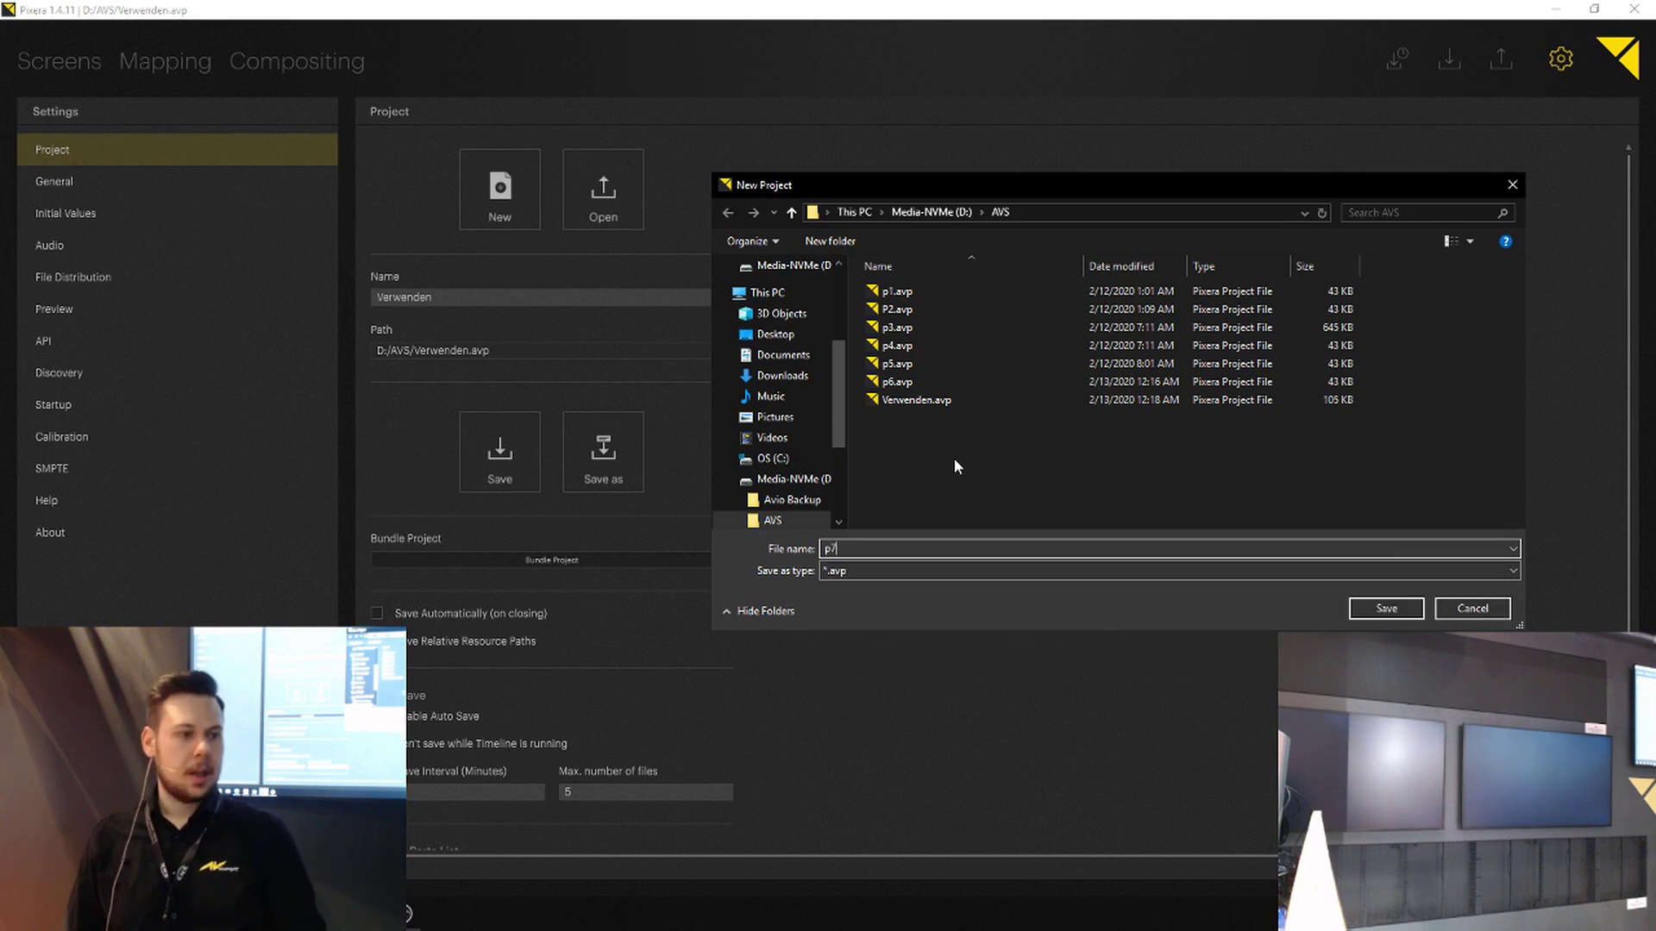
pyautogui.press('Return')
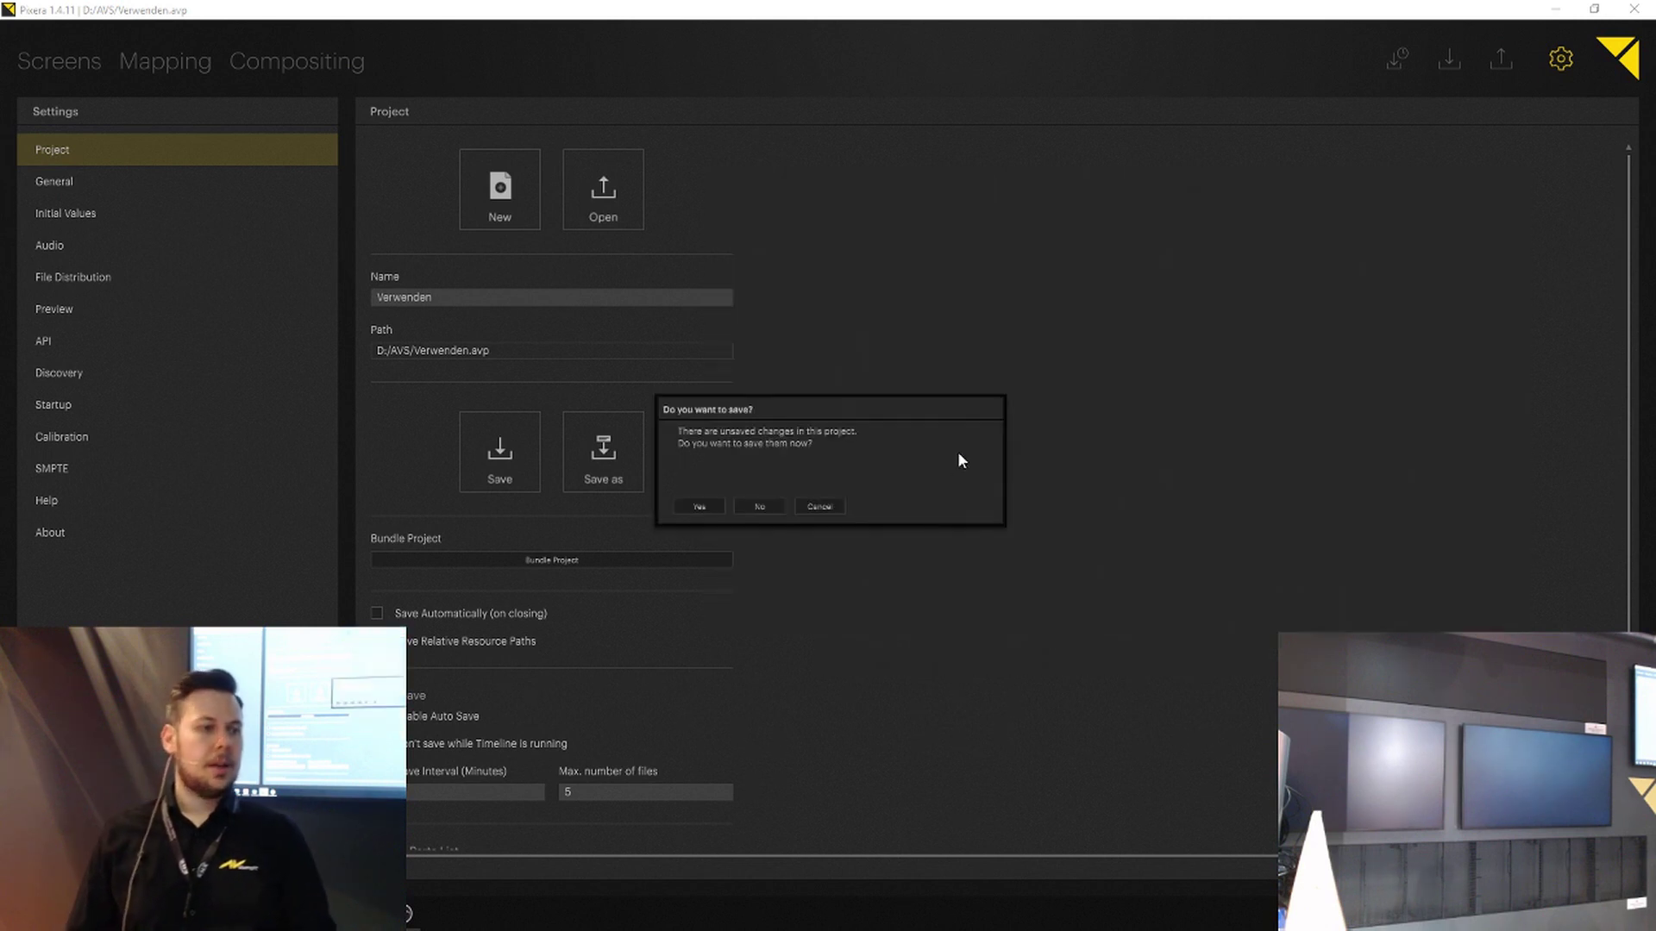
pyautogui.click(740, 509)
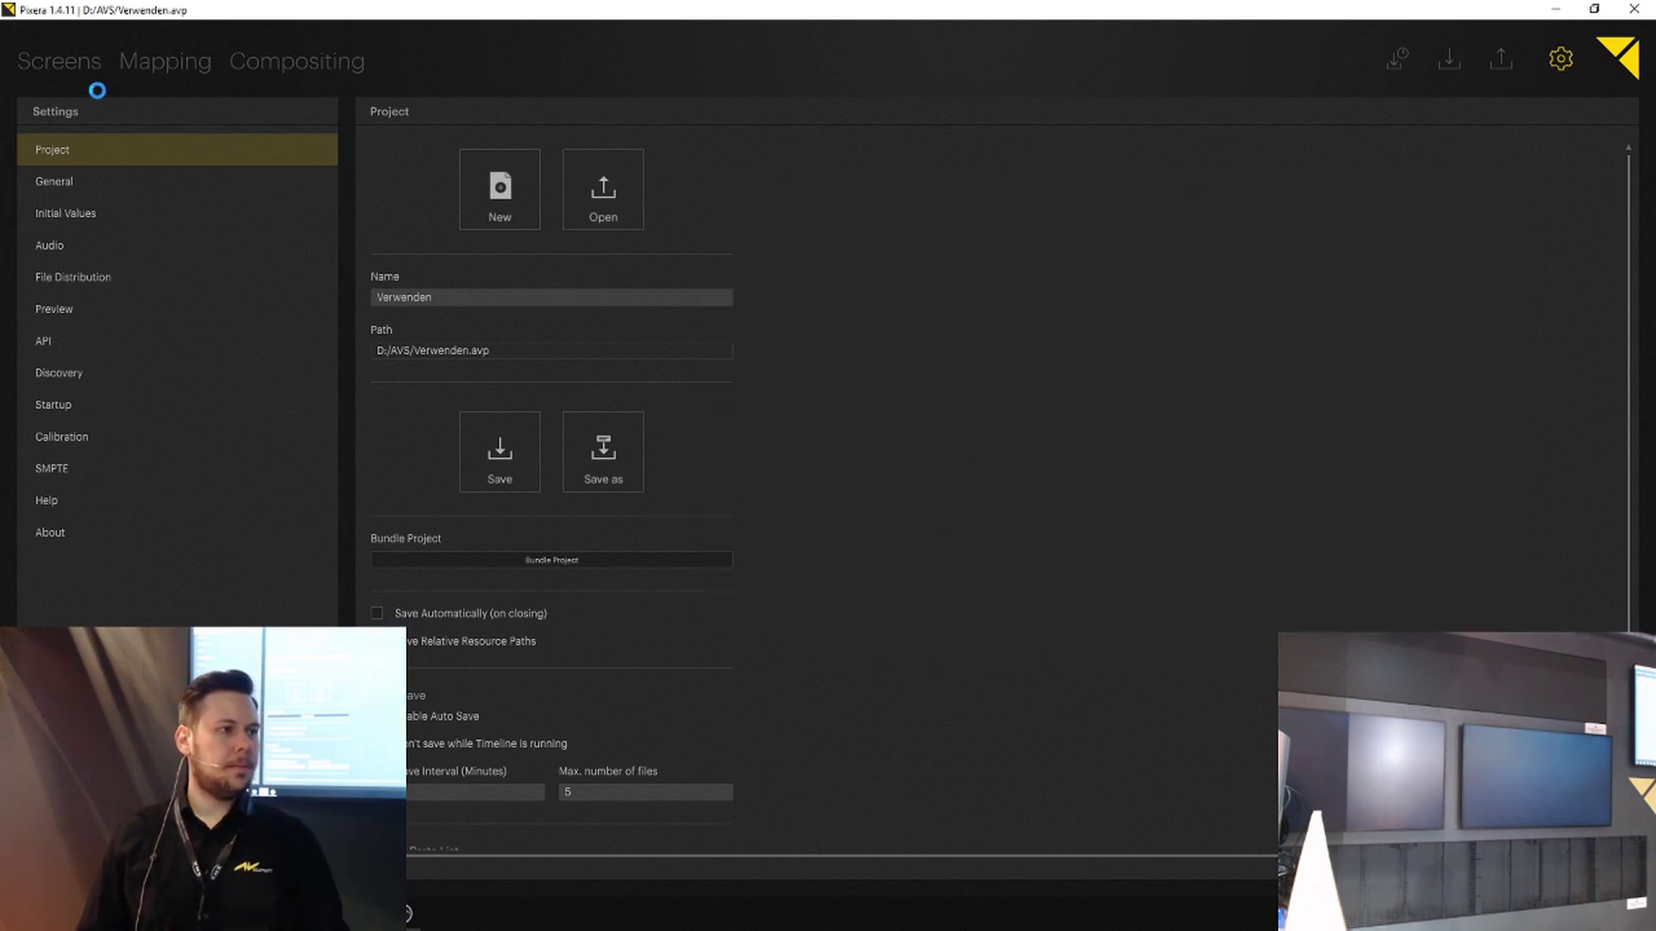
pyautogui.click(78, 64)
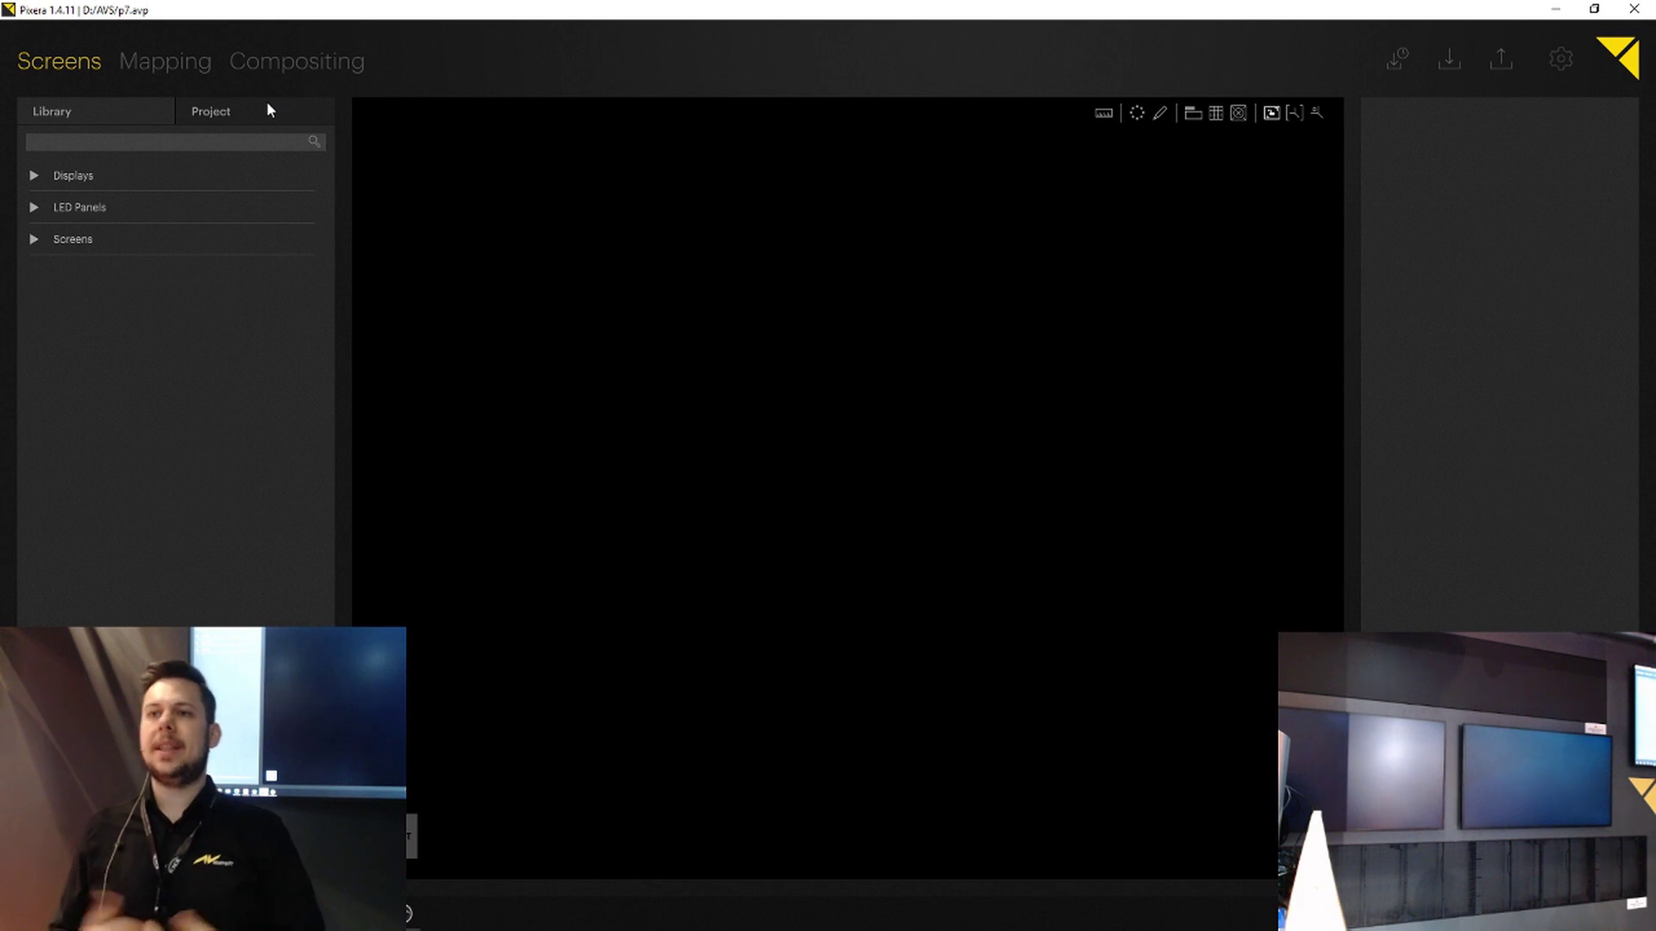
# Step: Expand and collapse the LED Panels catalogue, then scroll the projector brand list in the Mapping library
pyautogui.click(31, 208)
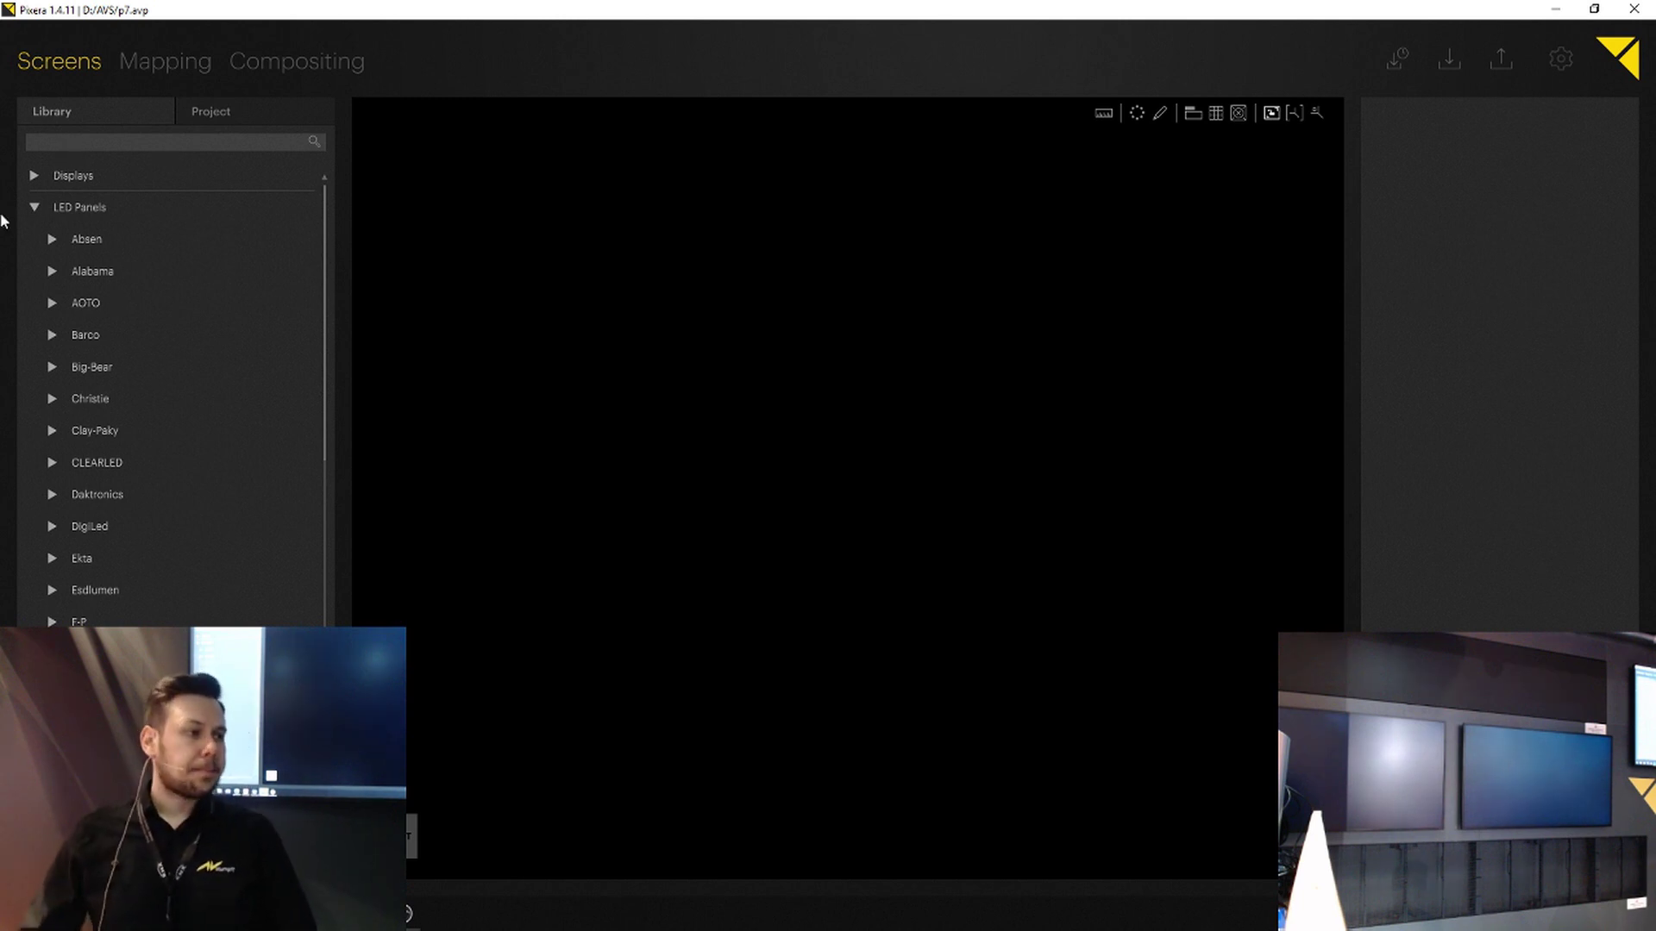
pyautogui.click(36, 211)
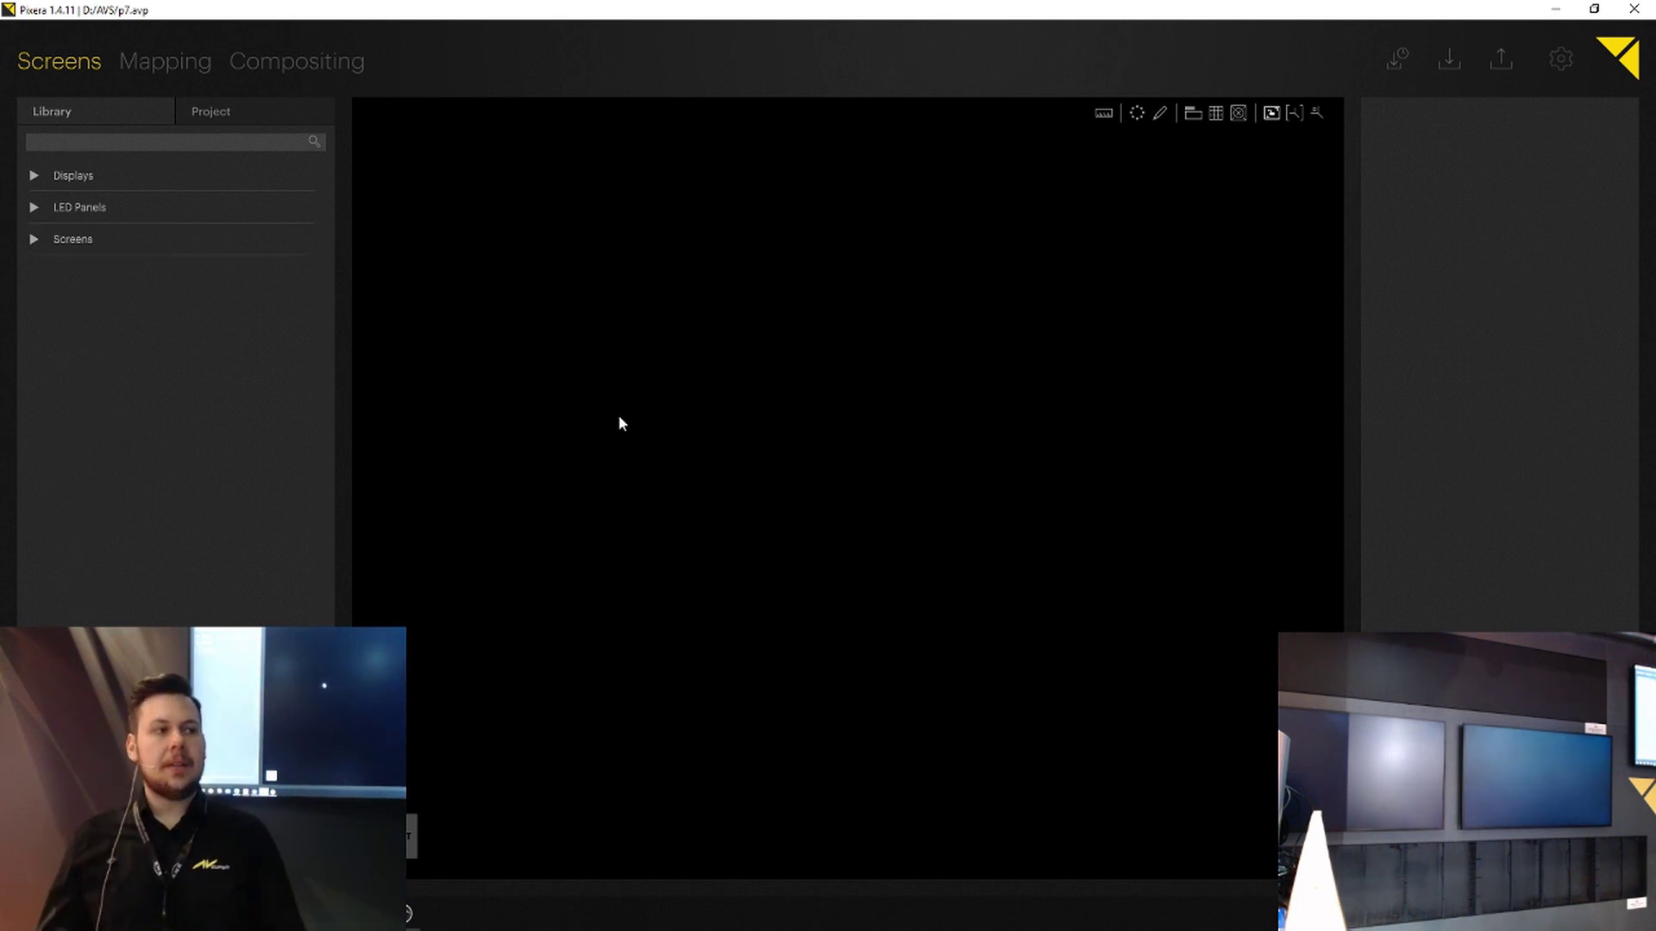
pyautogui.click(181, 68)
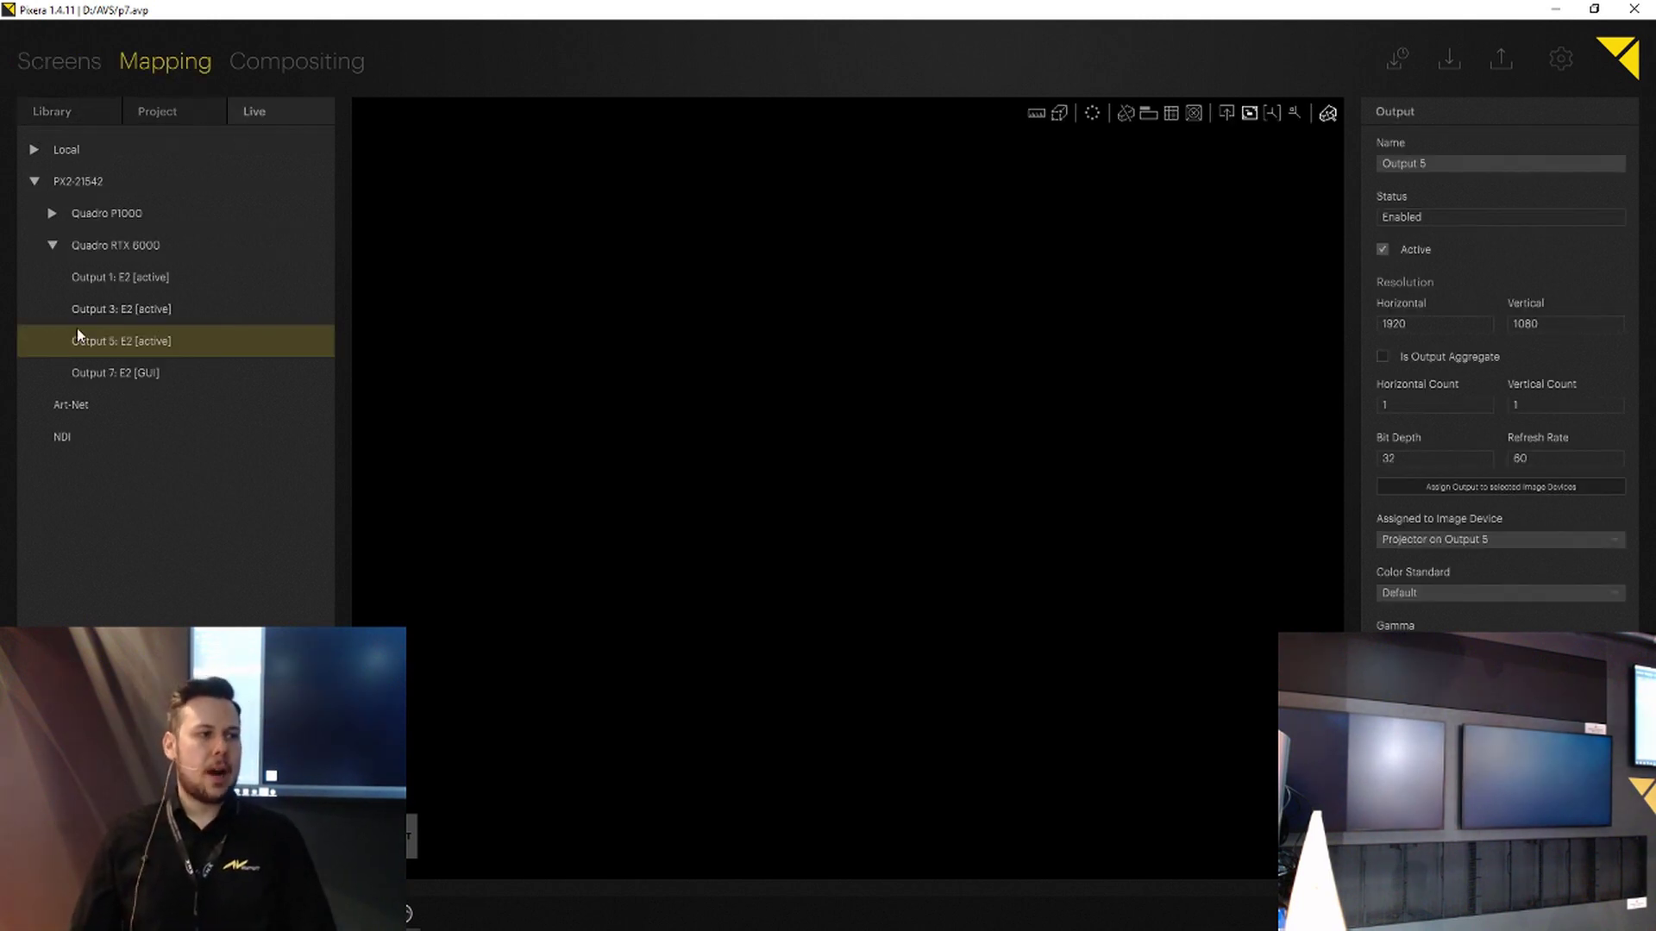
pyautogui.click(67, 118)
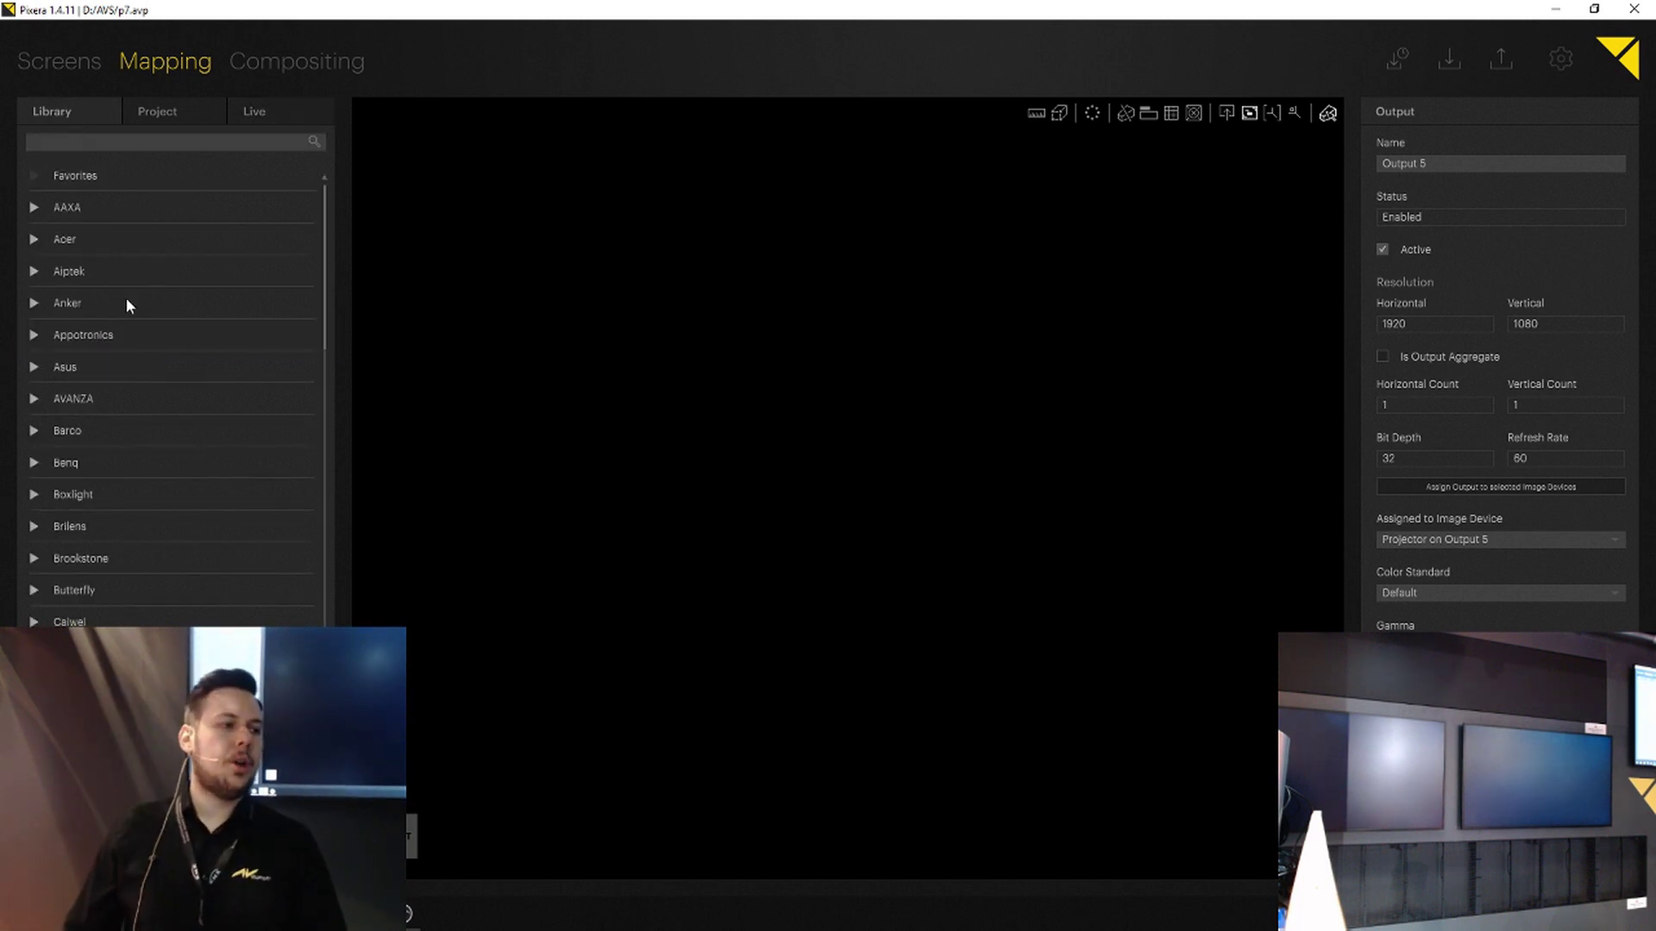
pyautogui.moveTo(326, 274); pyautogui.dragTo(315, 472)
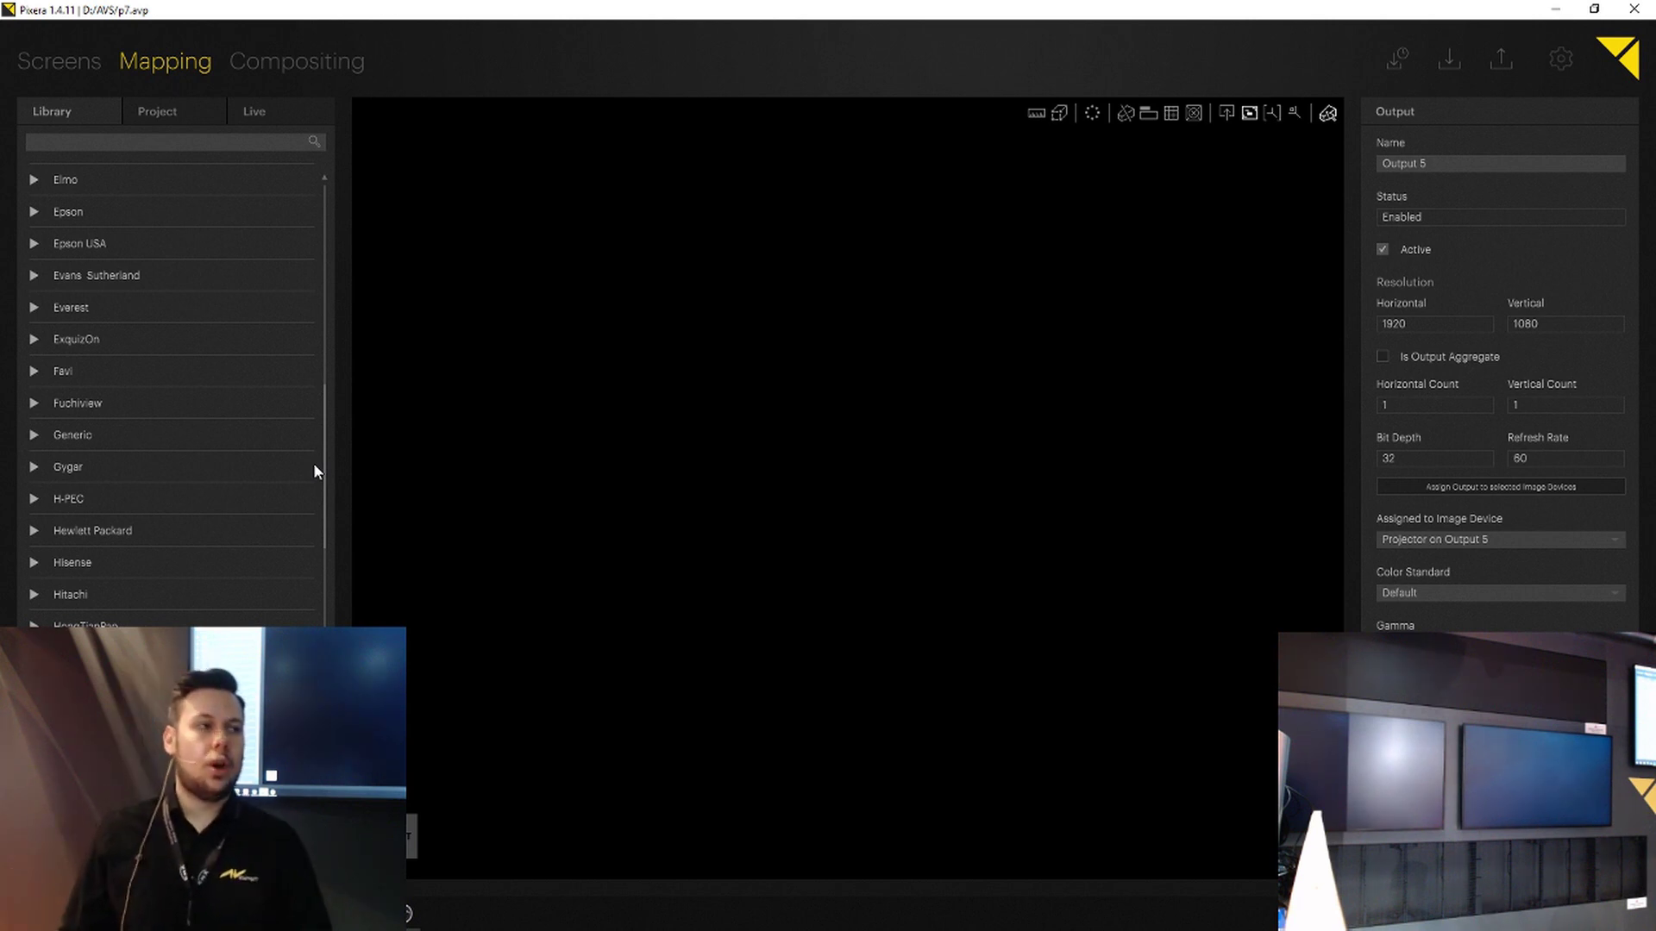
# Step: Inspect the empty Compositing timeline, then go back to the empty Screens stage
pyautogui.click(300, 61)
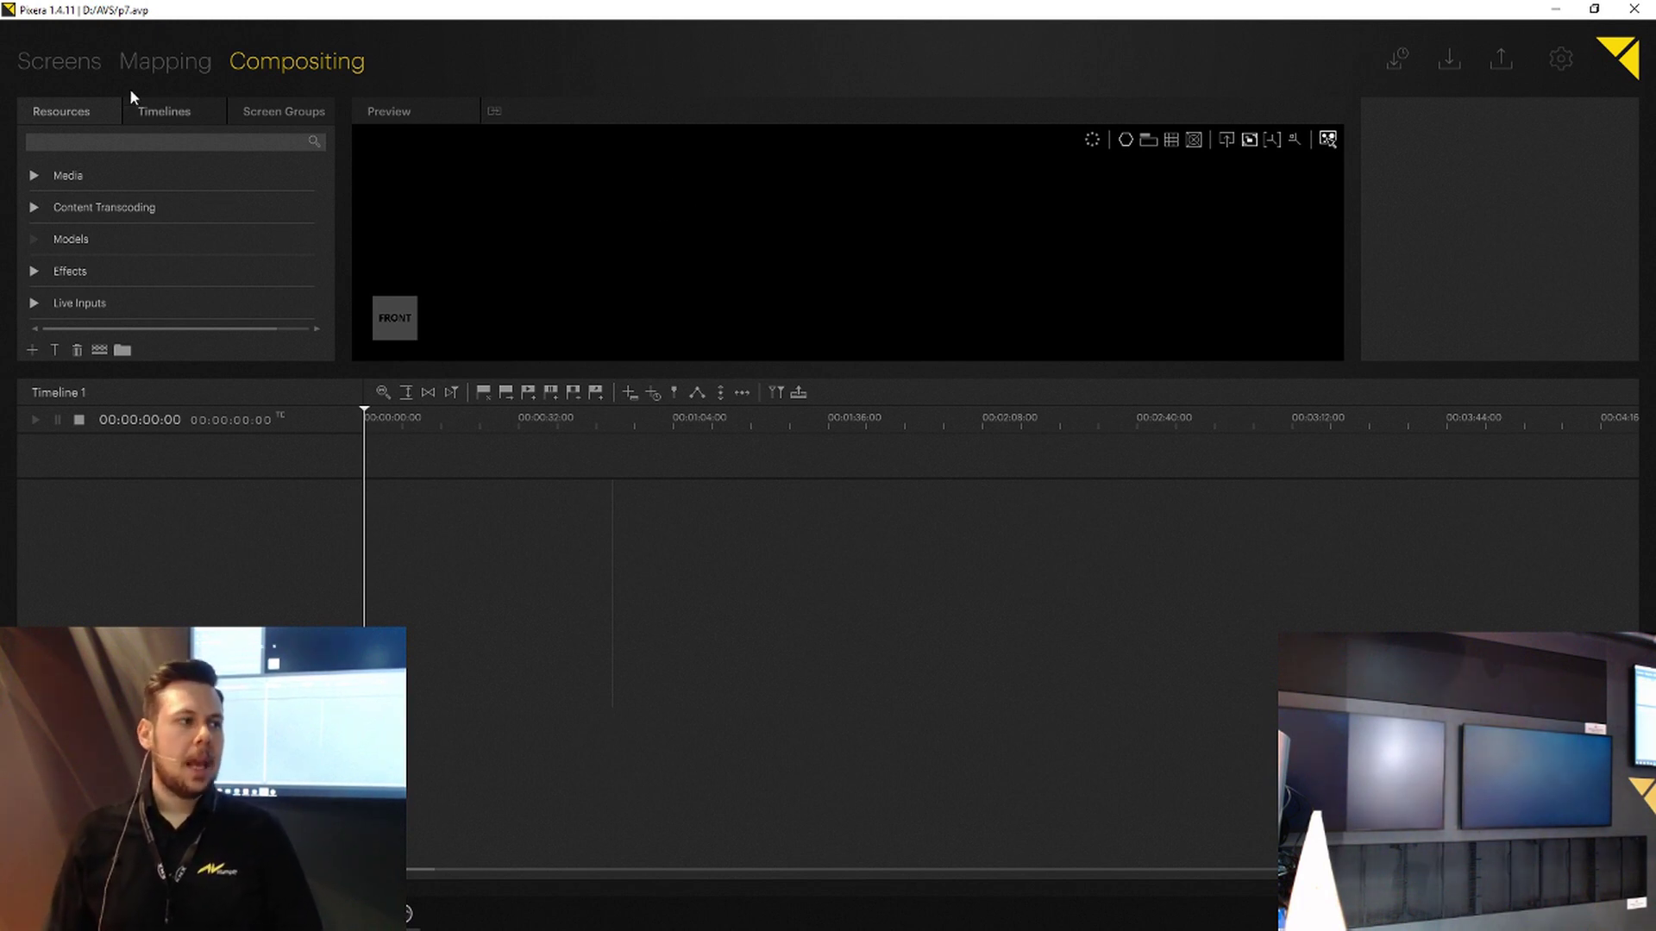
pyautogui.click(69, 65)
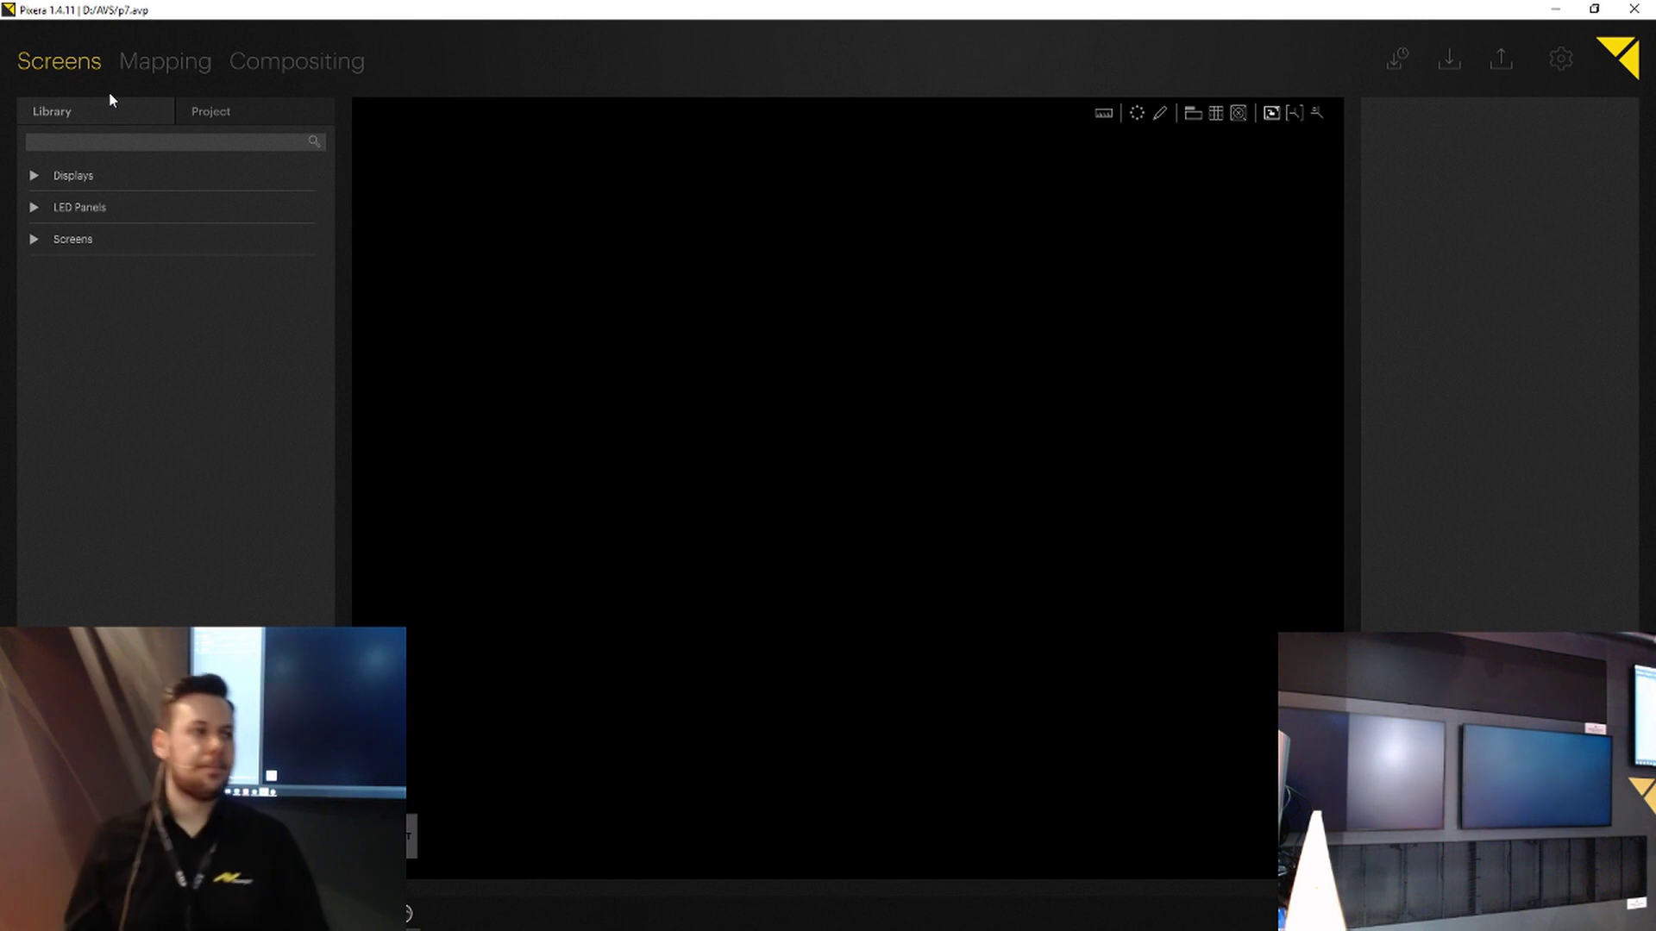
# Step: Drop a Generic Flat Screen from the Screens > Generic library onto the stage
pyautogui.click(34, 240)
pyautogui.click(53, 270)
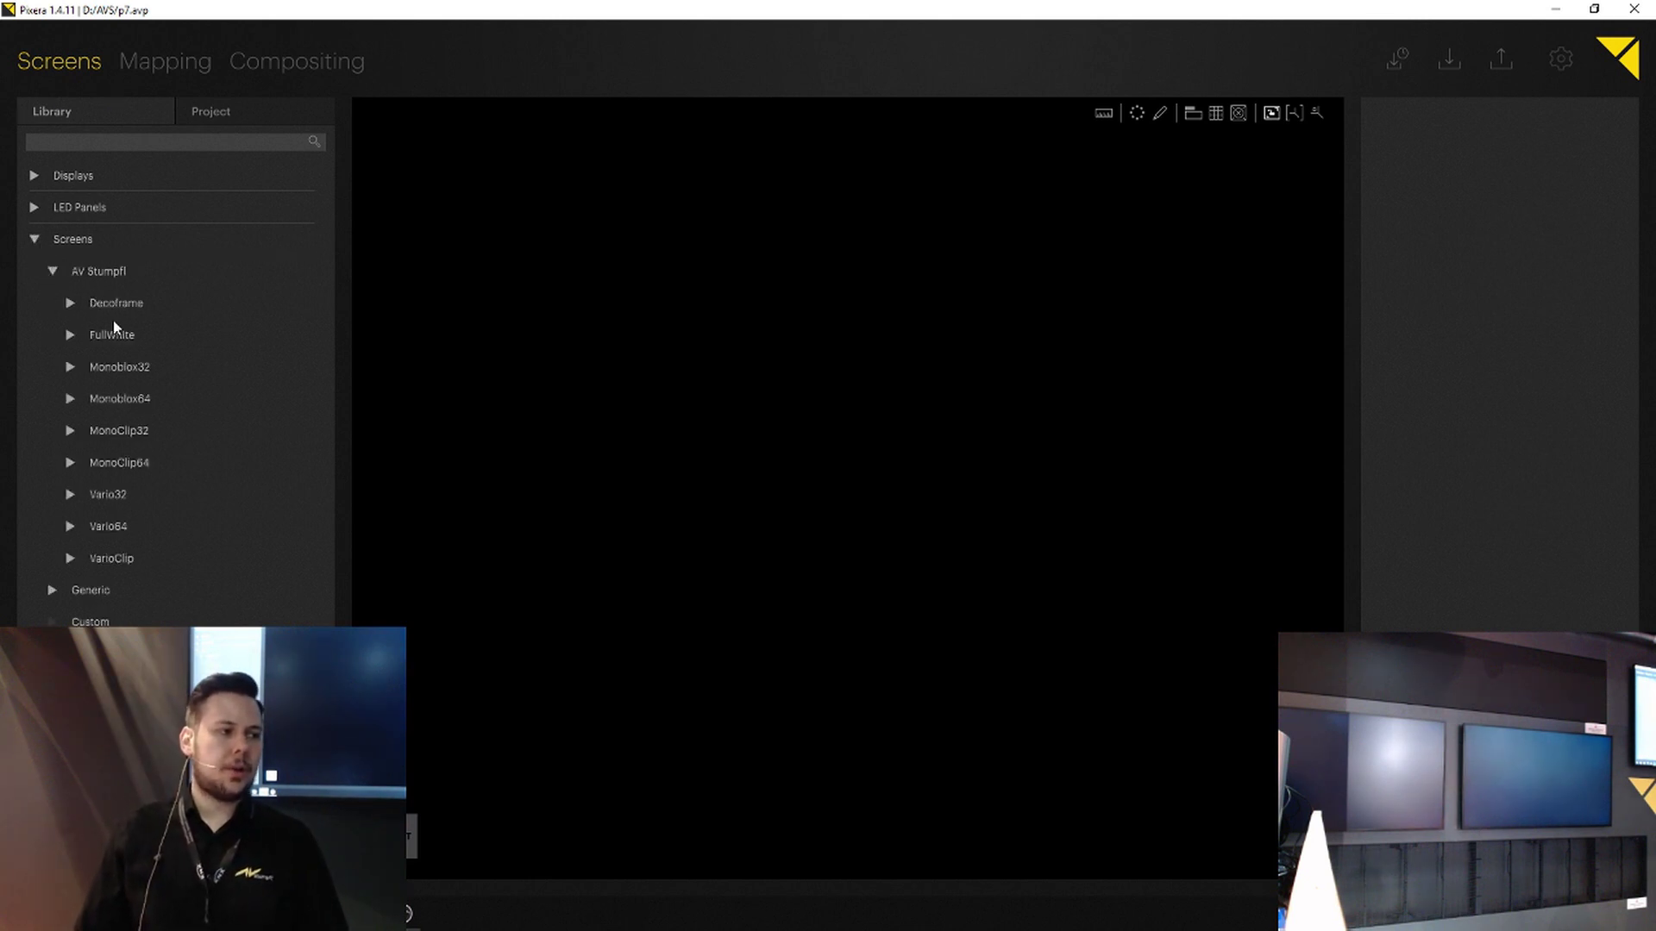
pyautogui.click(52, 271)
pyautogui.click(53, 304)
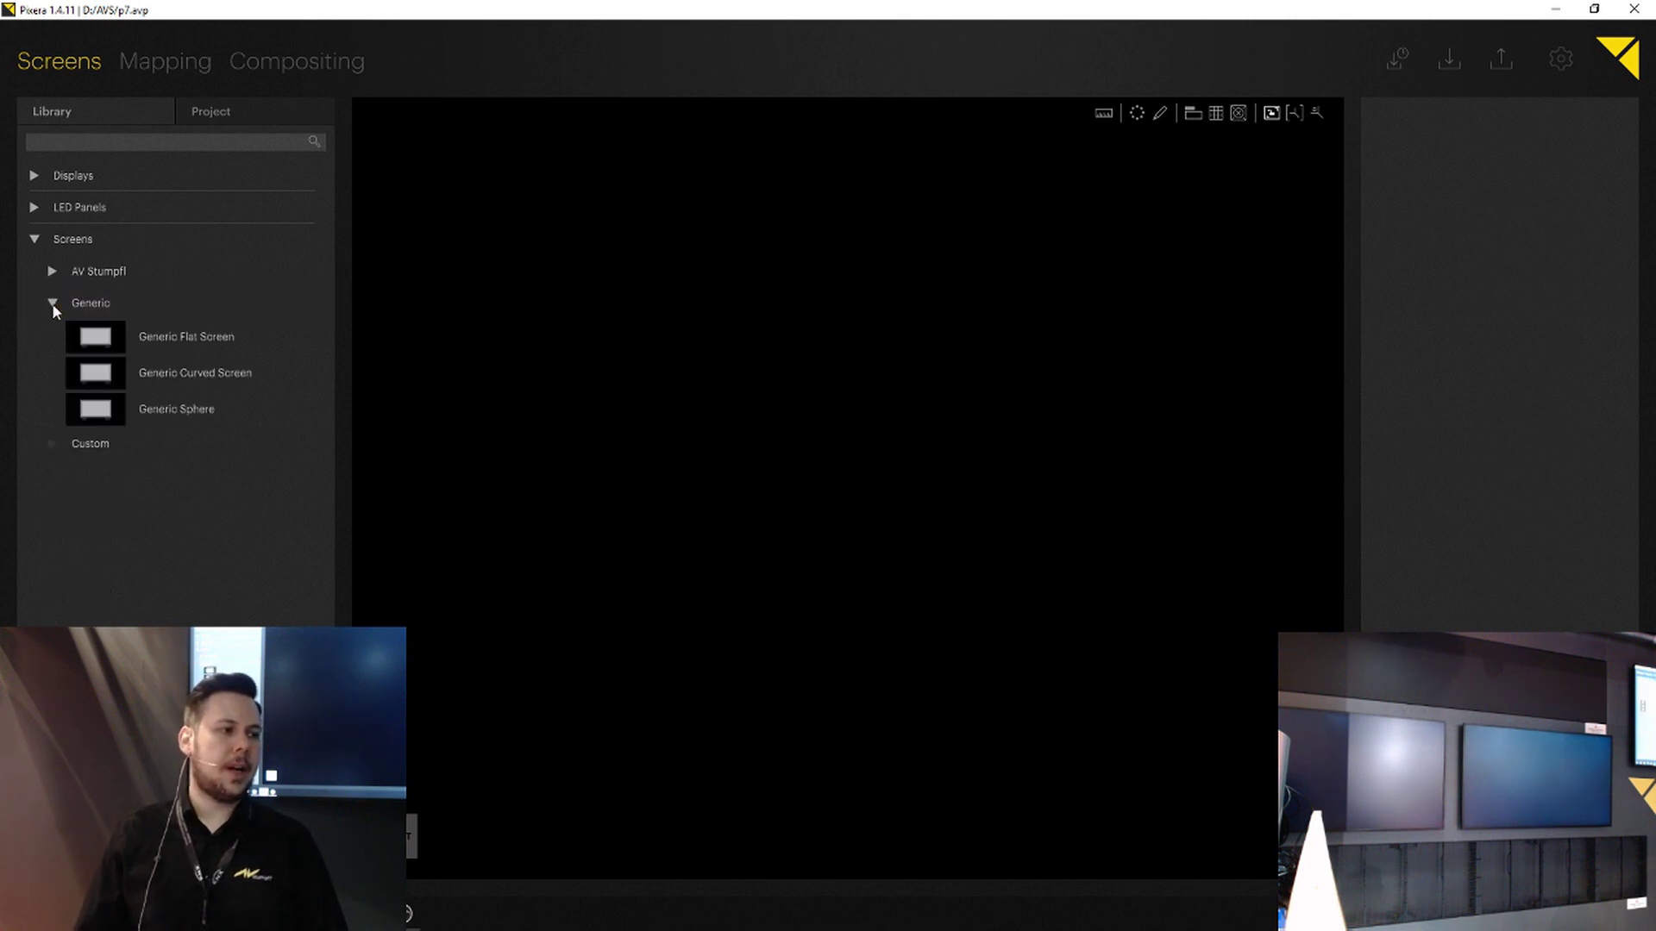
pyautogui.moveTo(158, 341); pyautogui.dragTo(801, 391)
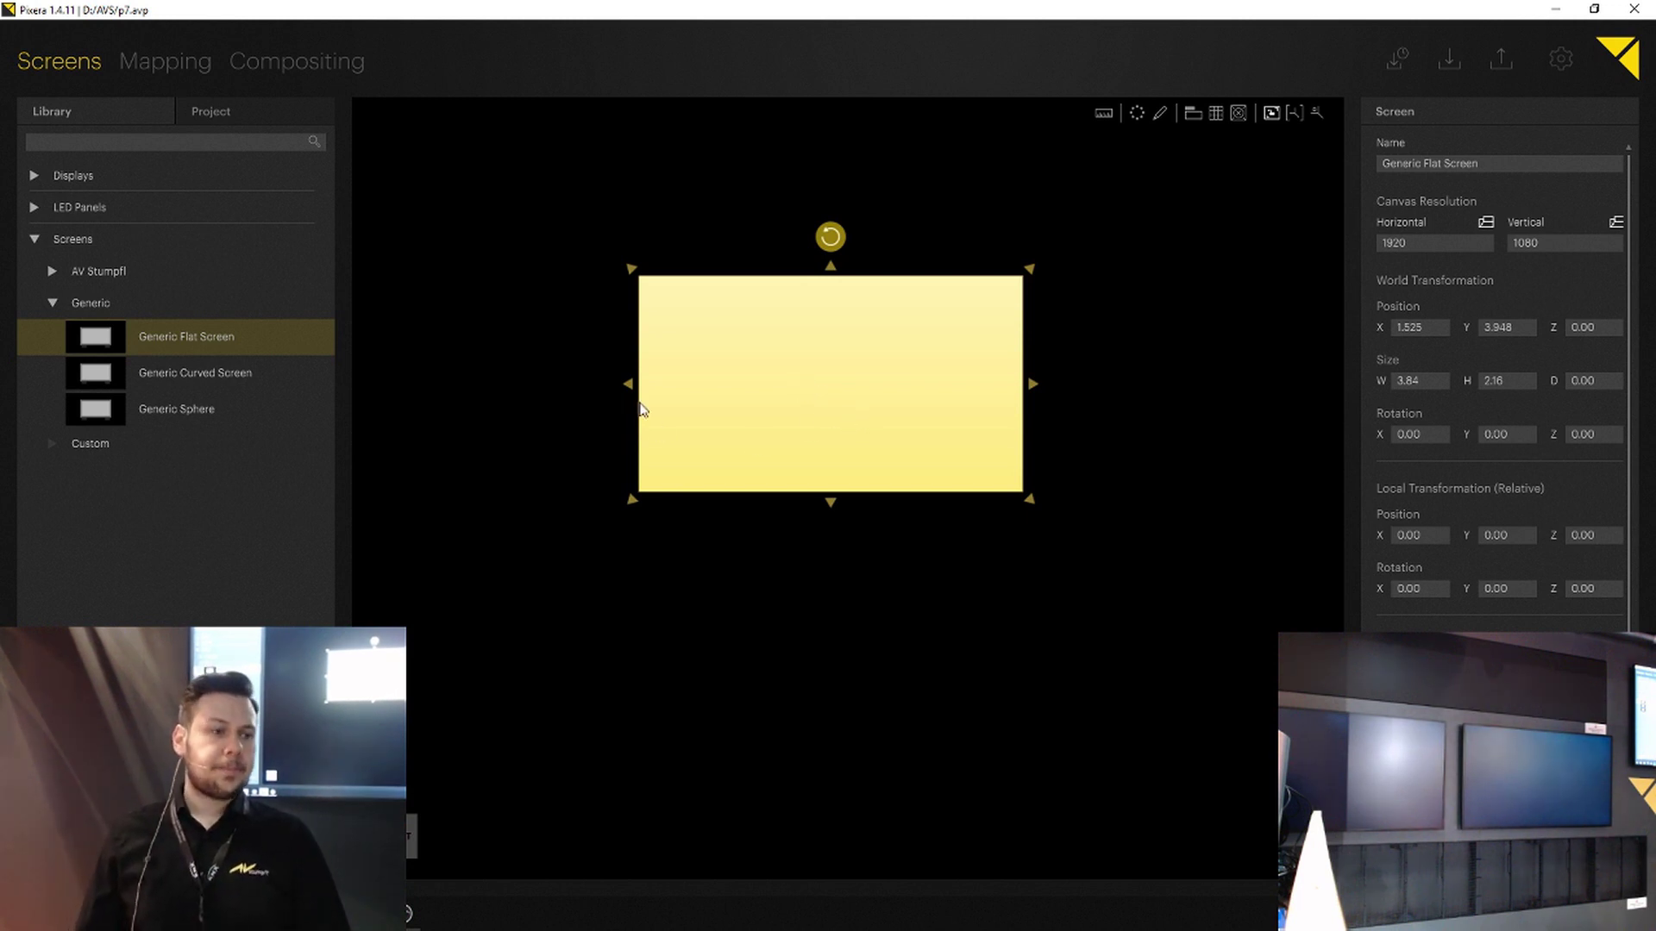
# Step: Drag the new screen into place and stretch it roughly wider
pyautogui.moveTo(941, 363); pyautogui.dragTo(902, 306)
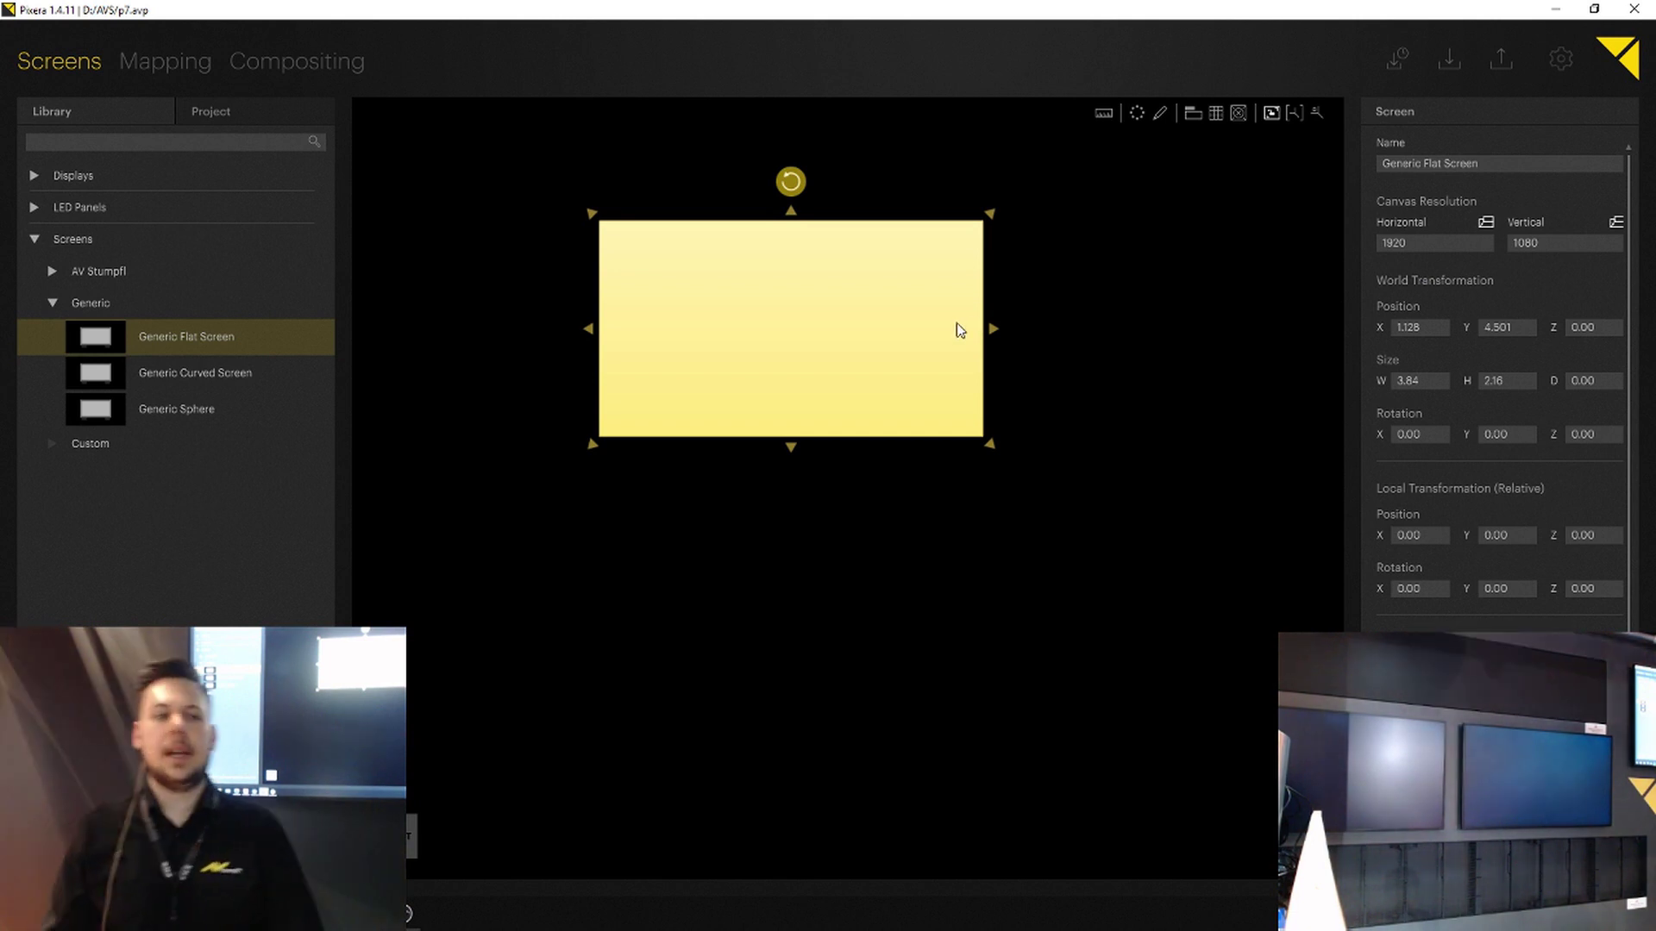
pyautogui.moveTo(887, 274); pyautogui.dragTo(1061, 371)
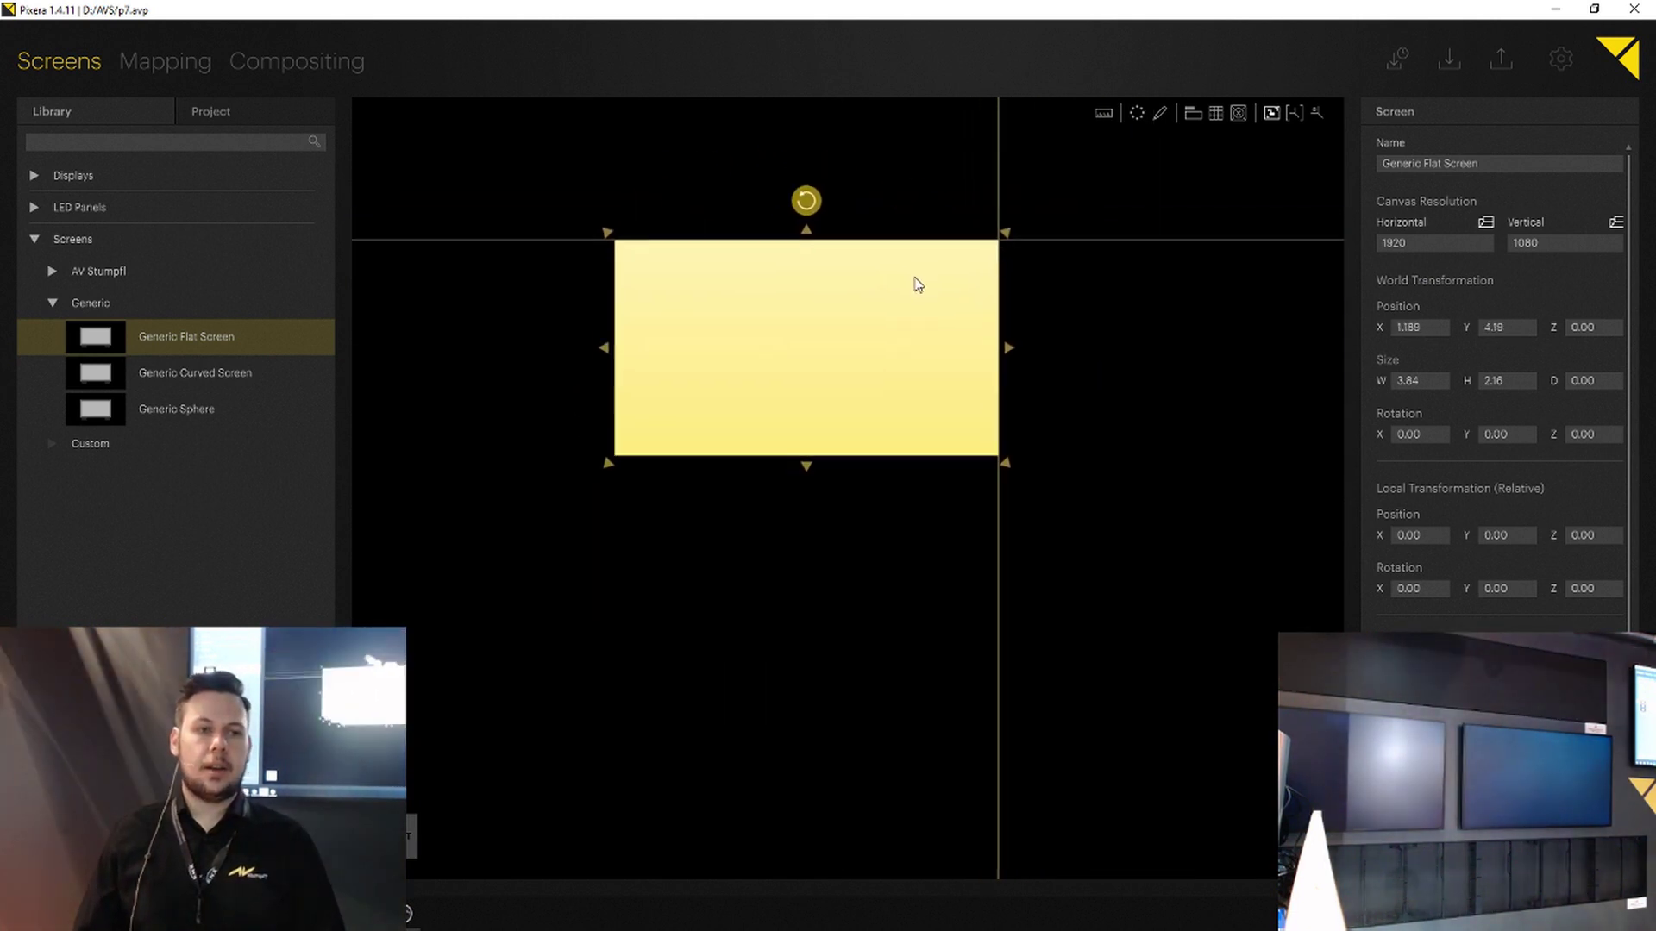
pyautogui.moveTo(929, 276); pyautogui.dragTo(805, 333)
pyautogui.moveTo(910, 385); pyautogui.dragTo(1225, 393)
pyautogui.moveTo(1012, 392); pyautogui.dragTo(891, 322)
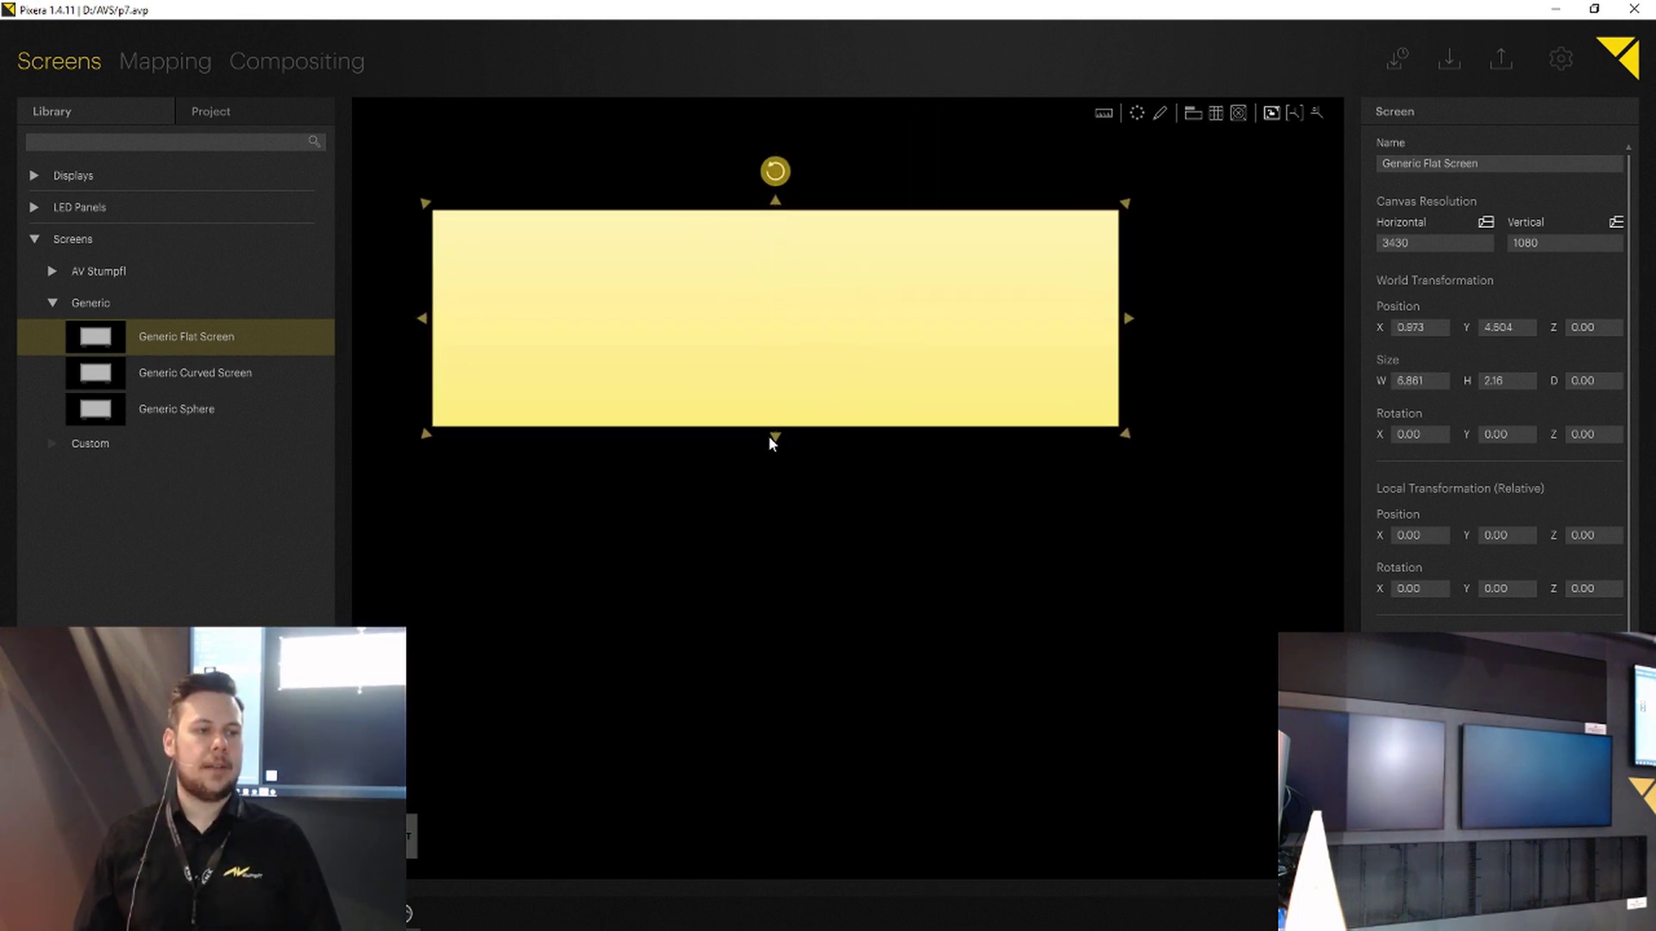
pyautogui.moveTo(770, 442)
pyautogui.mouseDown()
pyautogui.moveTo(776, 474)
pyautogui.moveTo(775, 437)
pyautogui.mouseUp()
pyautogui.moveTo(776, 333); pyautogui.dragTo(774, 368)
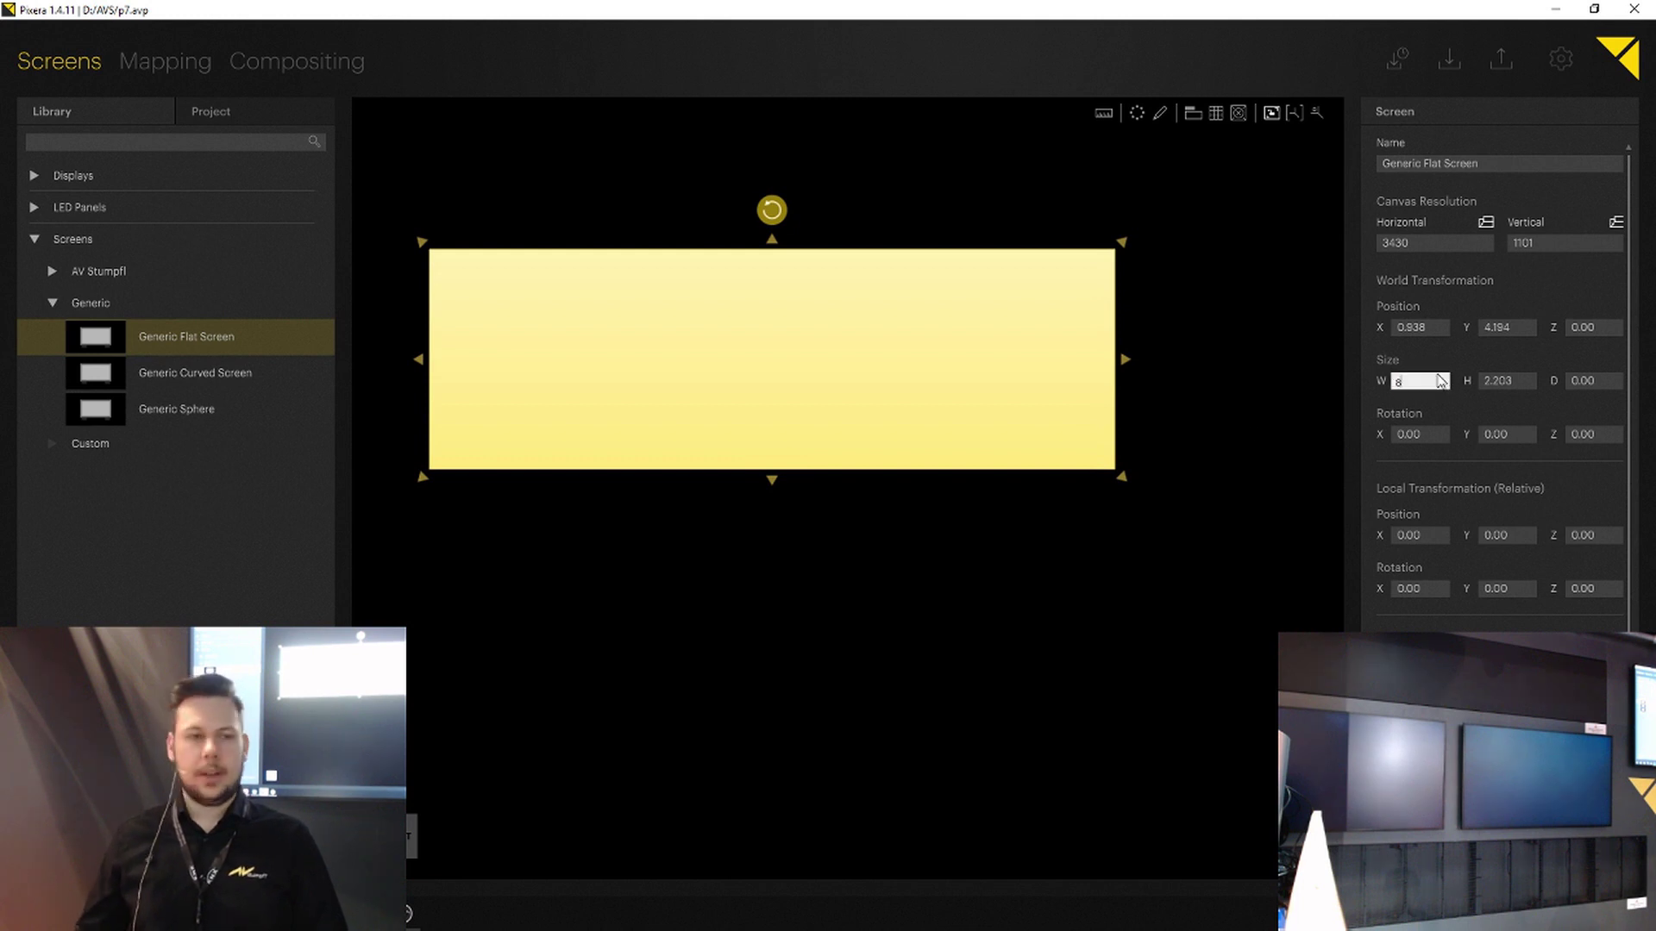
# Step: Set the screen's width to 8 and its height to 1.401 (4.203/3)
pyautogui.click(1439, 376)
pyautogui.write('8')
pyautogui.press('Return')
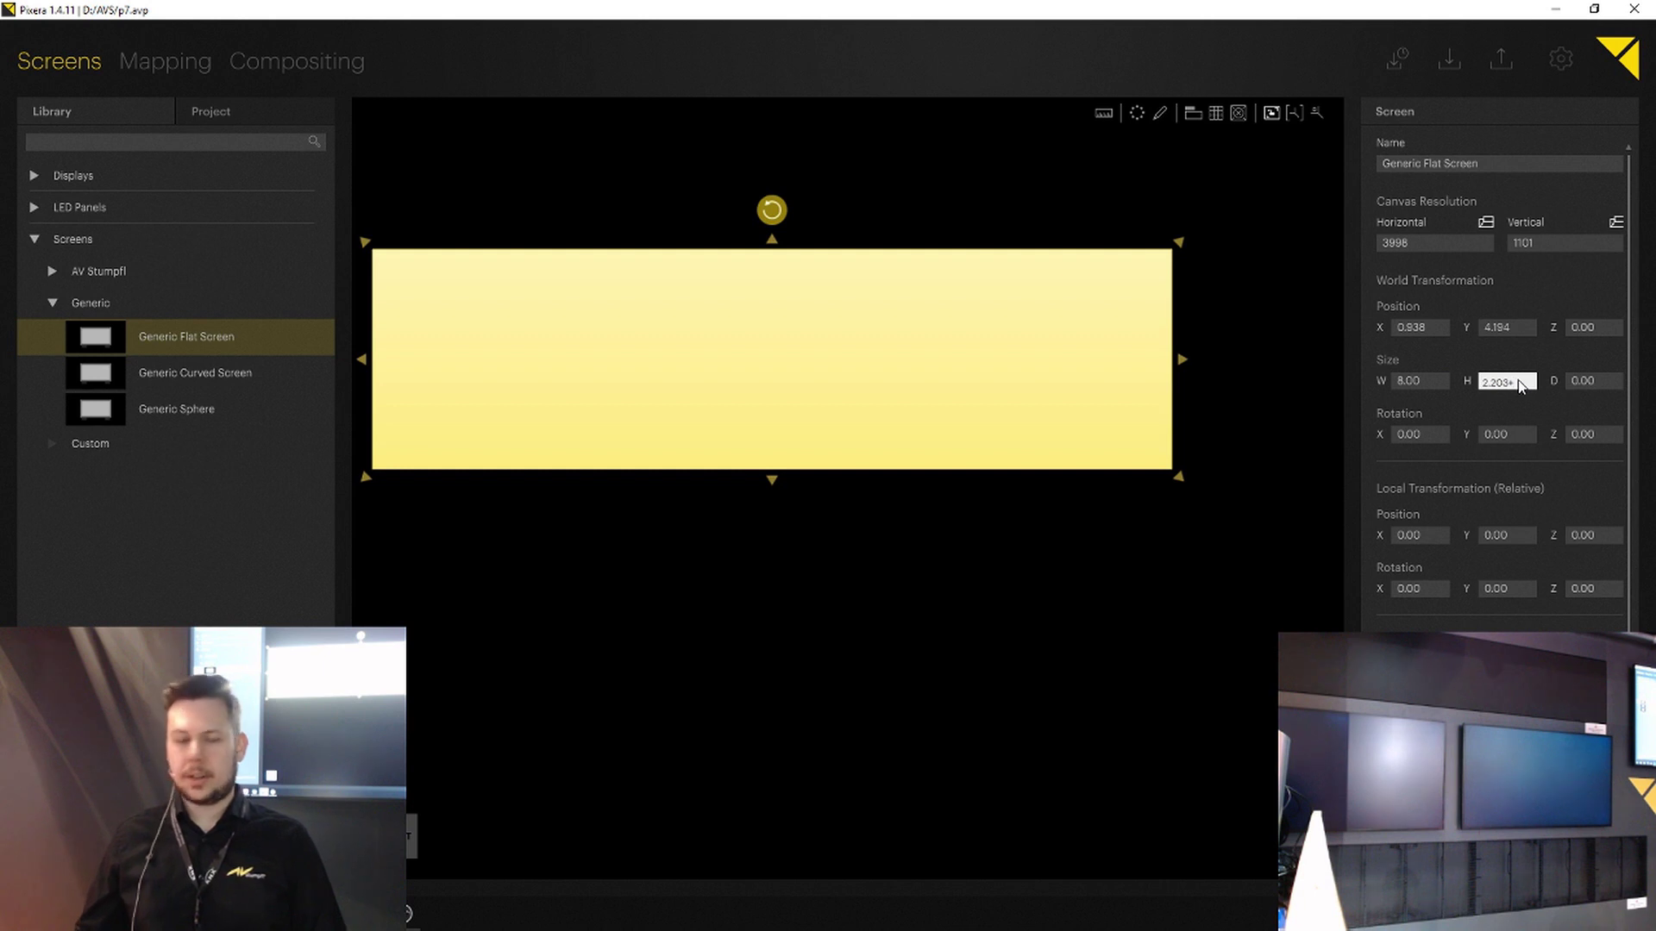
pyautogui.write('2')
pyautogui.press('Return')
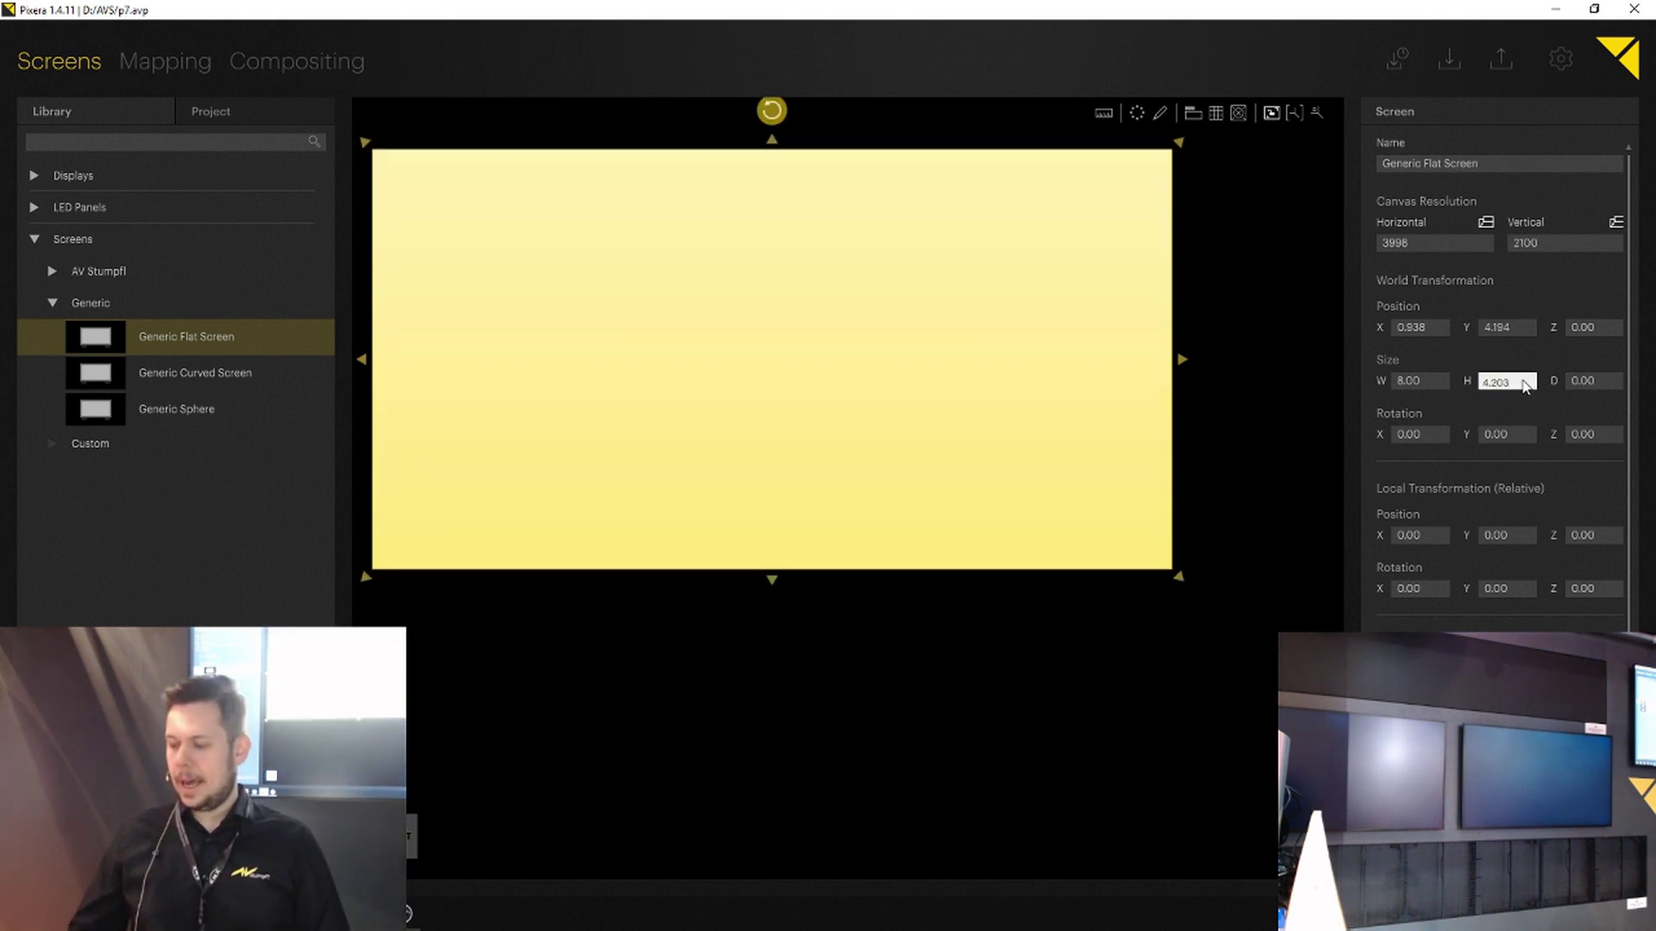
pyautogui.write('/3')
pyautogui.press('Return')
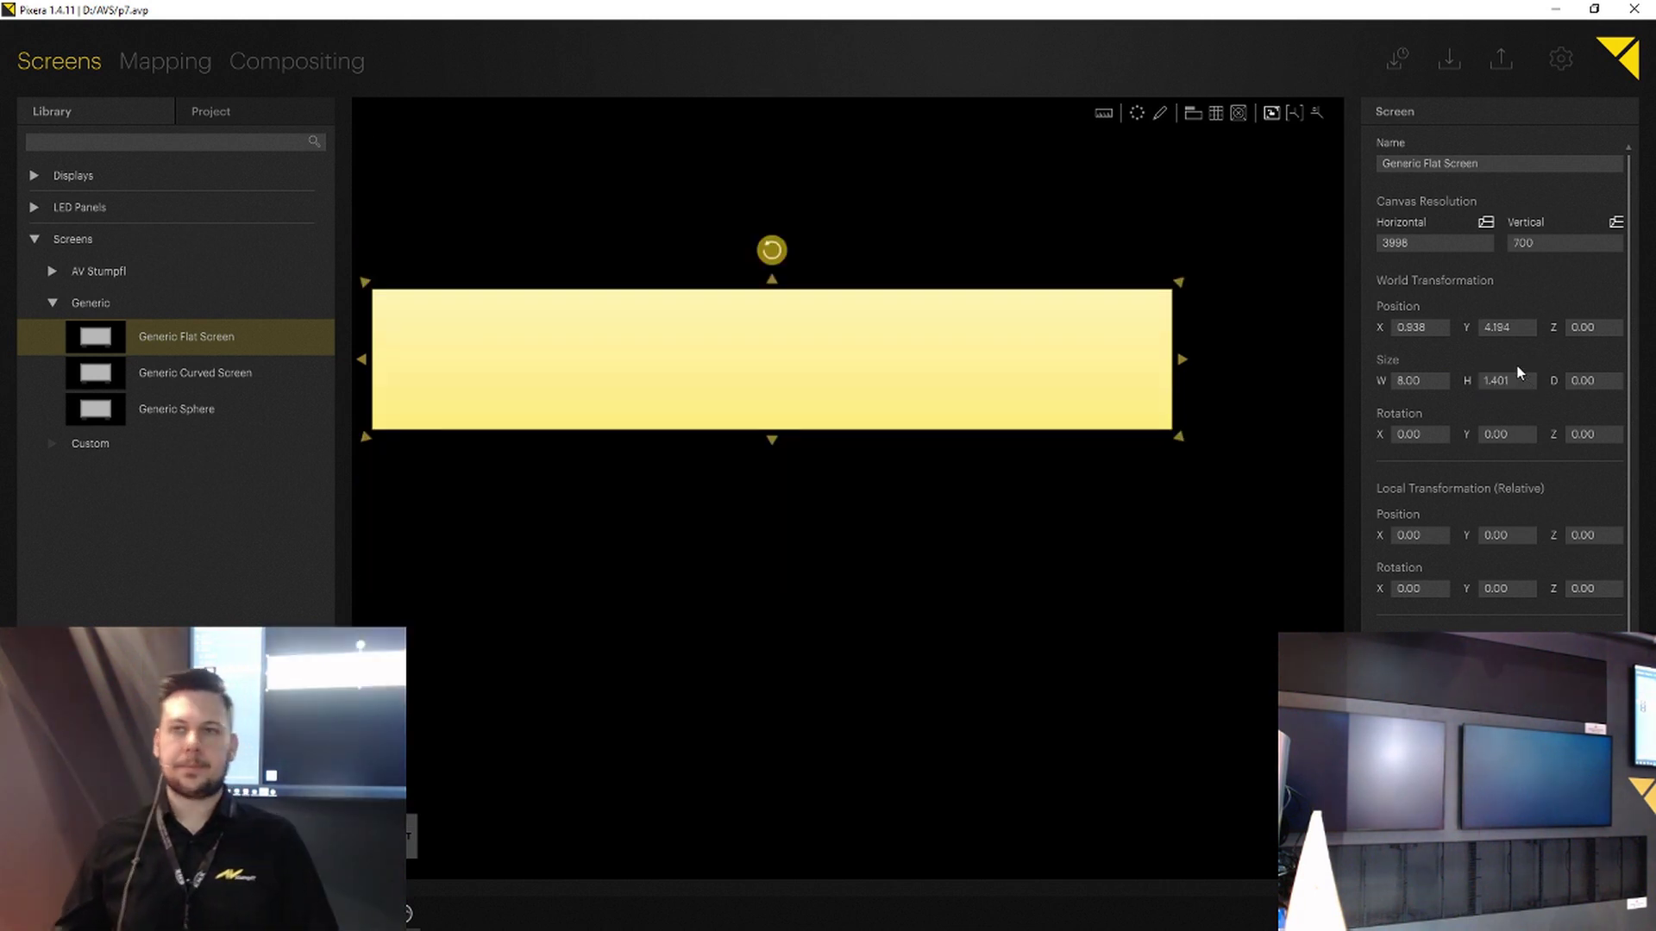
# Step: Nudge the screen back to an unrotated, centred position on the stage
pyautogui.moveTo(489, 356); pyautogui.dragTo(511, 383)
pyautogui.moveTo(787, 277)
pyautogui.mouseDown()
pyautogui.moveTo(766, 383)
pyautogui.moveTo(779, 294)
pyautogui.mouseUp()
pyautogui.scroll(-3, 893, 518)
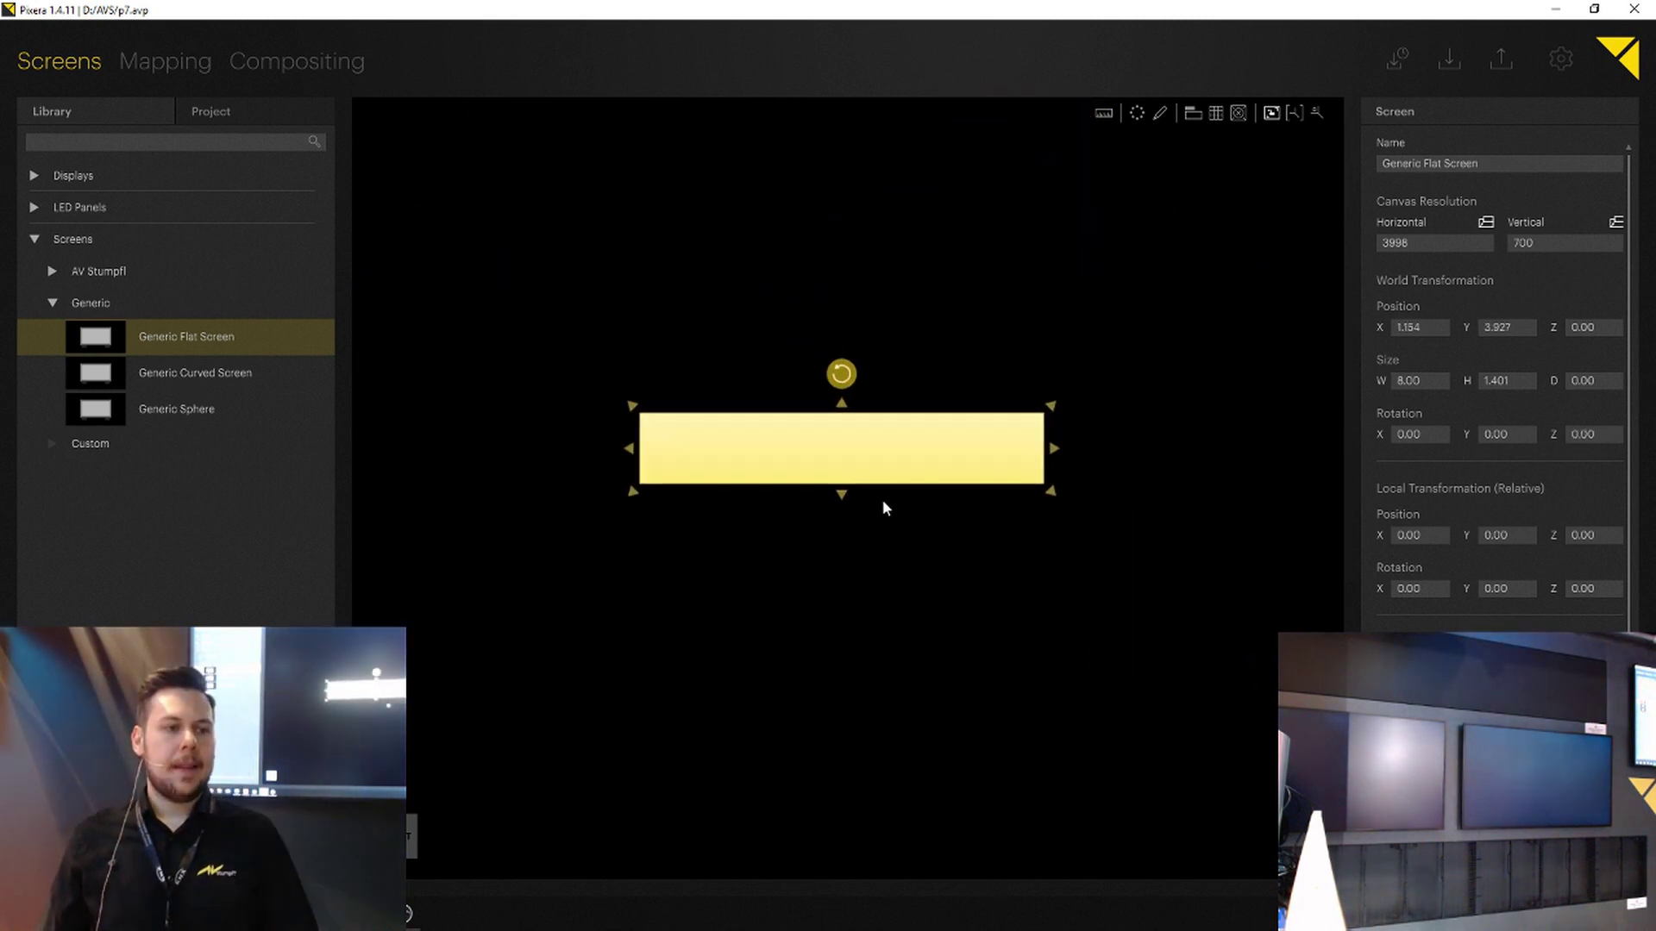
pyautogui.moveTo(831, 454); pyautogui.dragTo(784, 443)
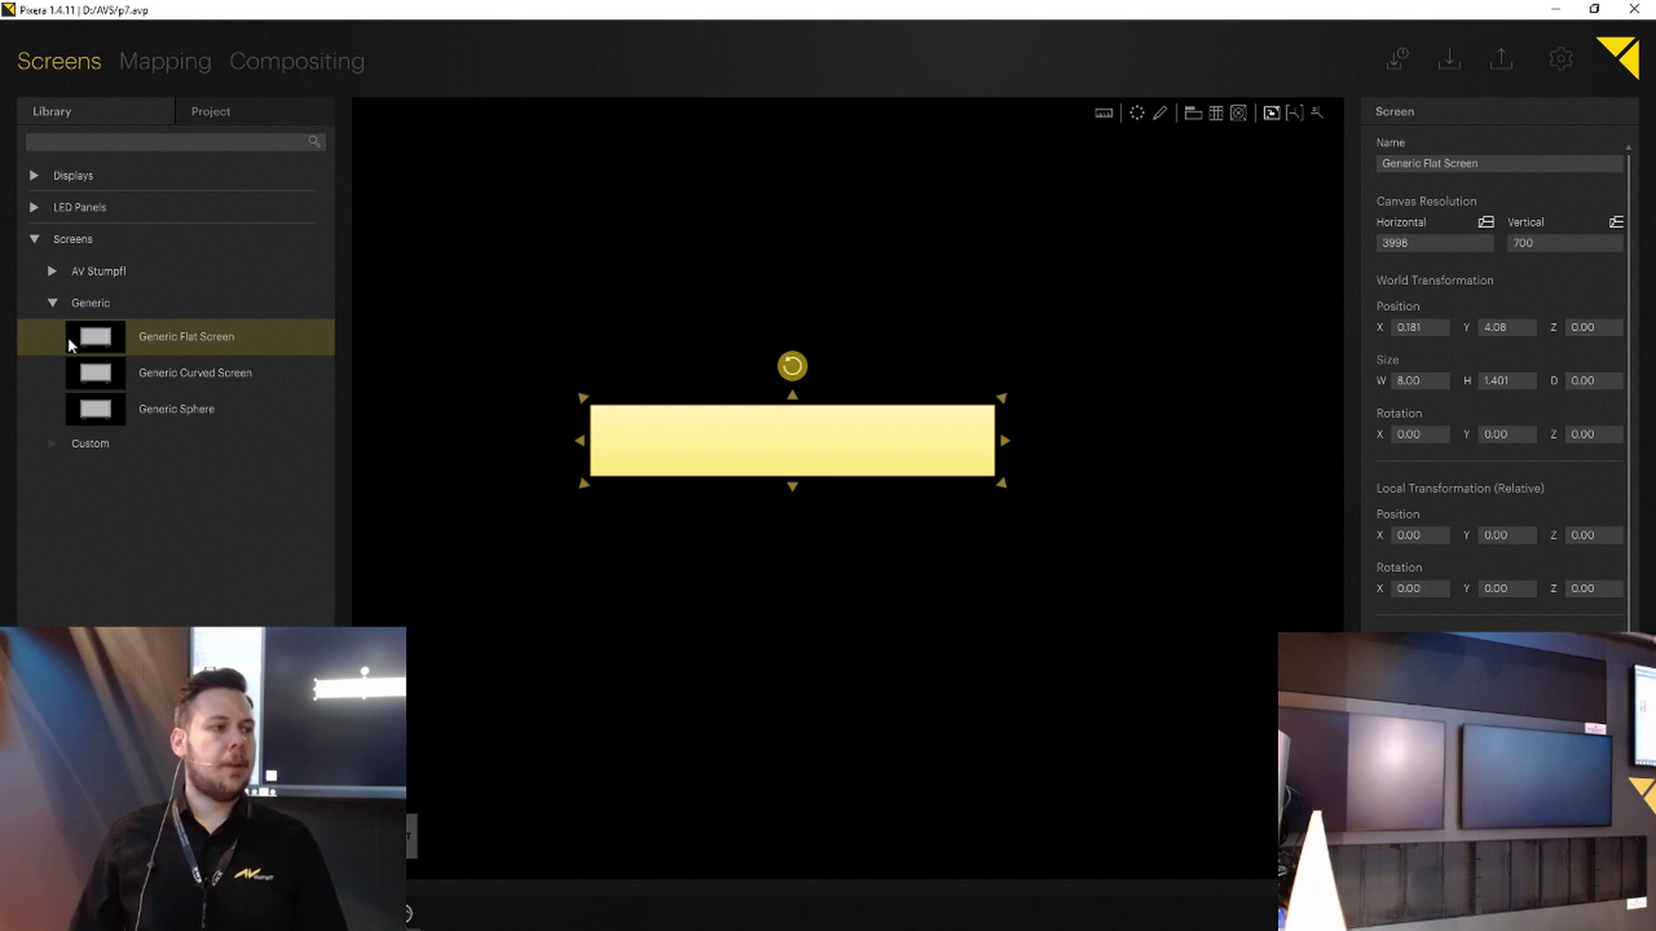
# Step: Add a second, narrower Generic Flat Screen beside the first and fit both in view
pyautogui.moveTo(73, 345); pyautogui.dragTo(1138, 451)
pyautogui.moveTo(1083, 547); pyautogui.dragTo(765, 510, button='middle')
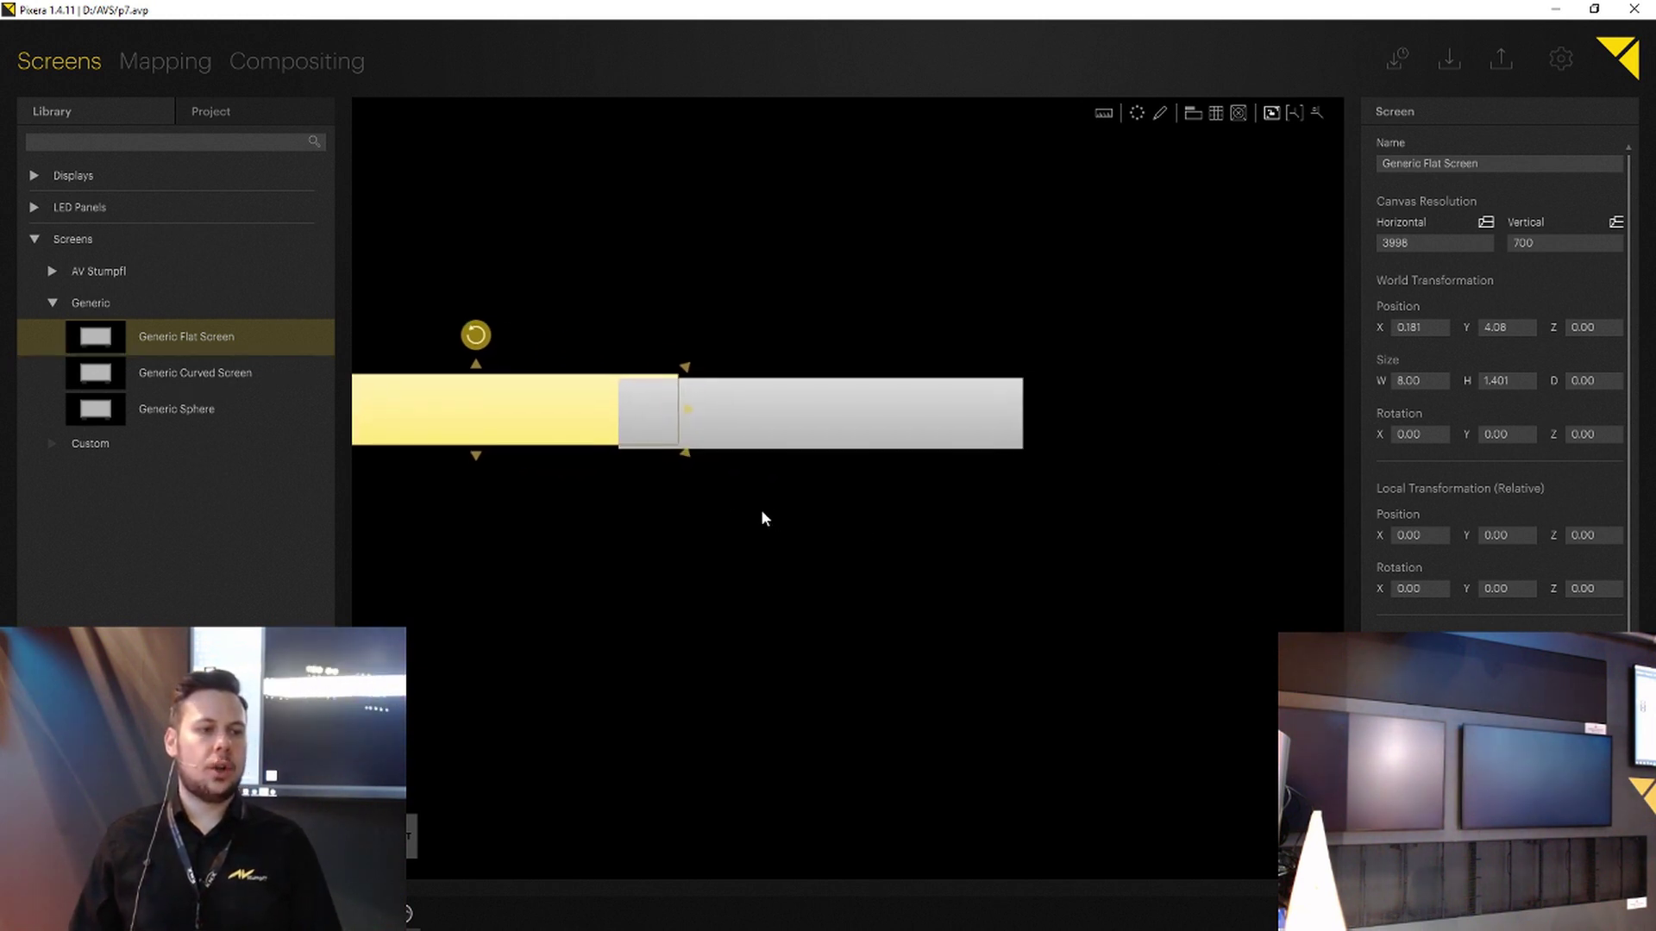
pyautogui.moveTo(749, 416); pyautogui.dragTo(824, 418)
pyautogui.moveTo(710, 425)
pyautogui.mouseDown()
pyautogui.moveTo(1035, 425)
pyautogui.moveTo(717, 431)
pyautogui.moveTo(927, 435)
pyautogui.moveTo(813, 435)
pyautogui.moveTo(783, 296)
pyautogui.moveTo(788, 414)
pyautogui.moveTo(924, 429)
pyautogui.moveTo(774, 420)
pyautogui.moveTo(746, 442)
pyautogui.moveTo(709, 438)
pyautogui.mouseUp()
pyautogui.click(504, 688)
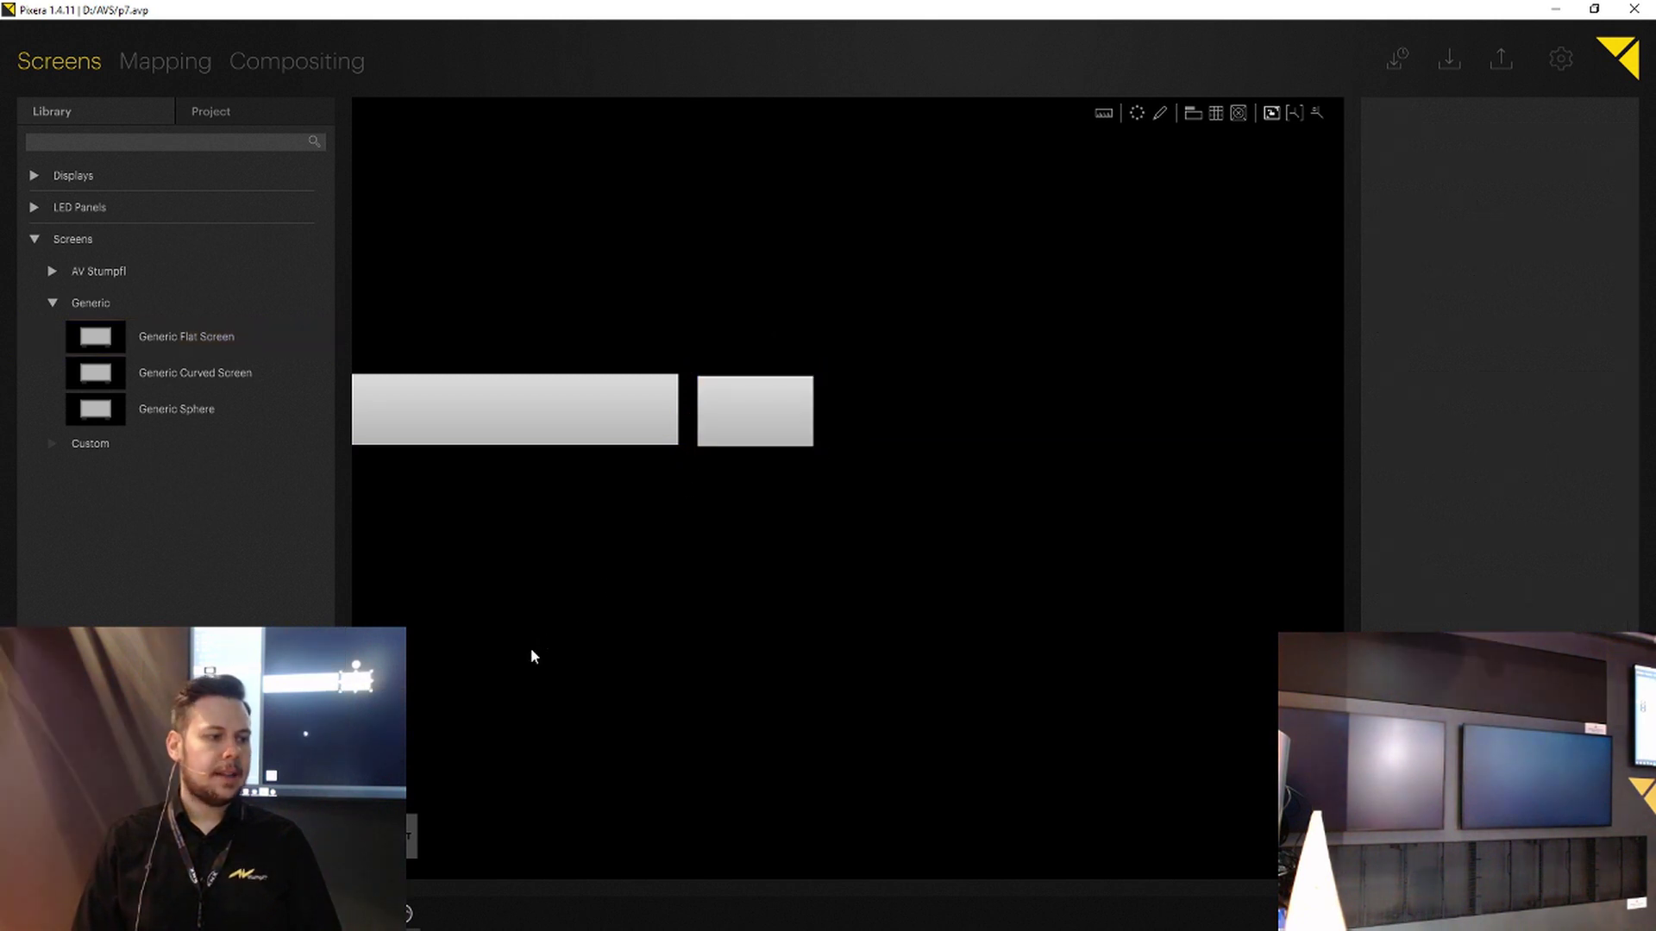
pyautogui.press('f')
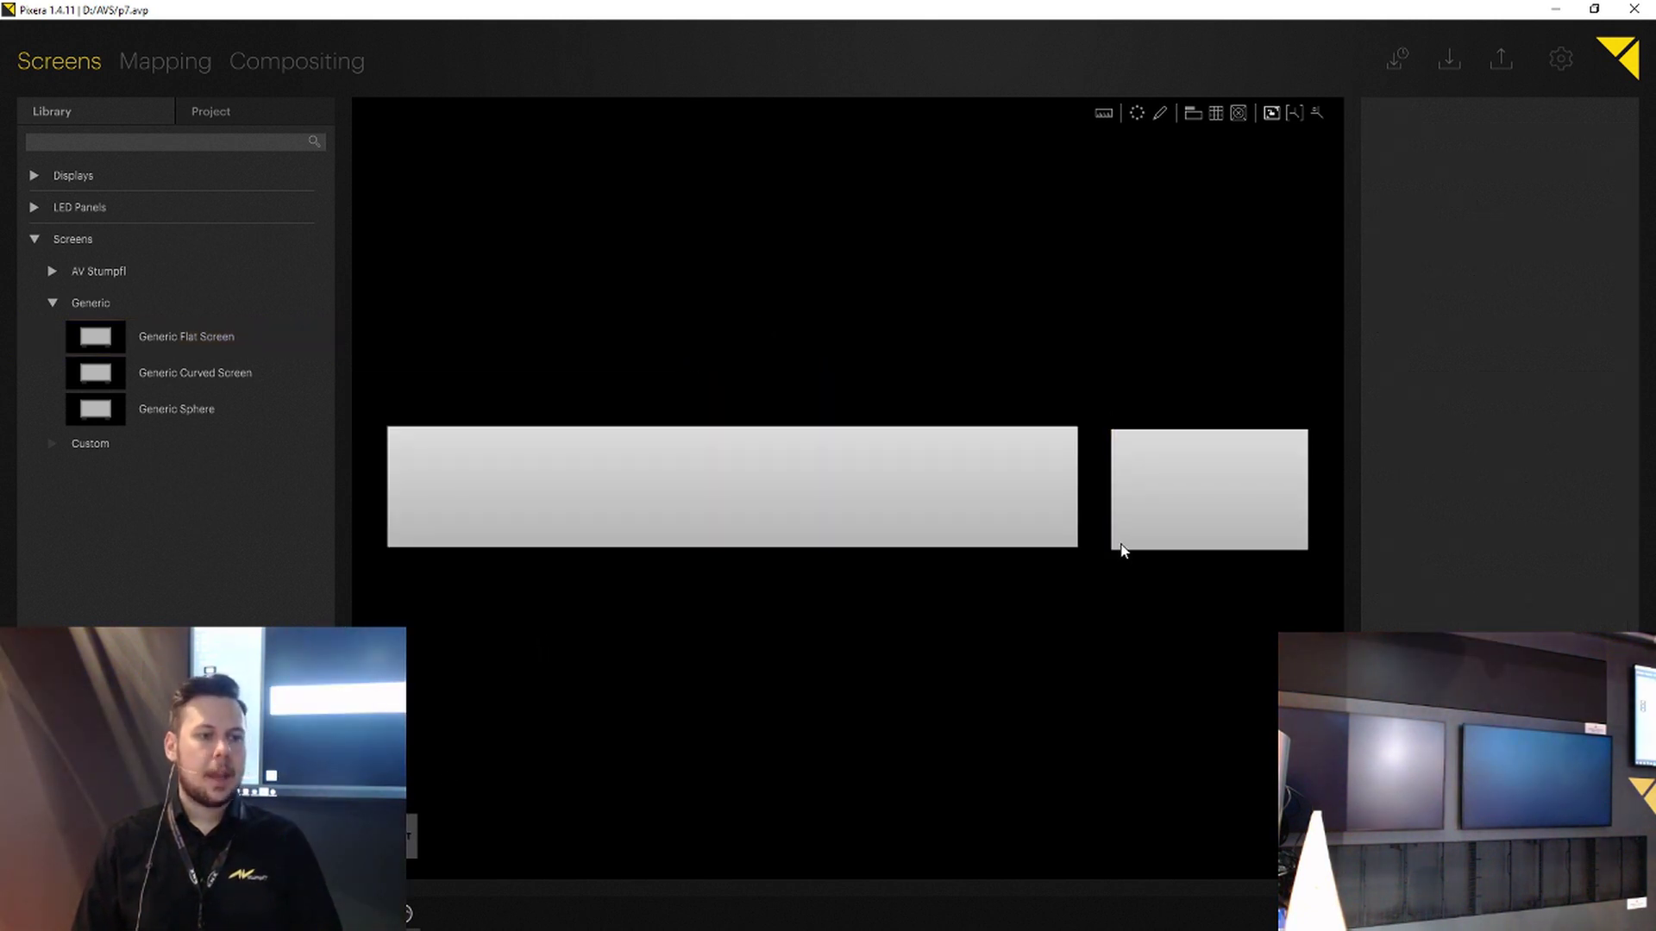
pyautogui.moveTo(1121, 549)
pyautogui.mouseDown()
pyautogui.moveTo(1053, 541)
pyautogui.moveTo(1185, 538)
pyautogui.moveTo(1089, 505)
pyautogui.moveTo(1113, 528)
pyautogui.mouseUp()
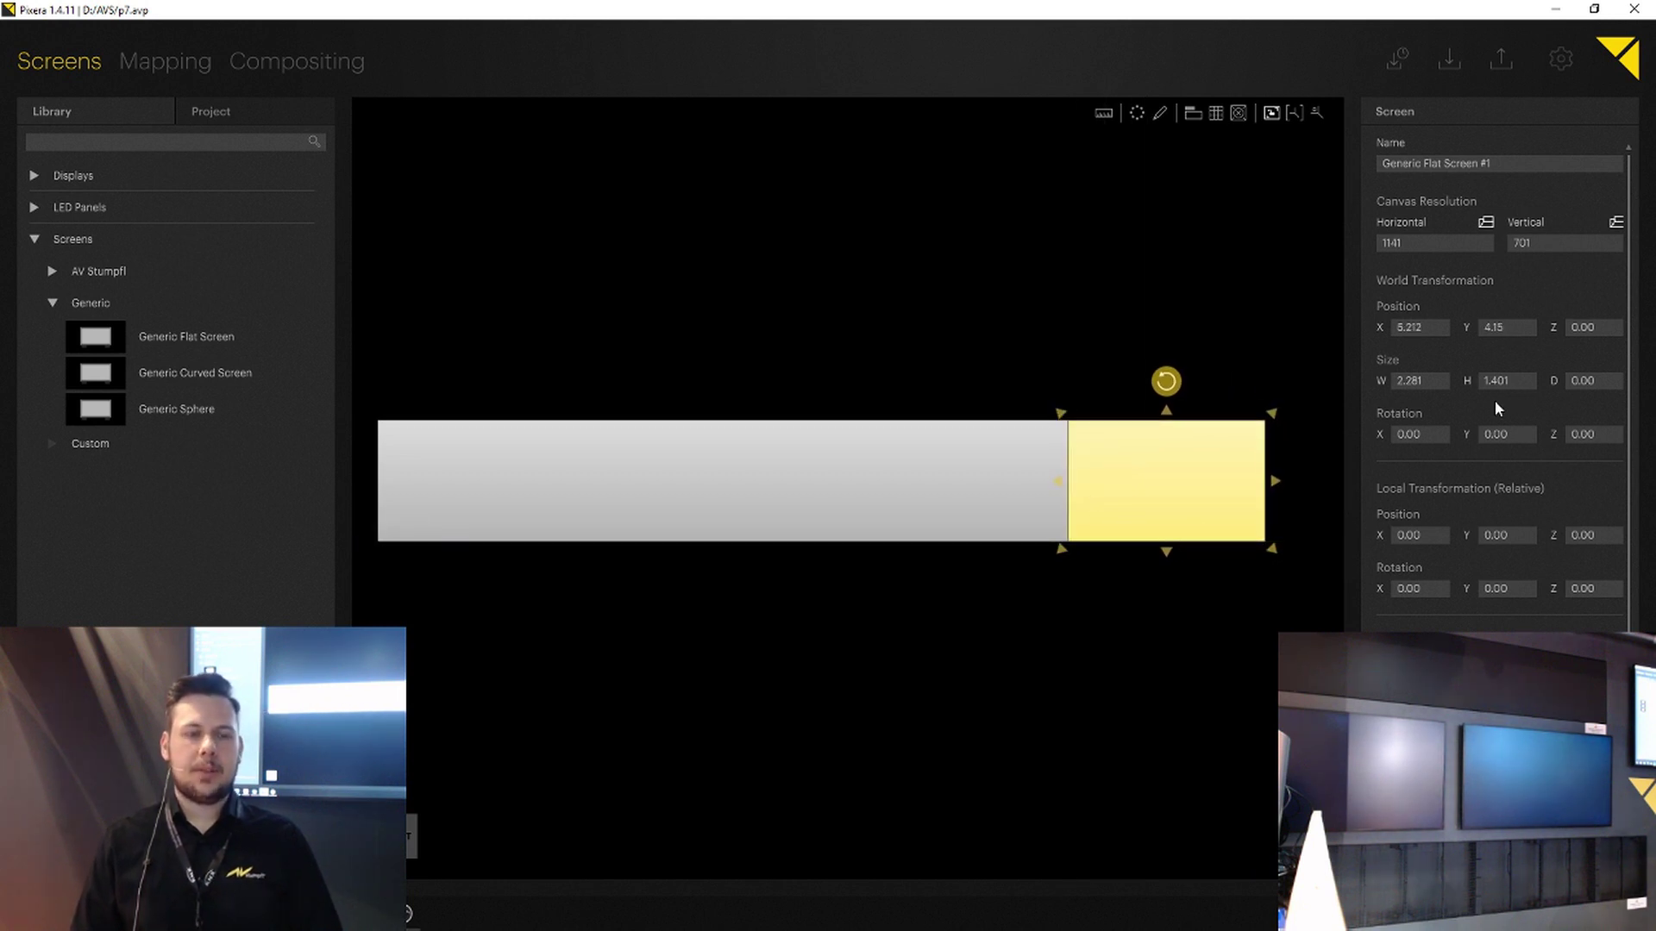
# Step: Shift the second screen's X position to 3.212, then back to 5.212
pyautogui.click(1519, 326)
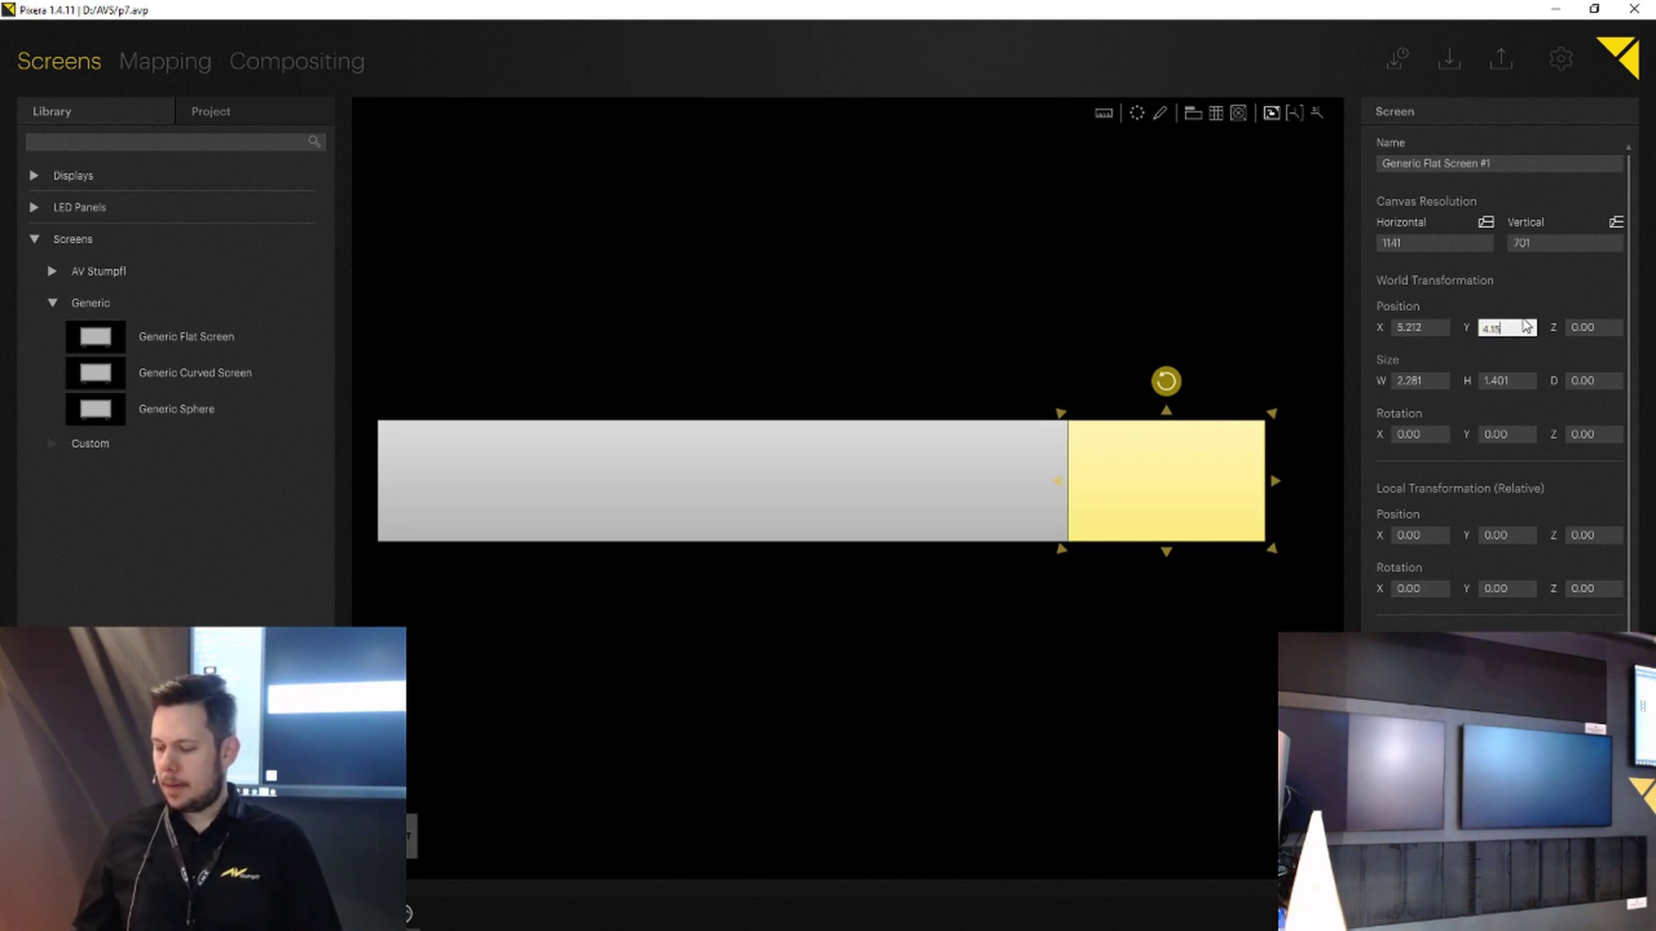
pyautogui.click(1437, 330)
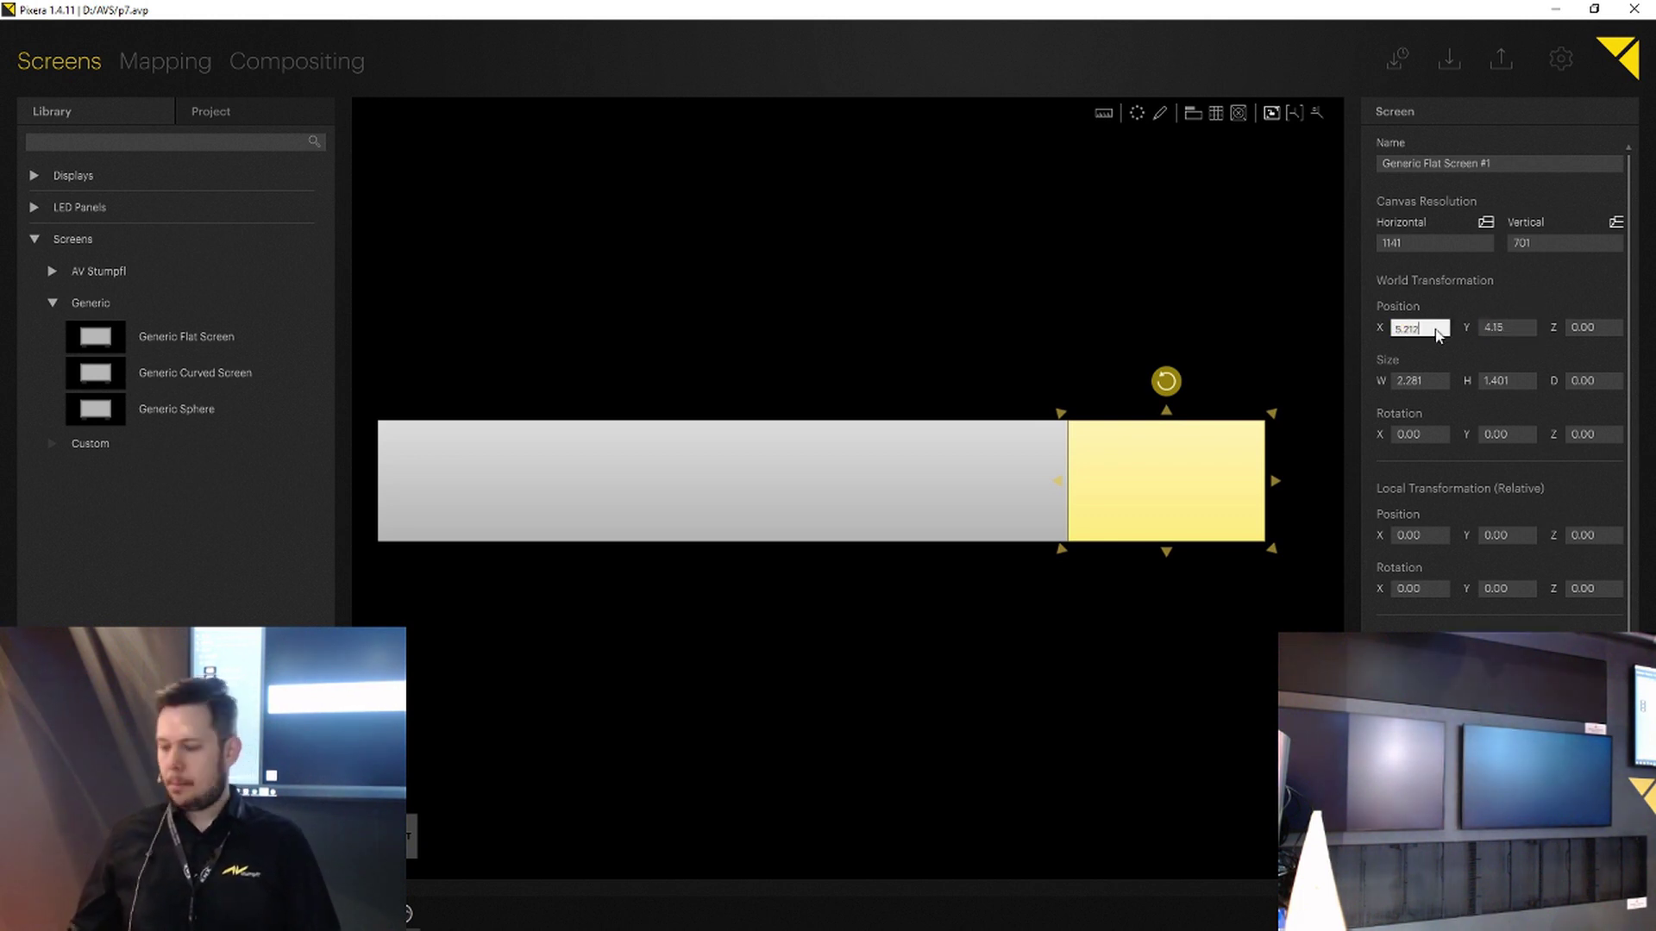
pyautogui.press('Home')
pyautogui.press('Delete')
pyautogui.write('3')
pyautogui.press('Return')
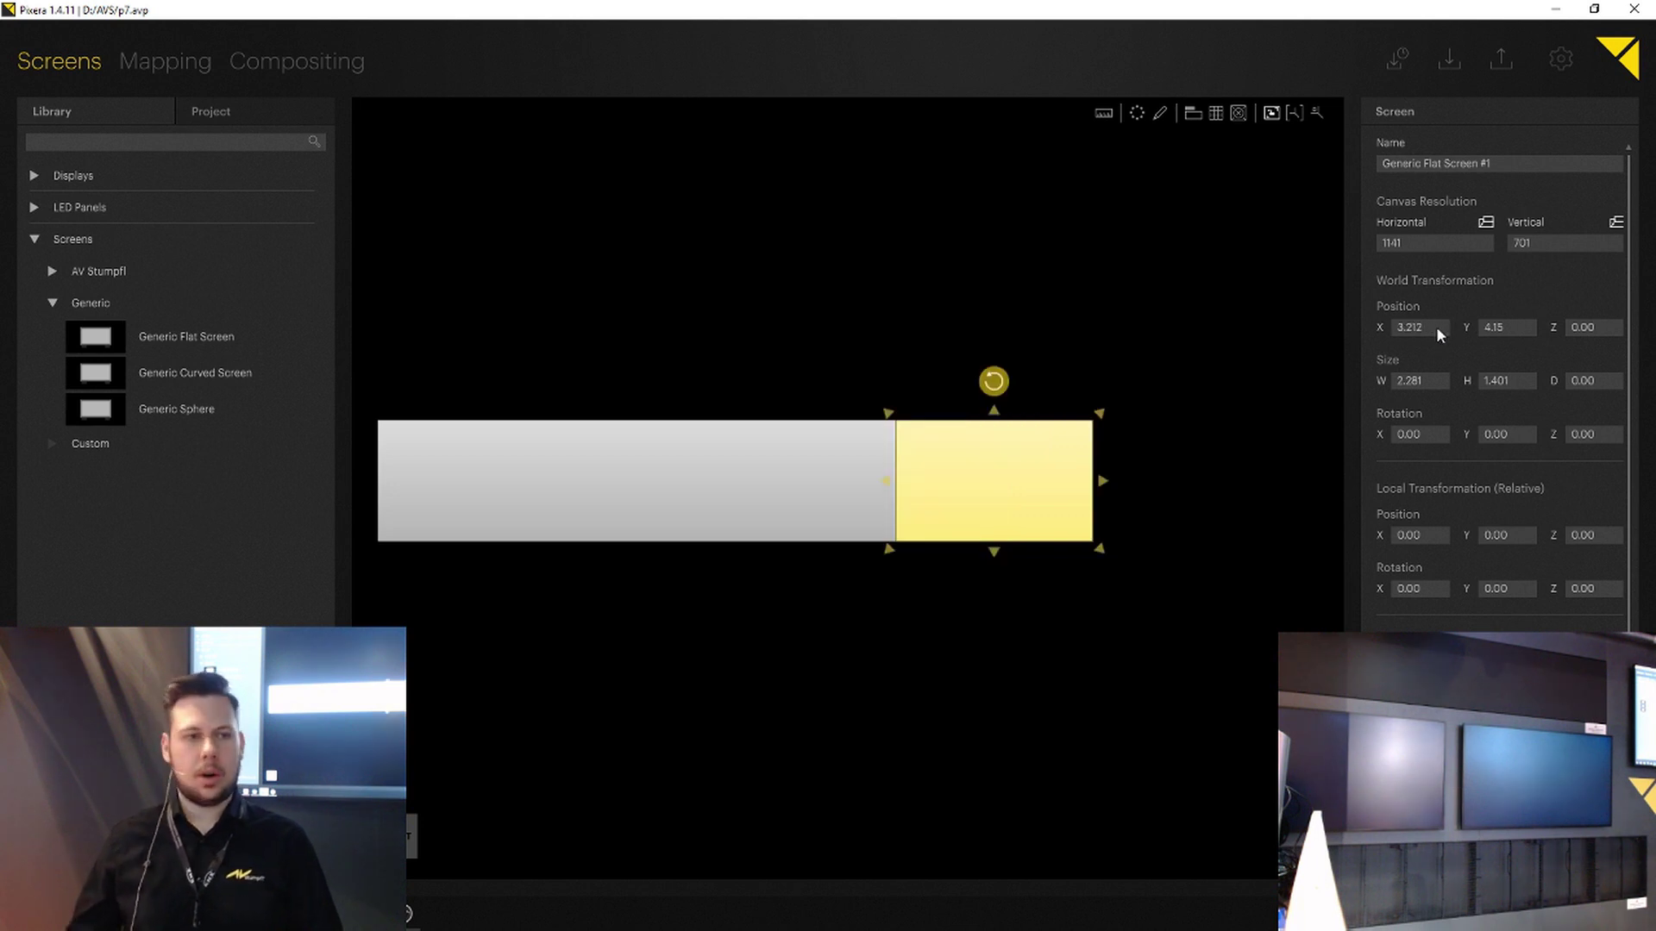
pyautogui.click(1439, 326)
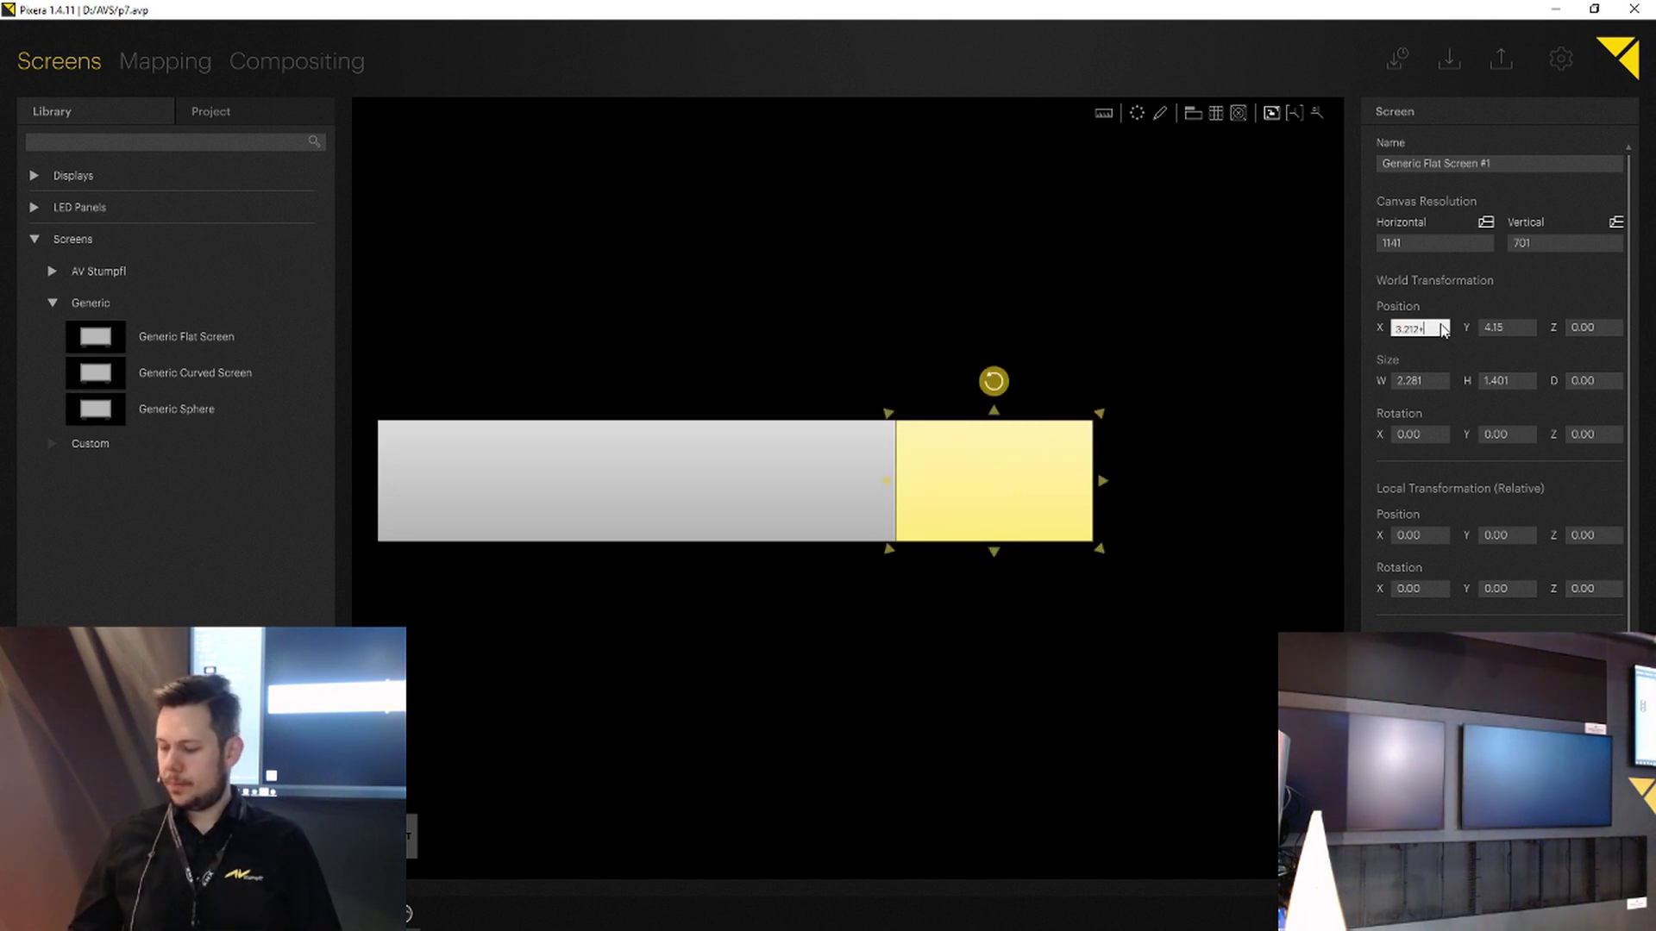
pyautogui.press('Home')
pyautogui.press('Delete')
pyautogui.write('5')
pyautogui.press('Return')
# Step: Move the second screen to X 7.212 and recentre the view on both screens
pyautogui.click(1441, 327)
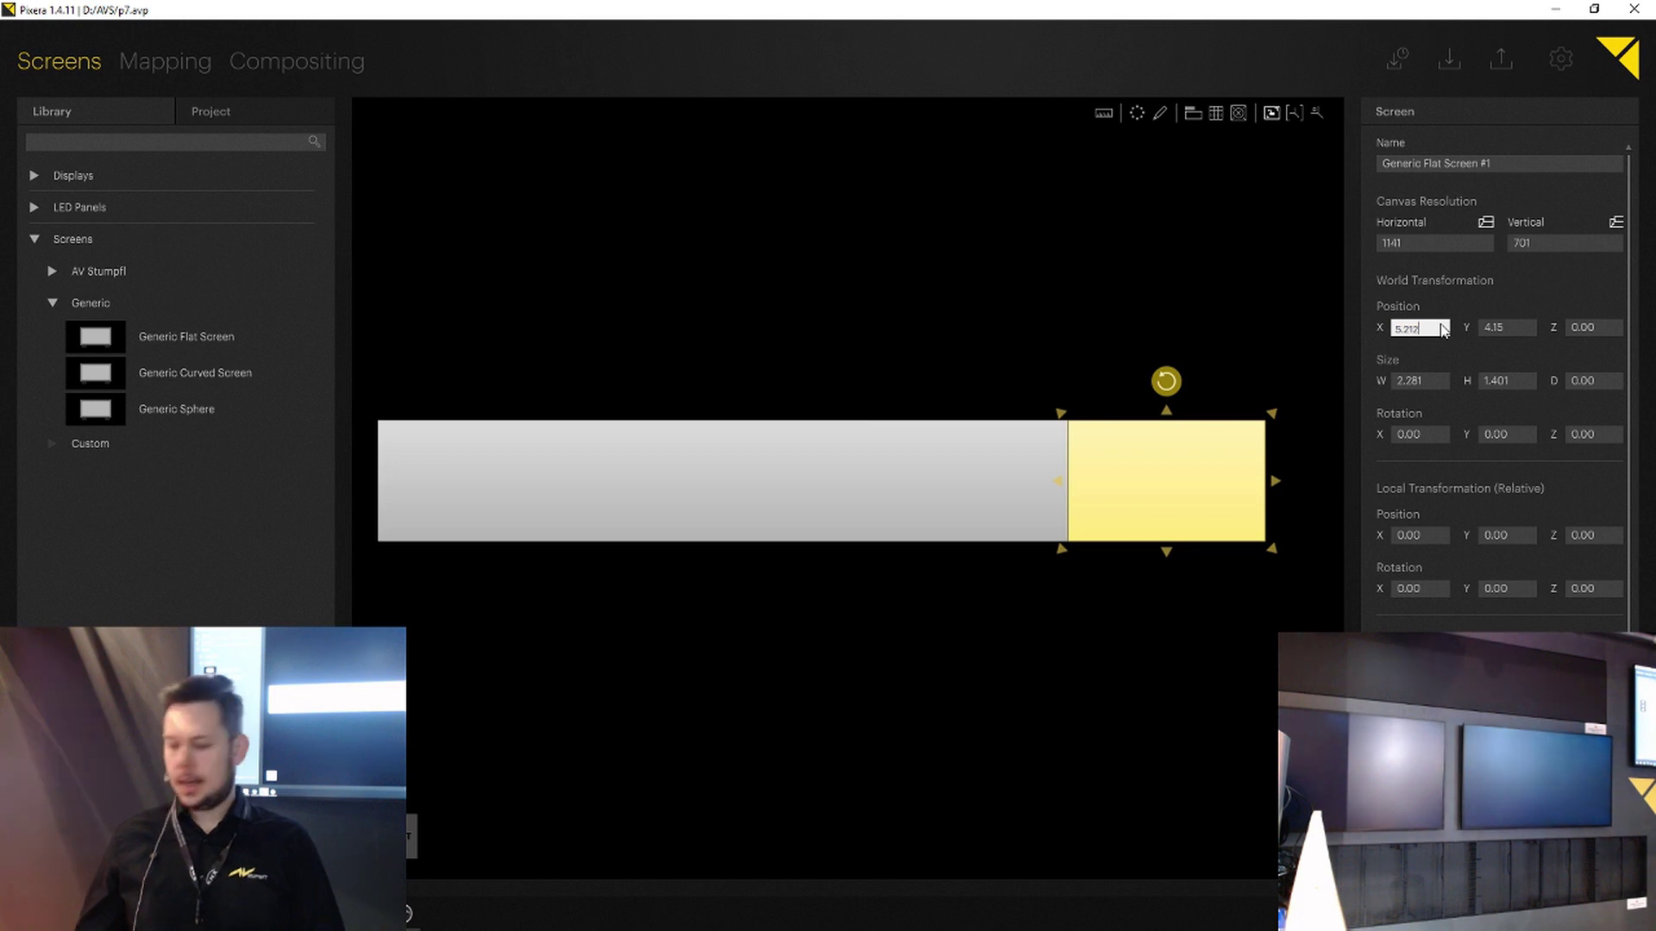
pyautogui.press('Home')
pyautogui.press('Delete')
pyautogui.write('7')
pyautogui.press('Return')
pyautogui.click(991, 629)
pyautogui.scroll(-5, 991, 629)
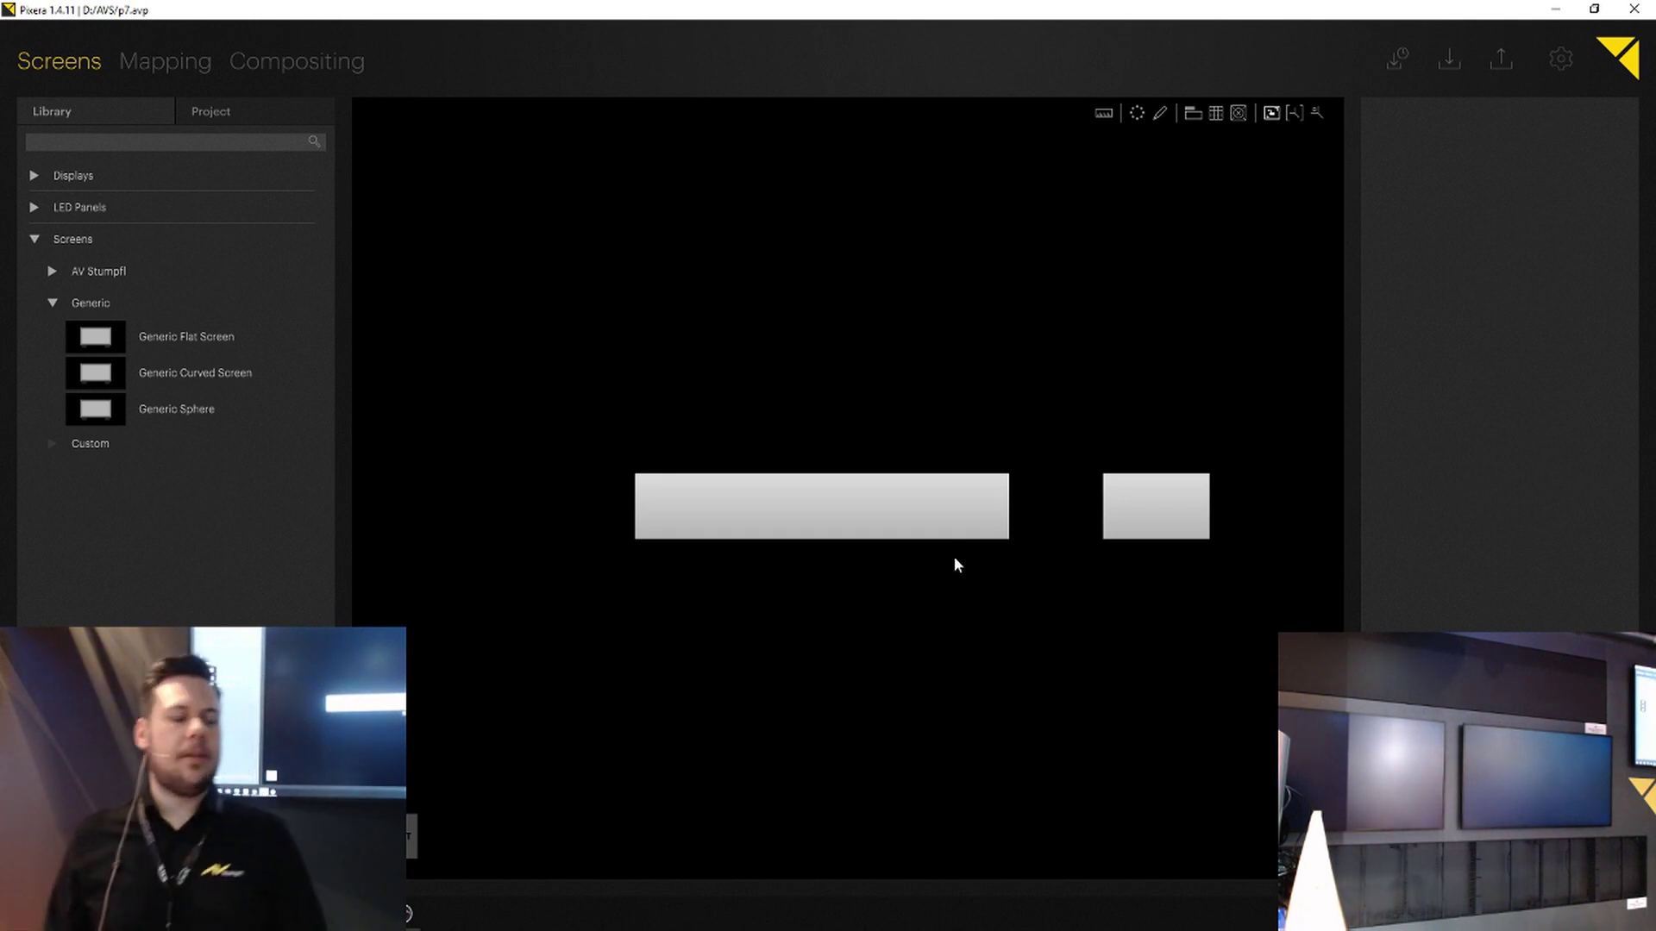
pyautogui.moveTo(971, 629); pyautogui.dragTo(939, 621, button='middle')
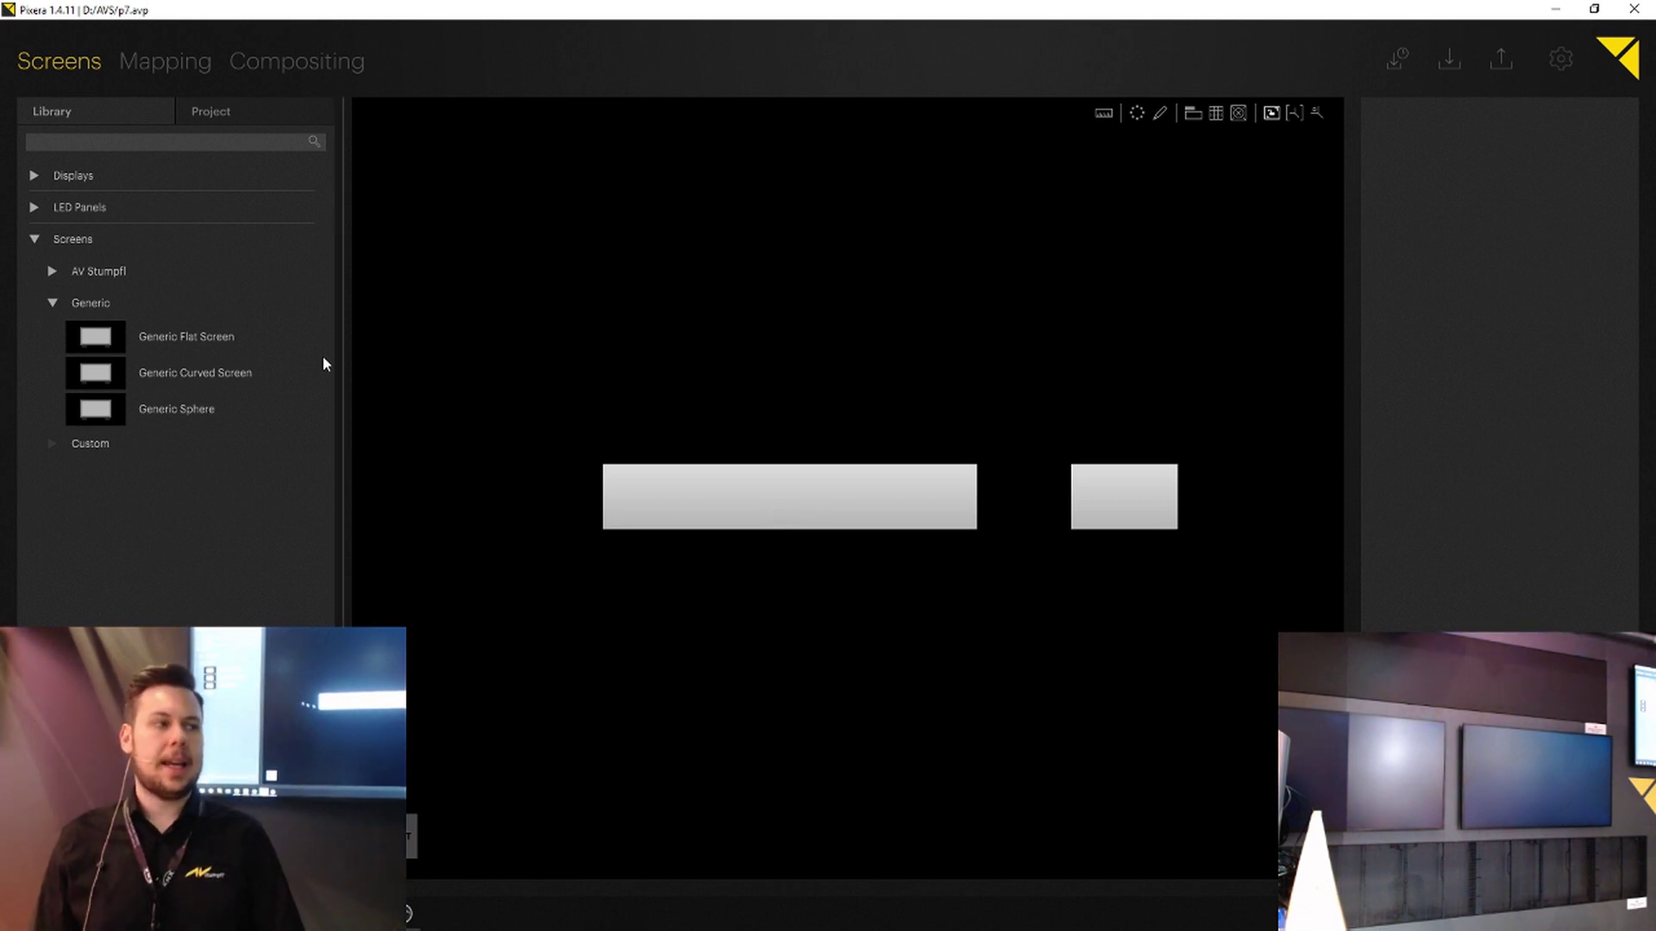
# Step: Find the Panasonic PT DZ16K in the Mapping library by searching 'dz'
pyautogui.click(204, 65)
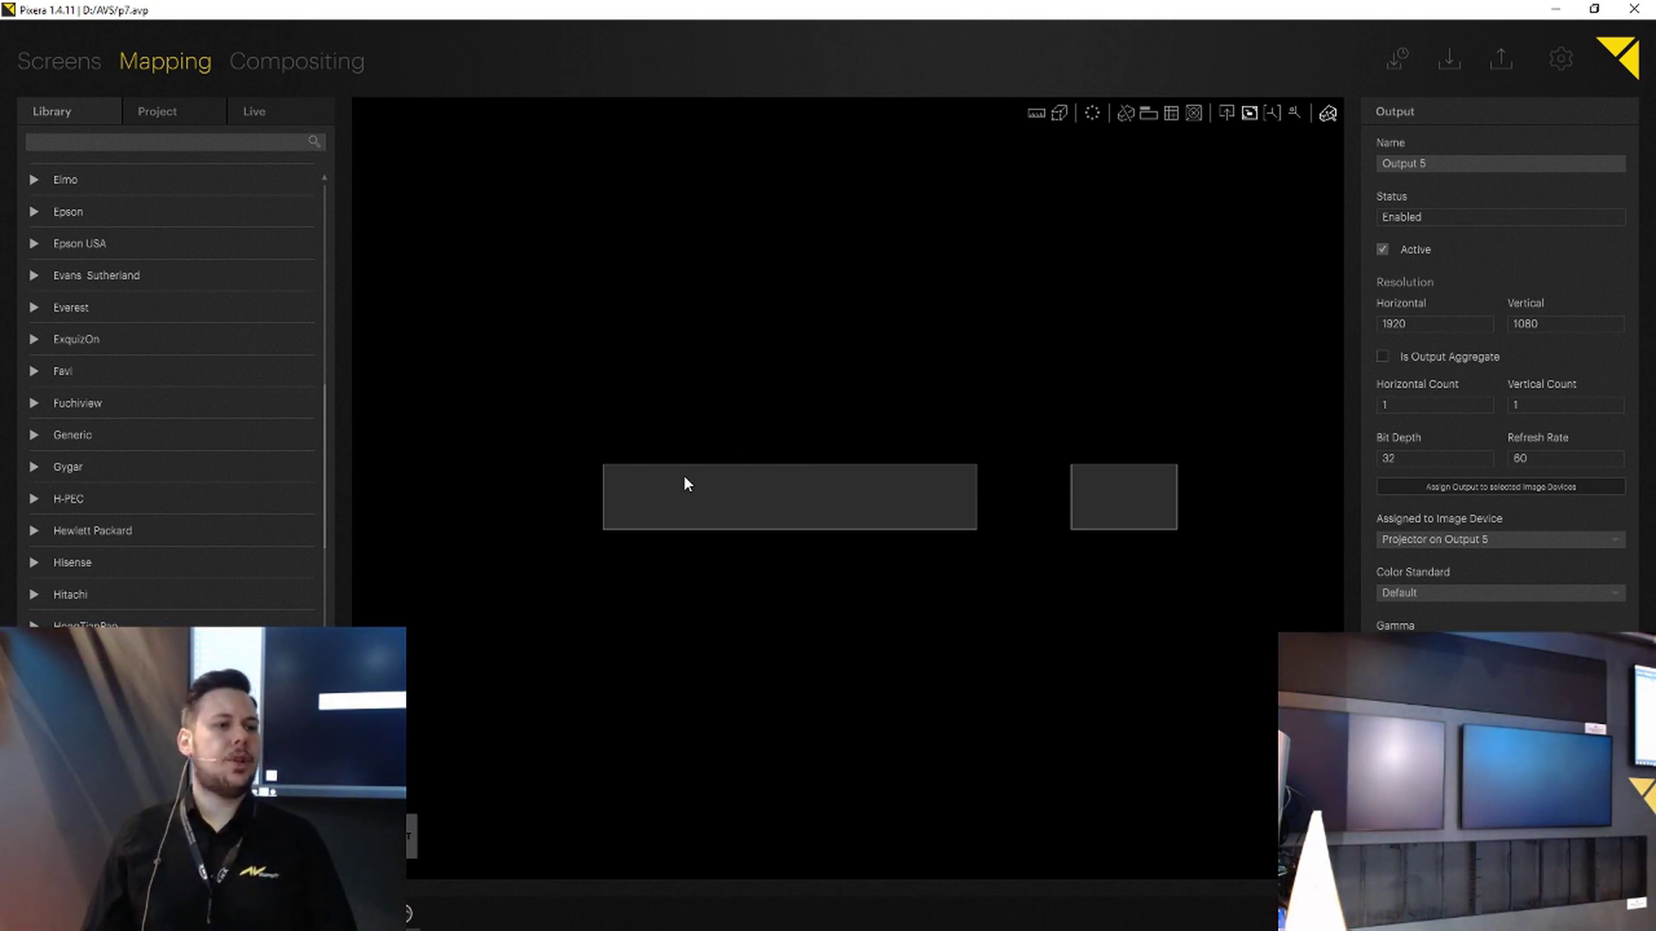
pyautogui.scroll(-7, 211, 340)
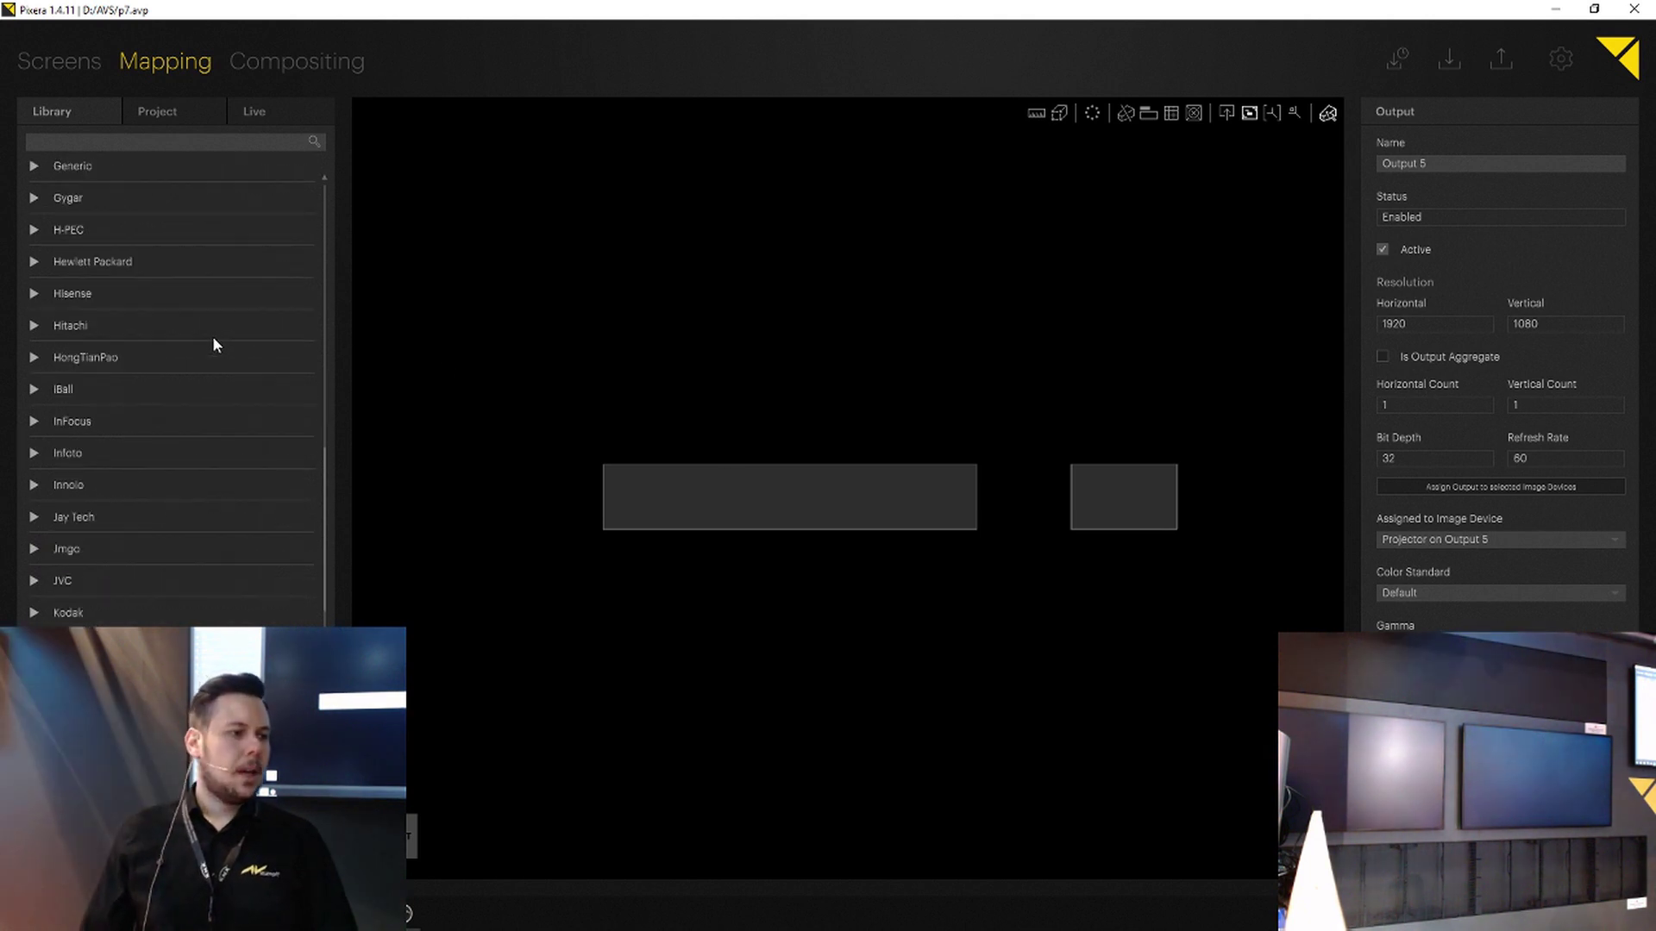
pyautogui.scroll(-8, 211, 543)
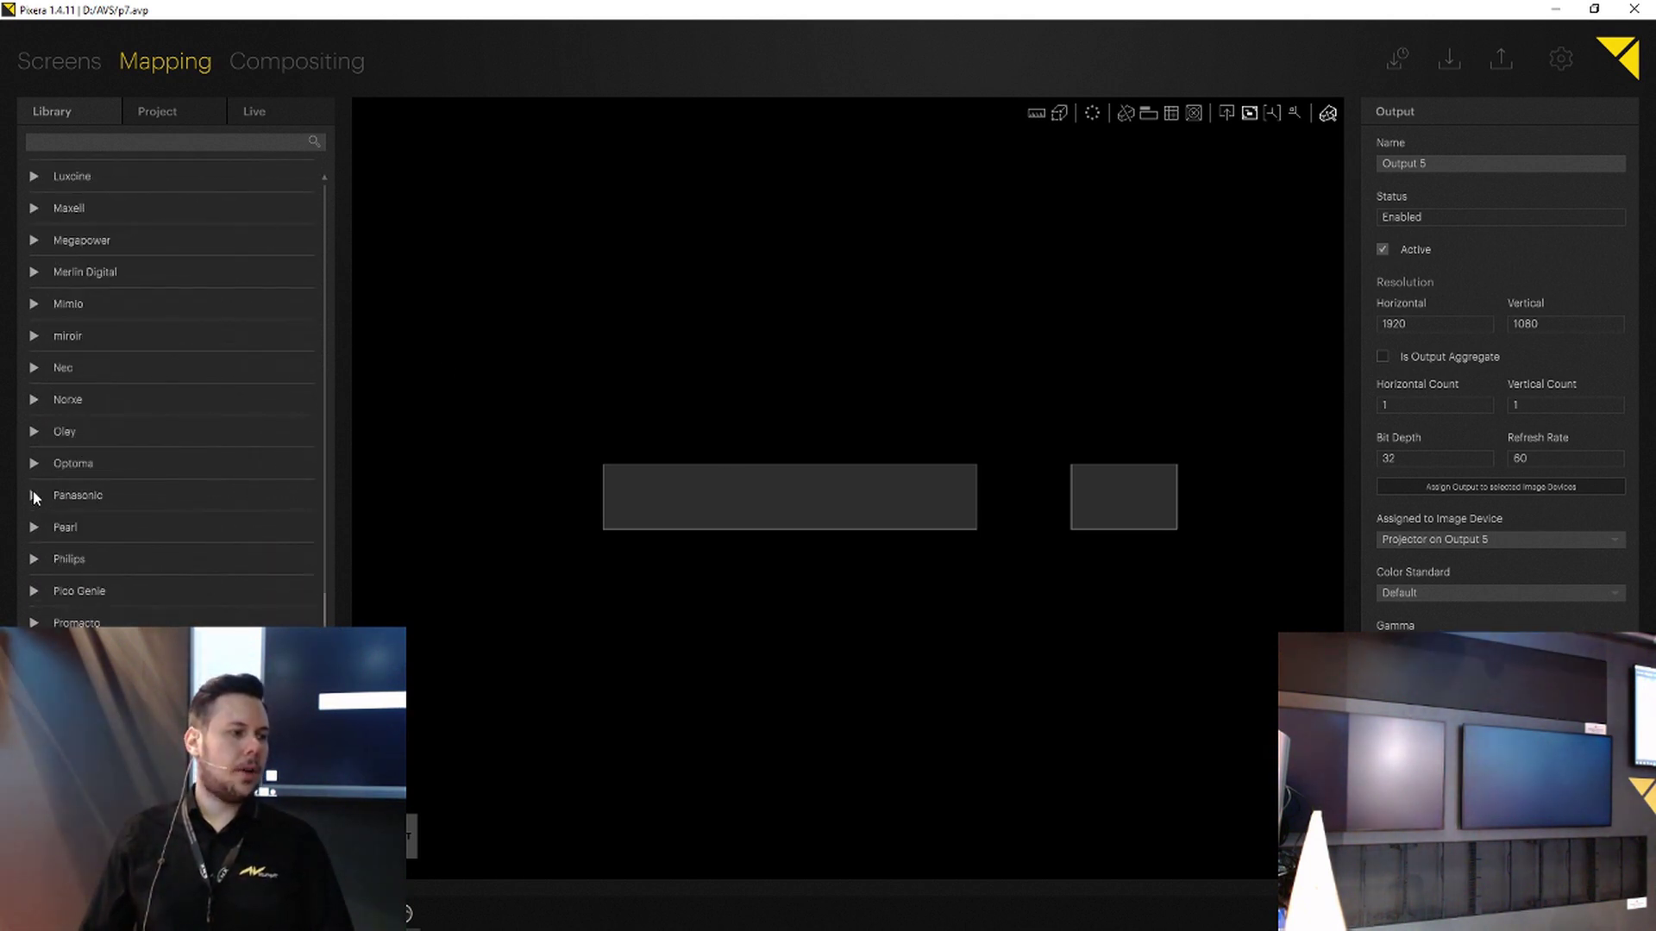
pyautogui.click(55, 491)
pyautogui.scroll(-4, 101, 582)
pyautogui.scroll(-3, 101, 582)
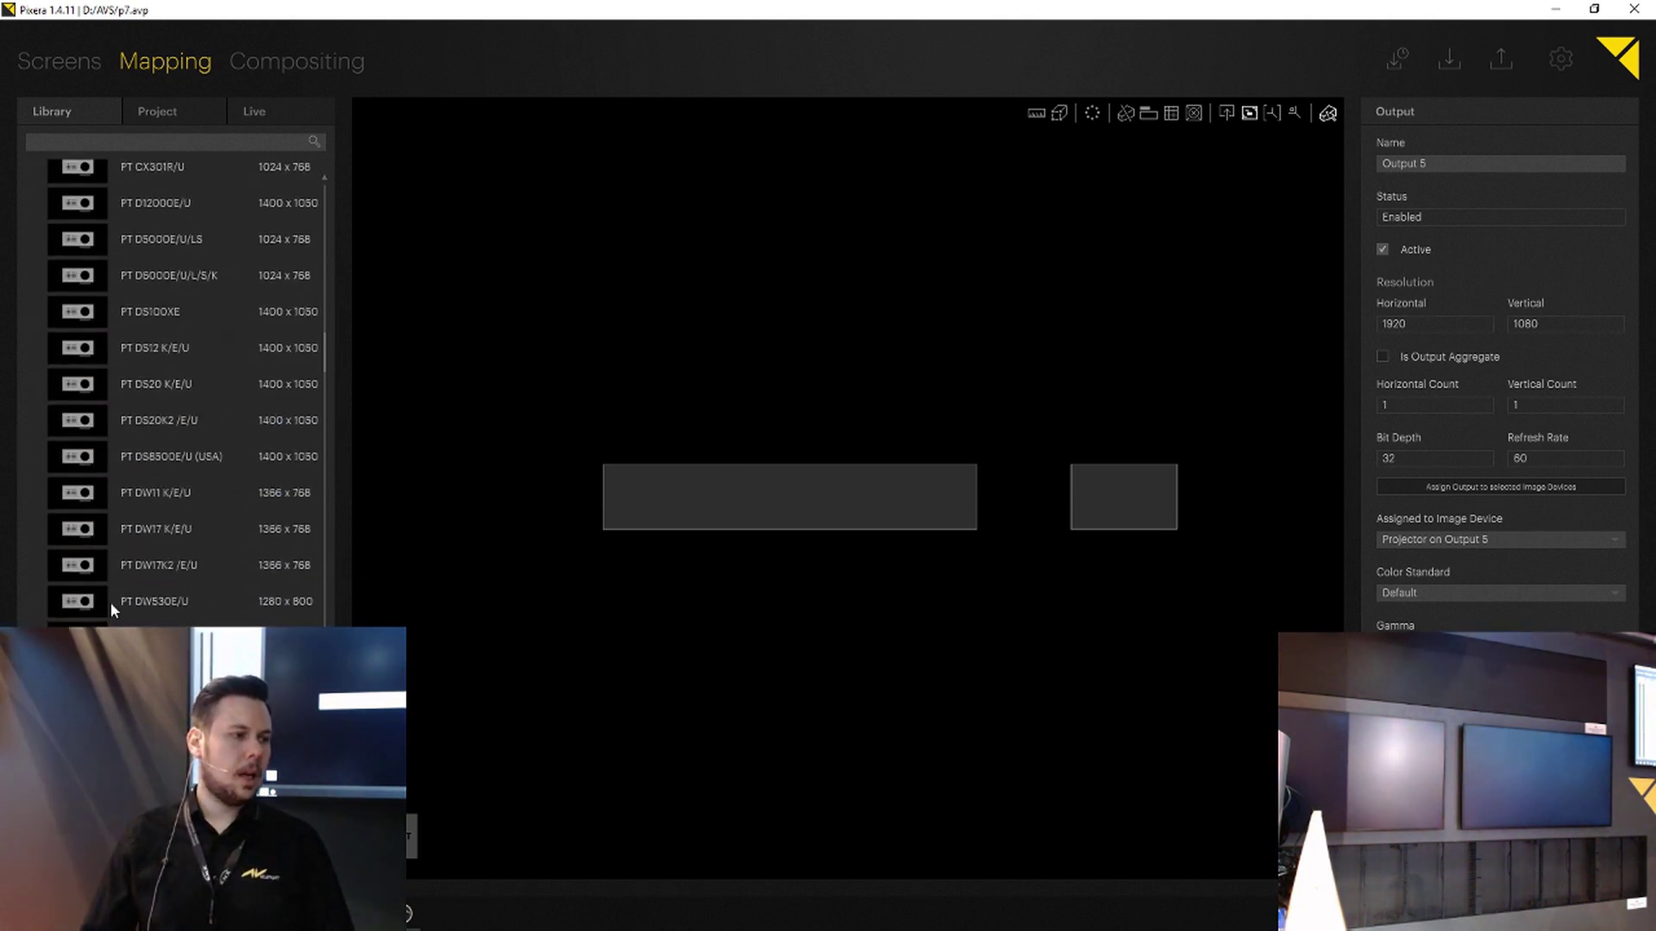
pyautogui.scroll(10, 119, 595)
pyautogui.click(117, 142)
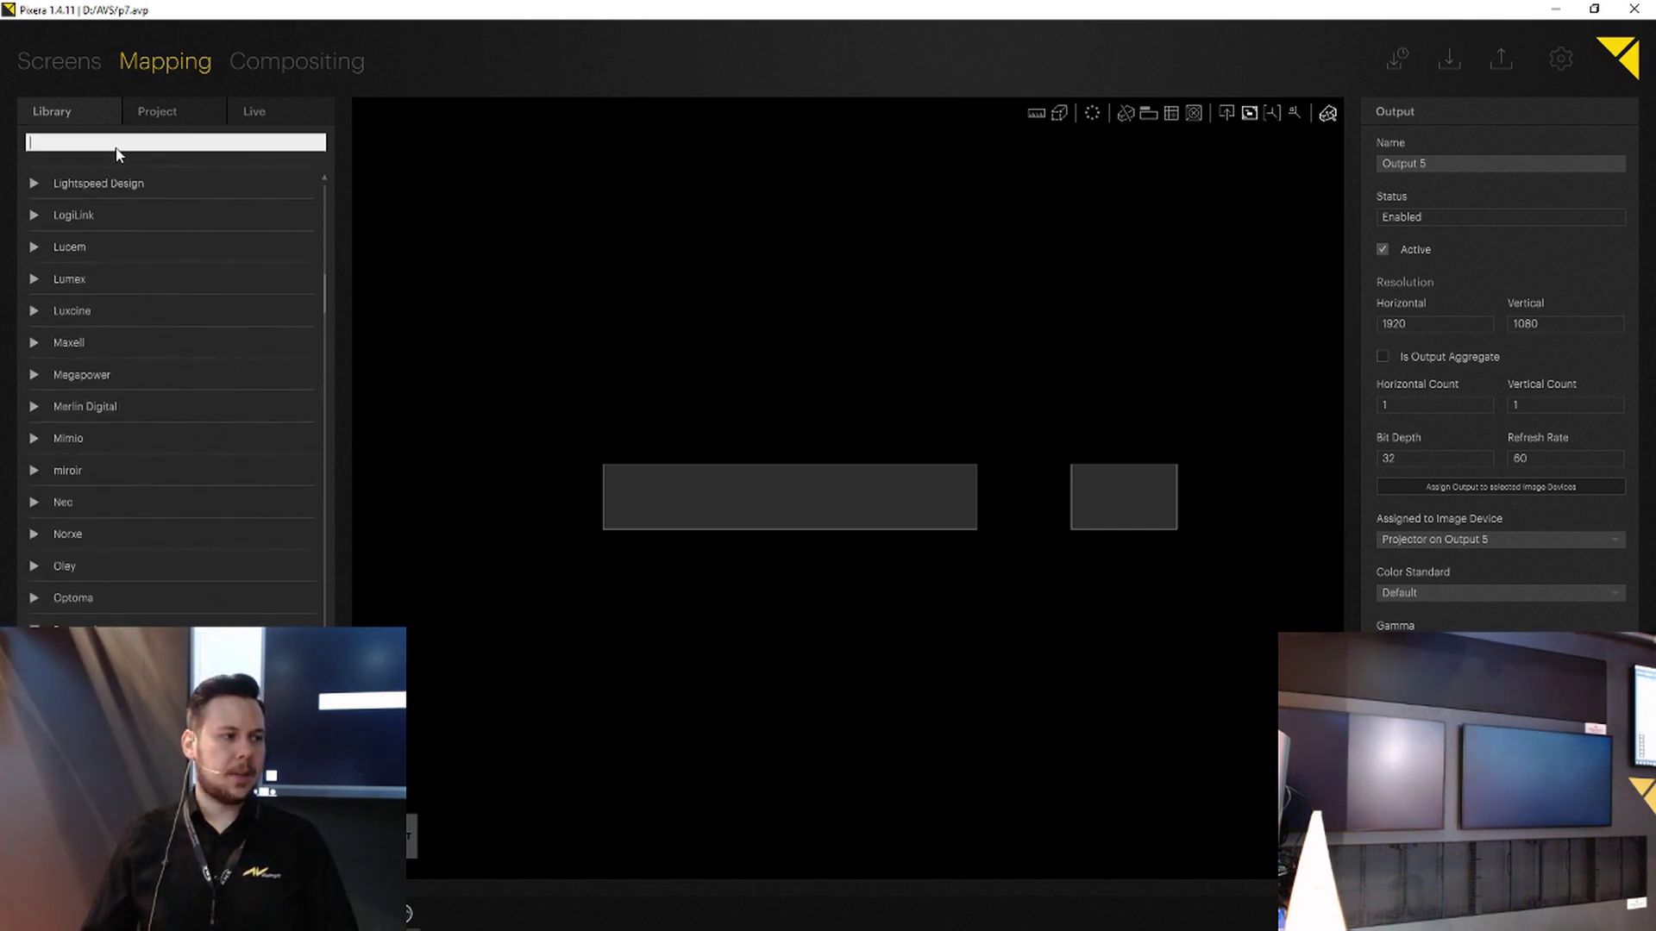
pyautogui.write('dz')
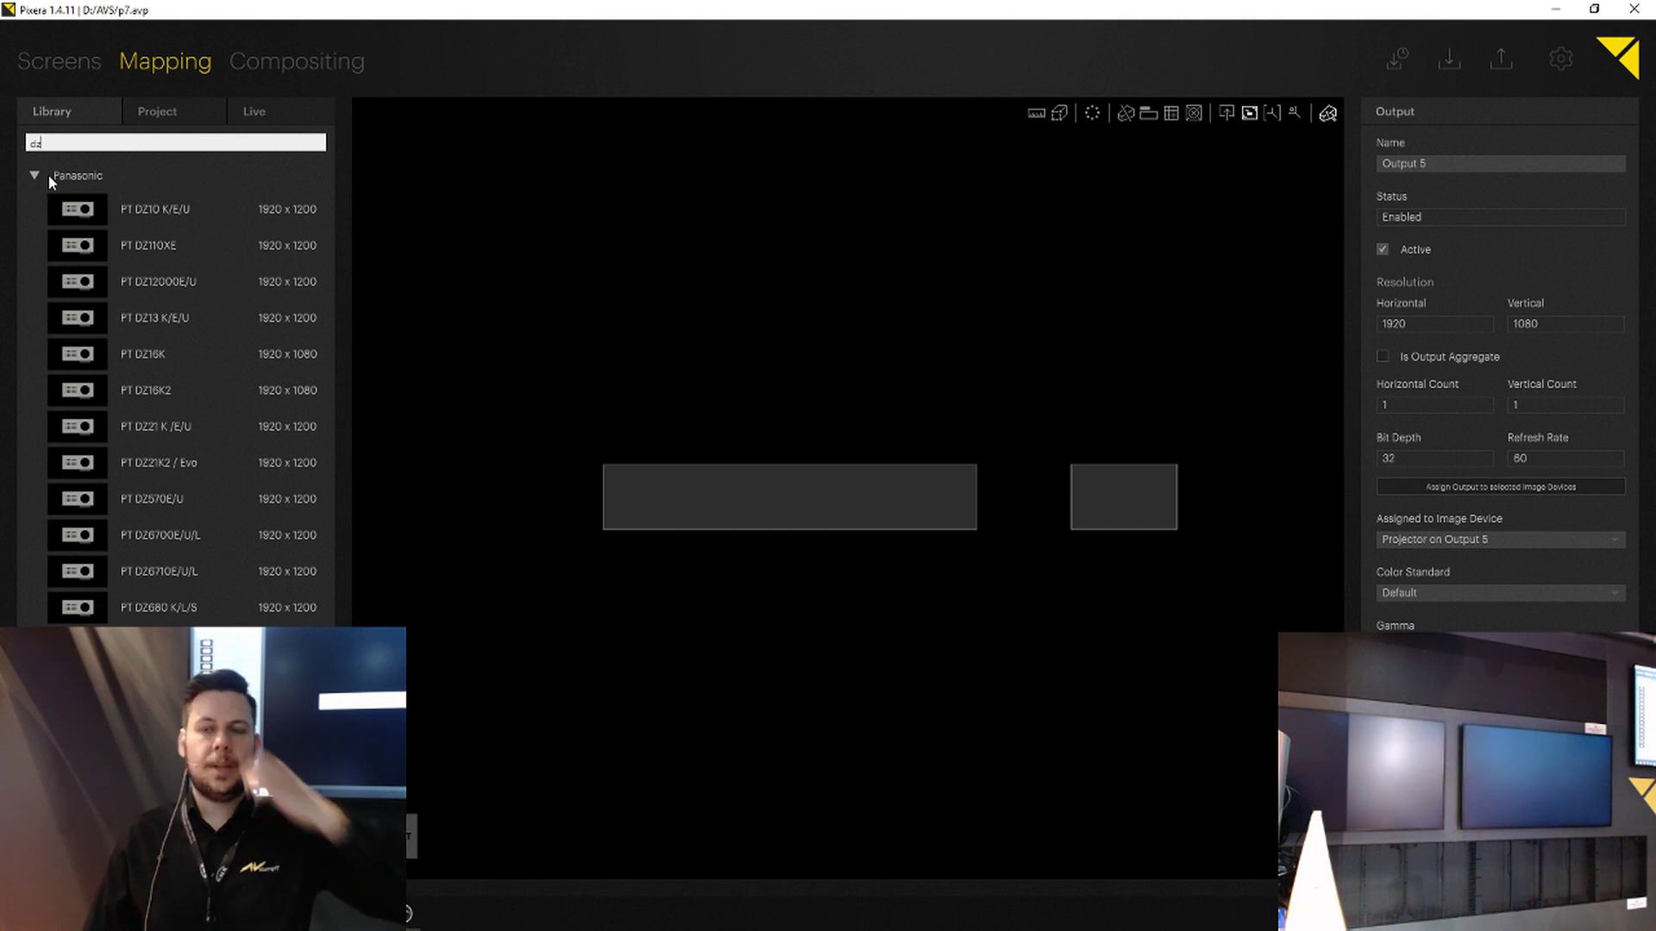
pyautogui.click(67, 358)
# Step: Place the PT DZ16K at the small screen, showing its frustum and the floor grid
pyautogui.moveTo(623, 365); pyautogui.dragTo(1206, 508)
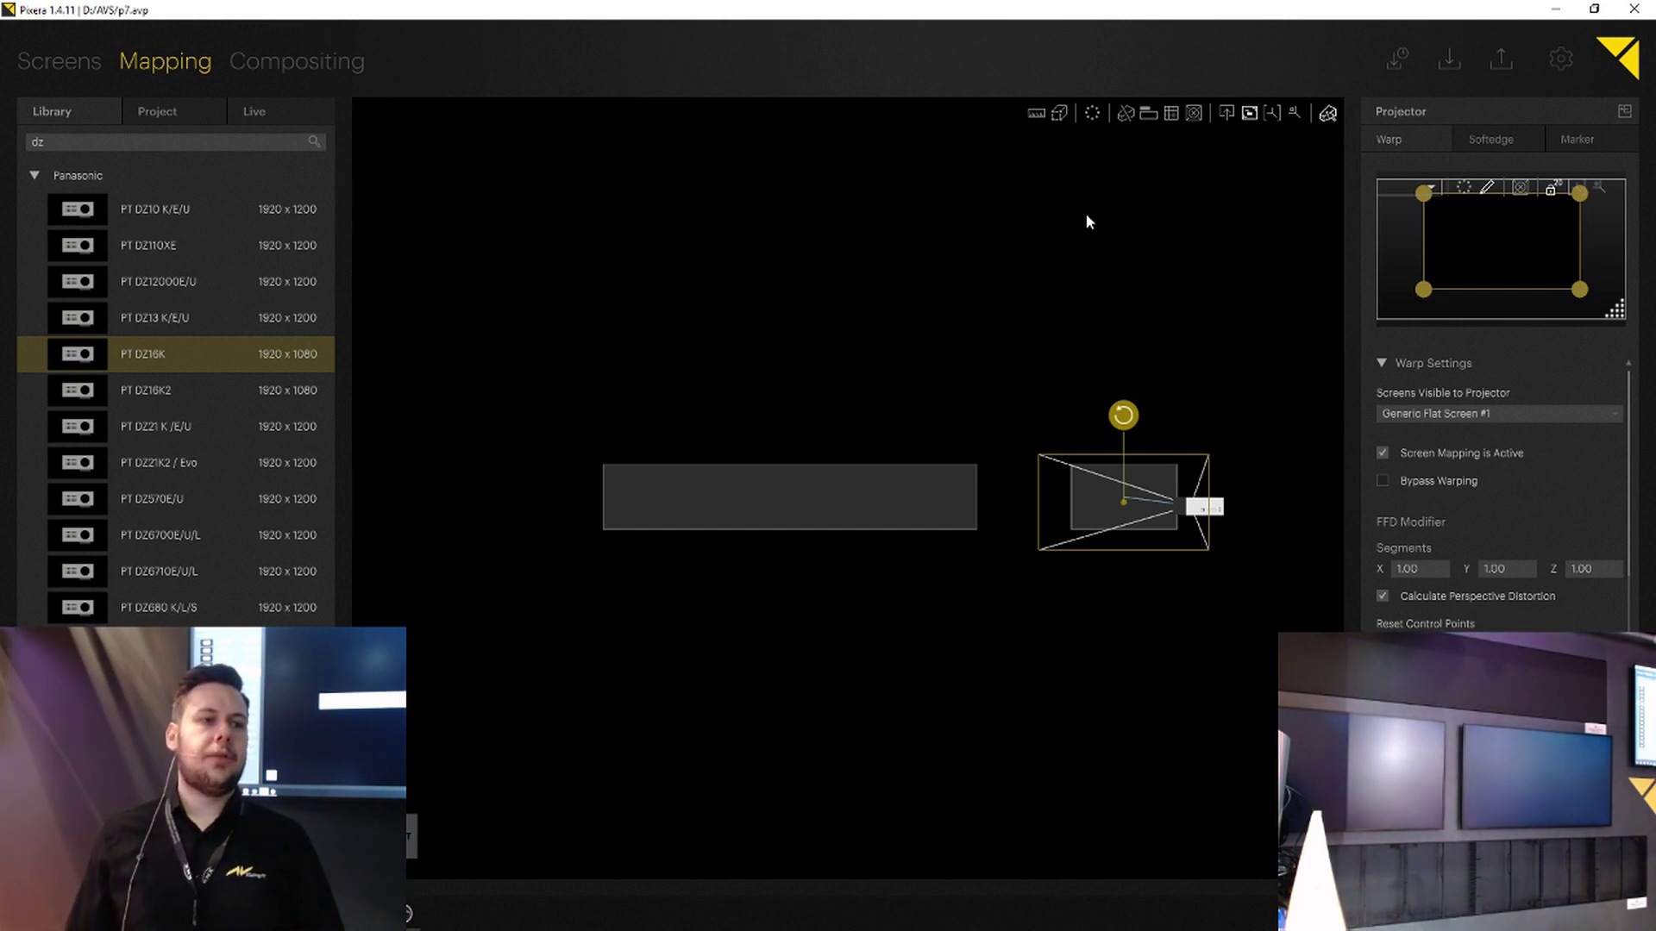
pyautogui.click(1216, 578)
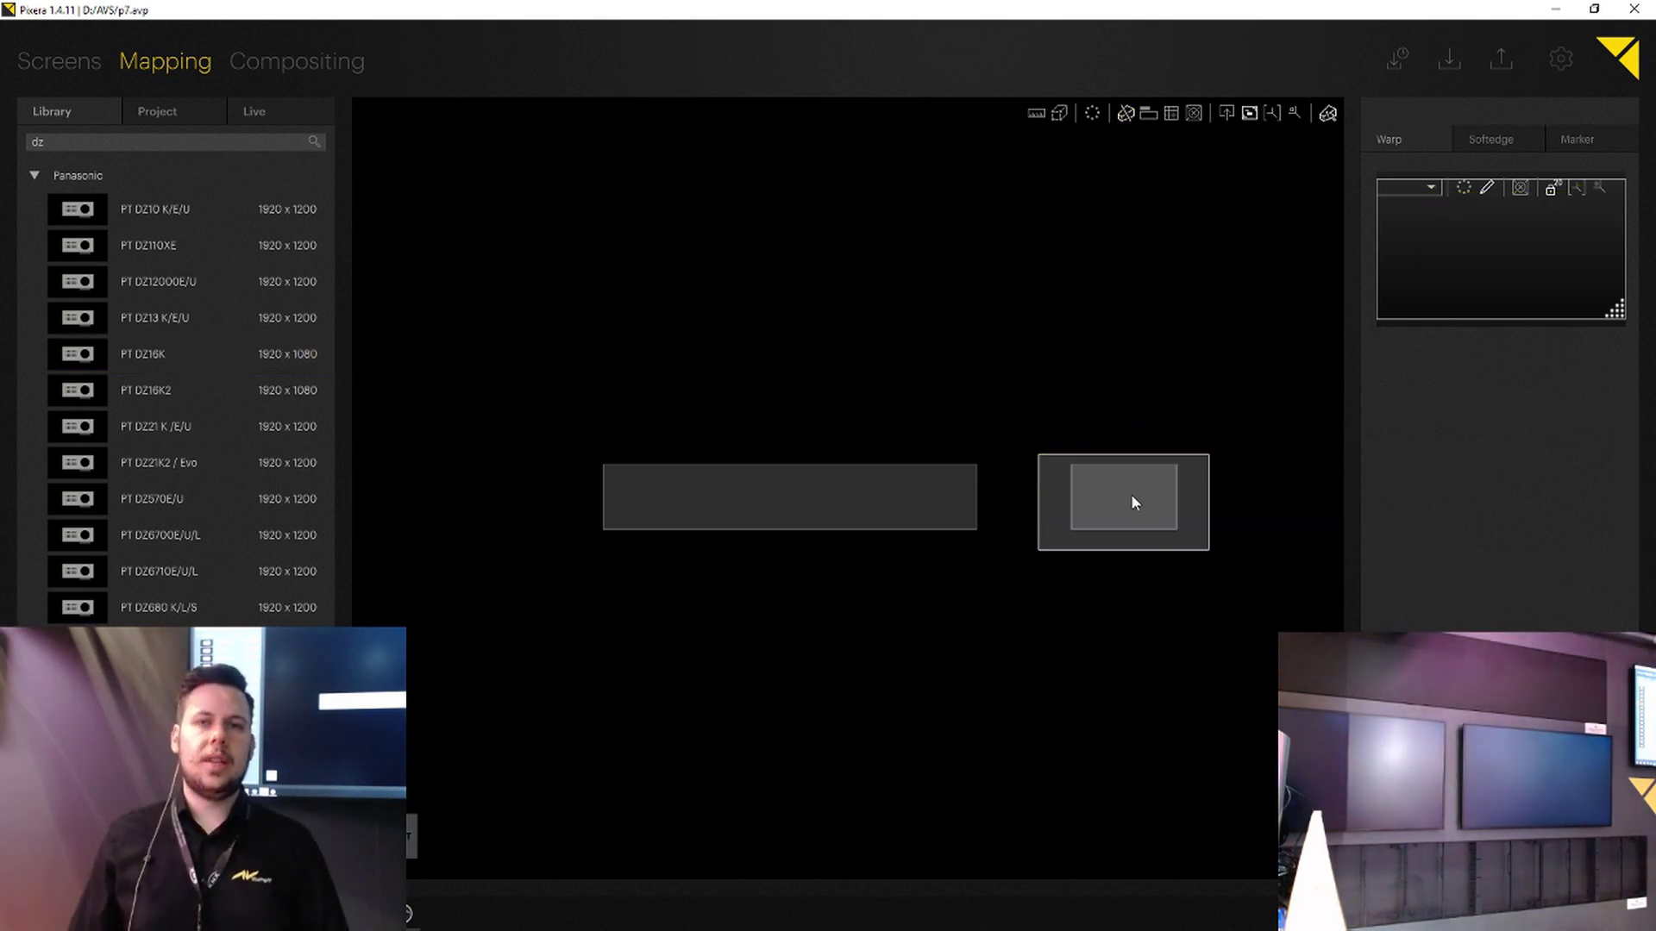
pyautogui.moveTo(1130, 500); pyautogui.dragTo(1100, 477)
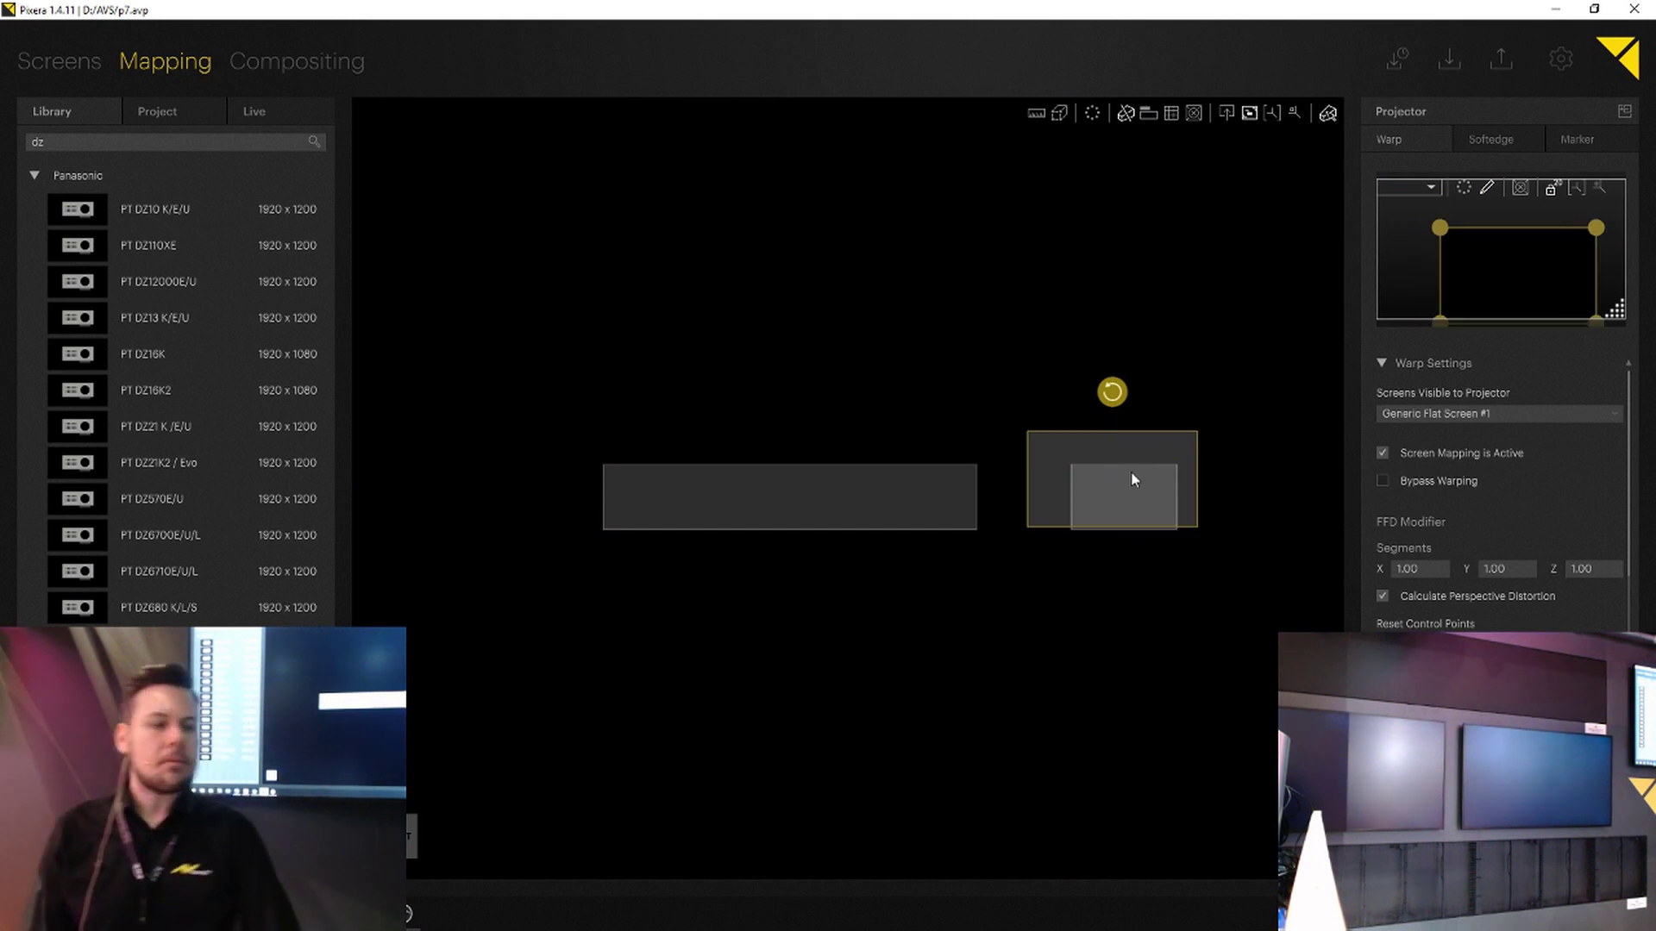
pyautogui.moveTo(1143, 483); pyautogui.dragTo(1158, 498)
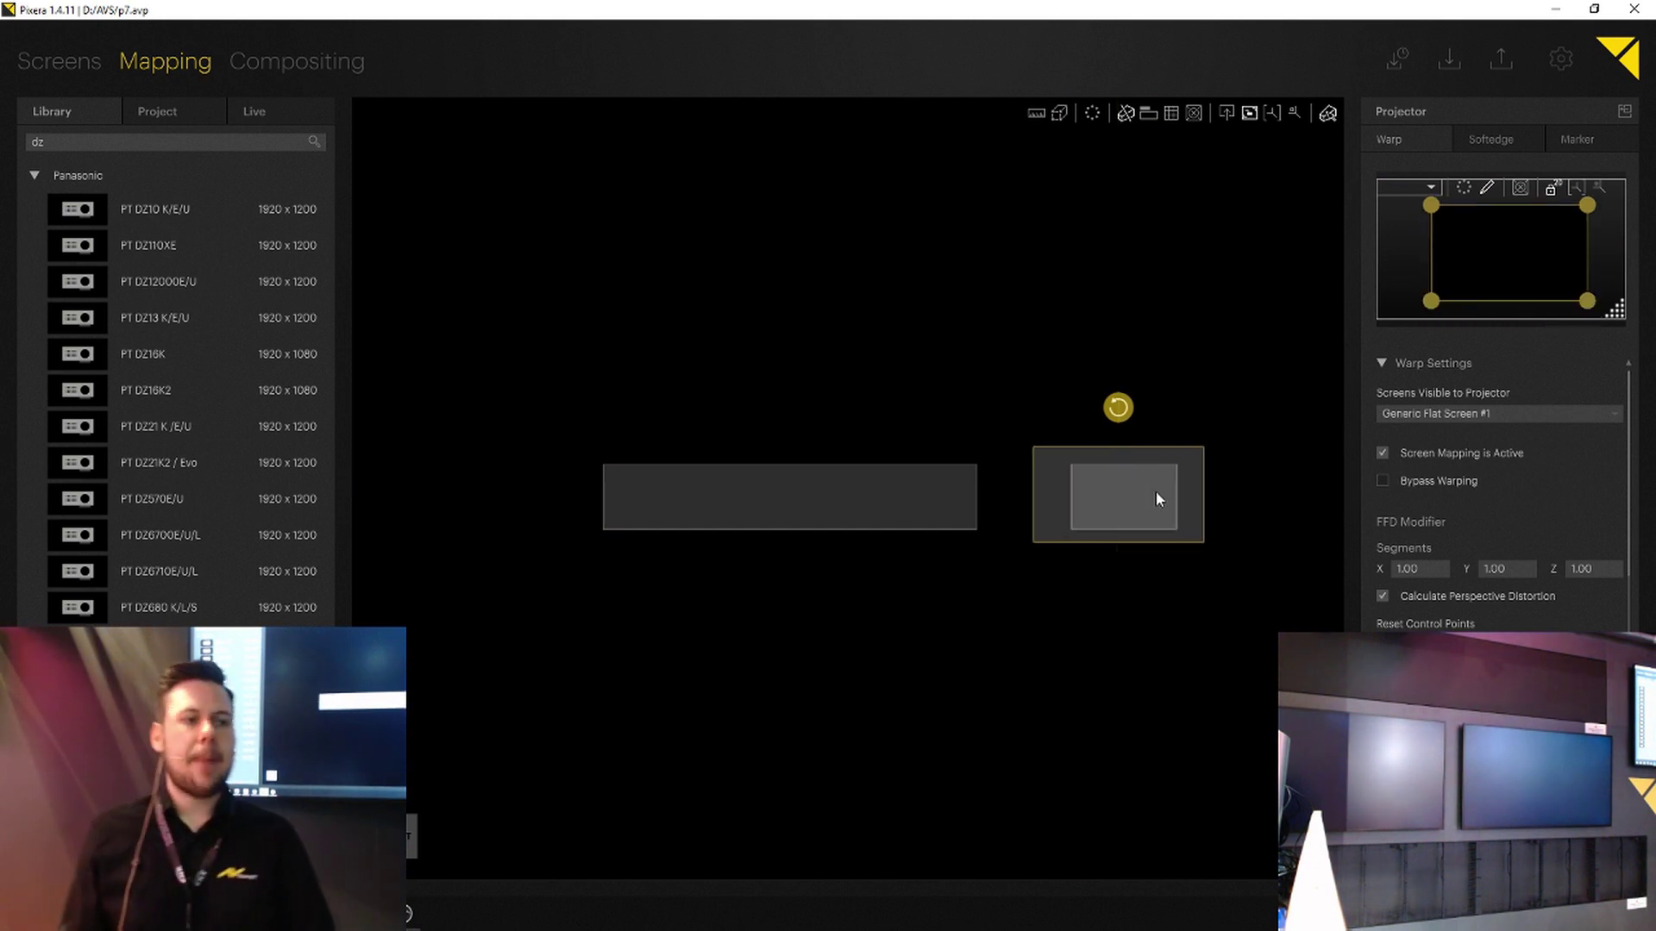
pyautogui.click(1126, 113)
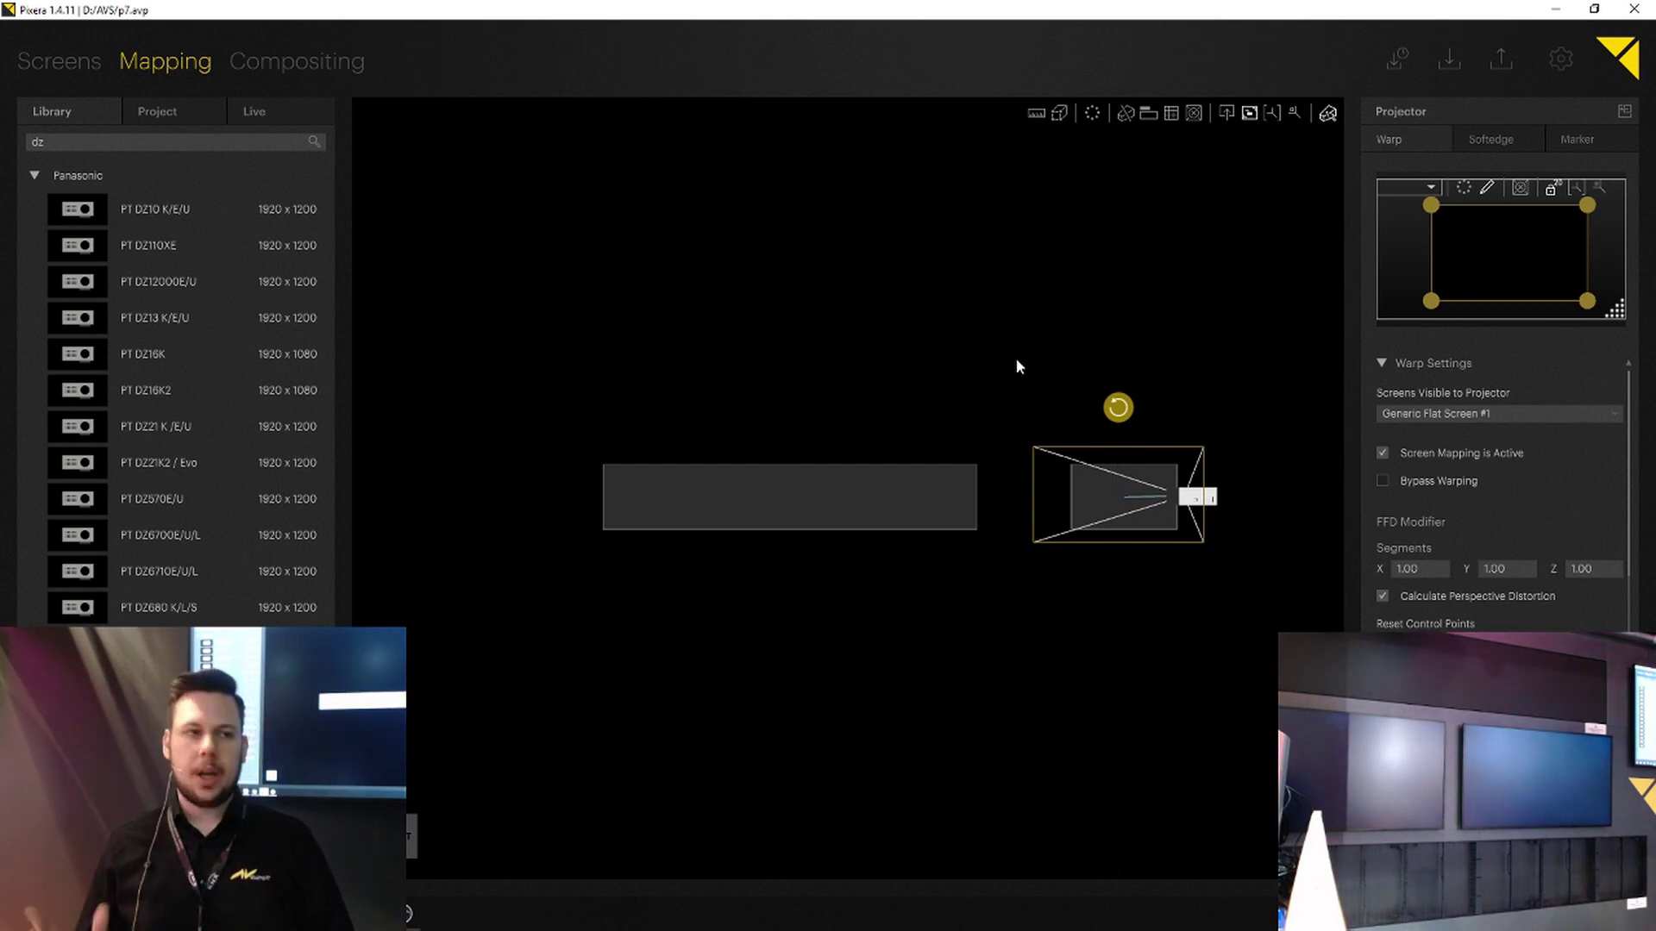
pyautogui.click(1169, 112)
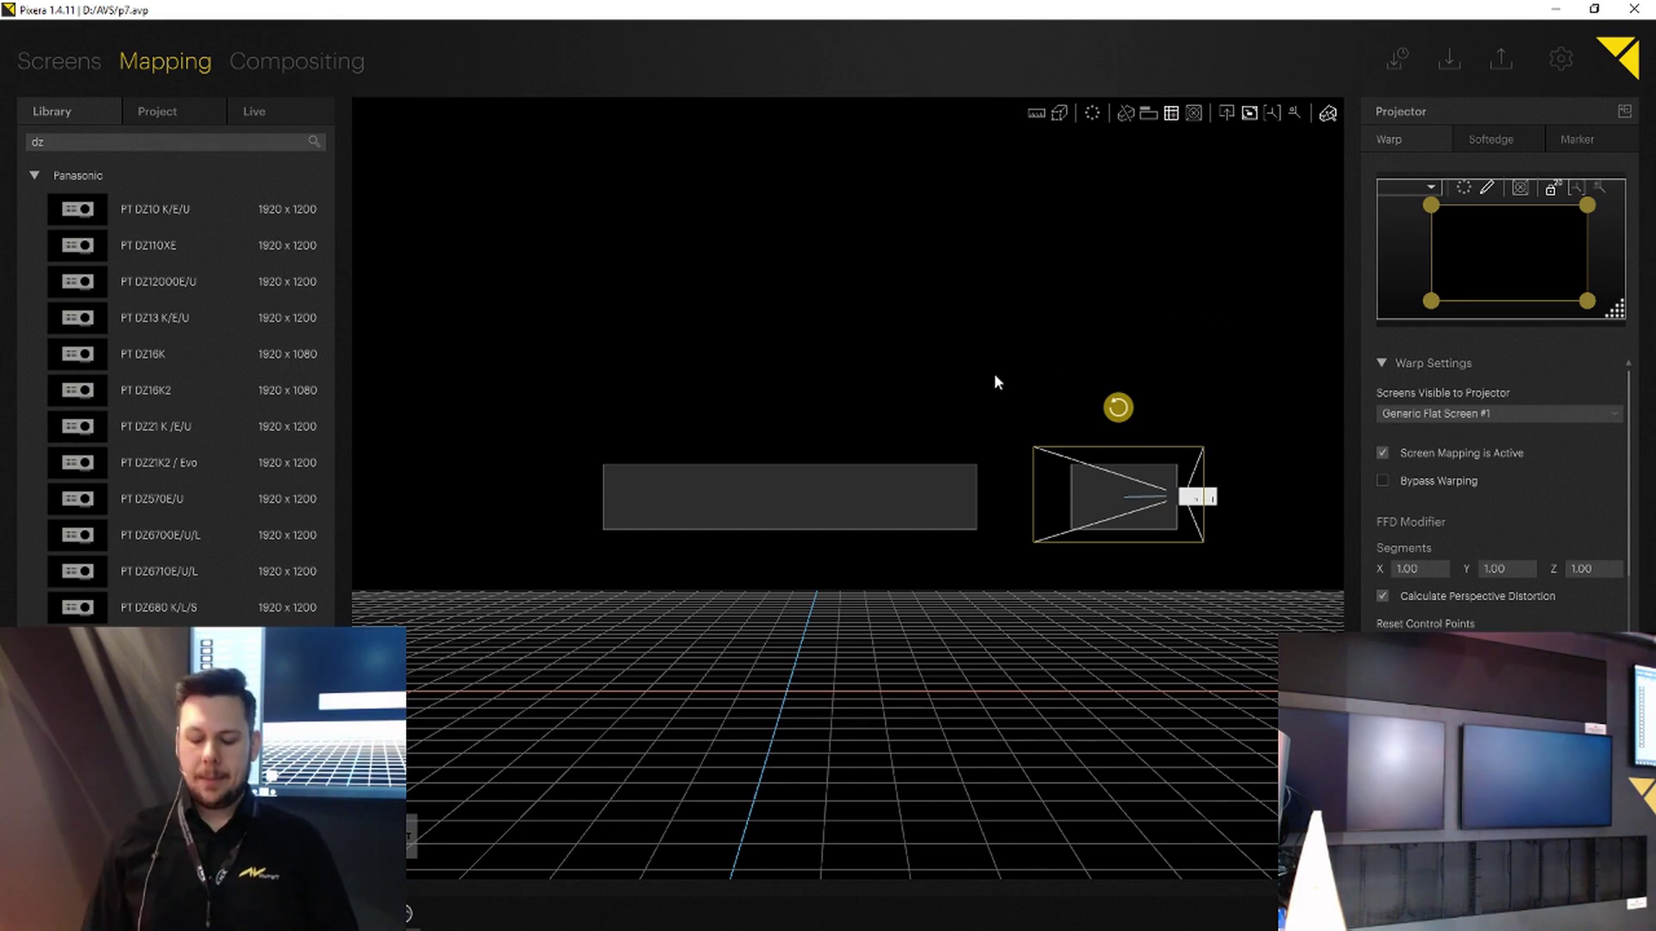
# Step: Move the projector farther back and shift the small screen so the frustum fully encloses it
pyautogui.moveTo(699, 357); pyautogui.dragTo(1007, 603, button='middle')
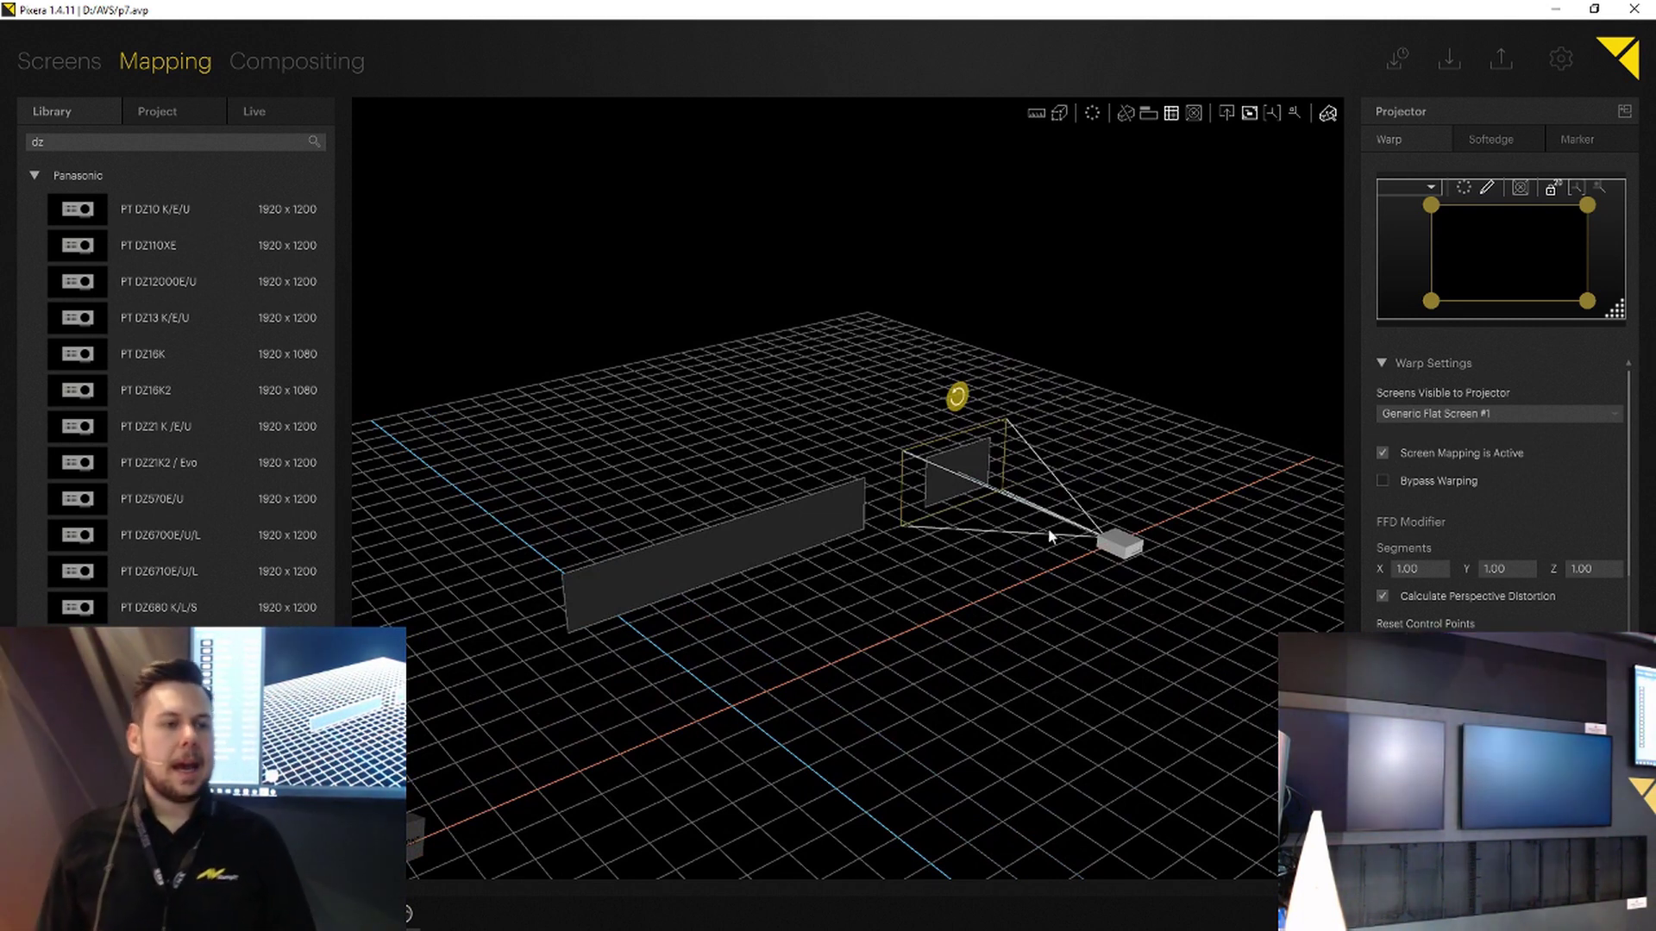
pyautogui.moveTo(1049, 528); pyautogui.dragTo(1035, 491, button='middle')
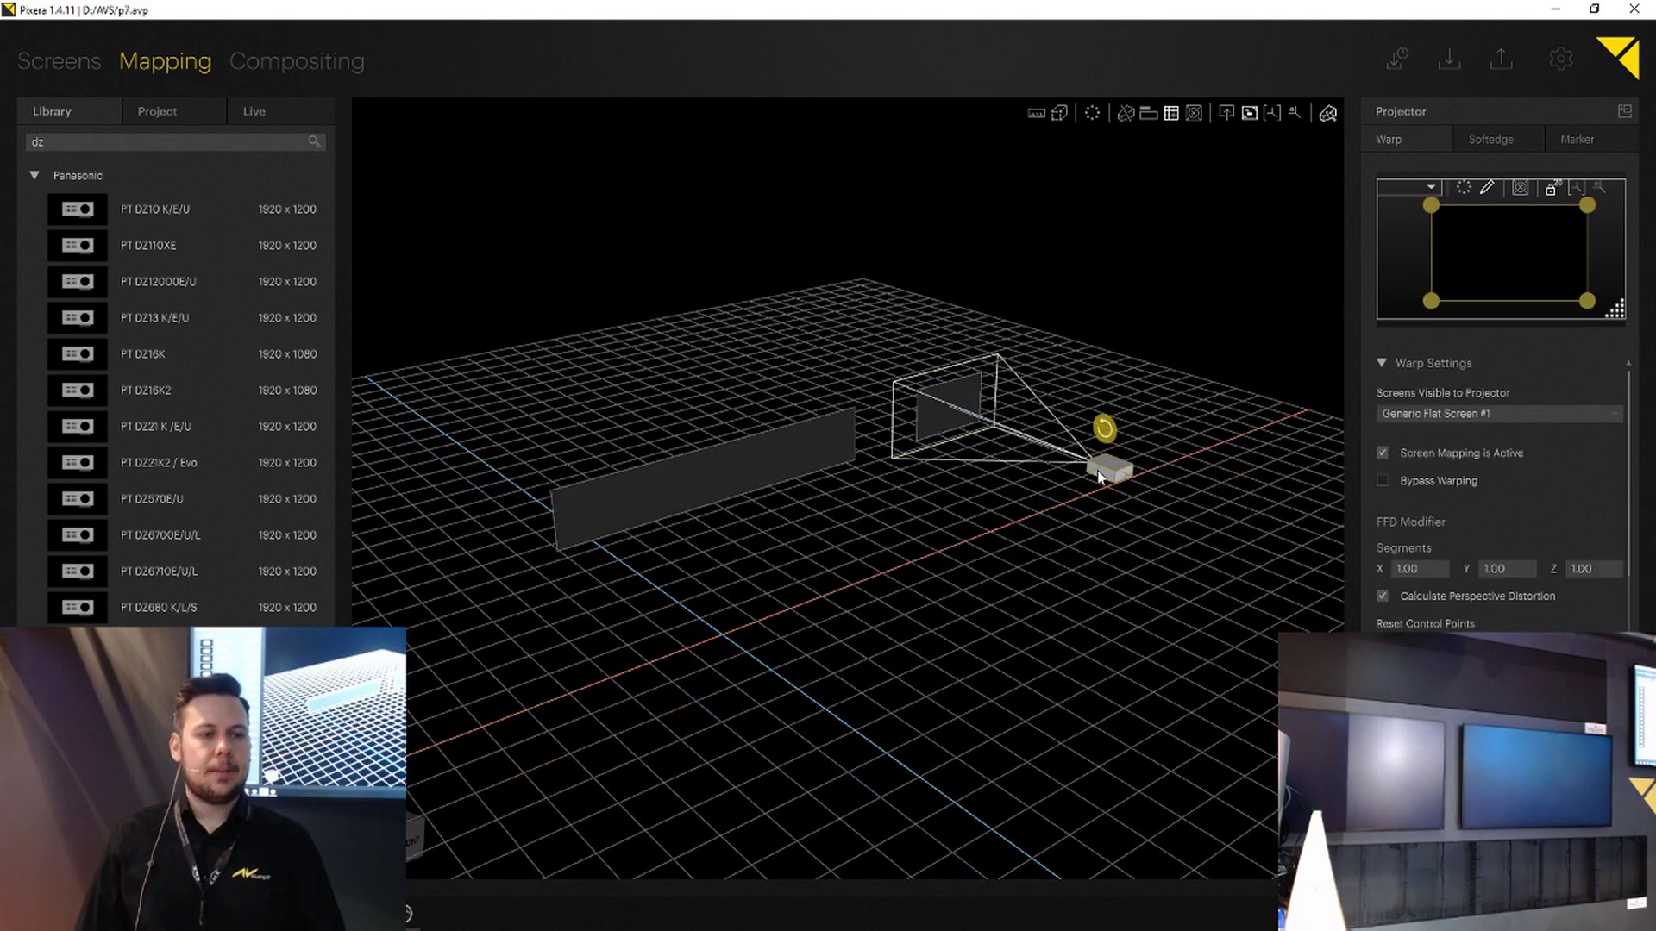
pyautogui.moveTo(1098, 472); pyautogui.dragTo(1310, 464)
pyautogui.moveTo(1223, 516); pyautogui.dragTo(1097, 550, button='middle')
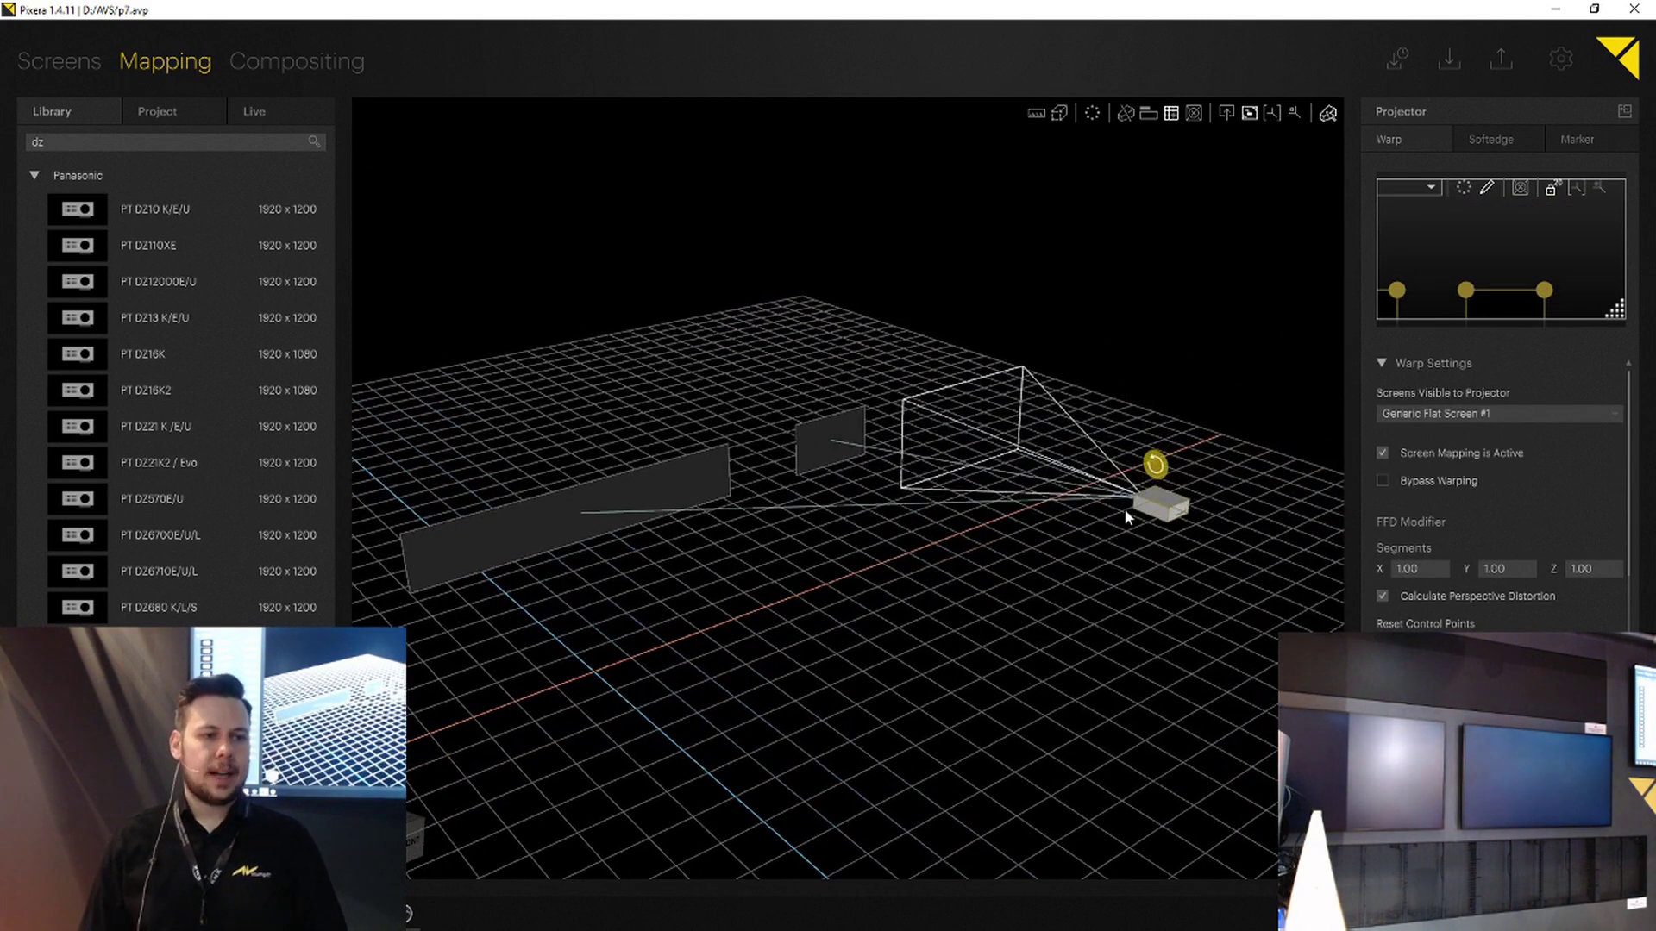
pyautogui.moveTo(1179, 515); pyautogui.dragTo(1200, 515)
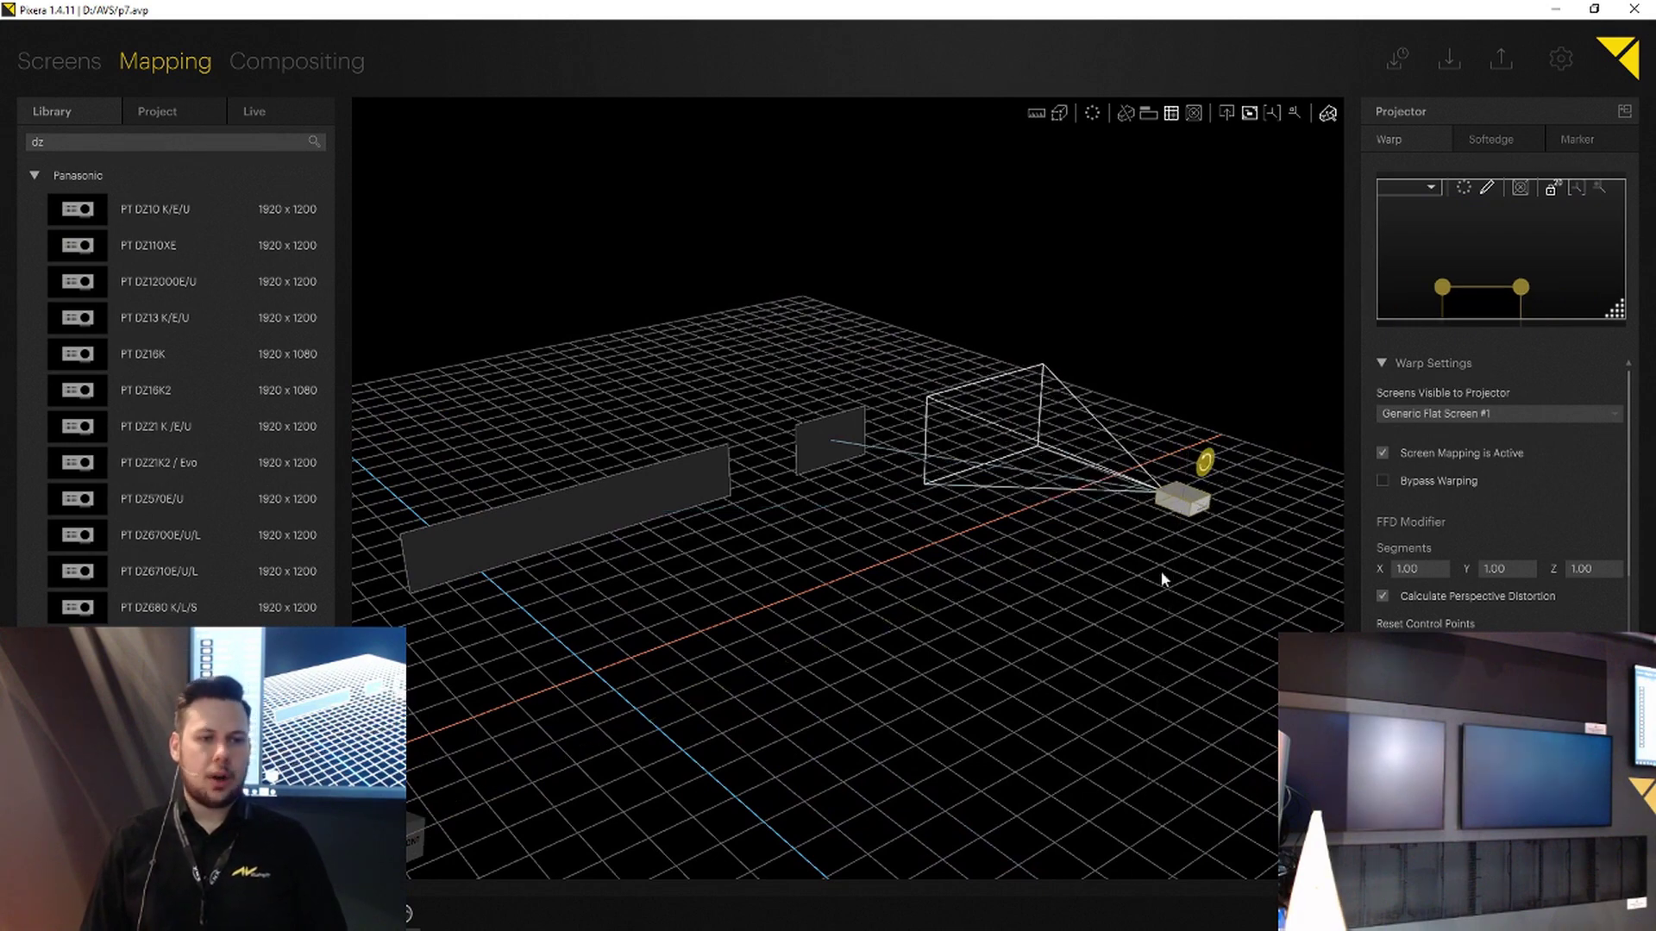
pyautogui.moveTo(1191, 573); pyautogui.dragTo(970, 526, button='right')
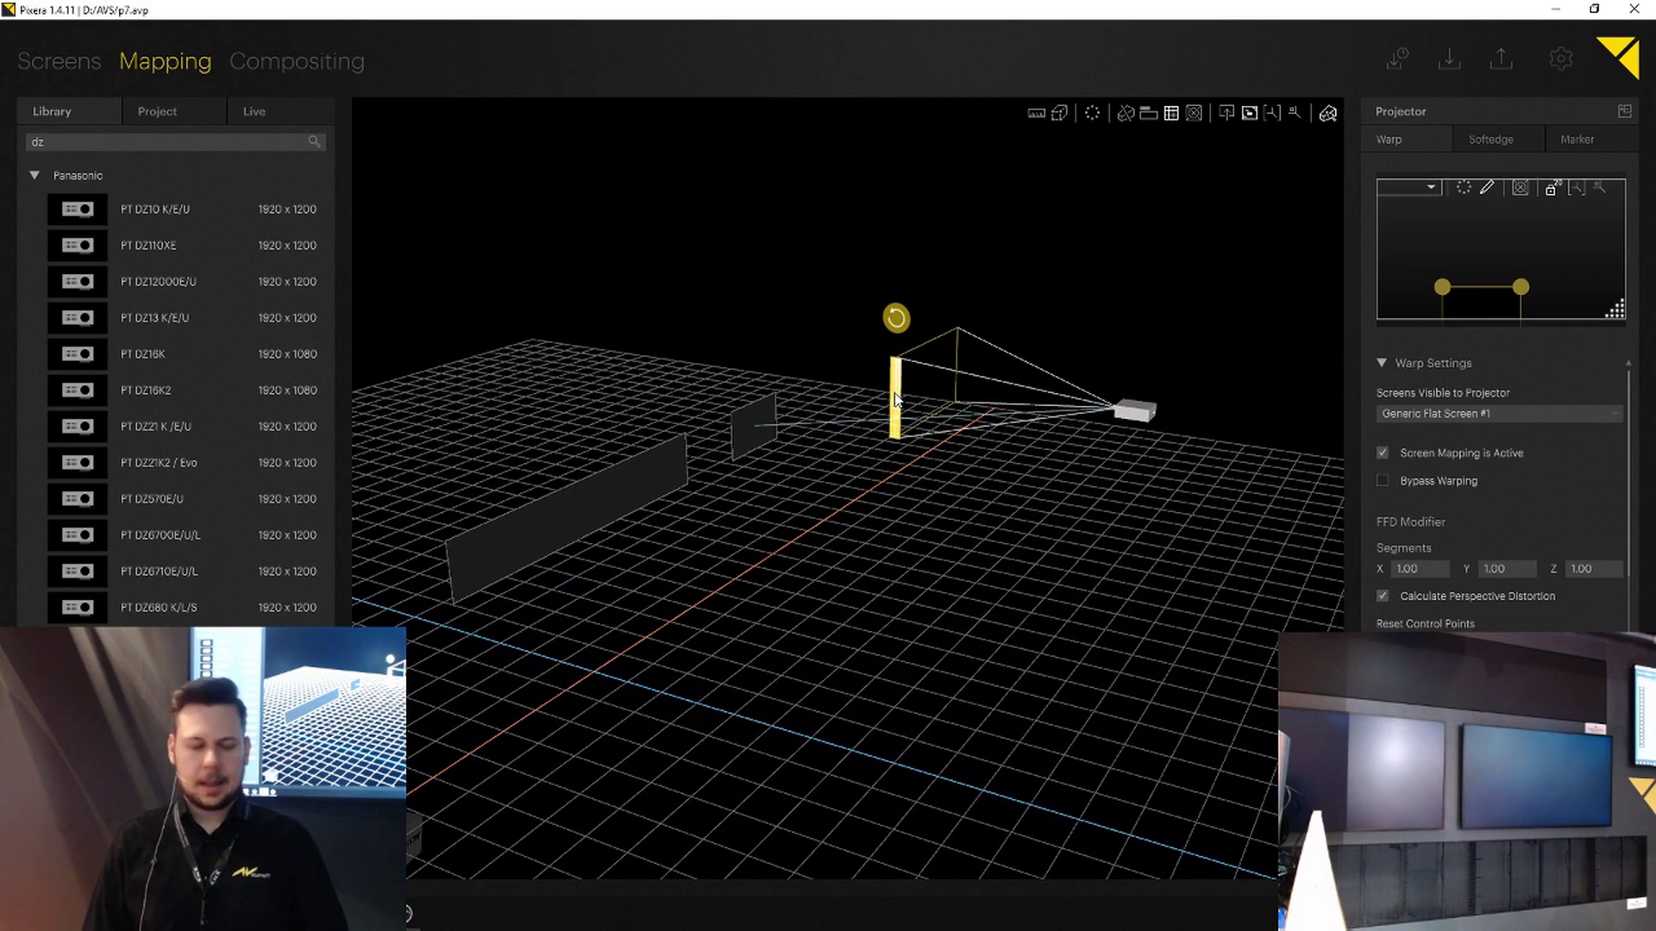
pyautogui.moveTo(897, 399); pyautogui.dragTo(724, 417)
pyautogui.click(897, 592)
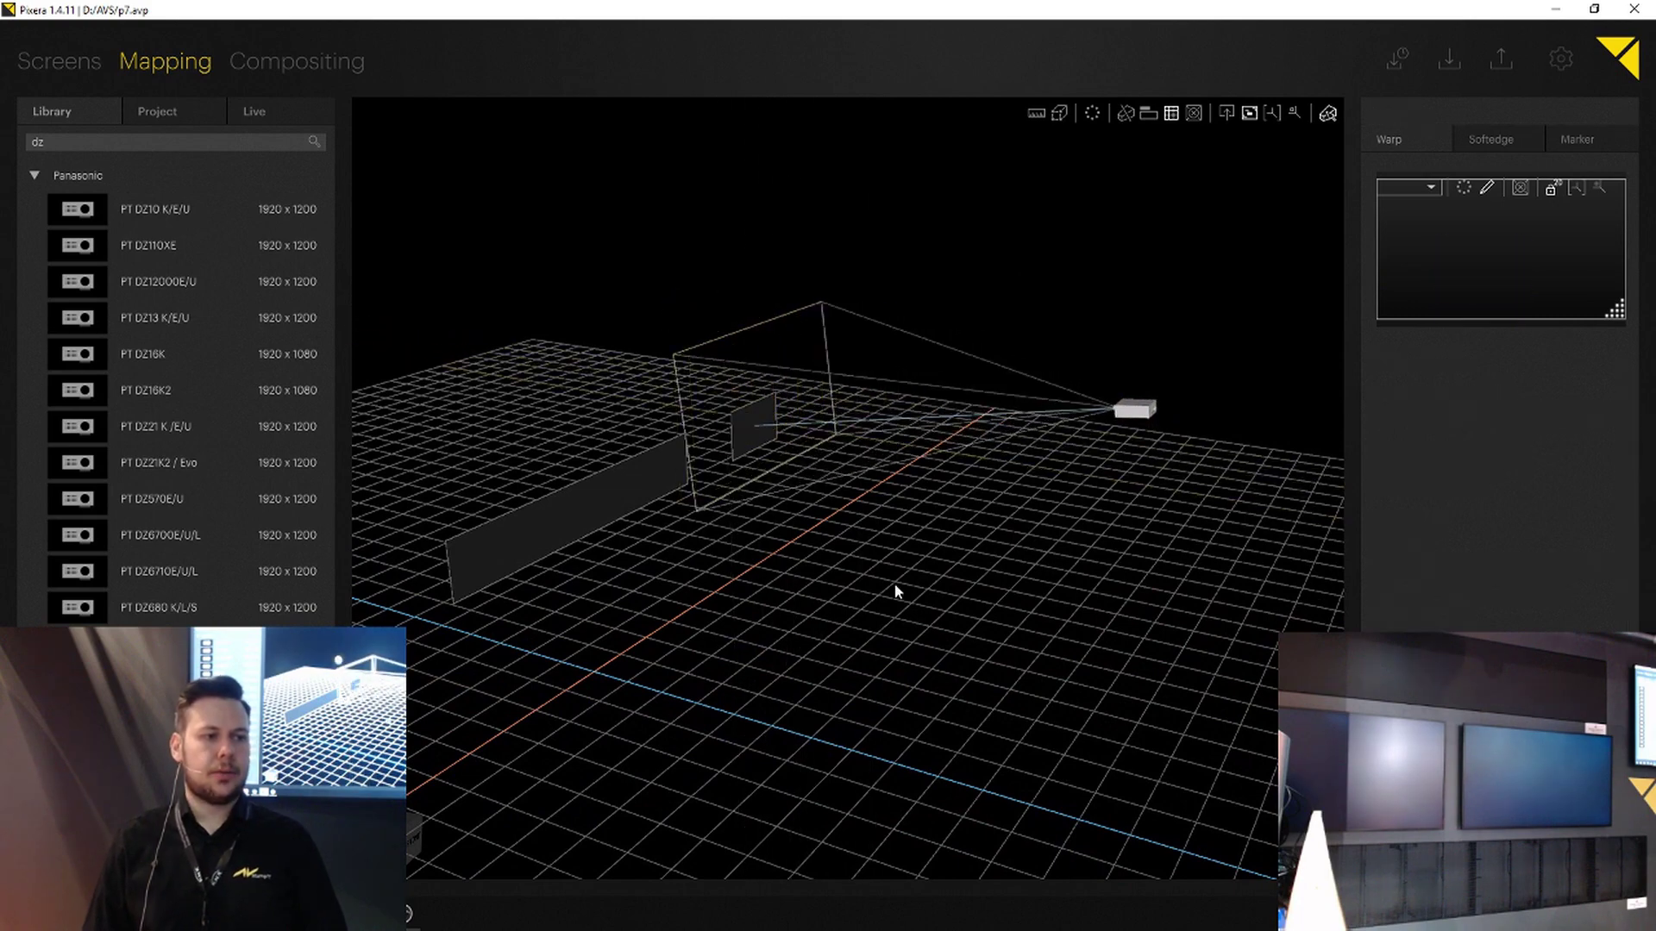
pyautogui.moveTo(979, 615); pyautogui.dragTo(427, 433, button='right')
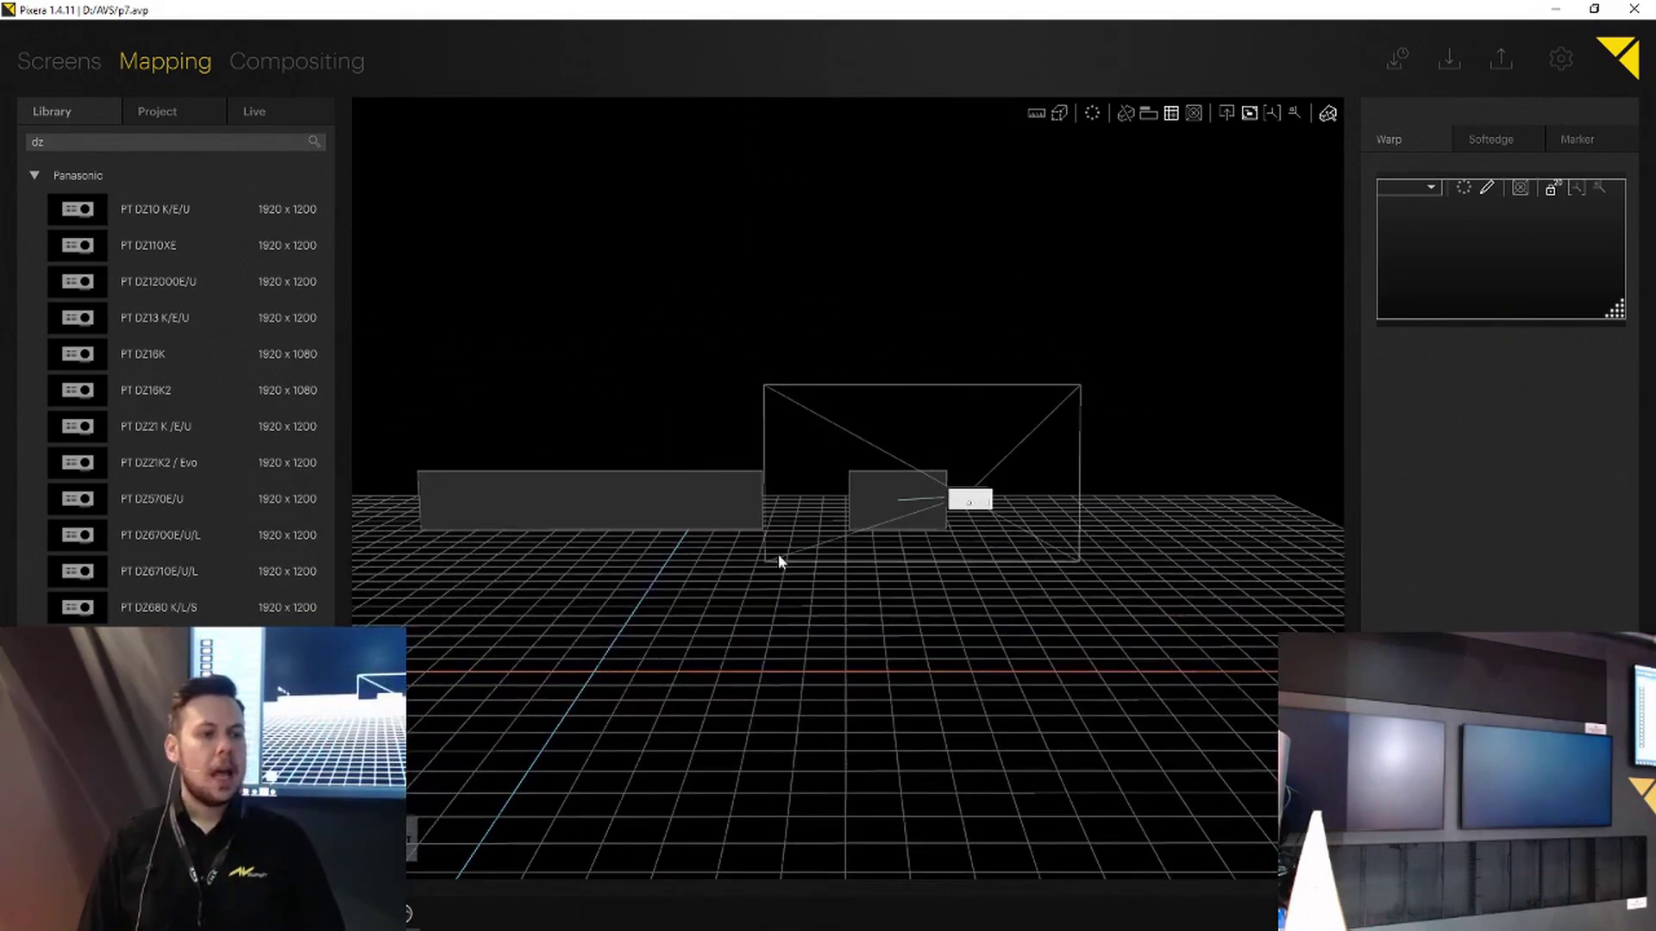
# Step: Give the projector the ET-D75LE30 lens (throw ratio 2.400–4.700:1) to narrow its frustum
pyautogui.click(962, 503)
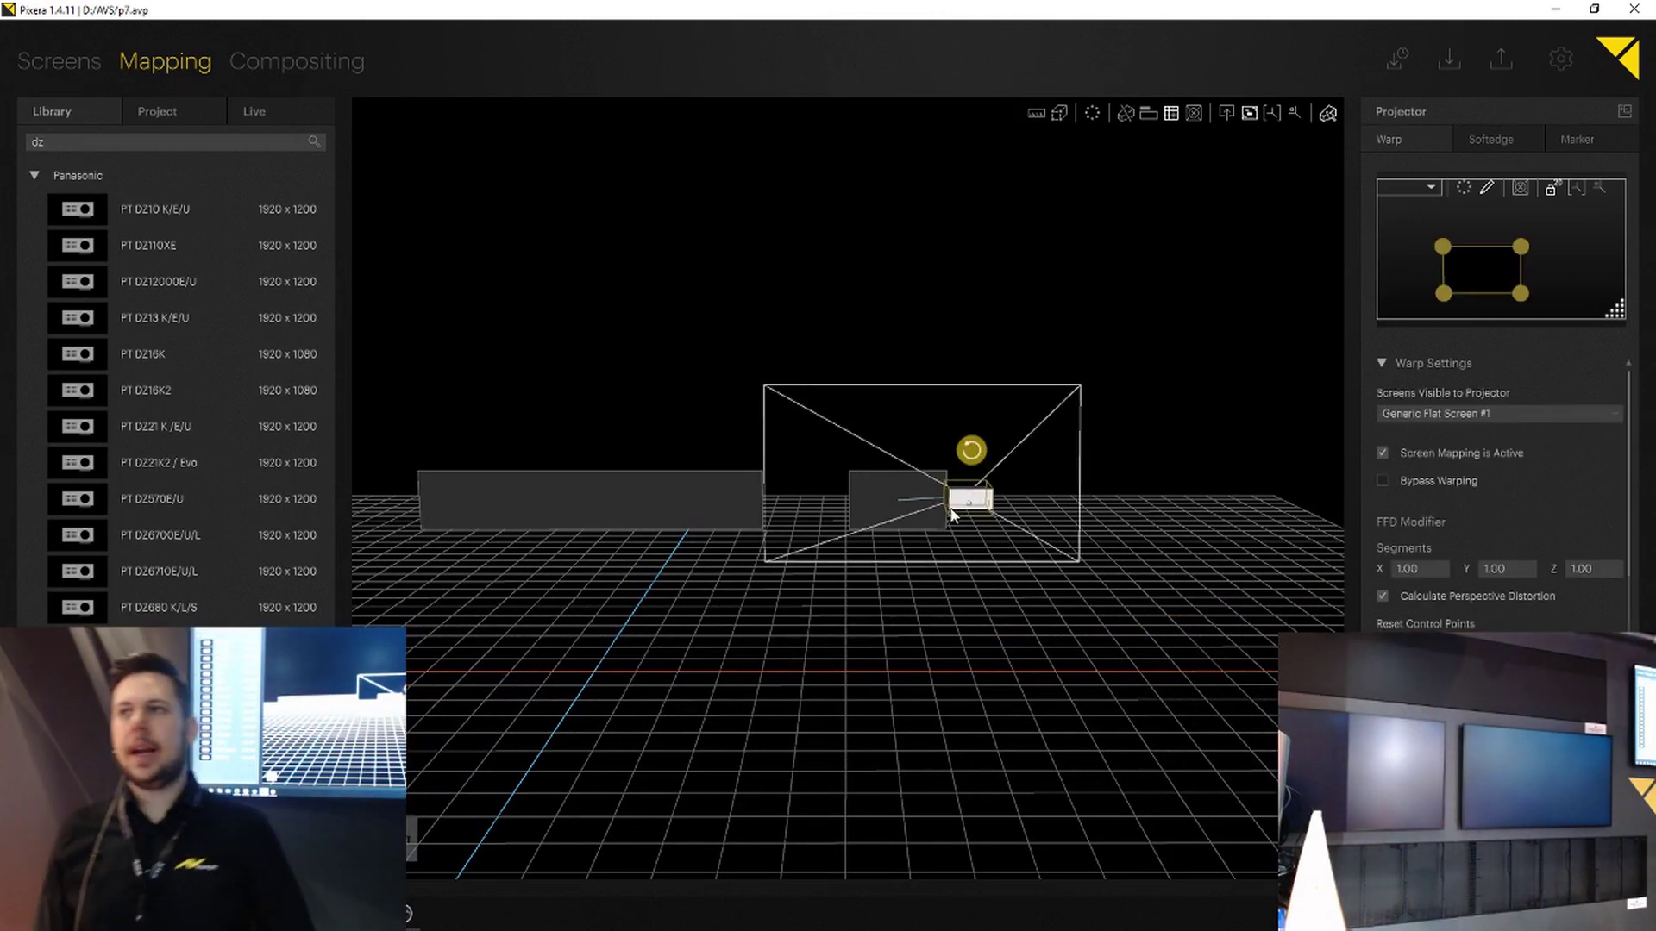
pyautogui.scroll(-2, 1560, 497)
pyautogui.scroll(-4, 1555, 504)
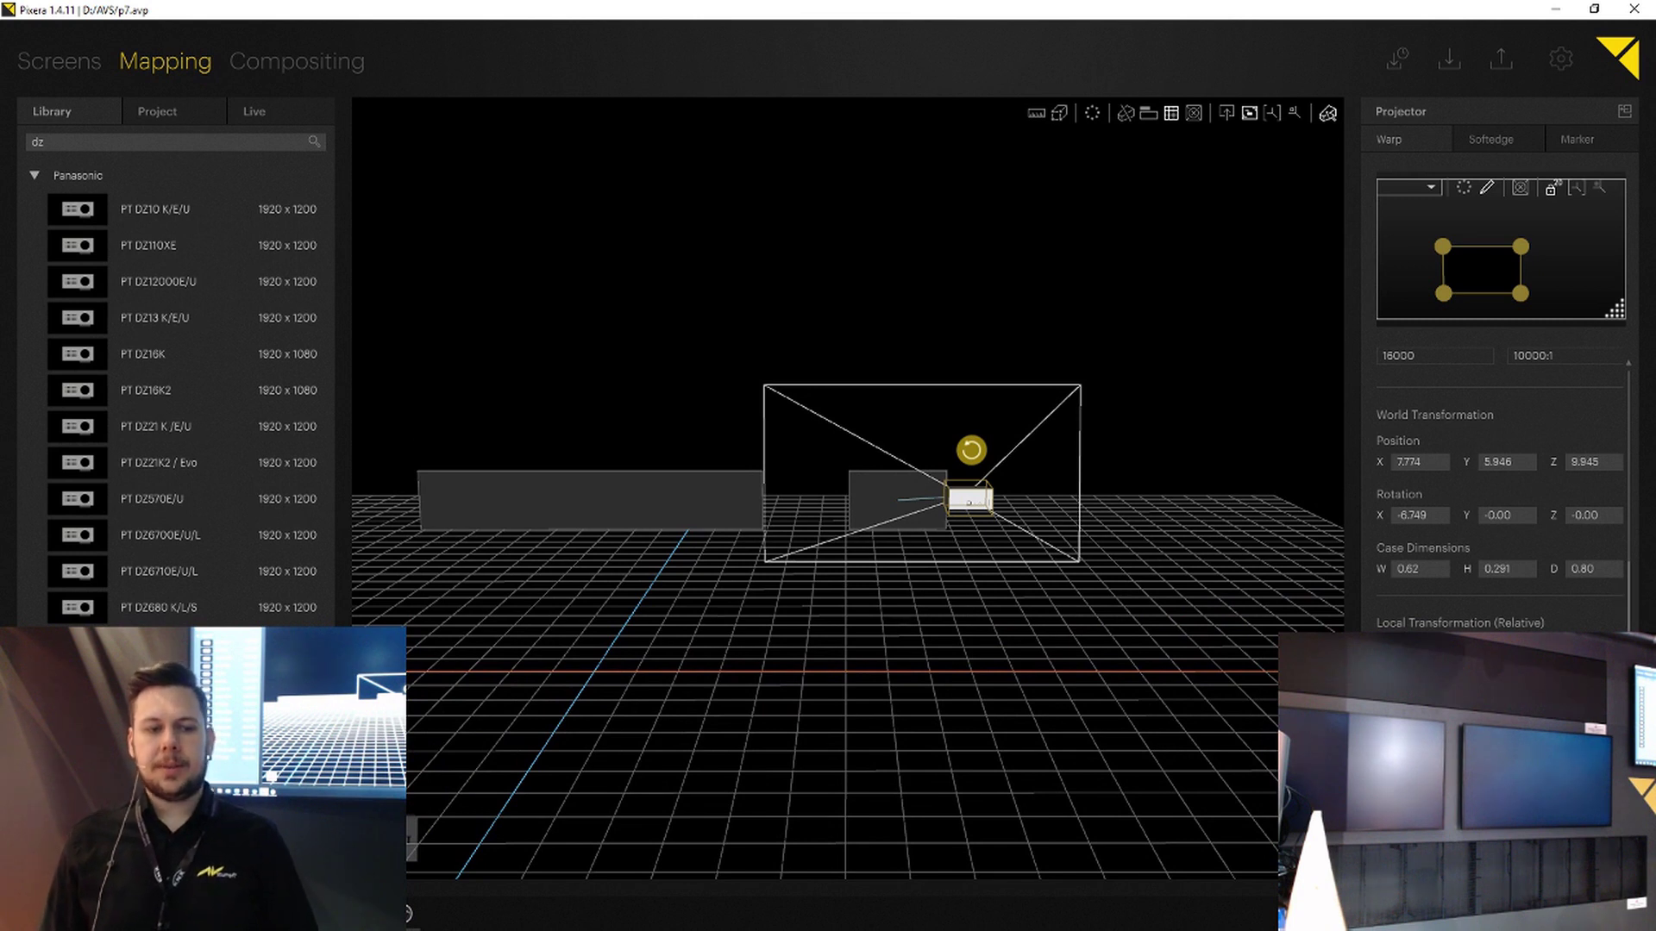
pyautogui.scroll(-3, 1558, 611)
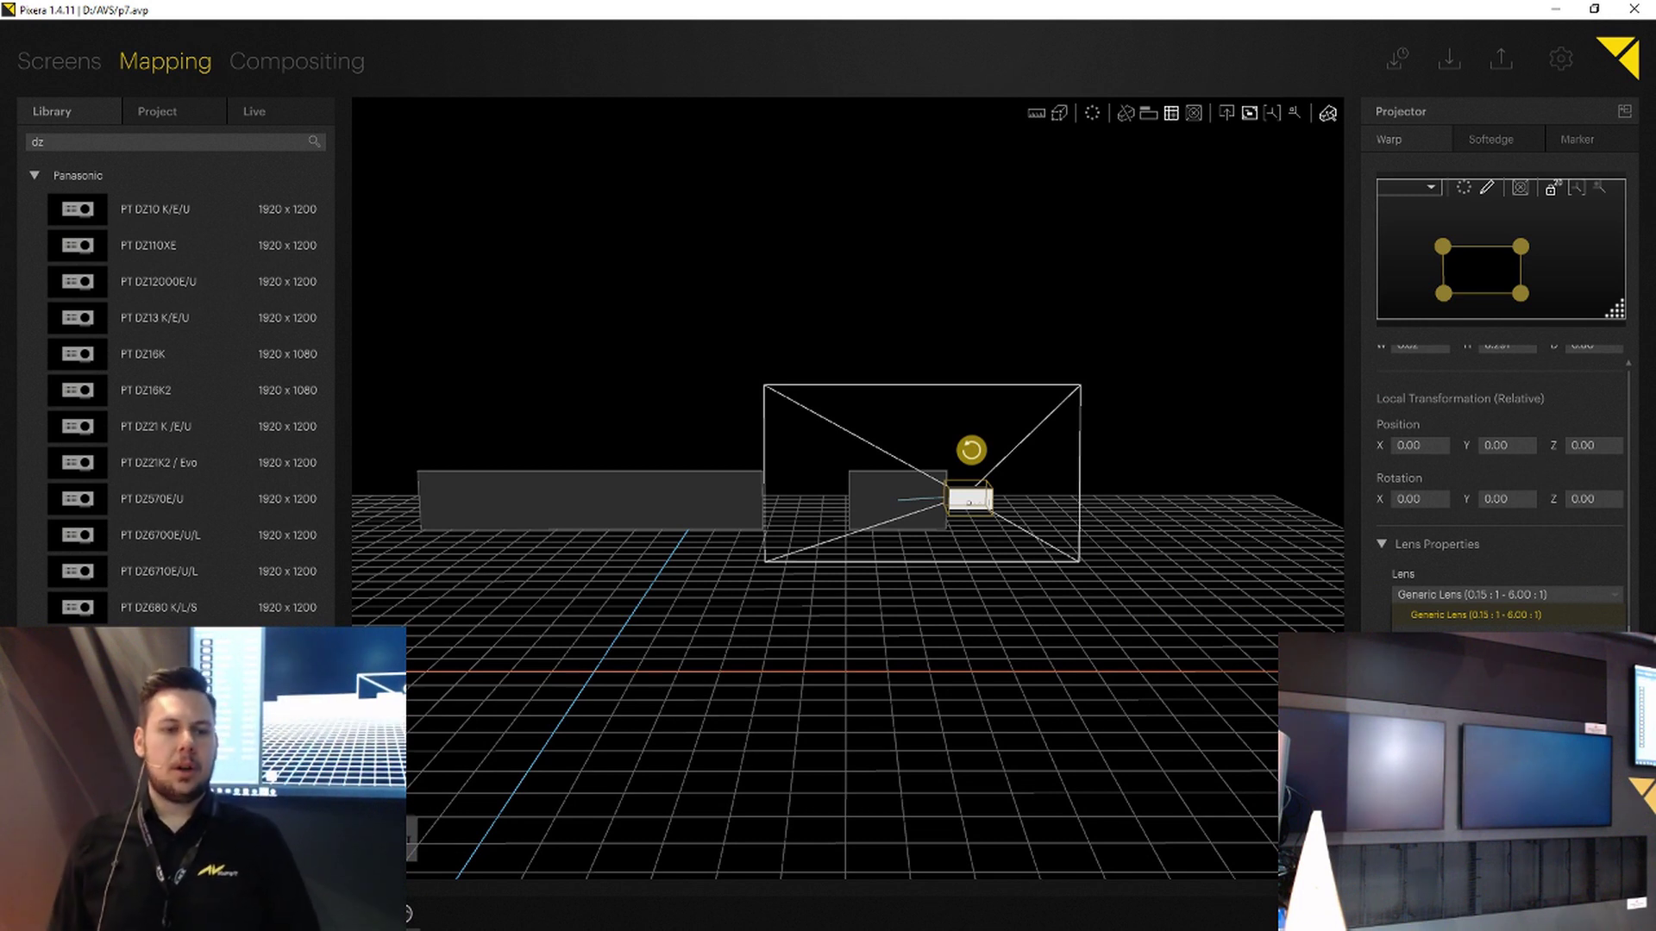
pyautogui.click(1484, 655)
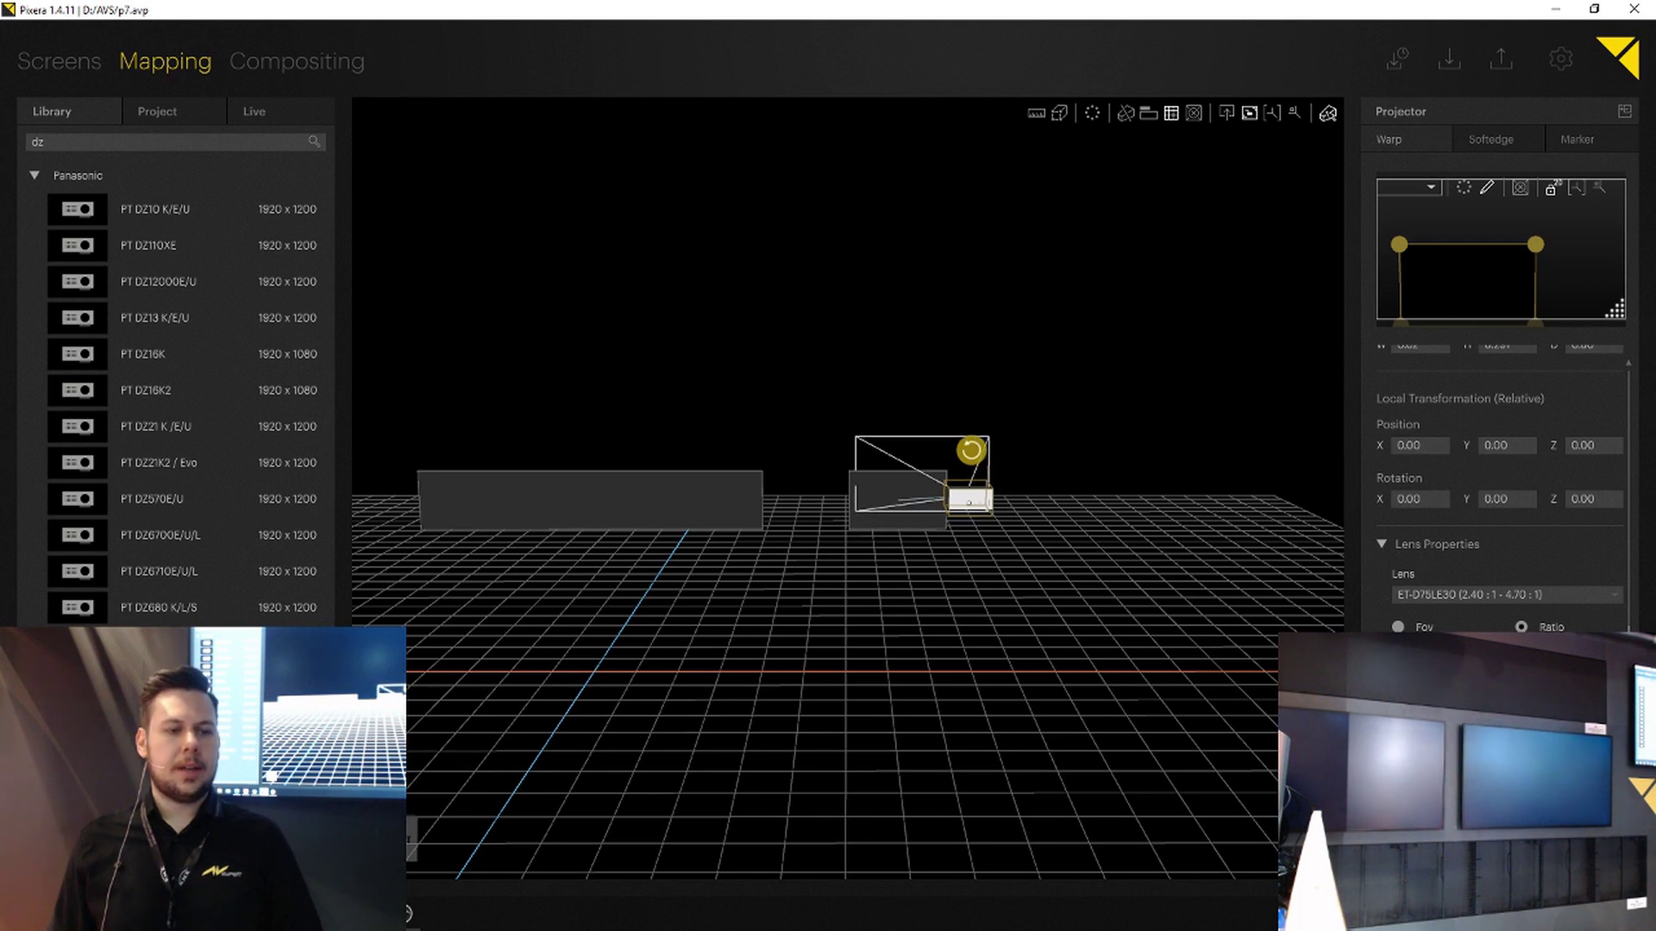
pyautogui.scroll(-2, 1500, 483)
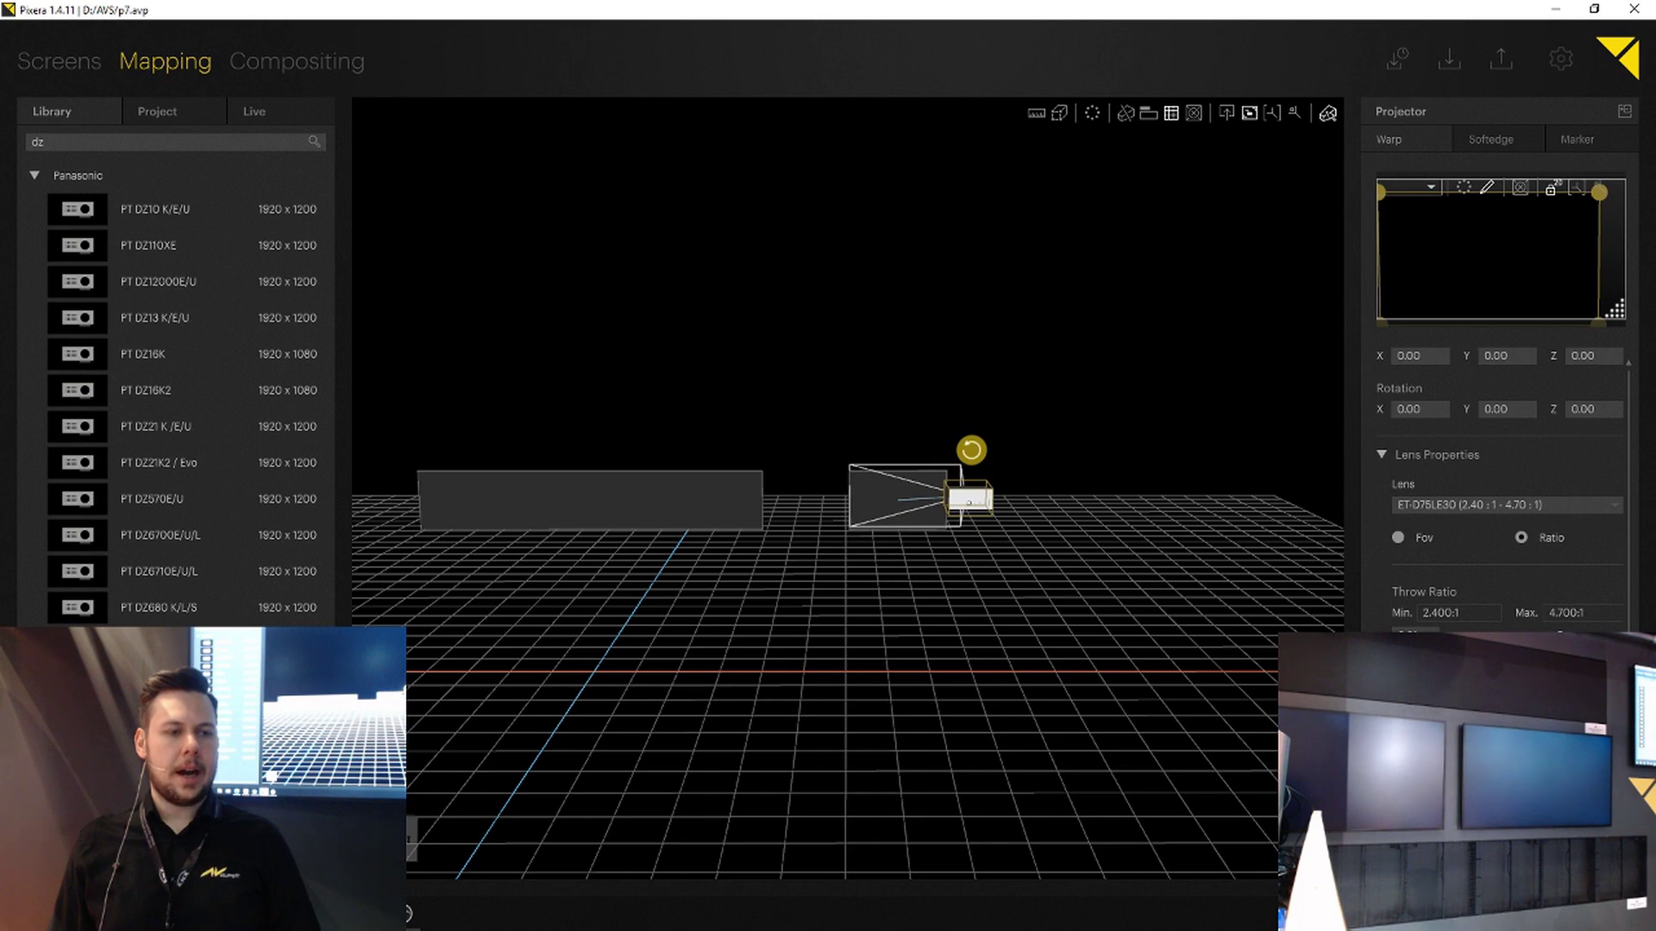
# Step: Orbit toward the wide screen and place a second PT DZ16K projector in front of it
pyautogui.click(809, 669)
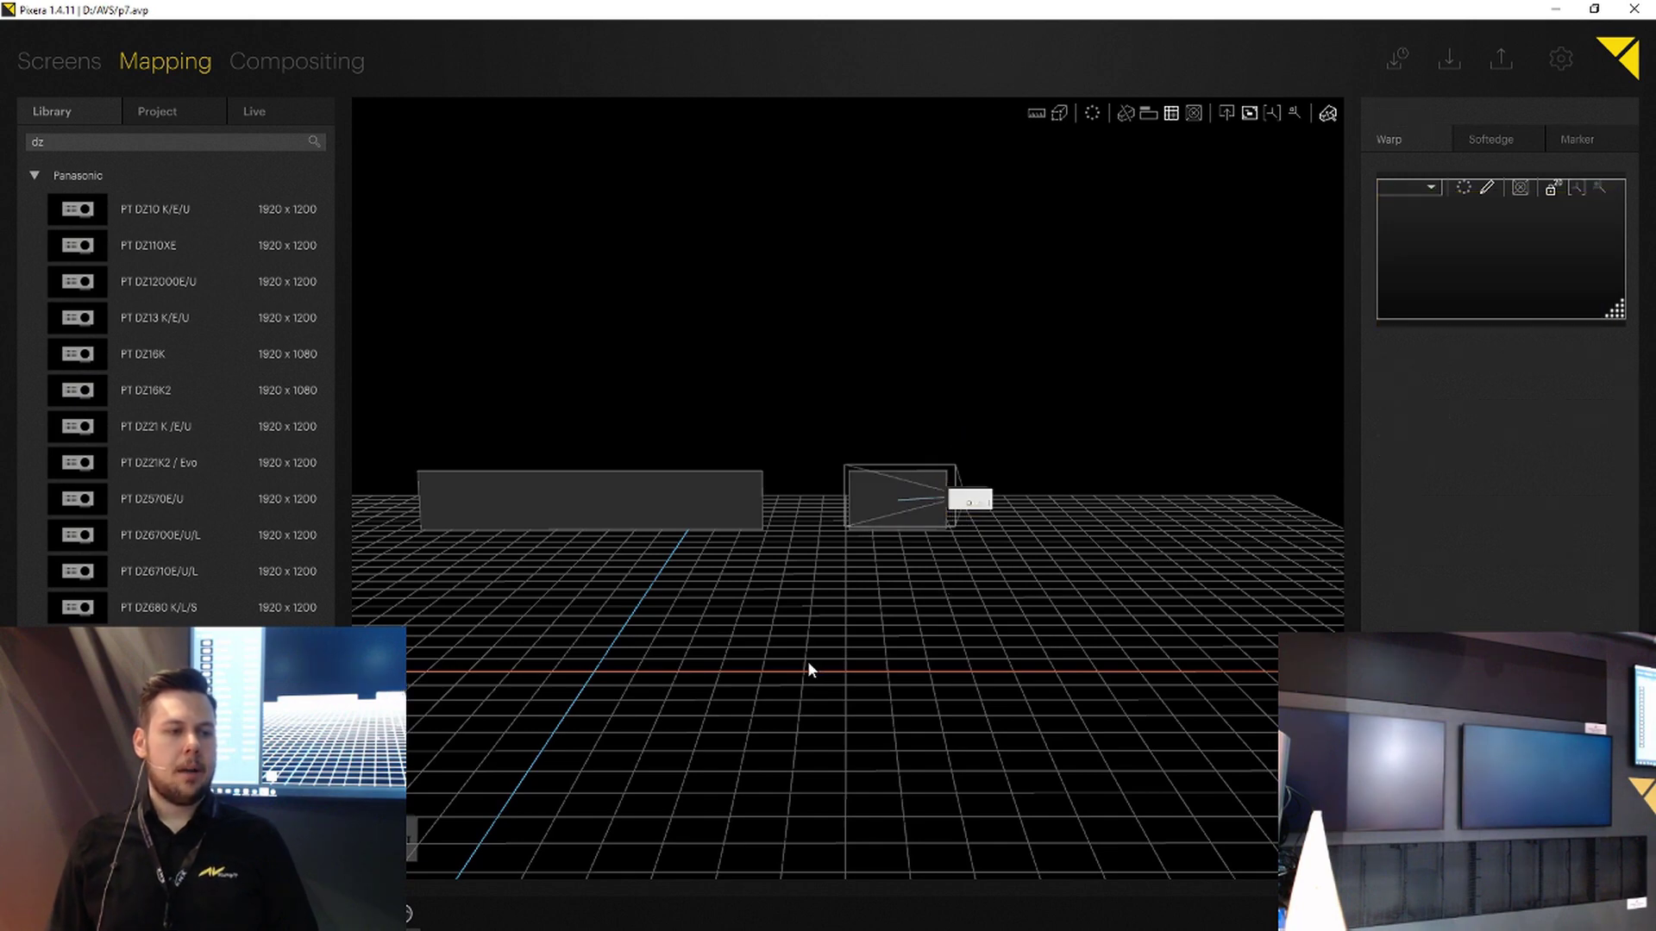
pyautogui.moveTo(639, 520); pyautogui.dragTo(872, 551, button='right')
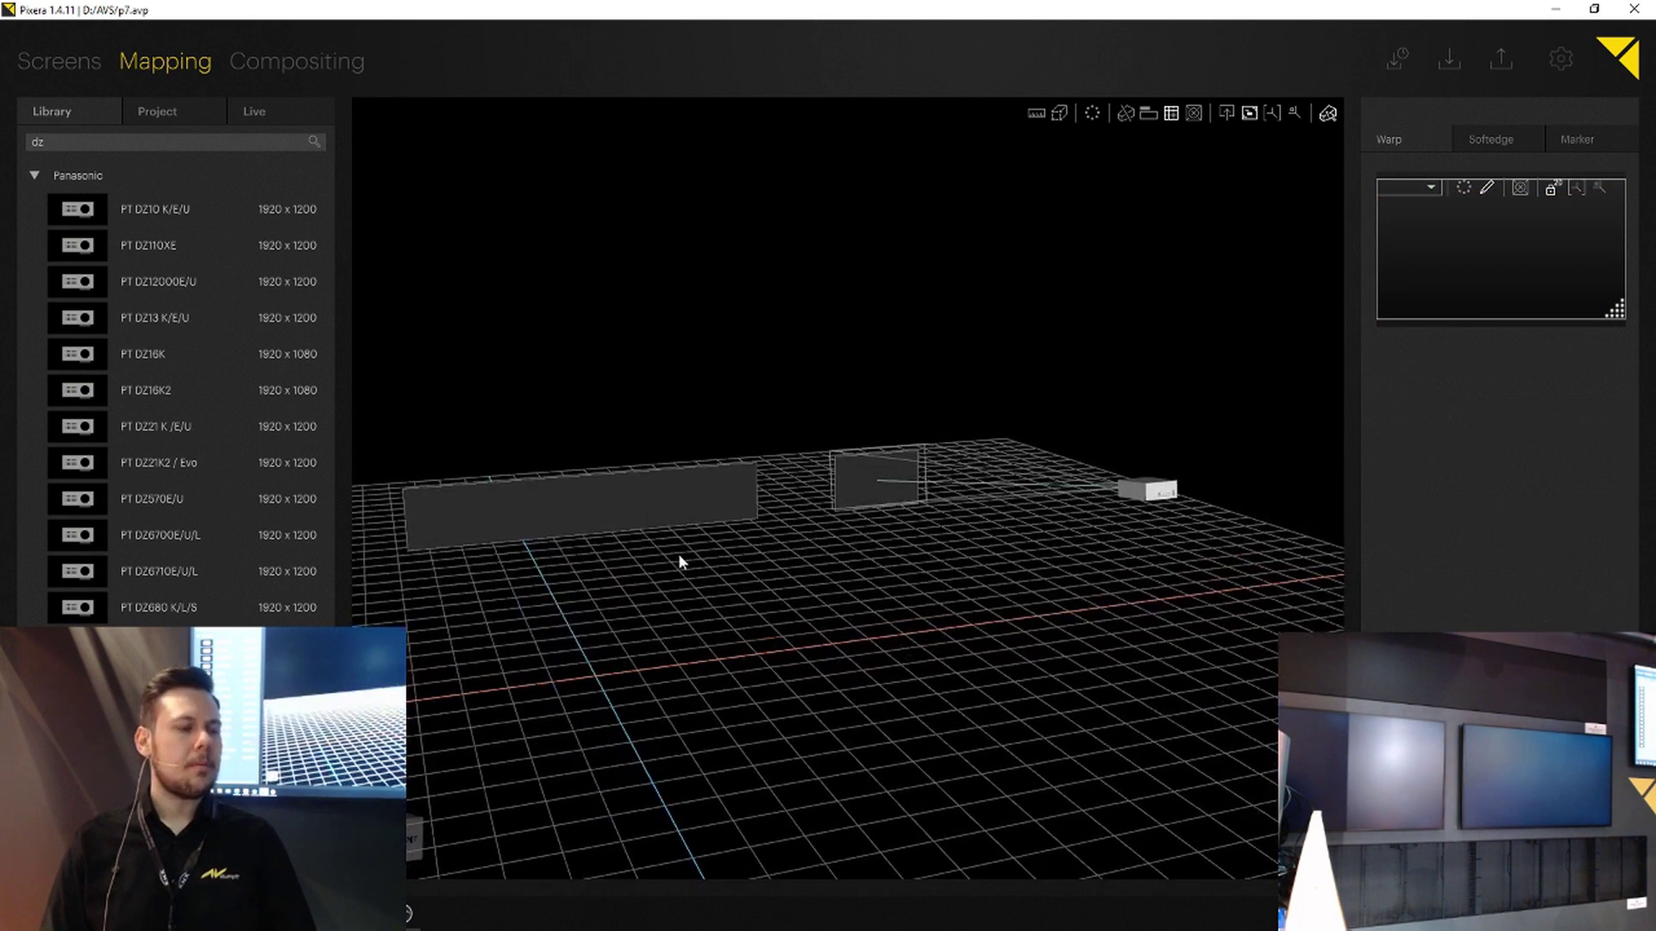
pyautogui.moveTo(669, 561); pyautogui.dragTo(775, 551, button='right')
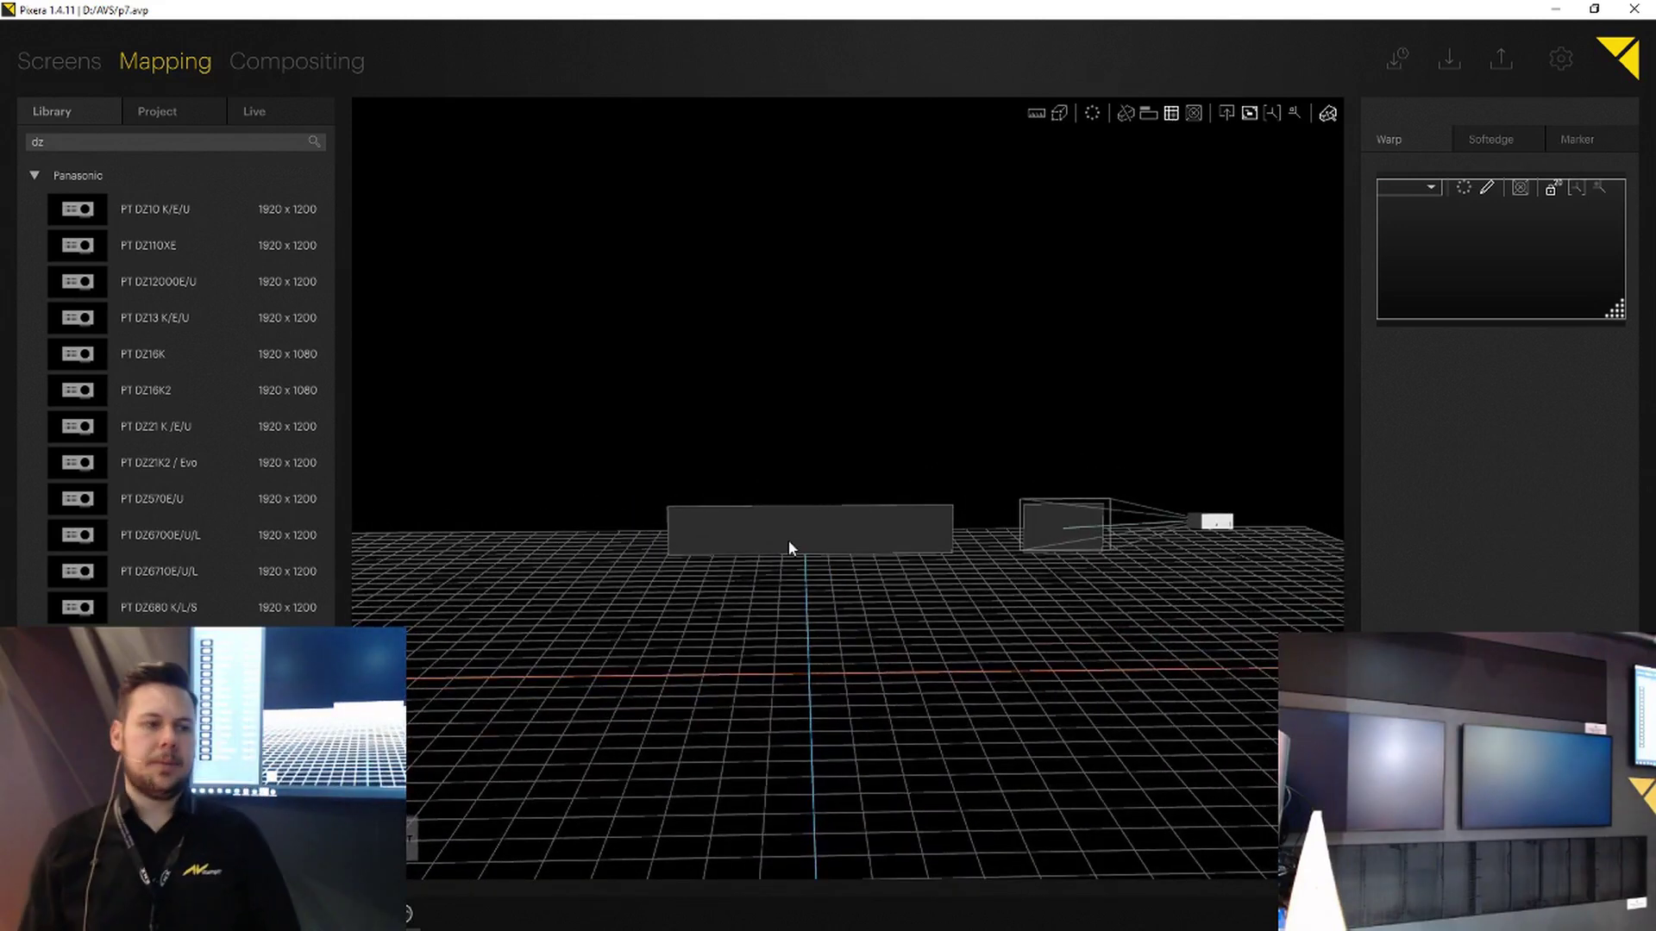
pyautogui.moveTo(935, 558); pyautogui.dragTo(758, 484, button='right')
pyautogui.scroll(2, 815, 567)
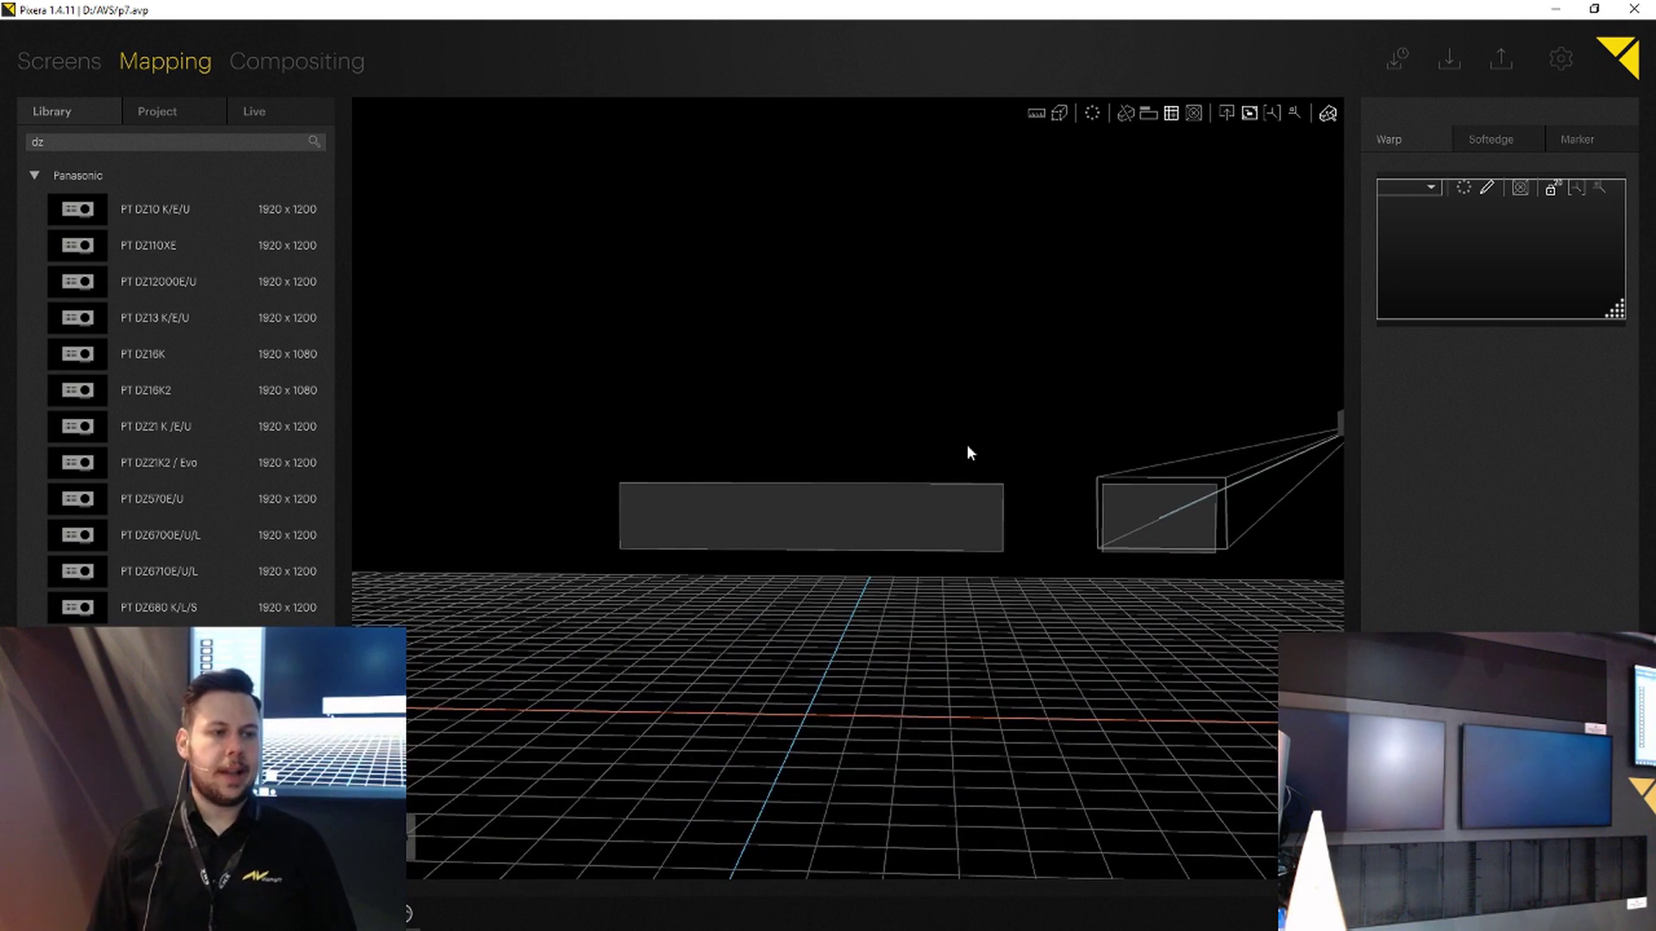
pyautogui.moveTo(891, 415); pyautogui.dragTo(907, 426, button='right')
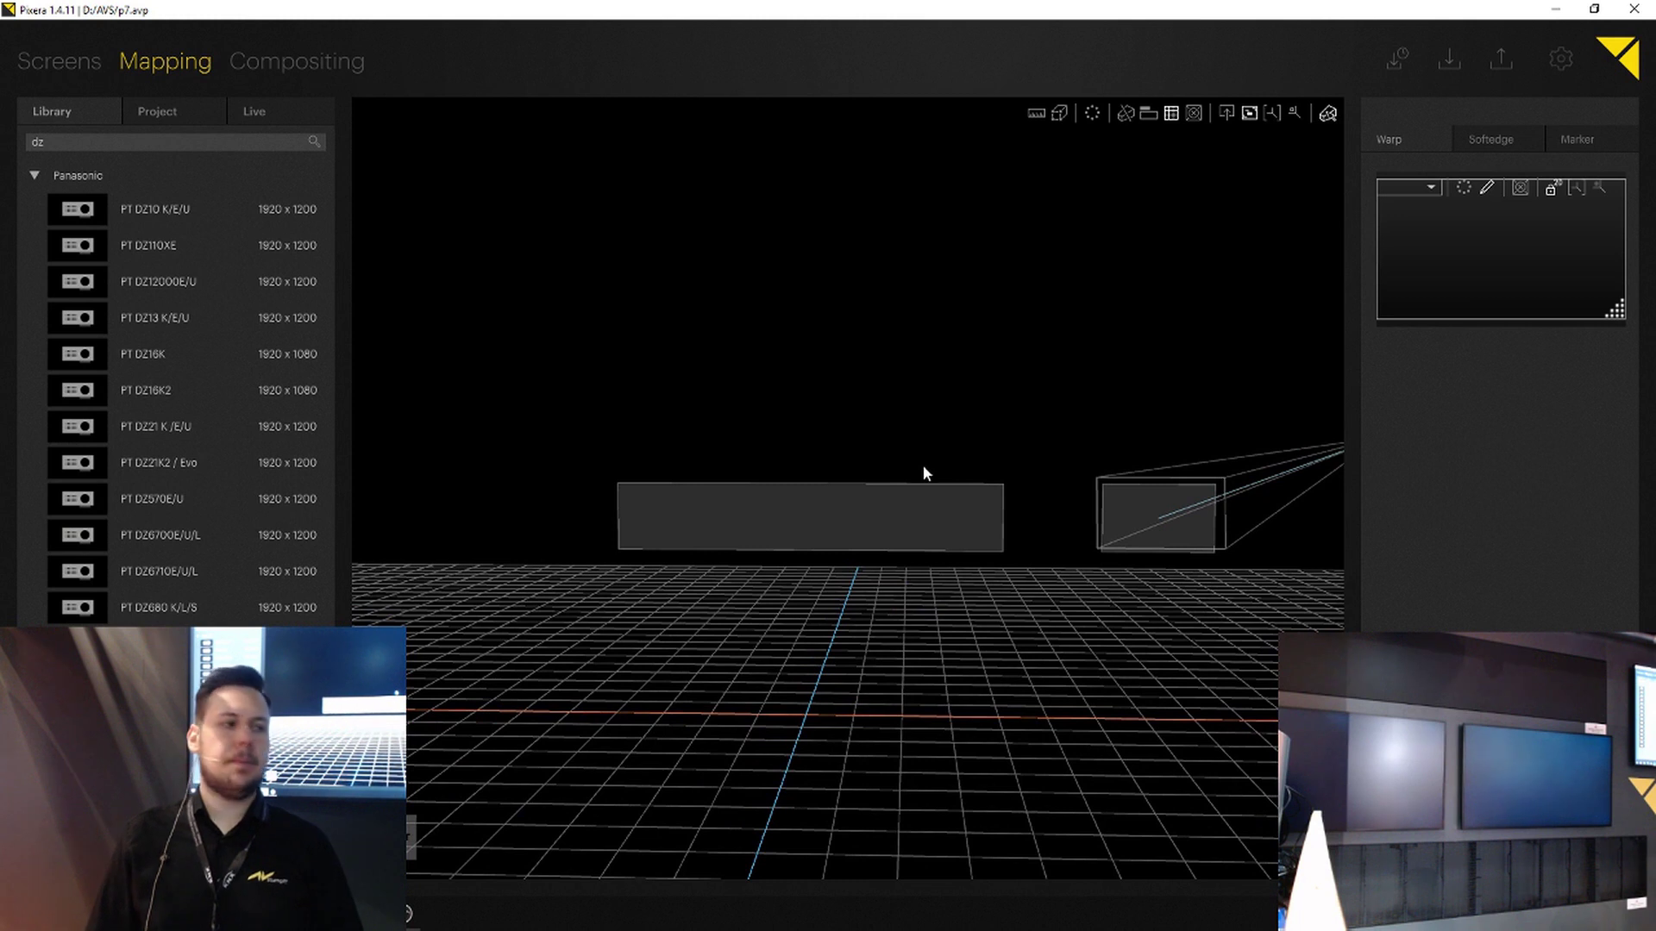
pyautogui.click(61, 389)
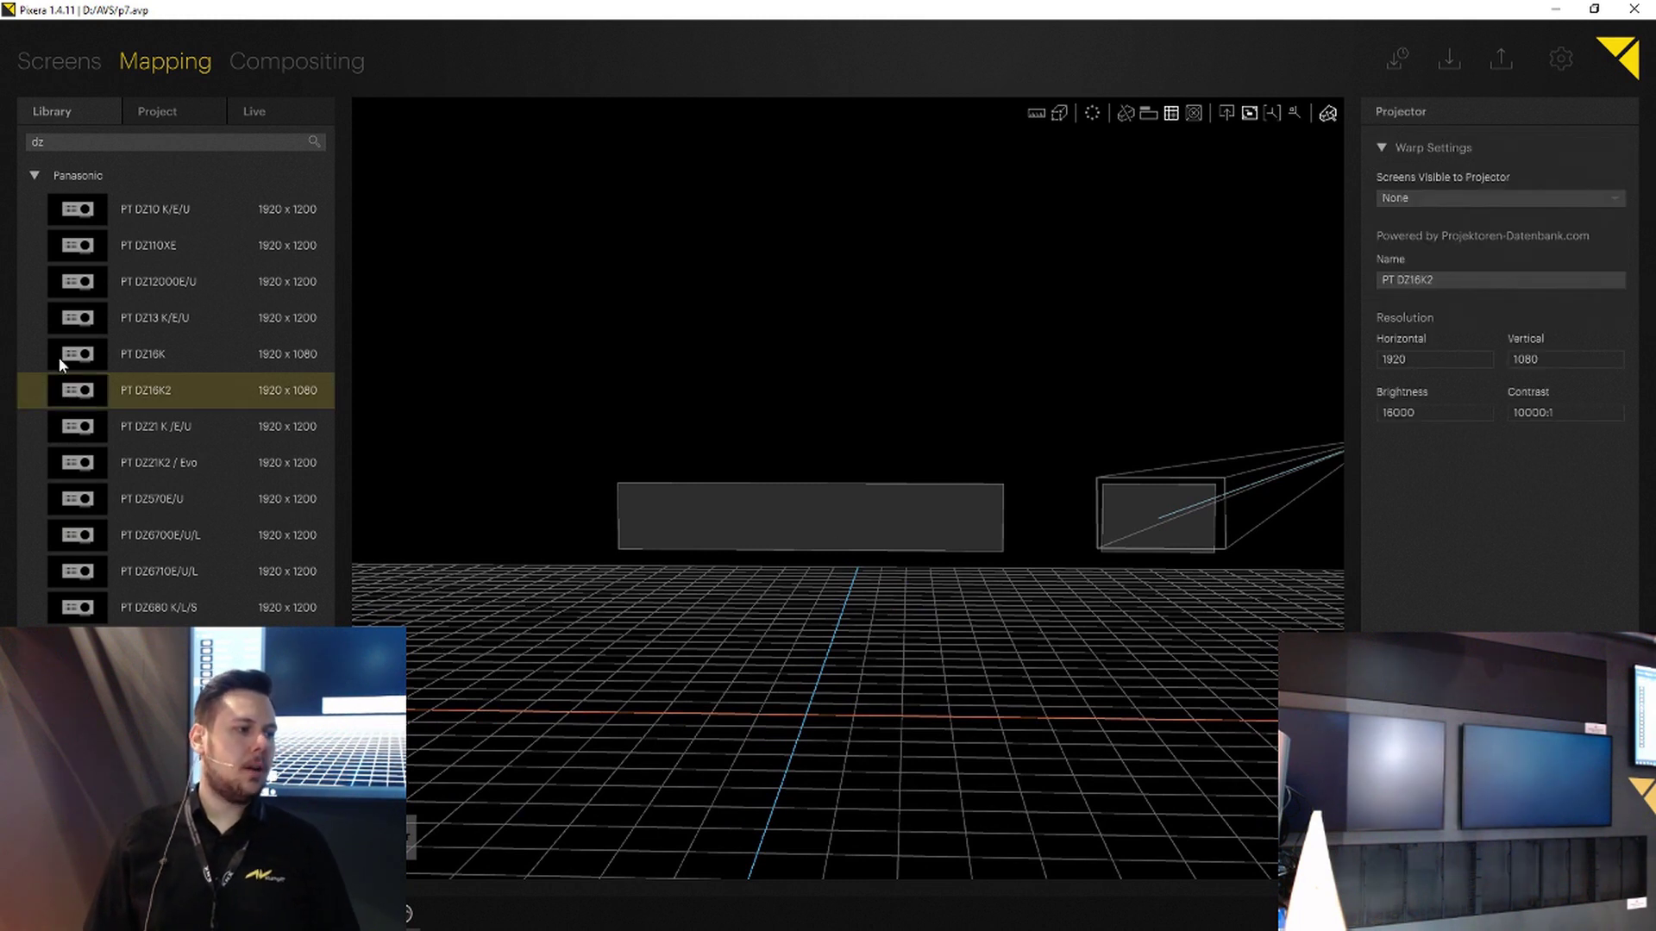
pyautogui.moveTo(57, 354); pyautogui.dragTo(665, 522)
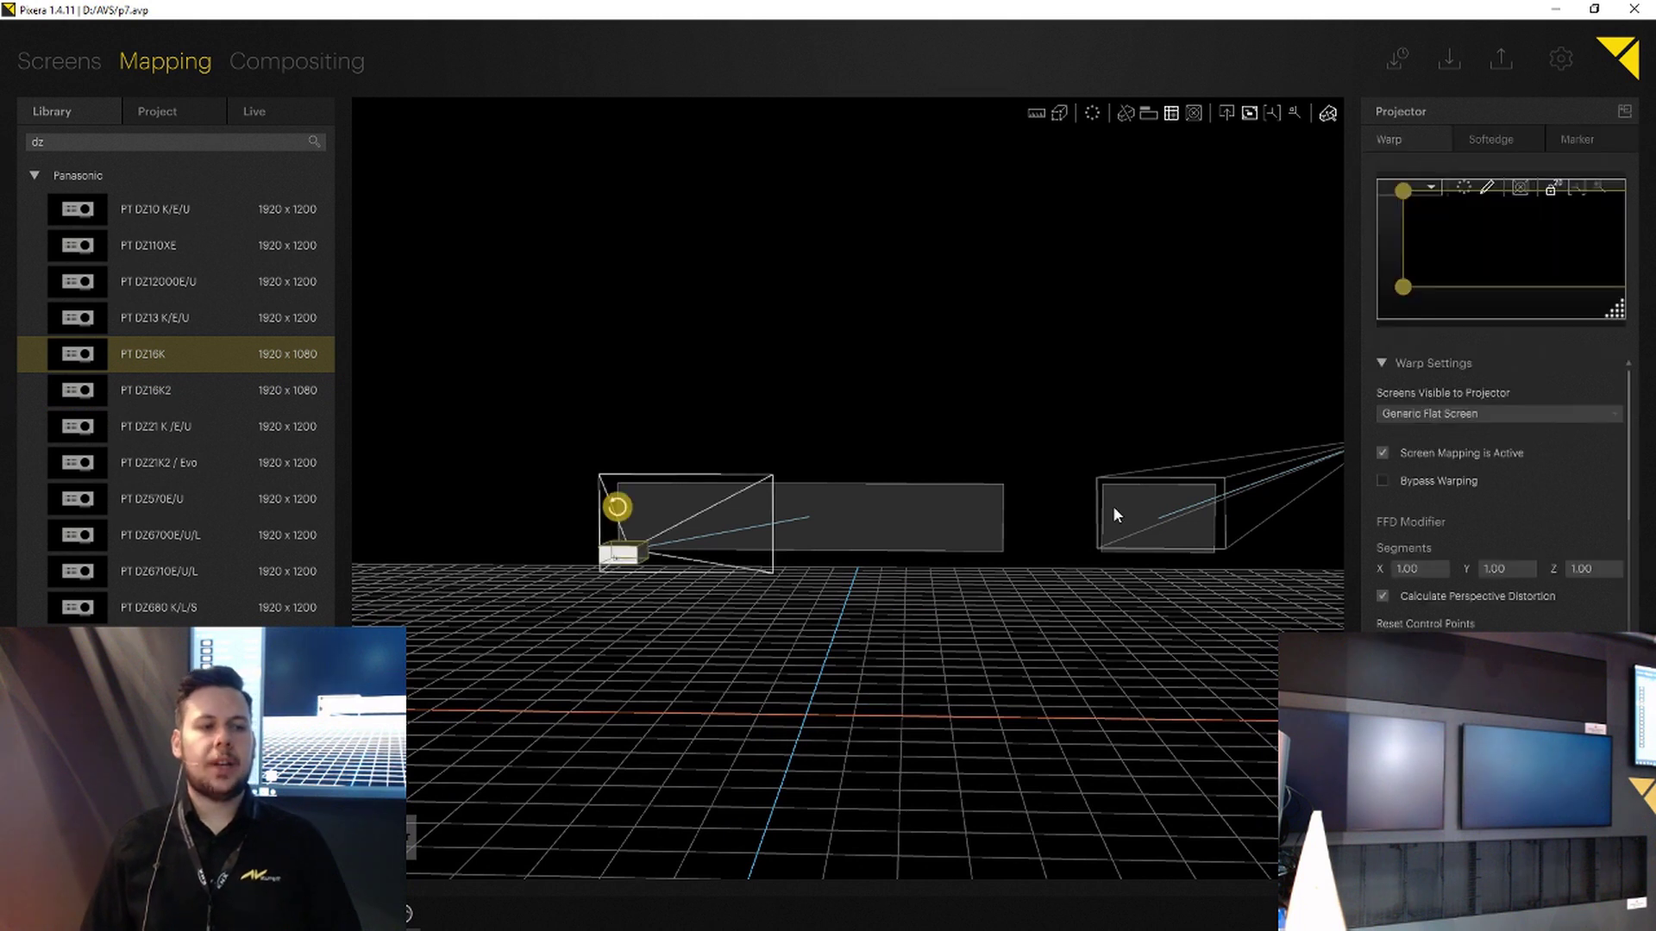
# Step: In Auto Transform, preview the projector fitted to the wide screen with two projectors and 15% overlap
pyautogui.click(1092, 113)
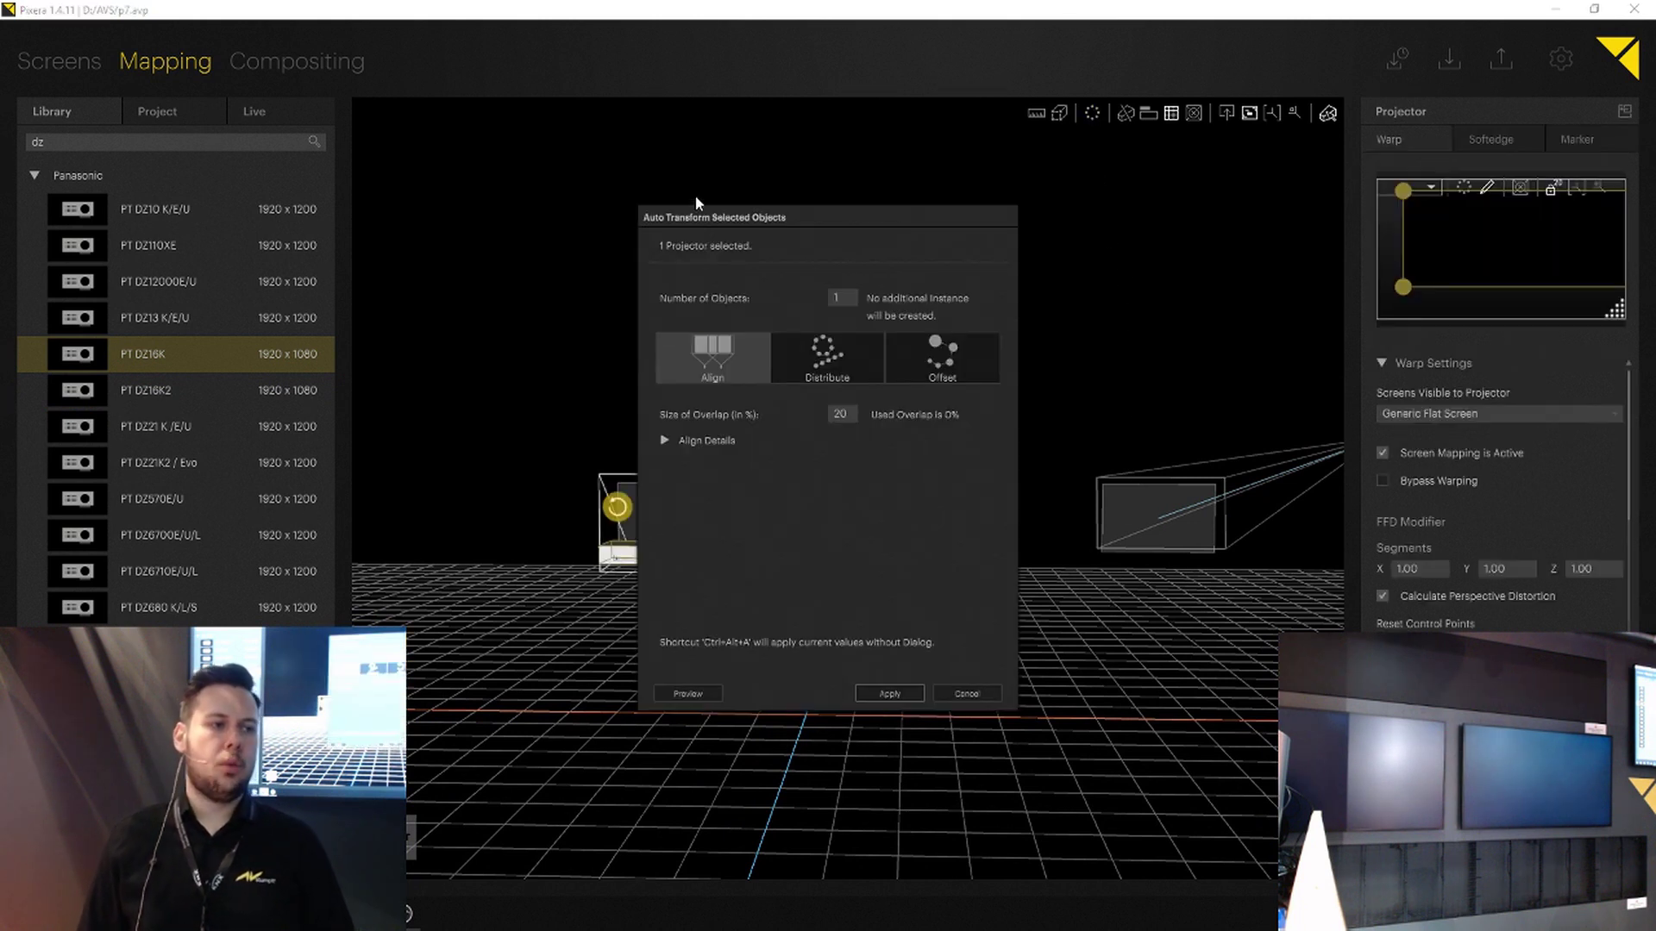
pyautogui.moveTo(705, 215); pyautogui.dragTo(1193, 219)
pyautogui.click(1166, 697)
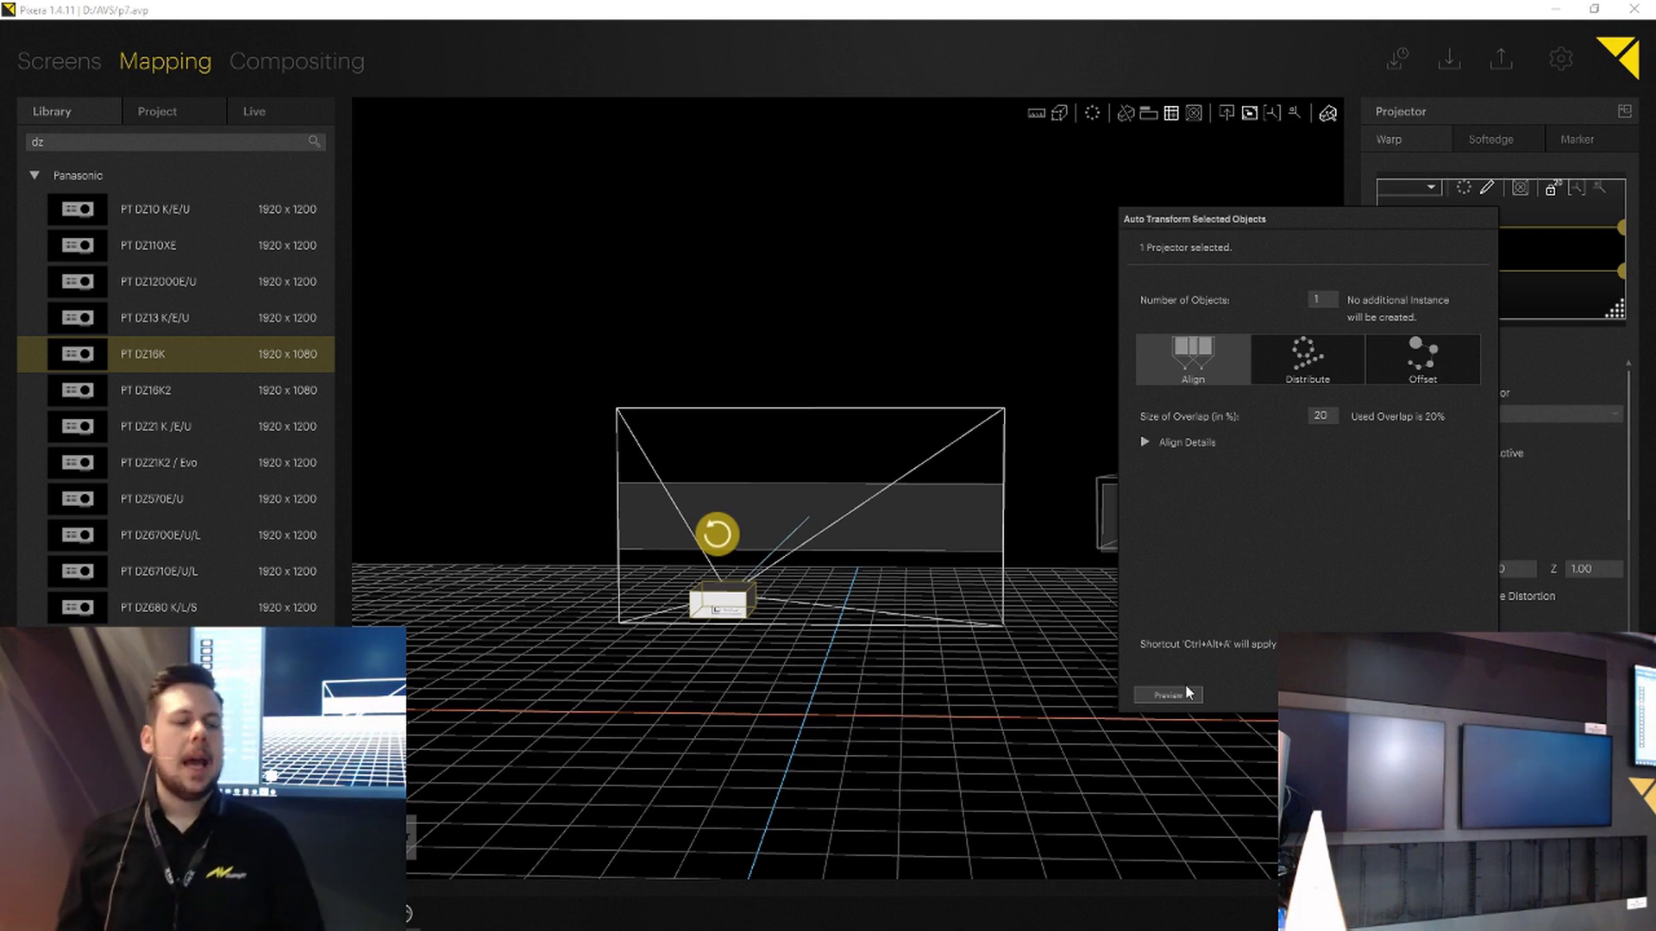
pyautogui.click(1319, 297)
pyautogui.write('2')
pyautogui.press('Return')
pyautogui.click(1330, 419)
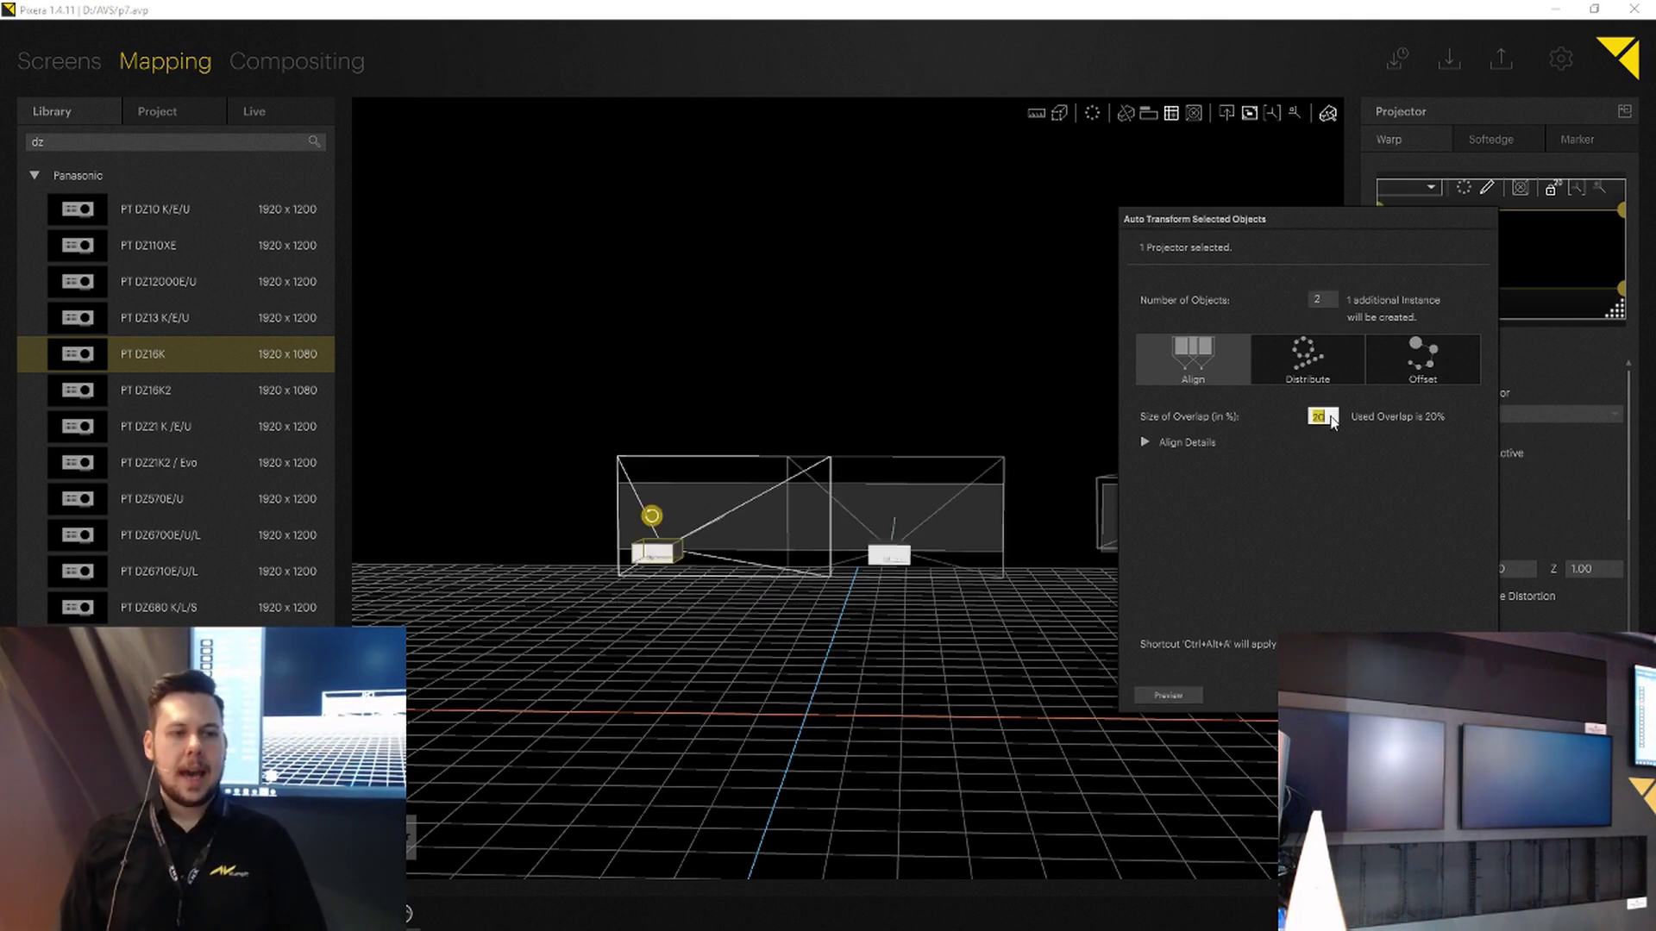
pyautogui.press('Return')
# Step: Raise the projector count and try 12% and 20% overlap, then apply four projectors at 25%
pyautogui.click(1333, 294)
pyautogui.write('3')
pyautogui.press('Return')
pyautogui.click(1323, 301)
pyautogui.click(1323, 417)
pyautogui.write('12')
pyautogui.press('Return')
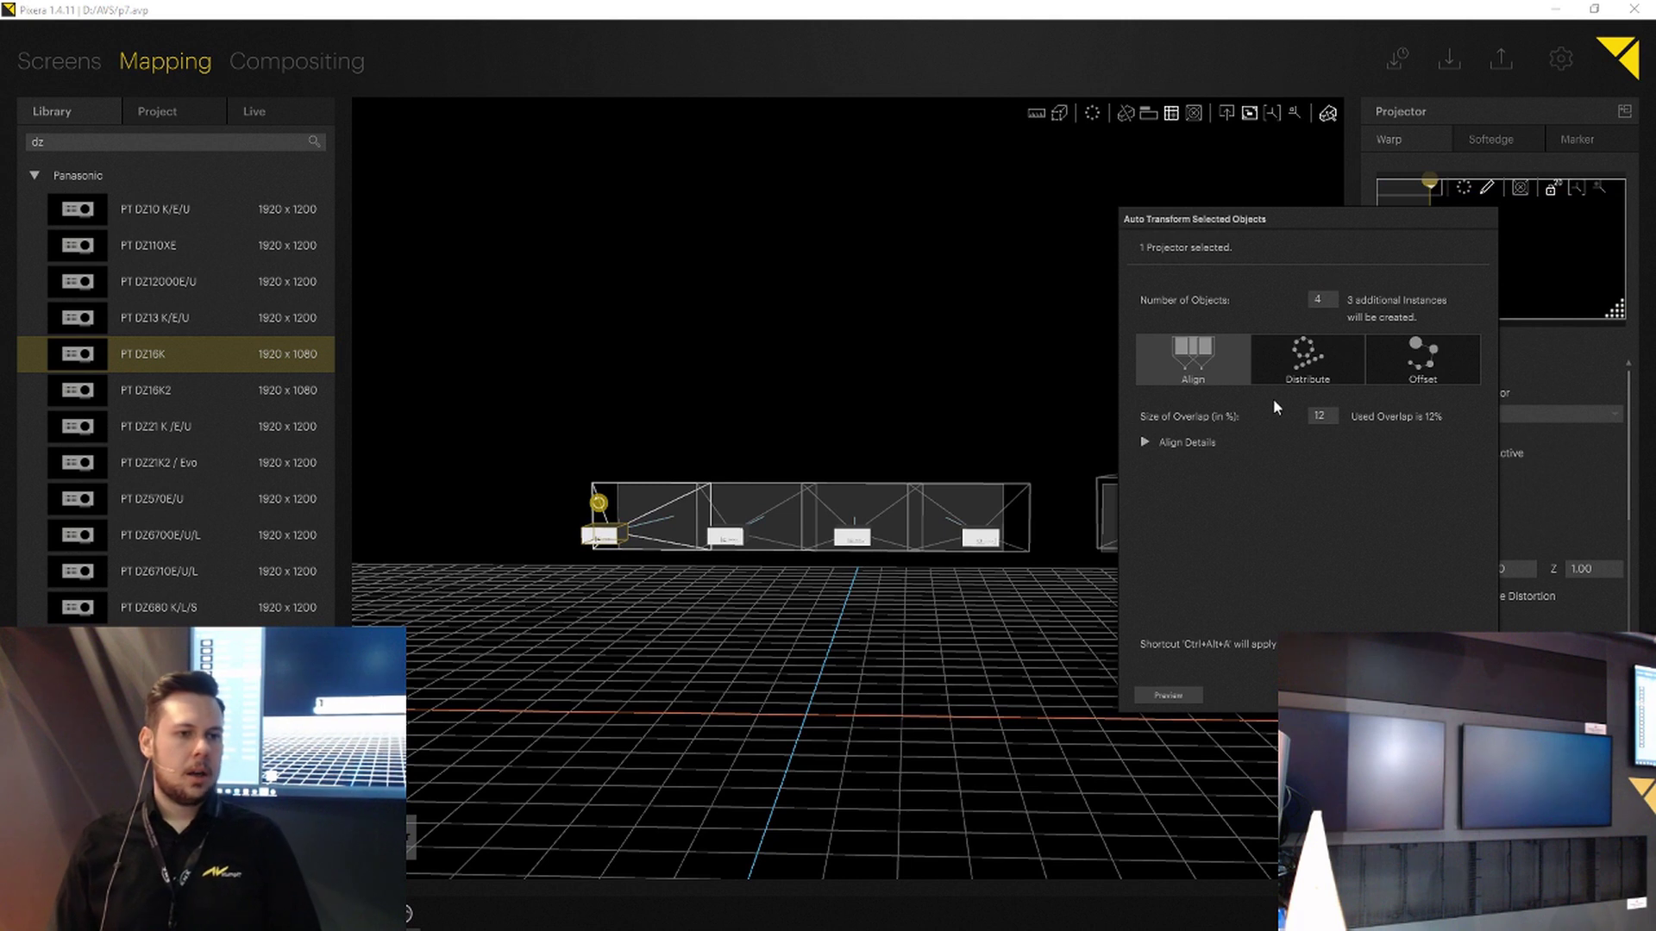
pyautogui.write('20')
pyautogui.press('Return')
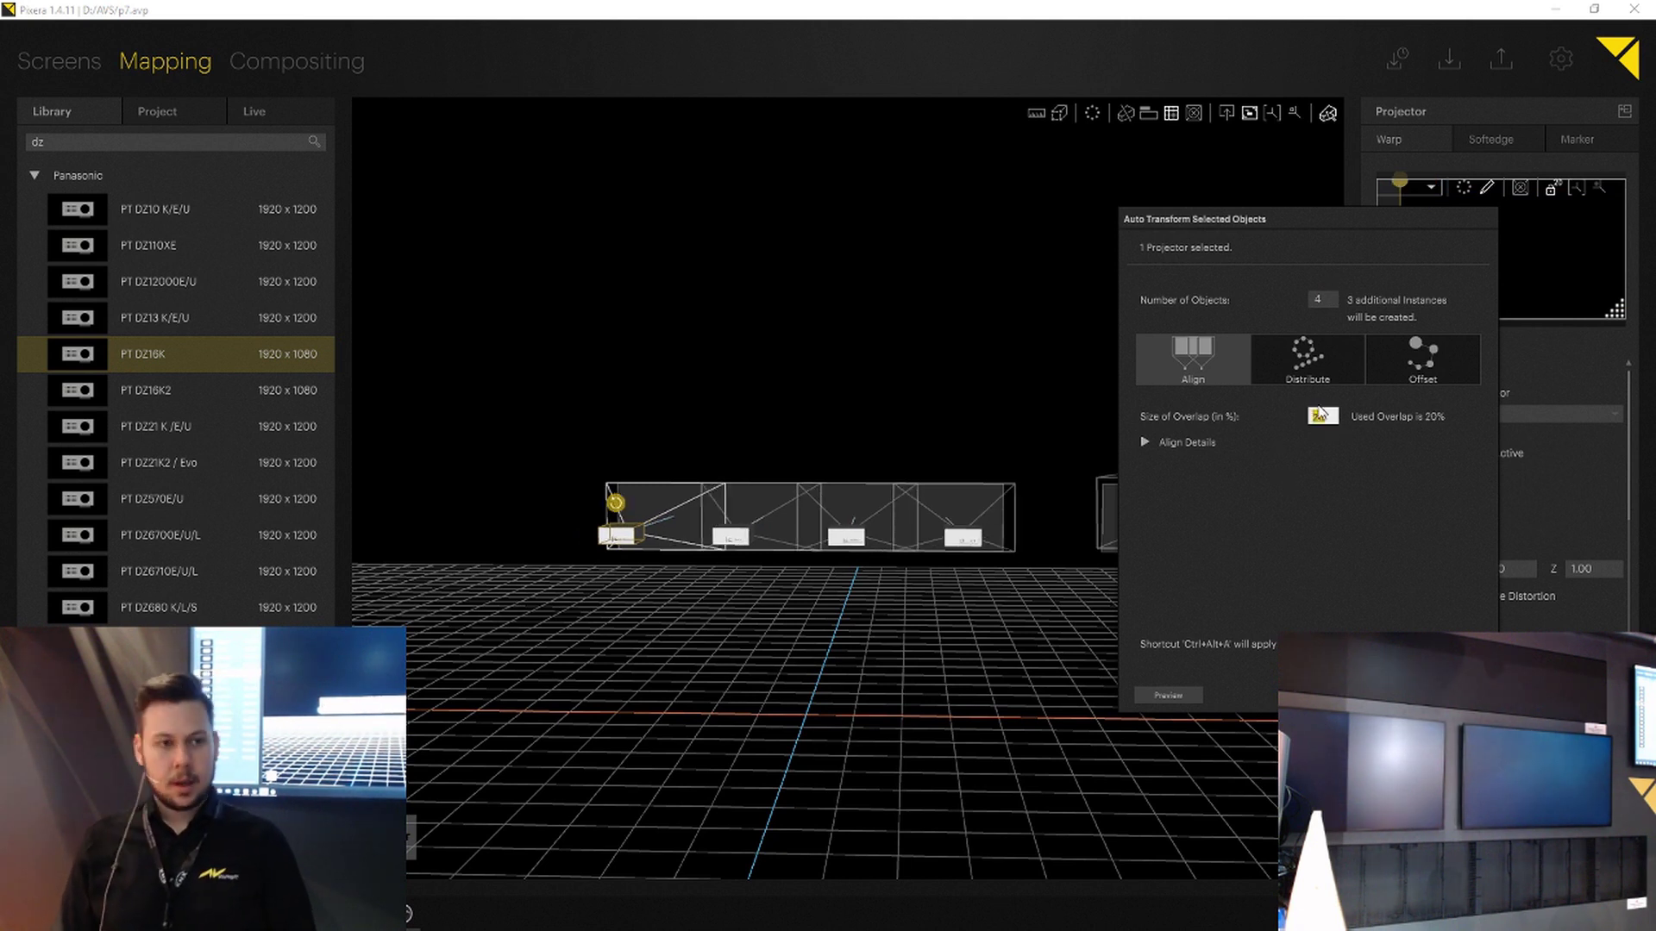
pyautogui.write('25')
pyautogui.press('Return')
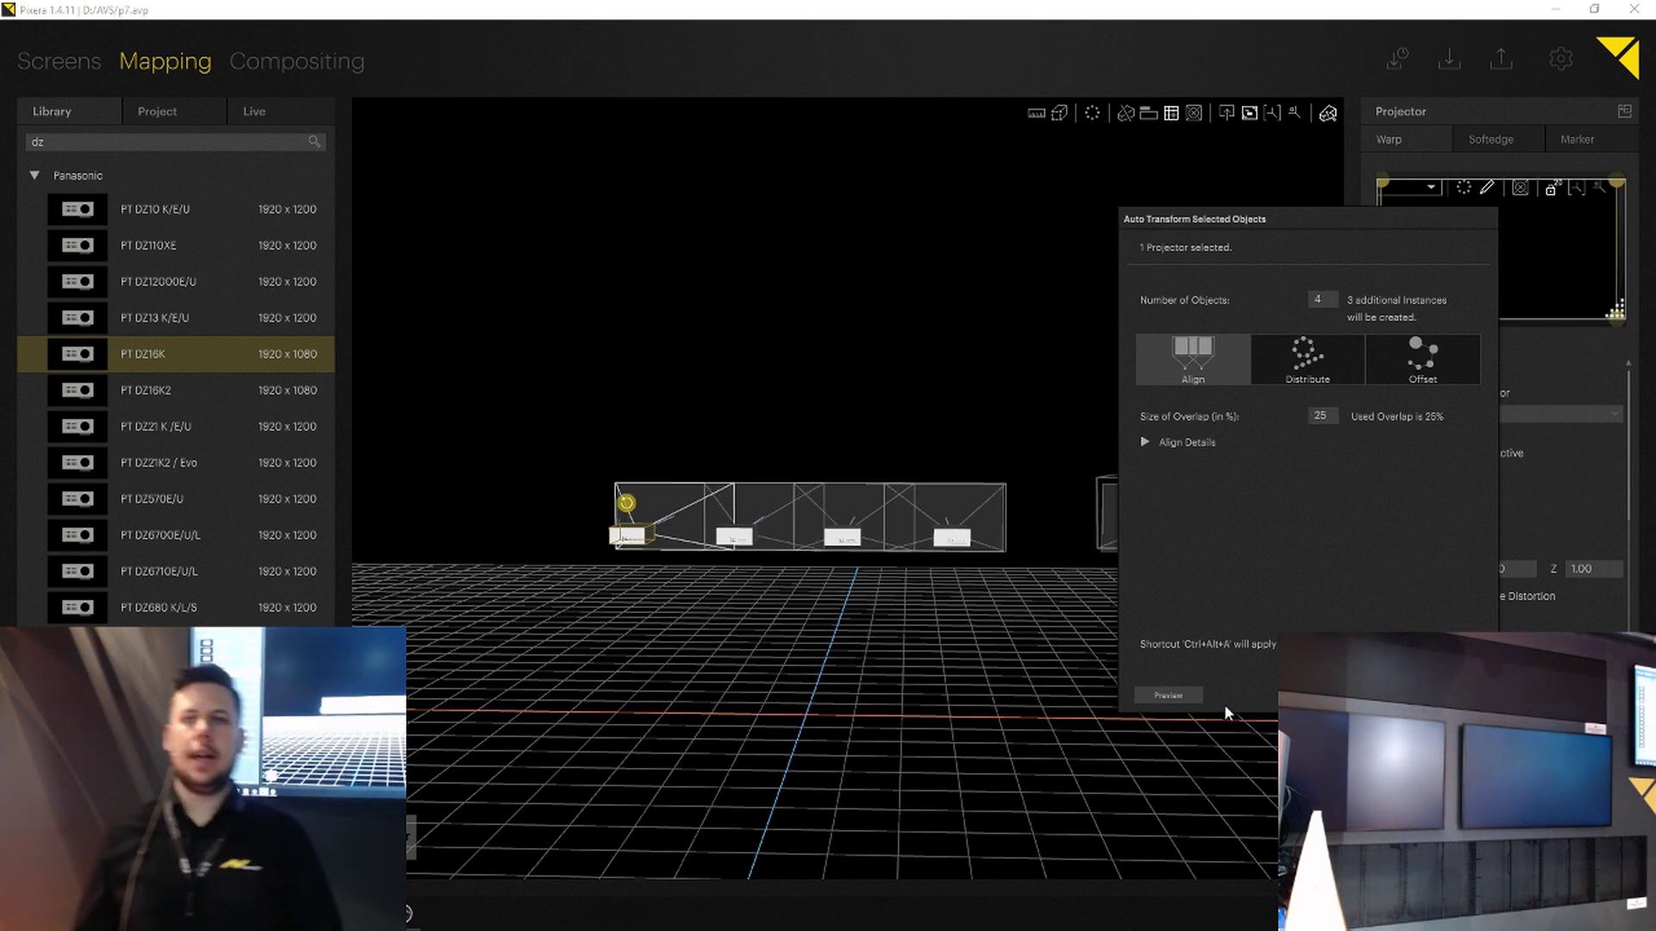
pyautogui.click(934, 761)
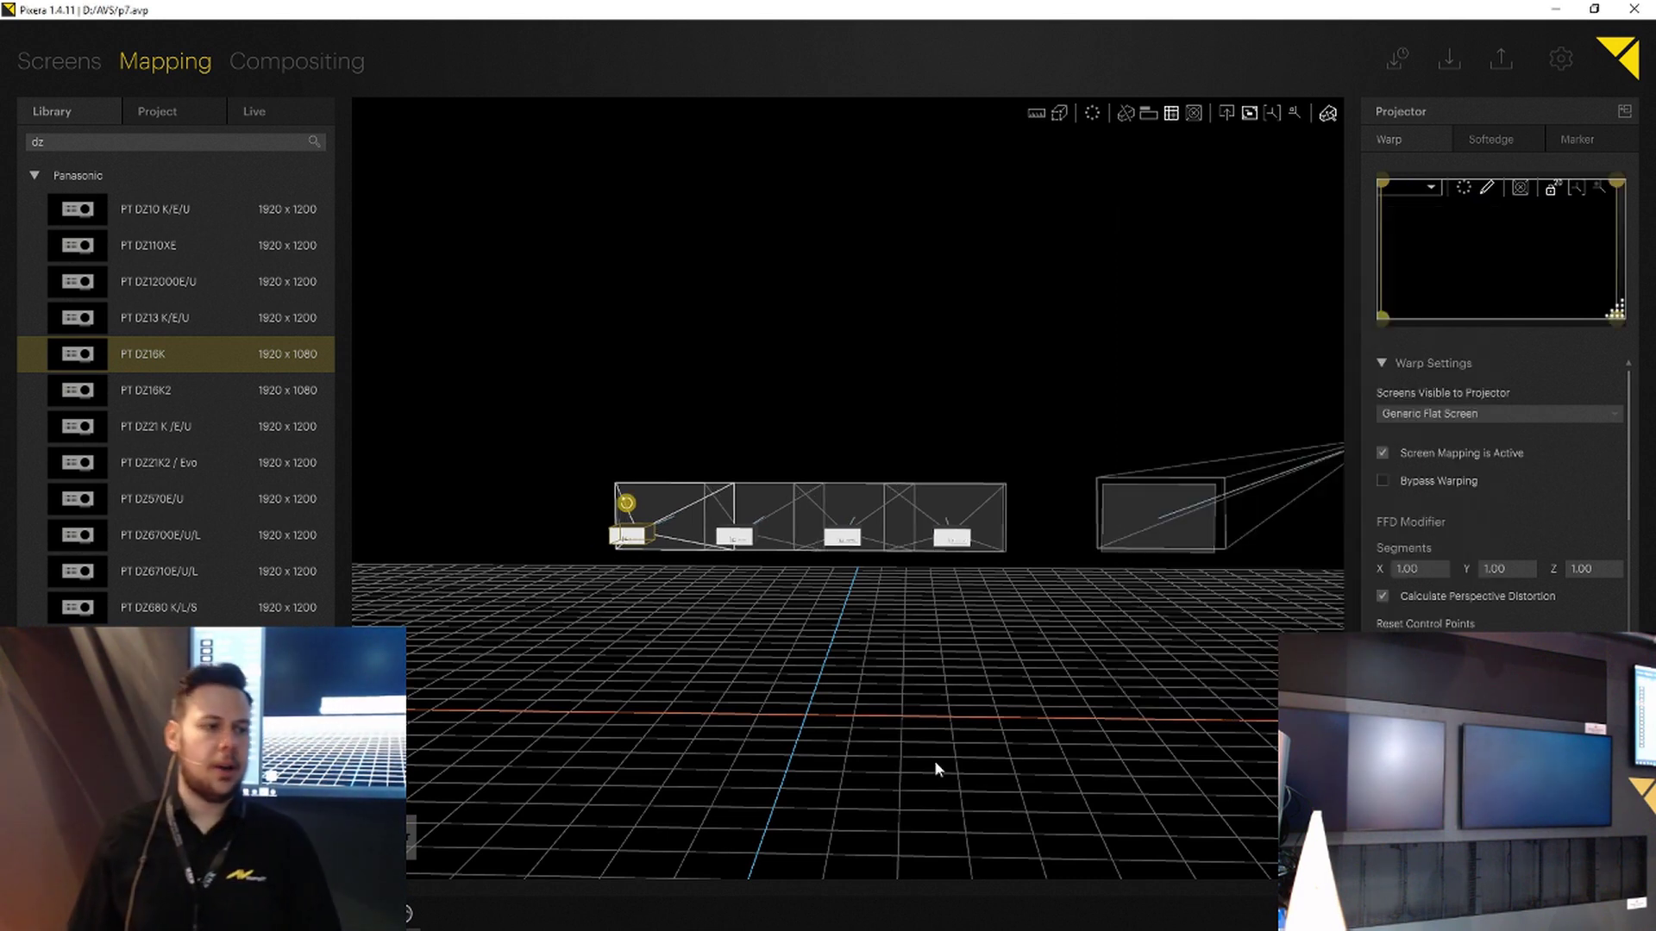
# Step: Orbit to see the projectors below the screens and select the leftmost one
pyautogui.click(723, 428)
pyautogui.moveTo(684, 416); pyautogui.dragTo(902, 613, button='right')
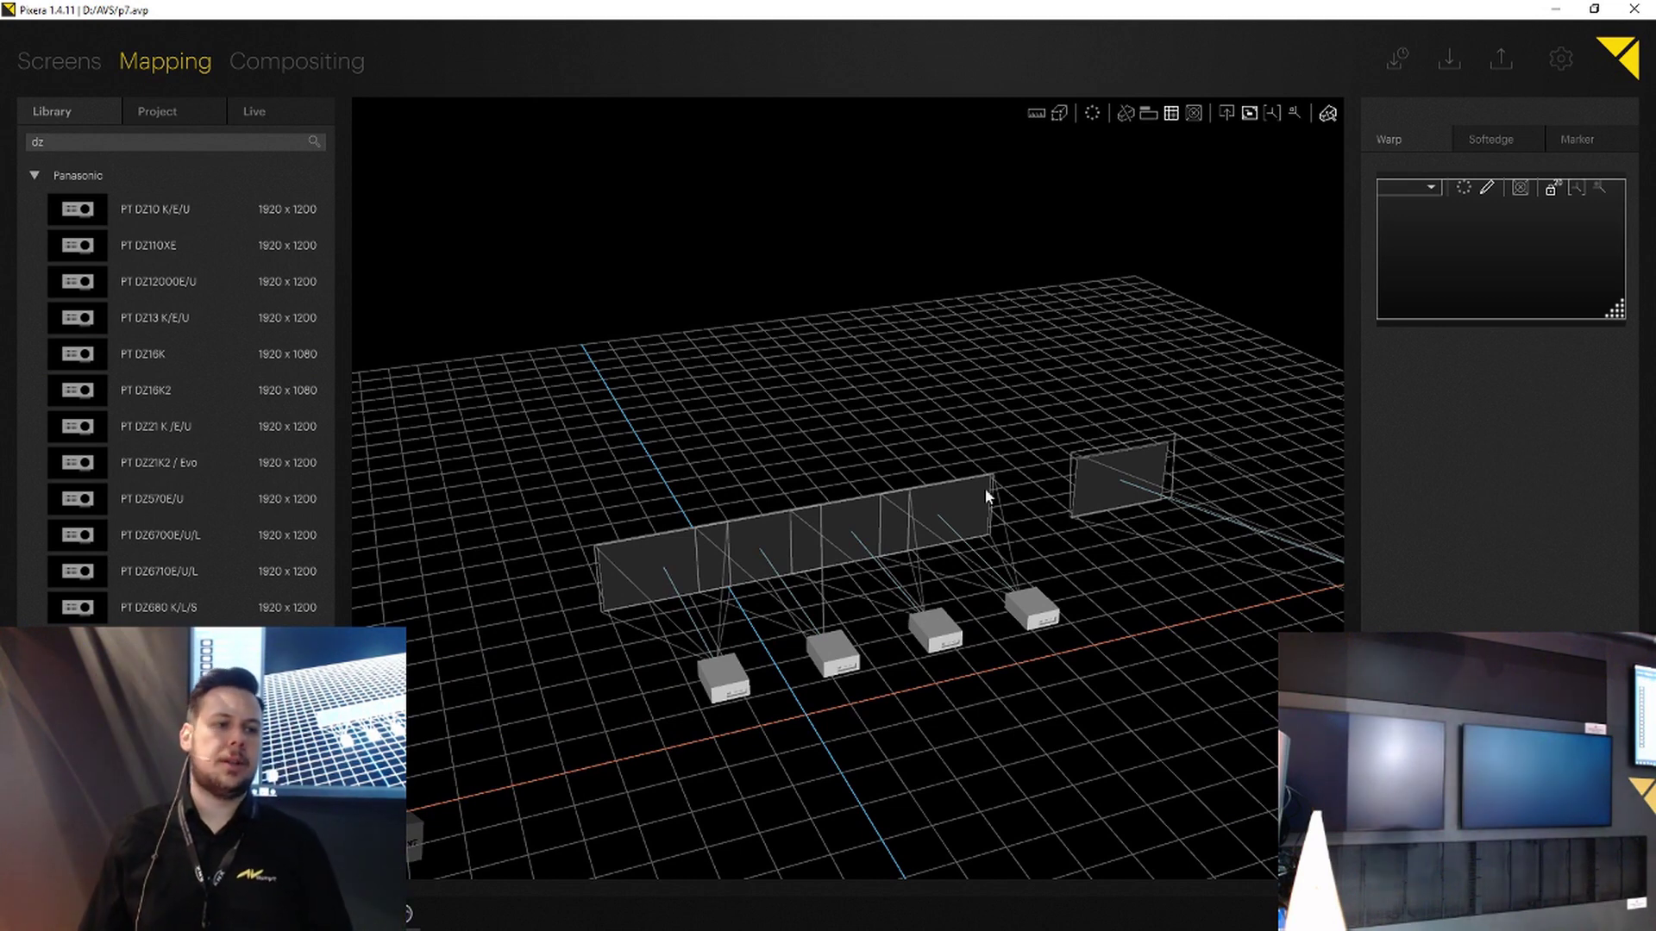
pyautogui.moveTo(1016, 458); pyautogui.dragTo(848, 320, button='right')
pyautogui.click(674, 440)
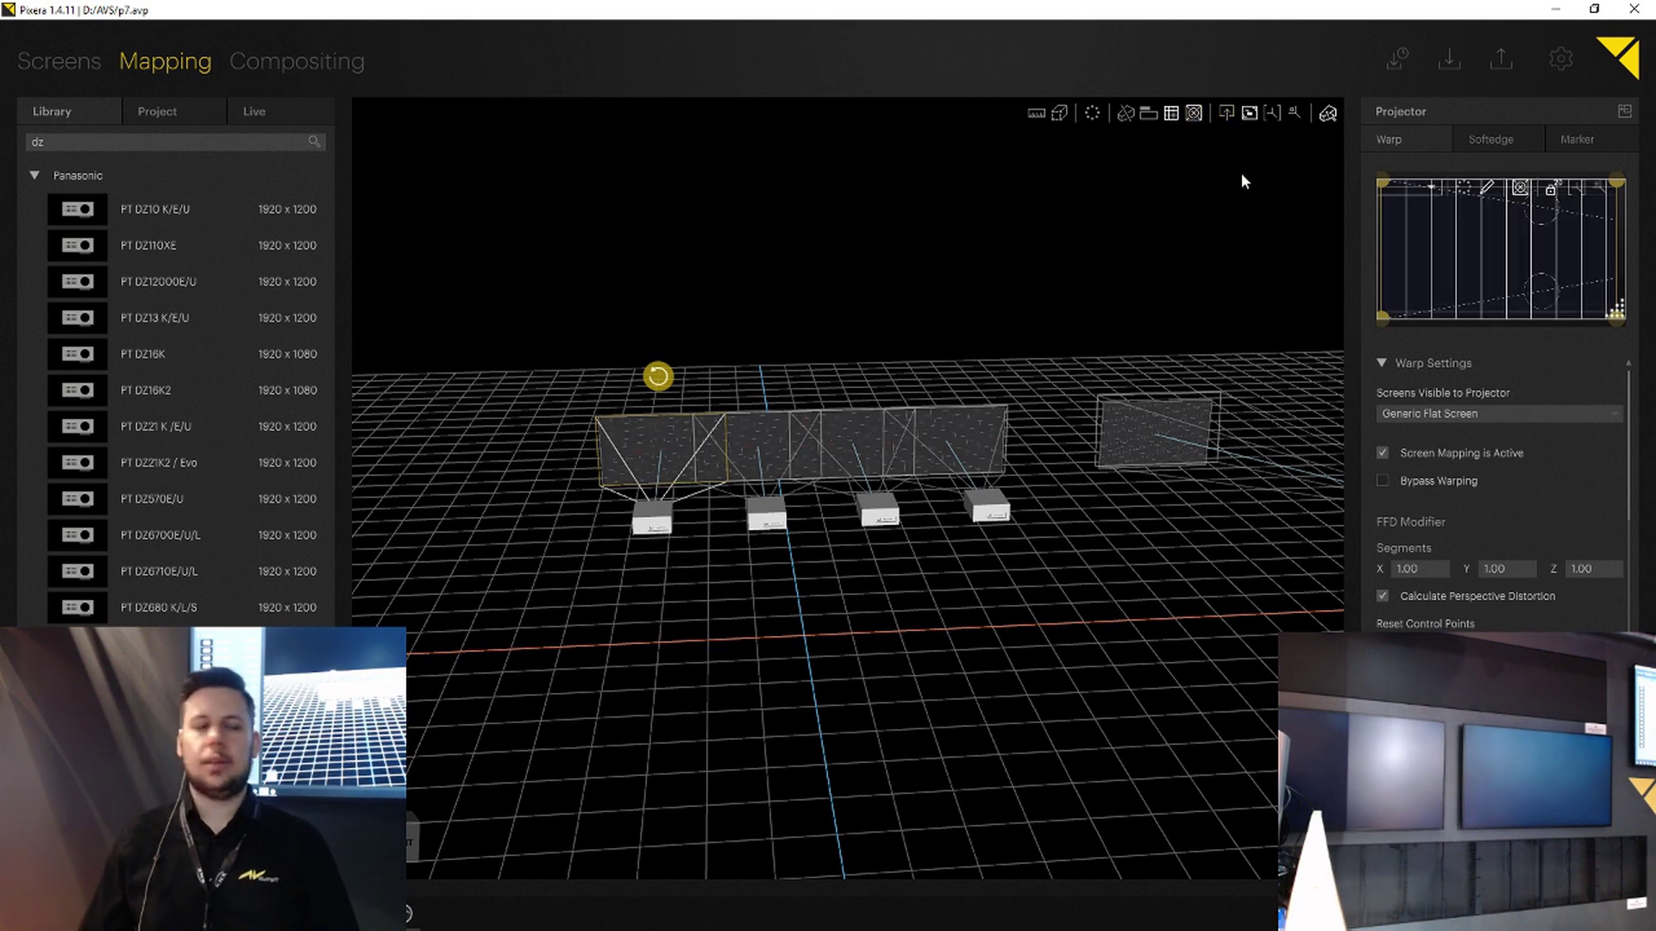
# Step: In the enlarged Warp editor, drag the top-right corner down and inward, then return to 3D
pyautogui.moveTo(1351, 223); pyautogui.dragTo(1198, 245)
pyautogui.click(1320, 218)
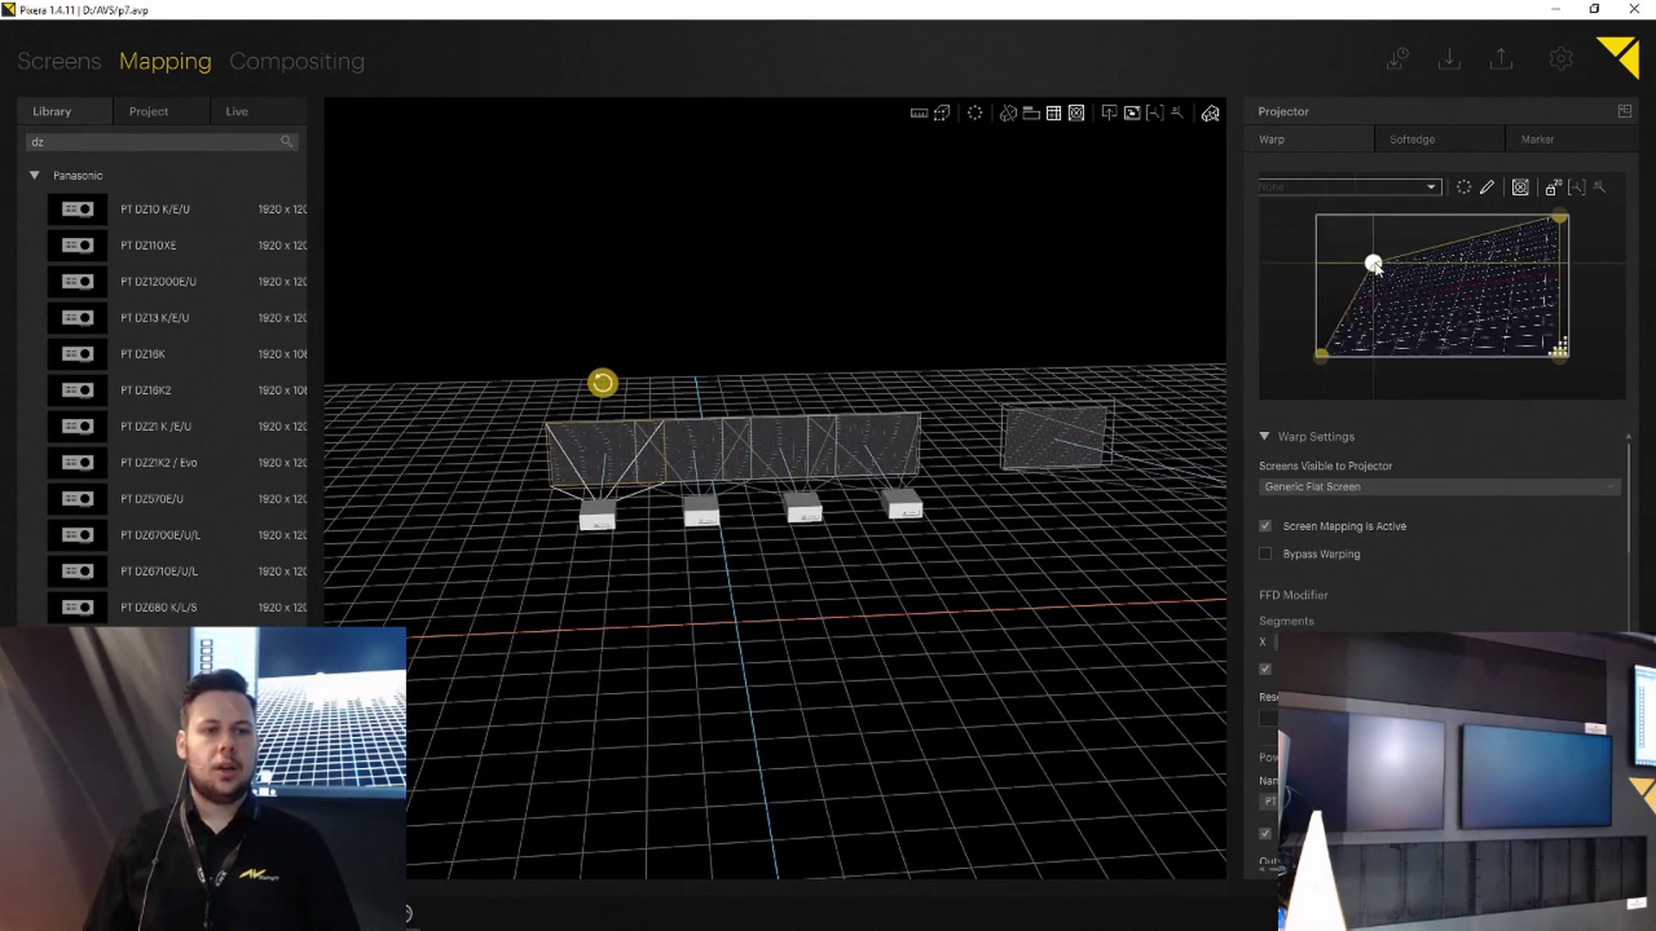
pyautogui.click(1625, 111)
pyautogui.click(1081, 319)
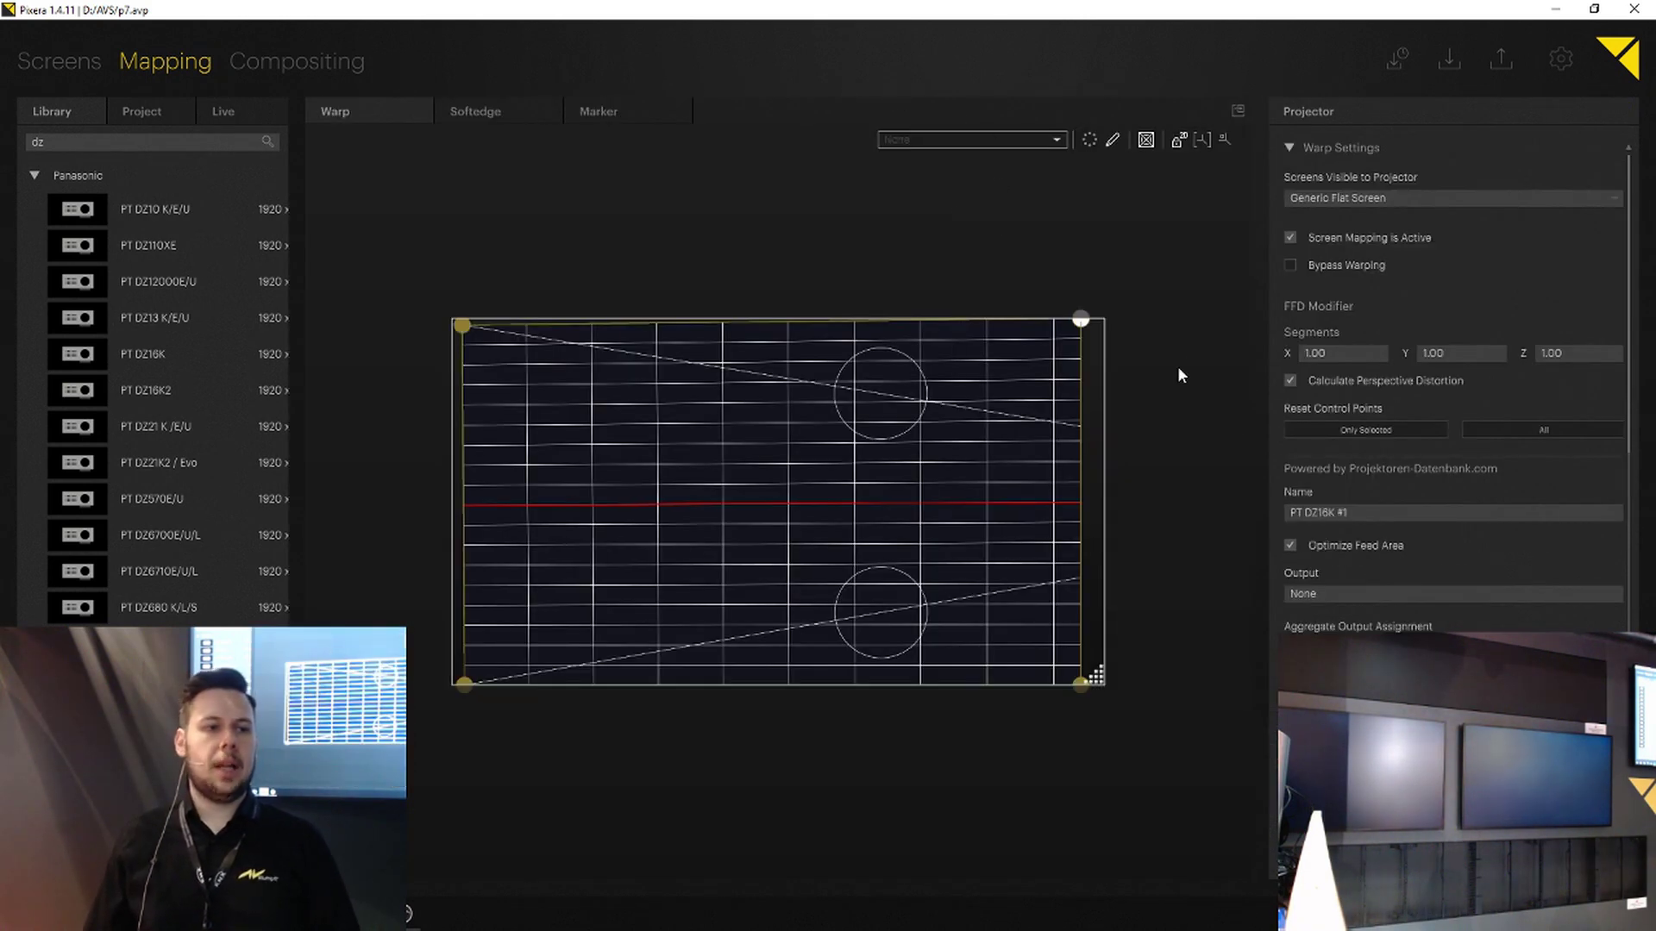
pyautogui.moveTo(1079, 324); pyautogui.dragTo(1002, 372)
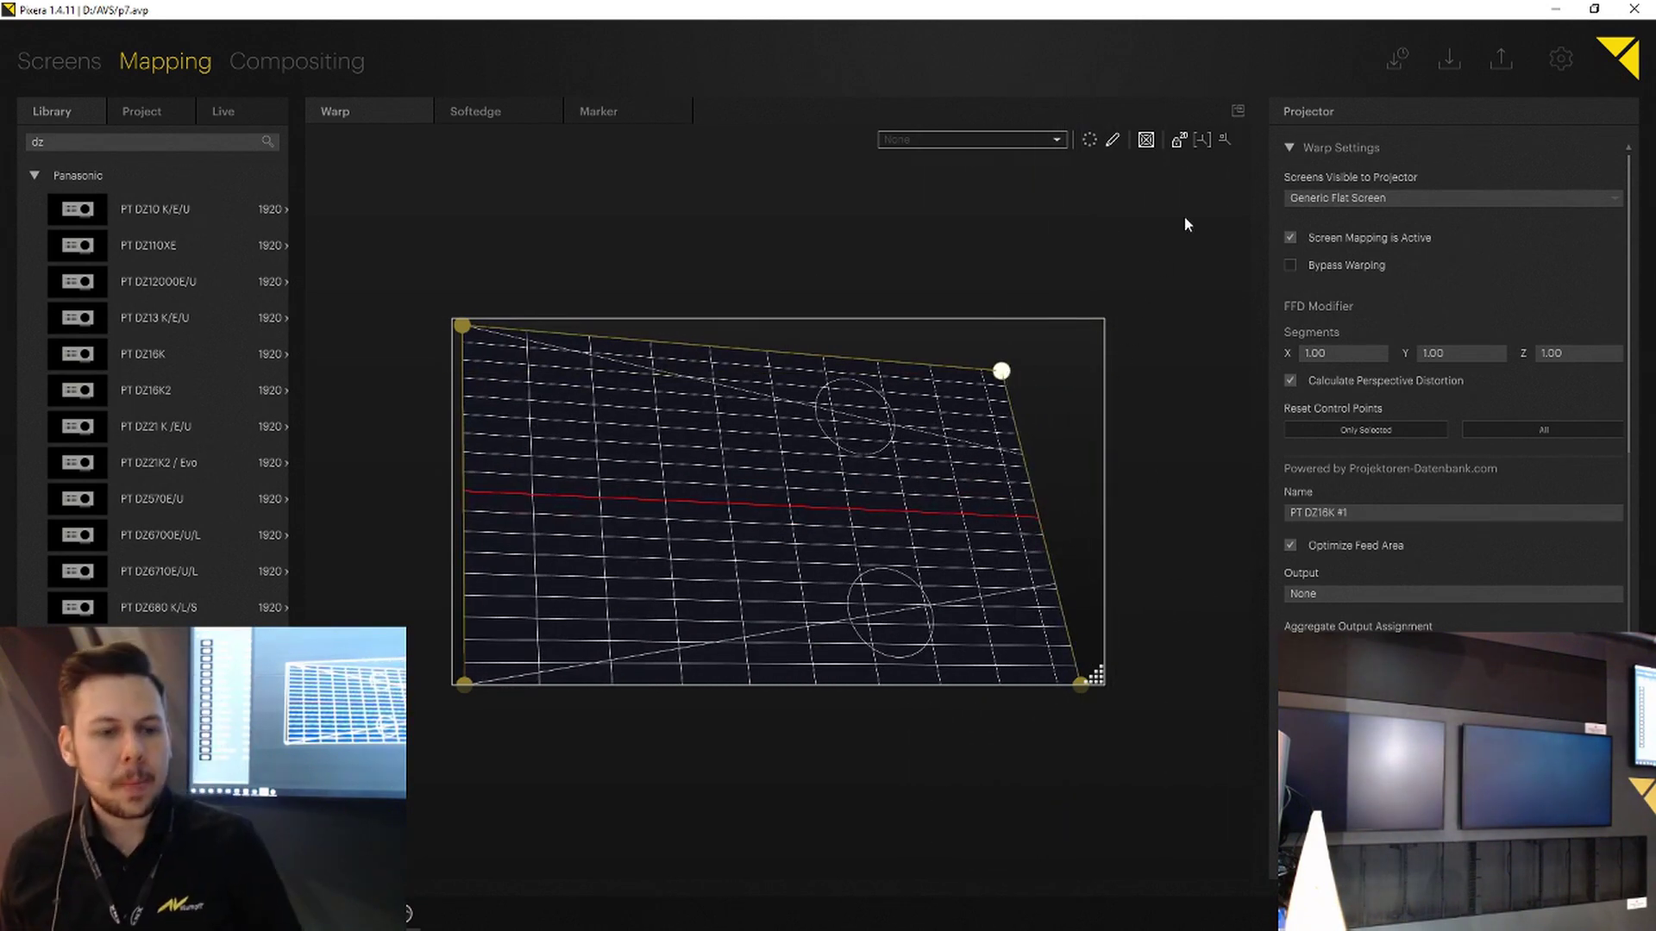
pyautogui.click(1237, 110)
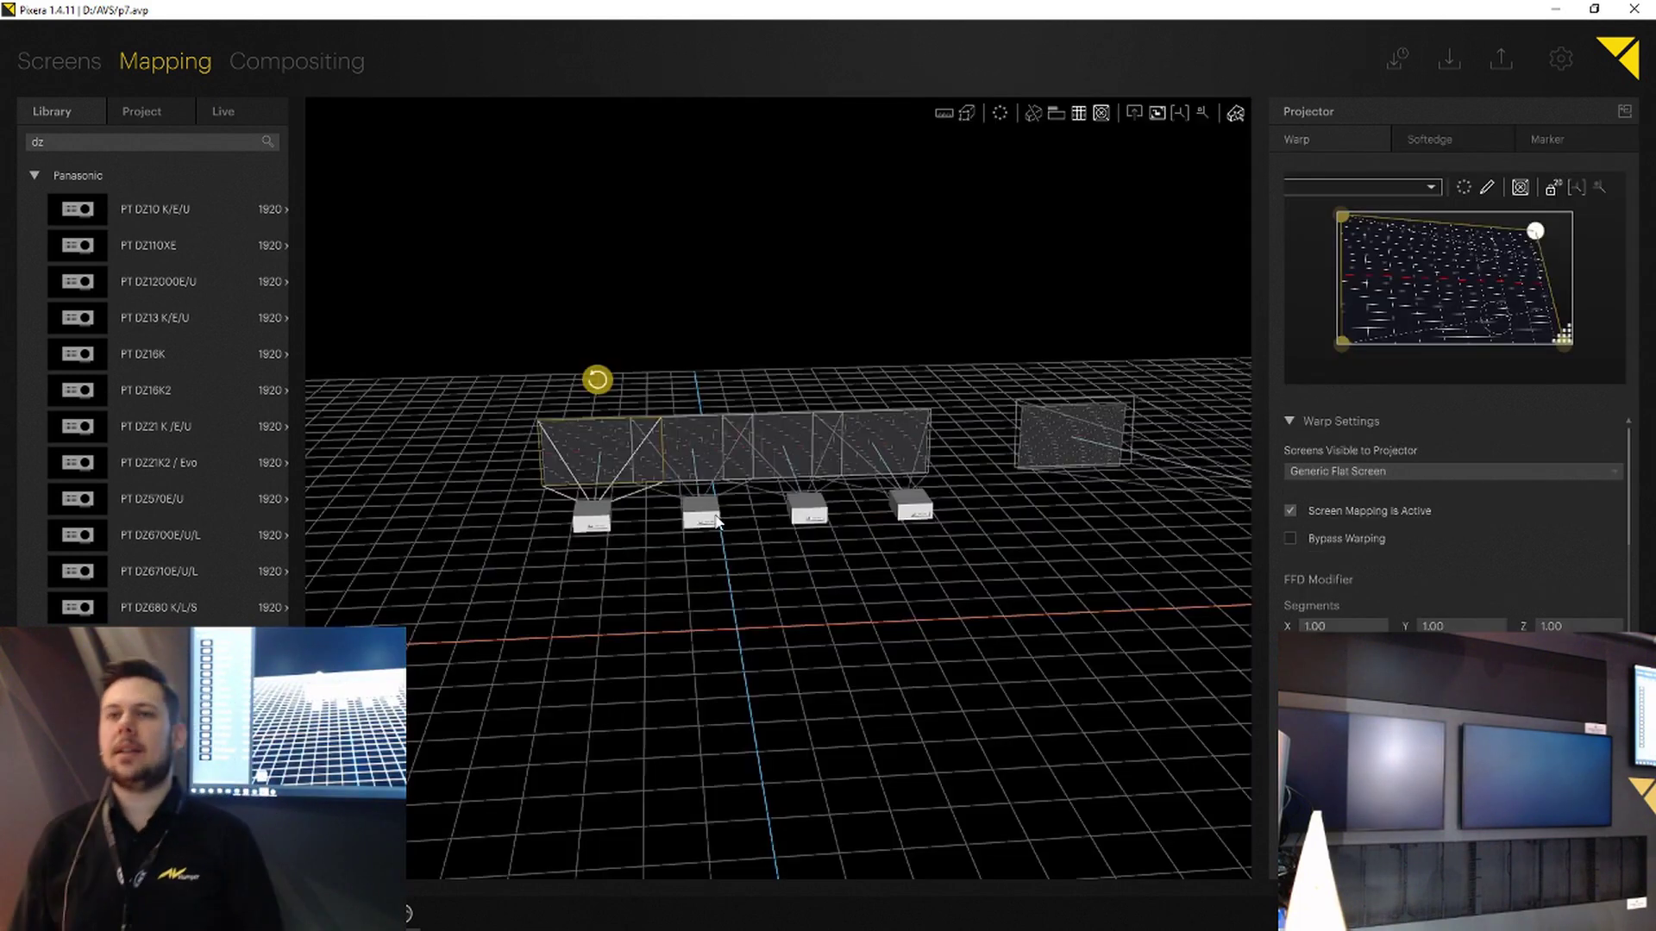
# Step: In Compositing, hide the floor grid, view the screens front-on and expand Media > Standard Content
pyautogui.click(275, 60)
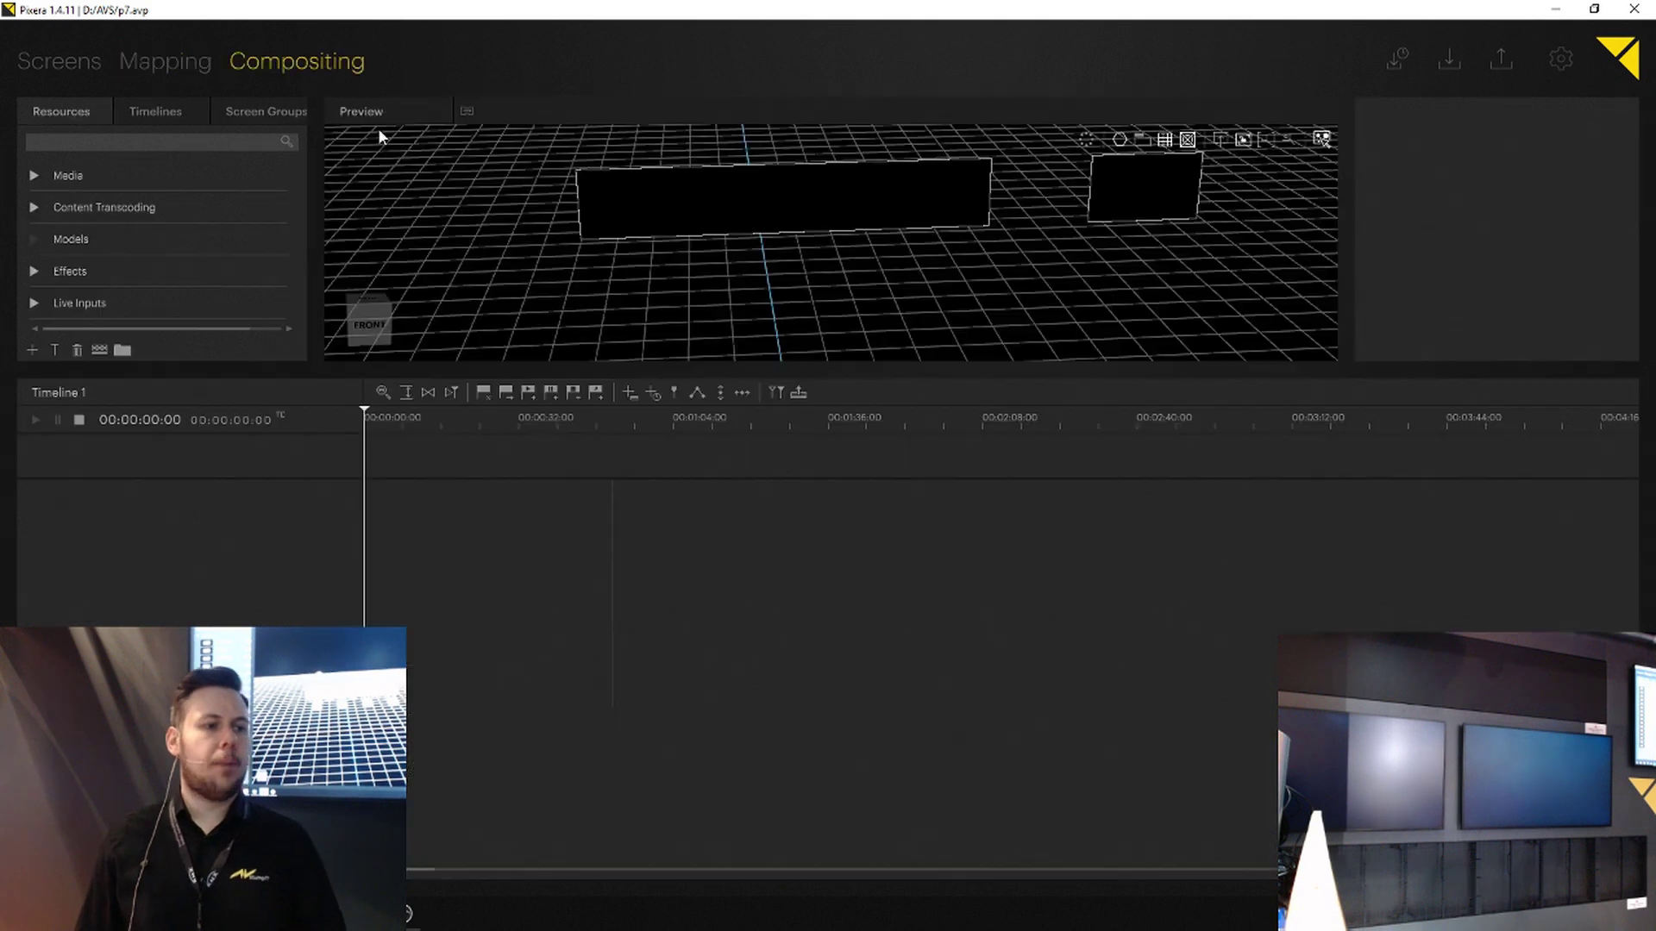
pyautogui.click(1165, 140)
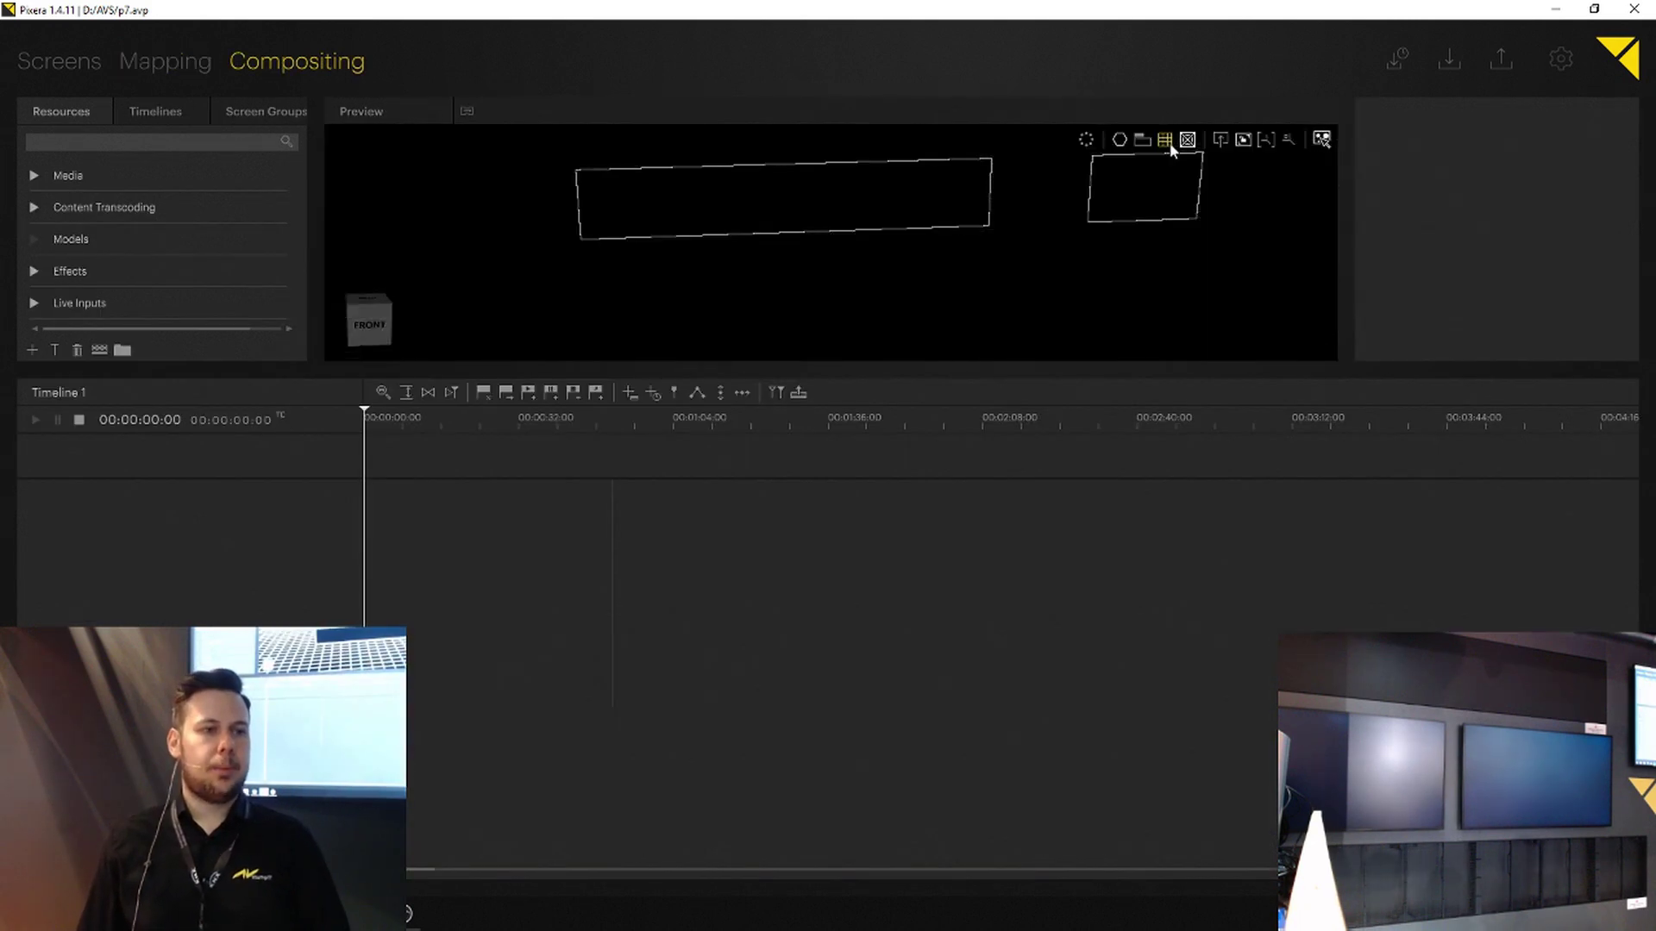
pyautogui.click(368, 326)
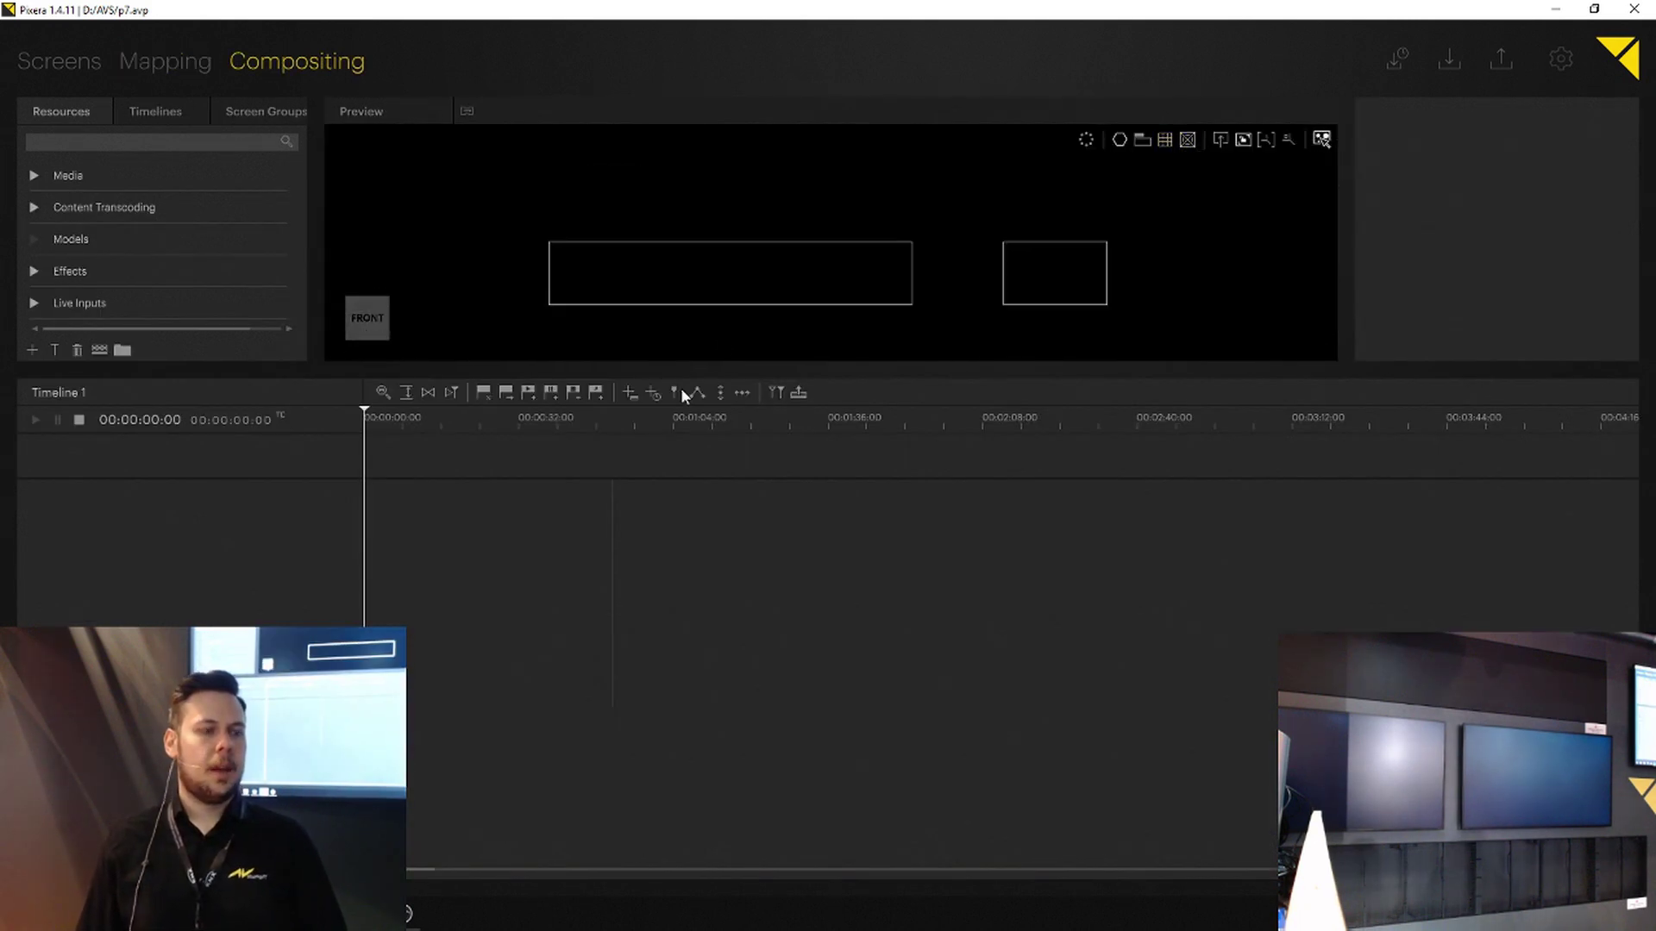
pyautogui.click(34, 175)
pyautogui.click(52, 207)
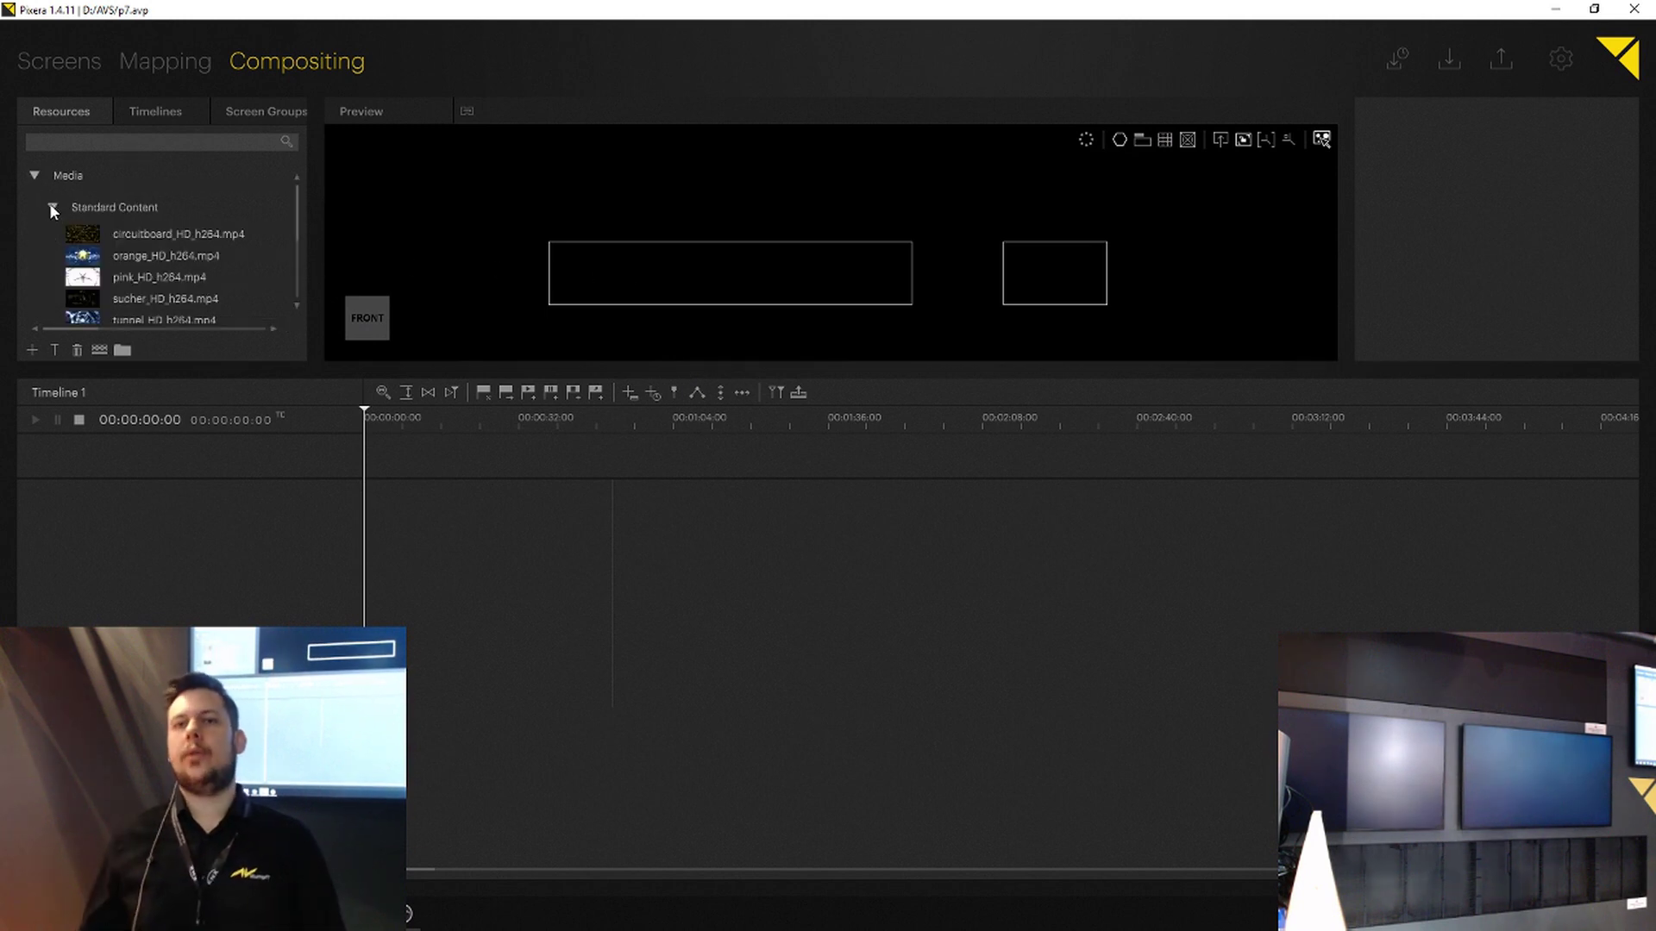
# Step: Add pink_HD_h264.mp4 as a layer filling the home screen and lengthen the clip
pyautogui.moveTo(160, 277); pyautogui.dragTo(732, 457)
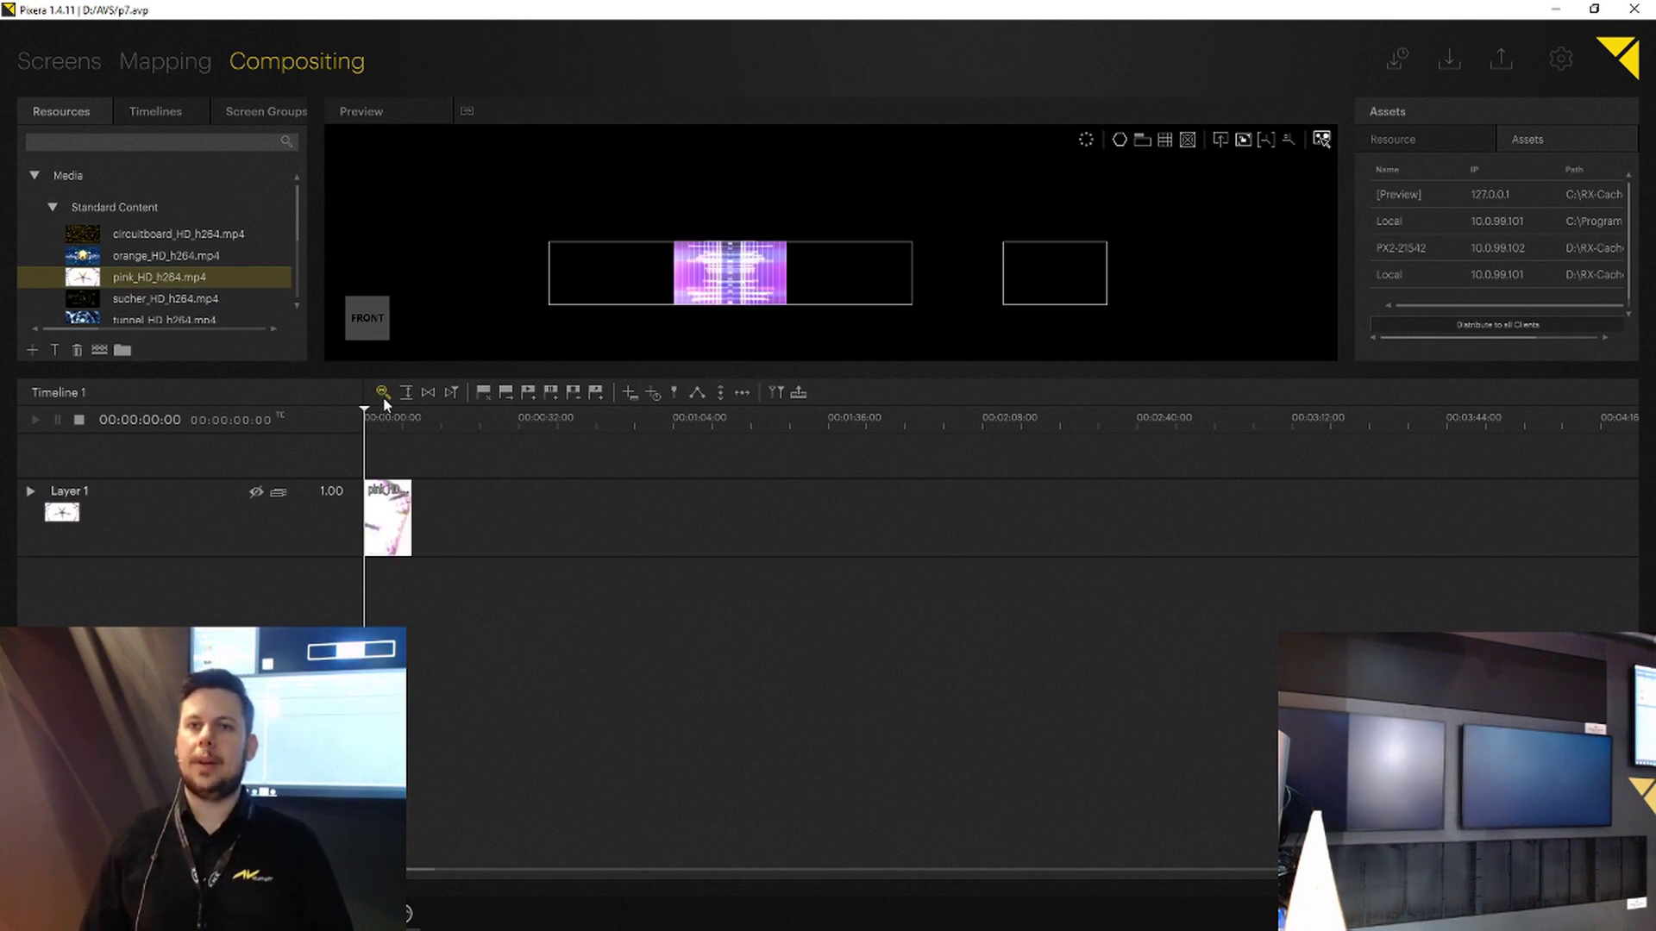
pyautogui.rightClick(153, 505)
pyautogui.moveTo(183, 473)
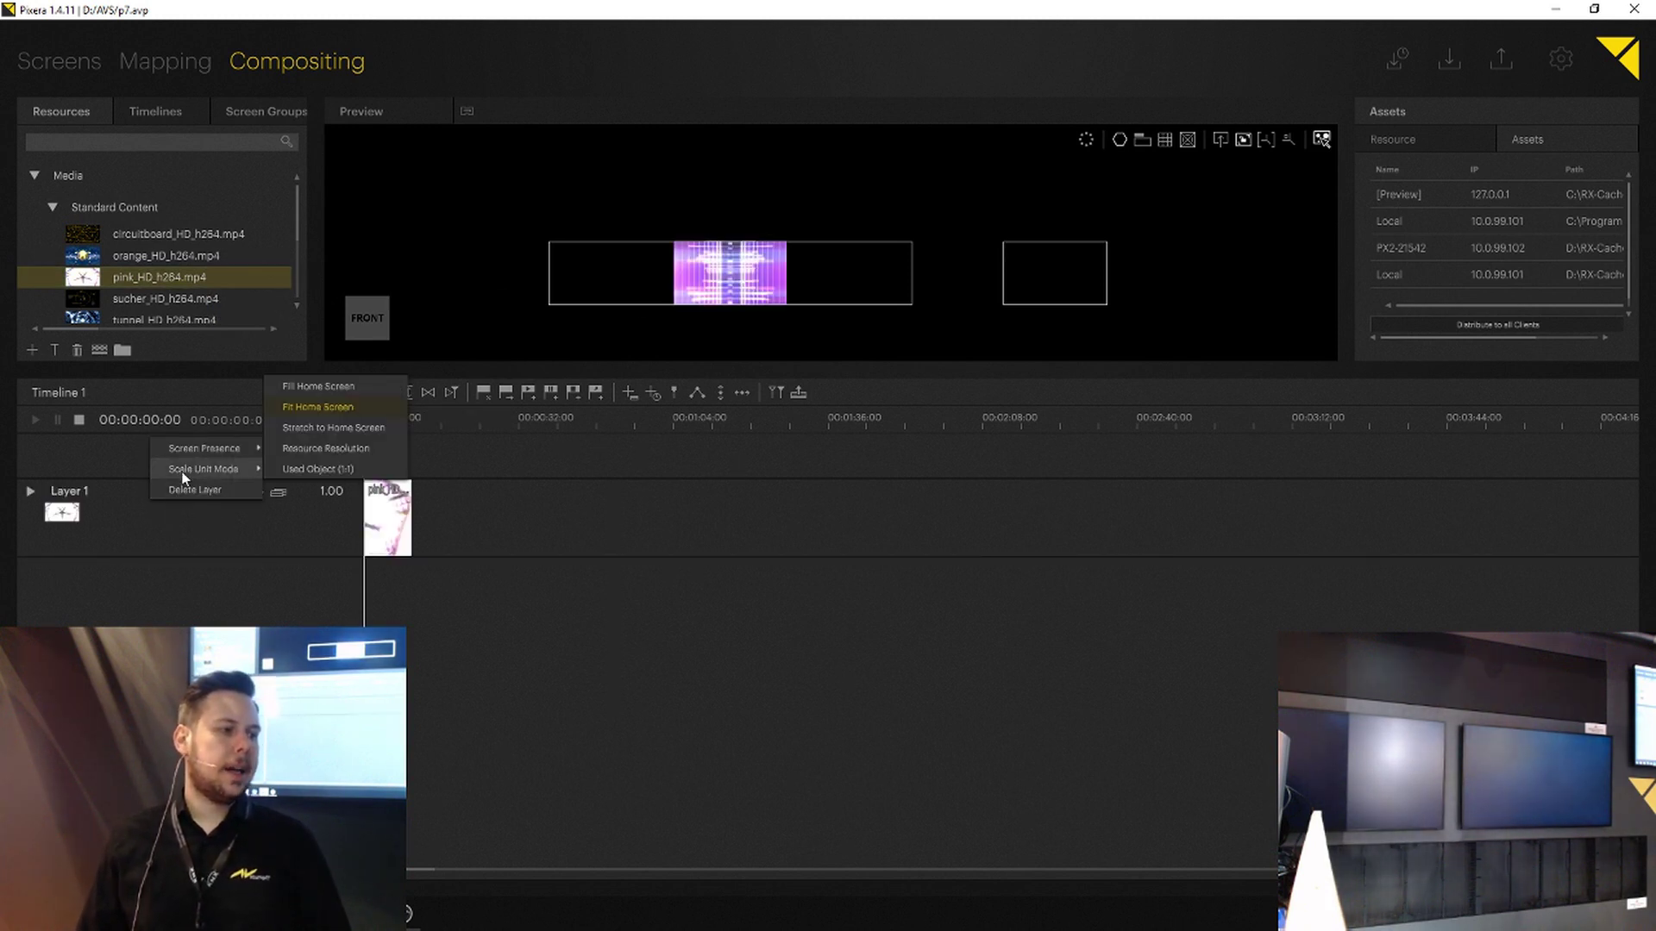
pyautogui.click(309, 384)
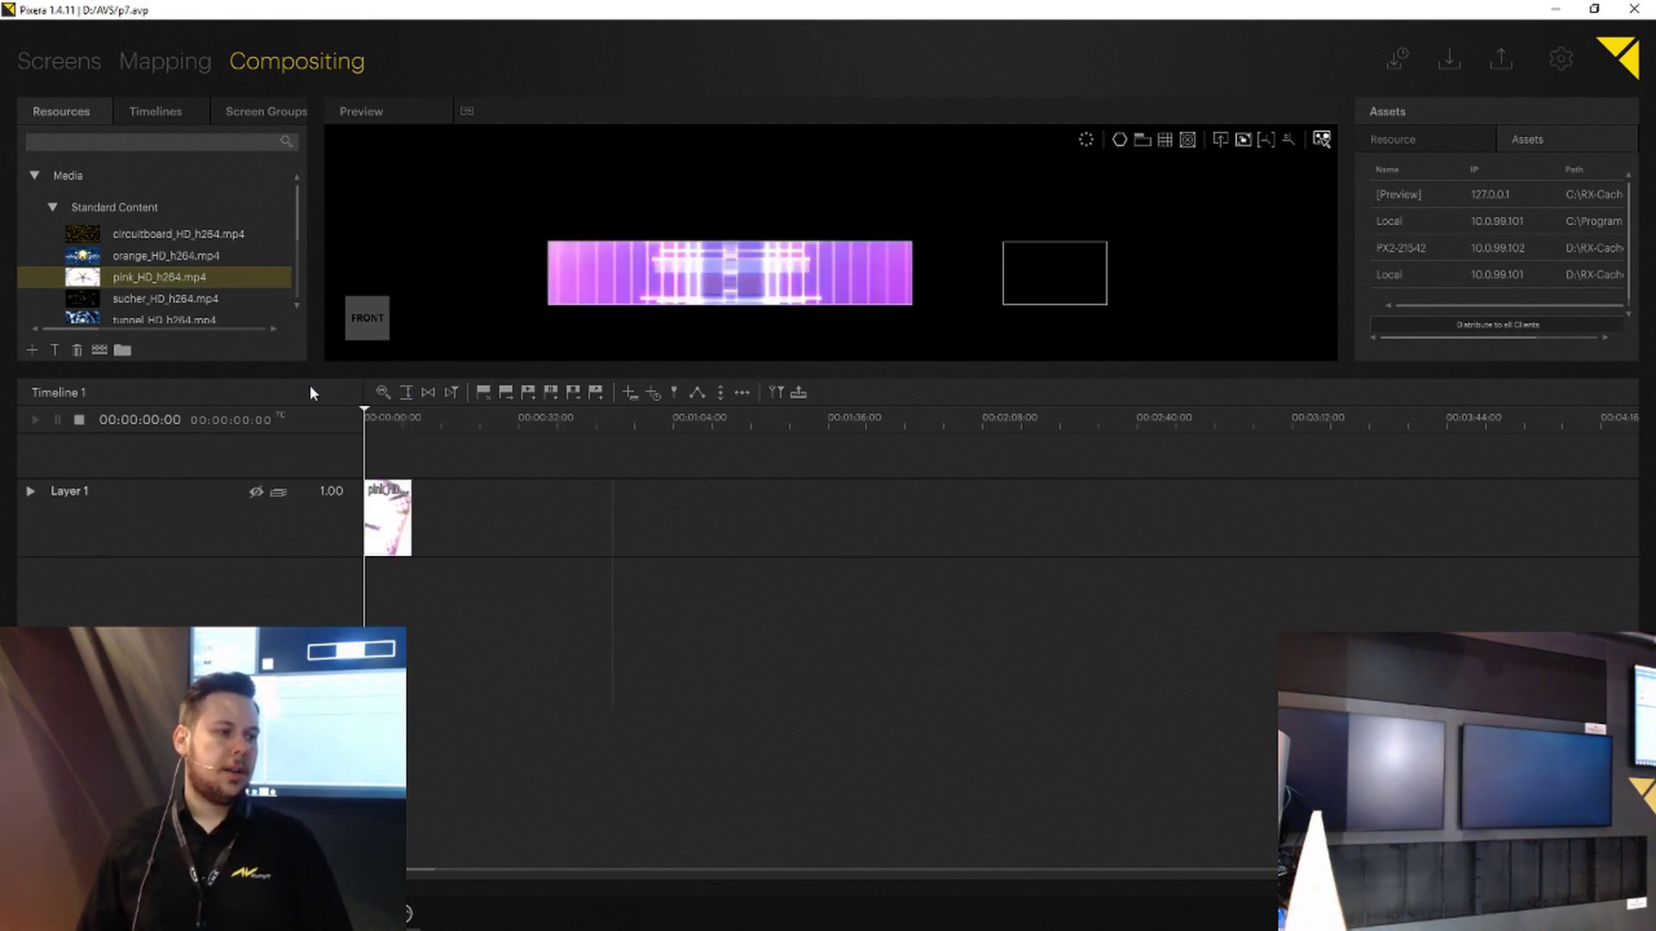
pyautogui.moveTo(407, 510); pyautogui.dragTo(757, 552)
# Step: Add opacity keyframes to the pink clip, adjusting the one near 00:00:32:07
pyautogui.doubleClick(416, 518)
pyautogui.doubleClick(415, 520)
pyautogui.doubleClick(518, 501)
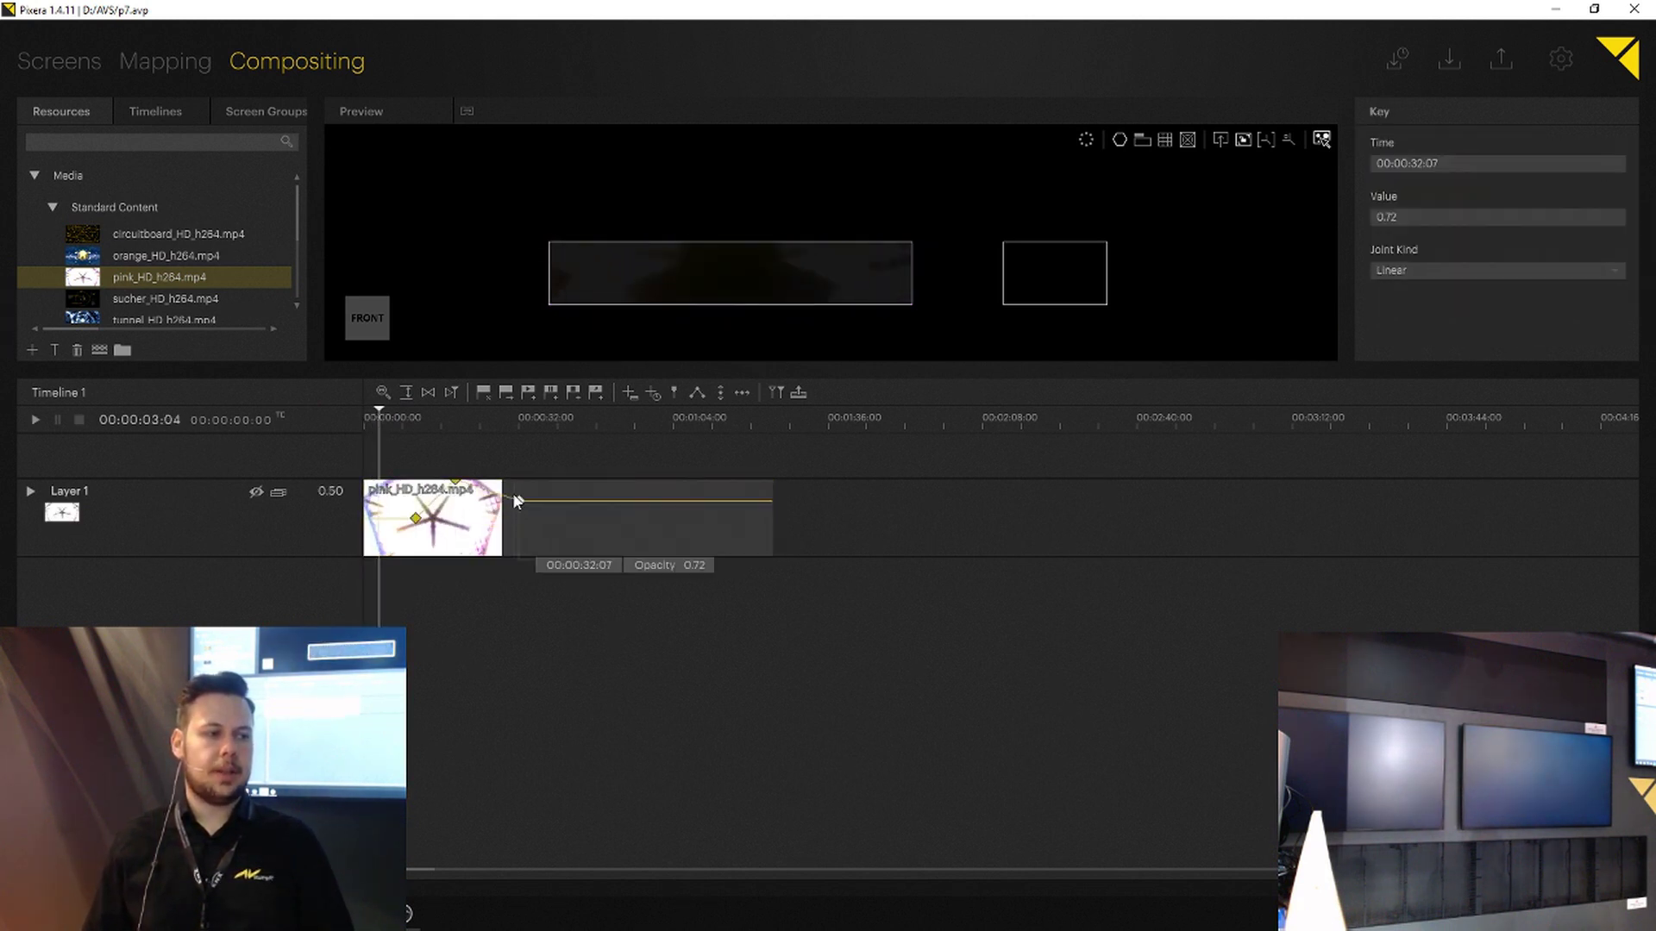
pyautogui.moveTo(518, 501); pyautogui.dragTo(535, 521)
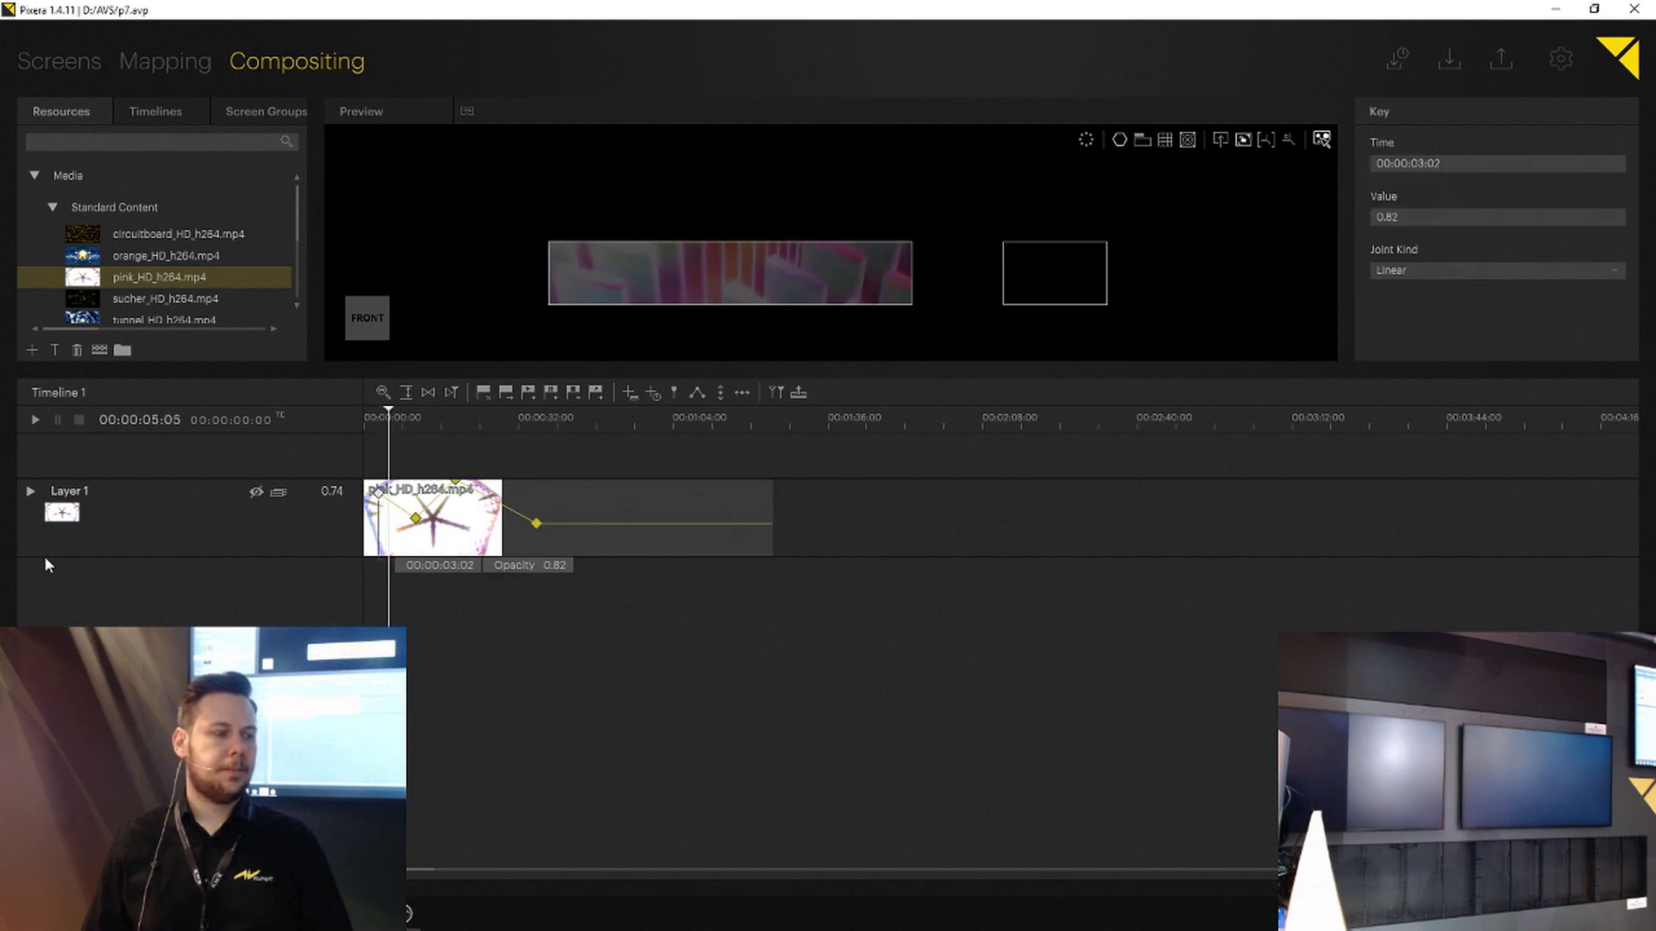
# Step: Layer tunnel_HD_h264.mp4 on top, shift it earlier, and play from near the timeline start
pyautogui.scroll(-3, 155, 258)
pyautogui.moveTo(82, 217); pyautogui.dragTo(435, 521)
pyautogui.moveTo(733, 267); pyautogui.dragTo(894, 290)
pyautogui.click(531, 417)
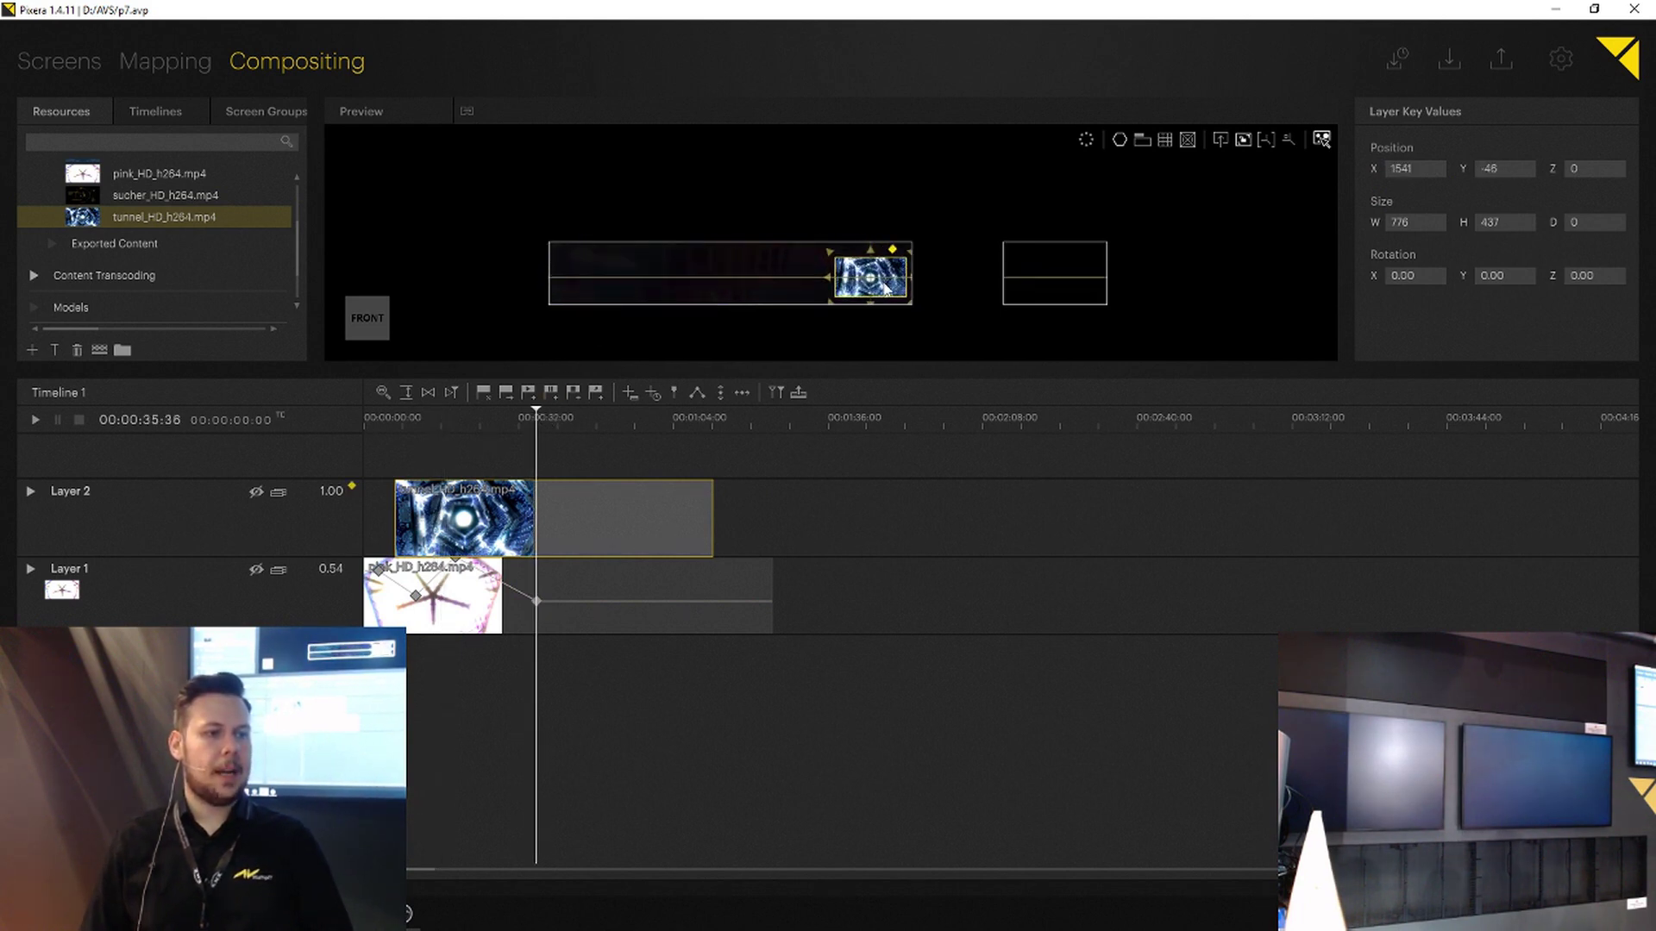
pyautogui.click(467, 421)
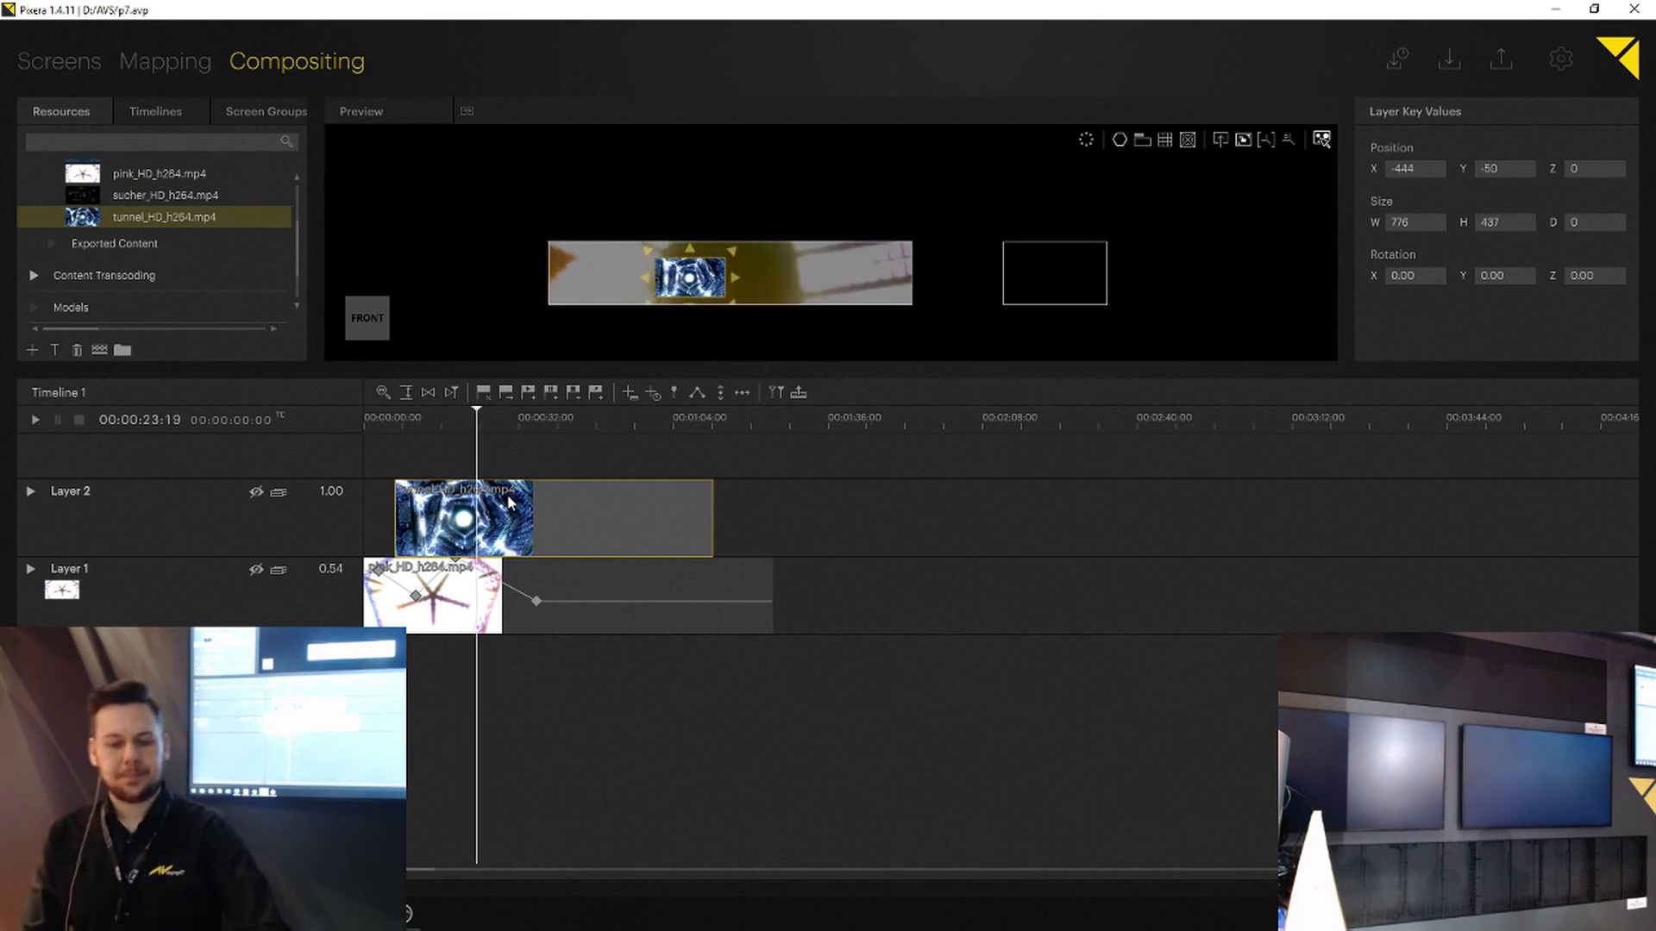
pyautogui.keyDown('ctrl'); pyautogui.click(510, 503); pyautogui.keyUp('ctrl')
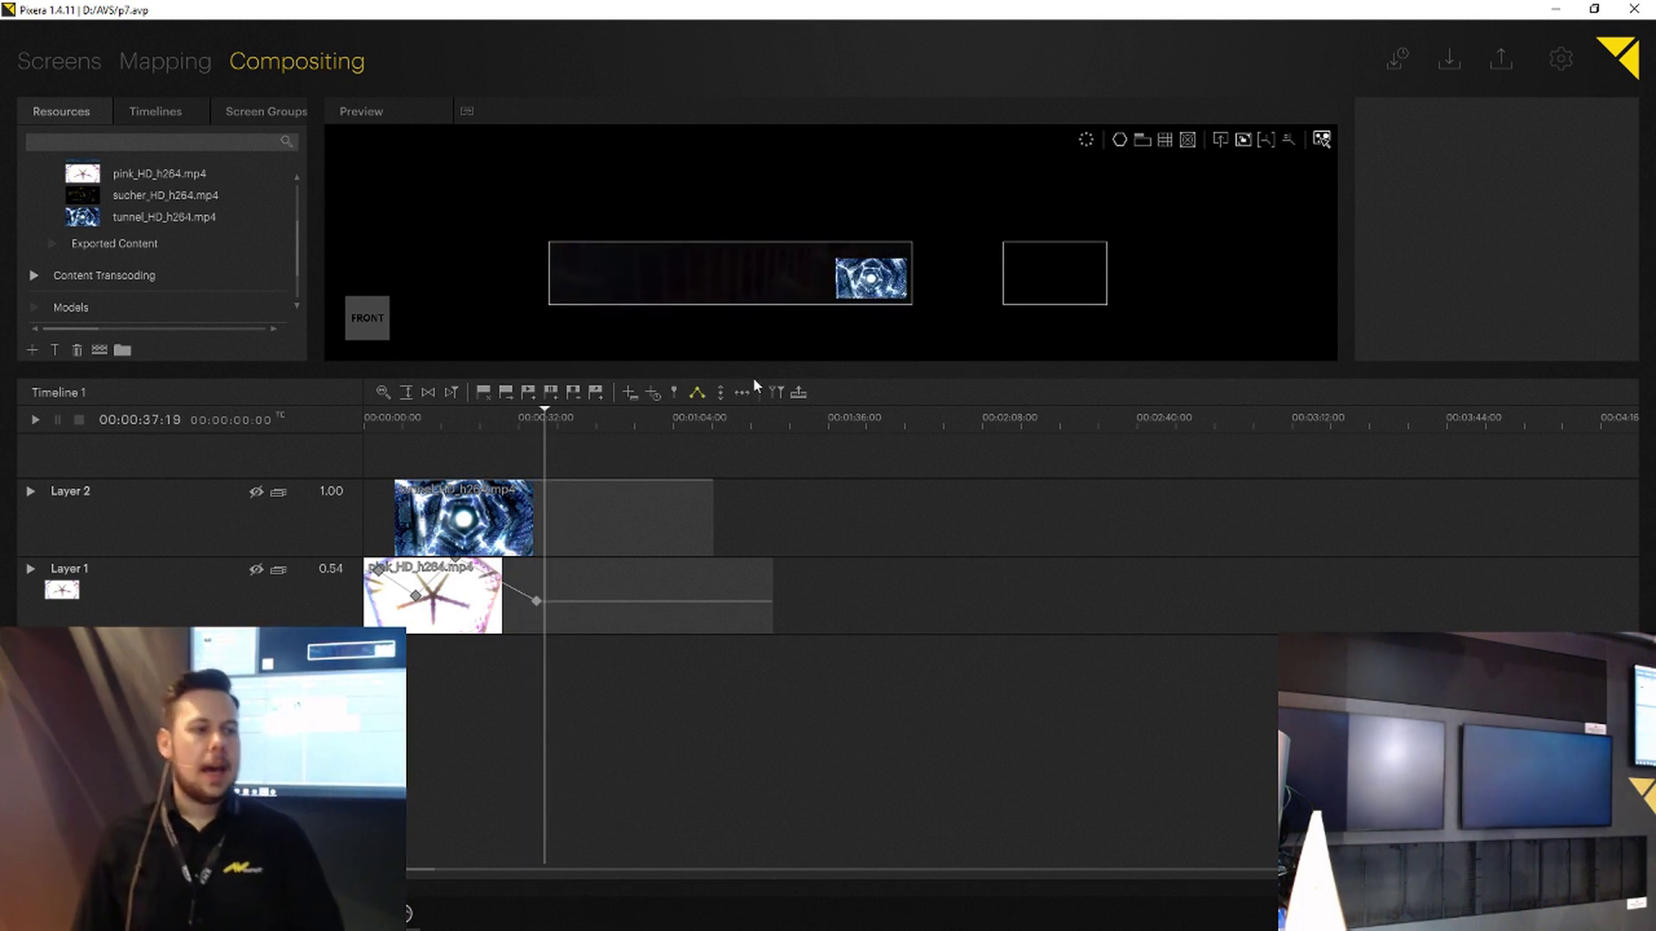
# Step: Try opening project p8 without saving p7, accept the new empty default 1 project, and go to Screens
pyautogui.click(1561, 60)
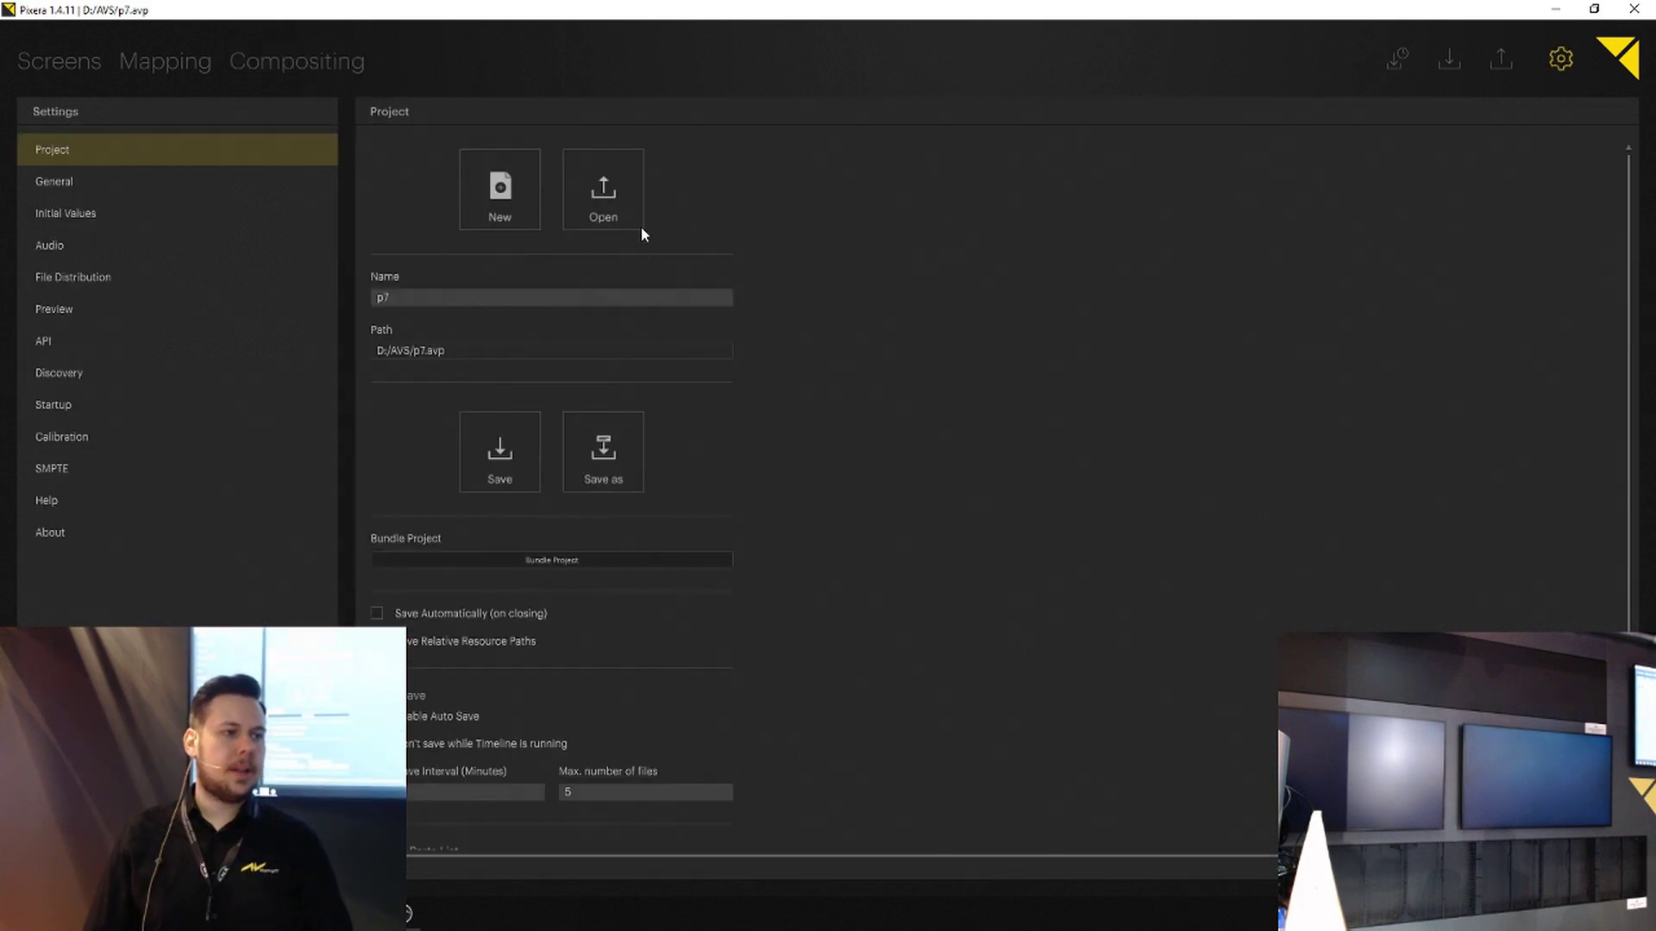
pyautogui.click(627, 217)
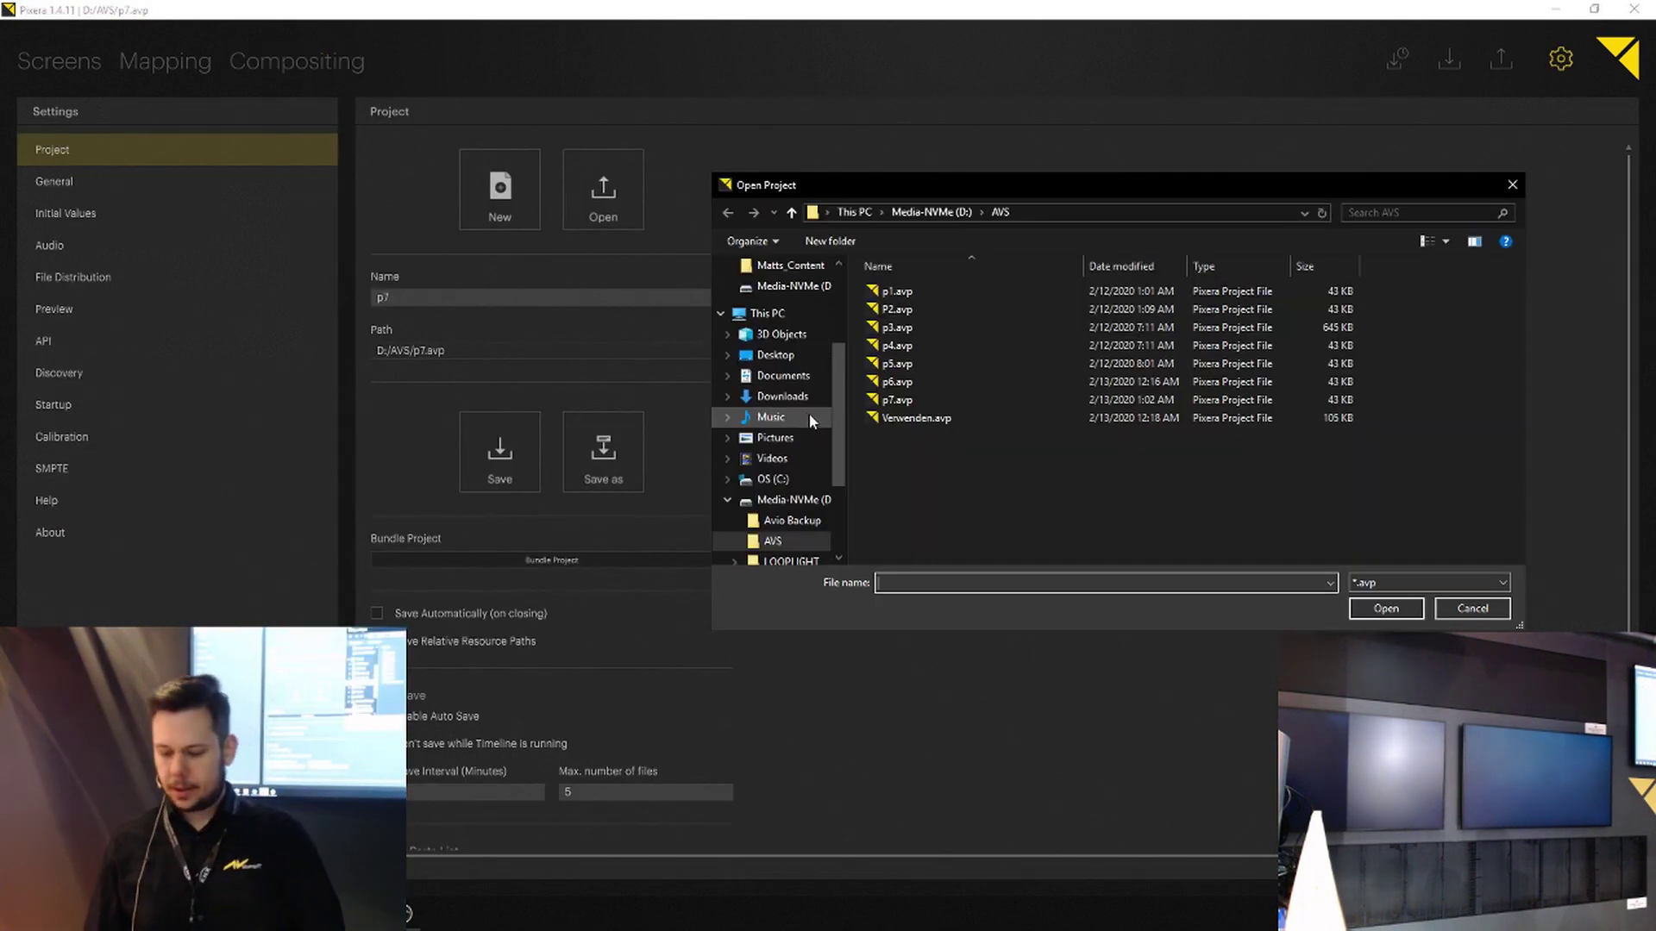
pyautogui.write('p8')
pyautogui.press('Return')
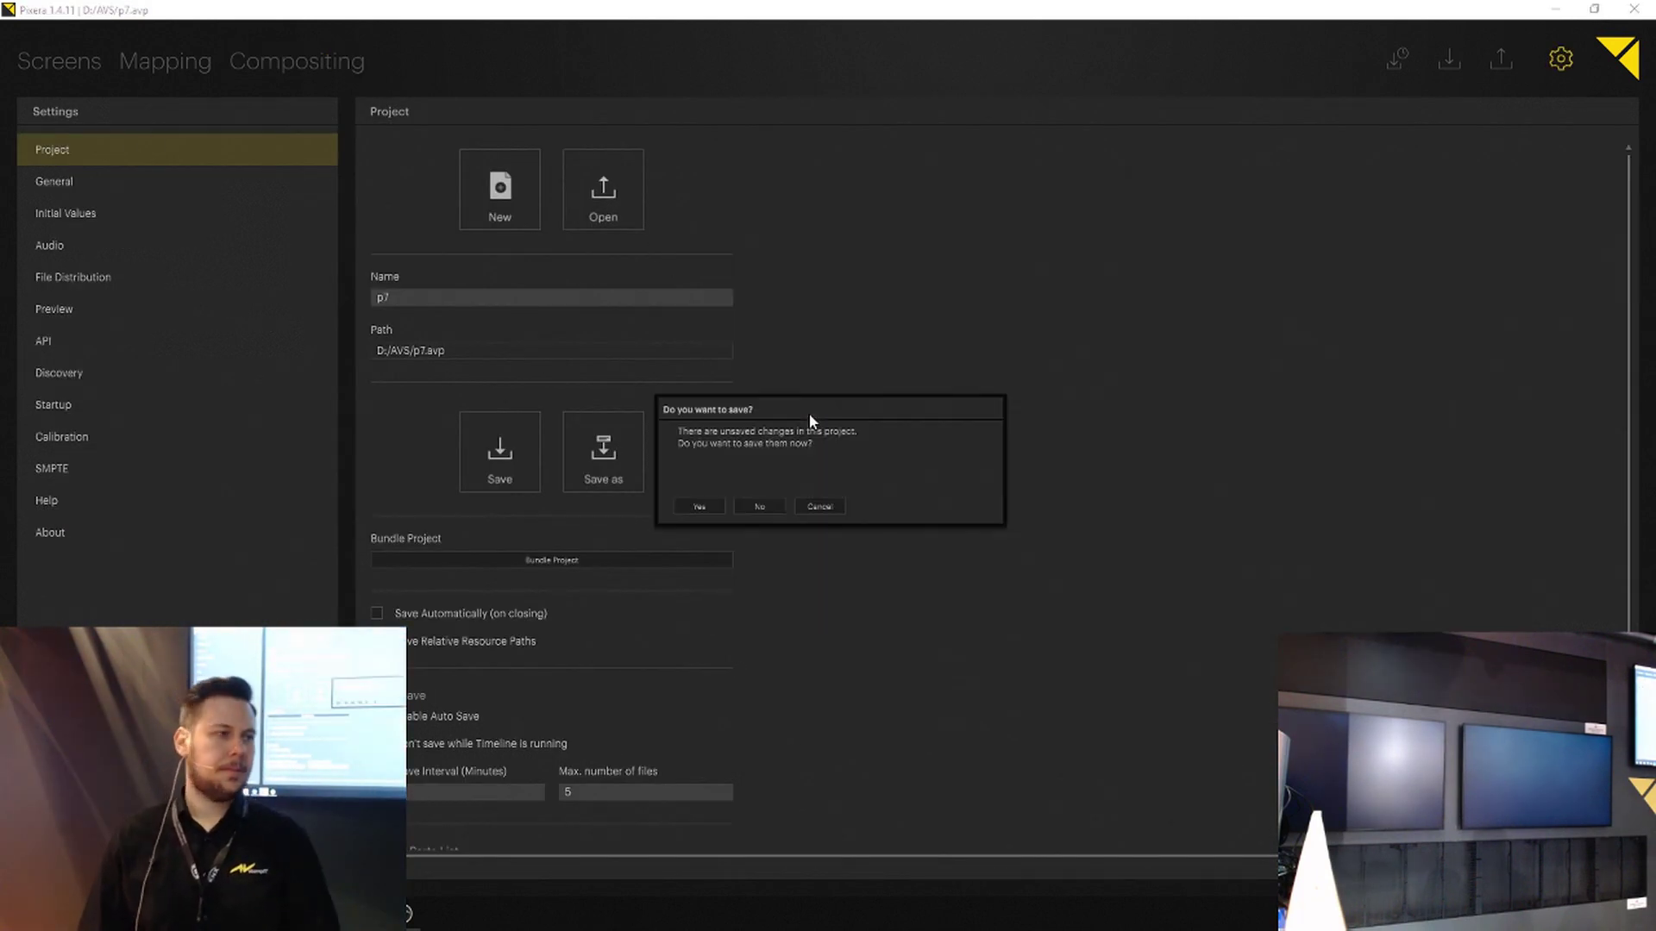
pyautogui.click(746, 514)
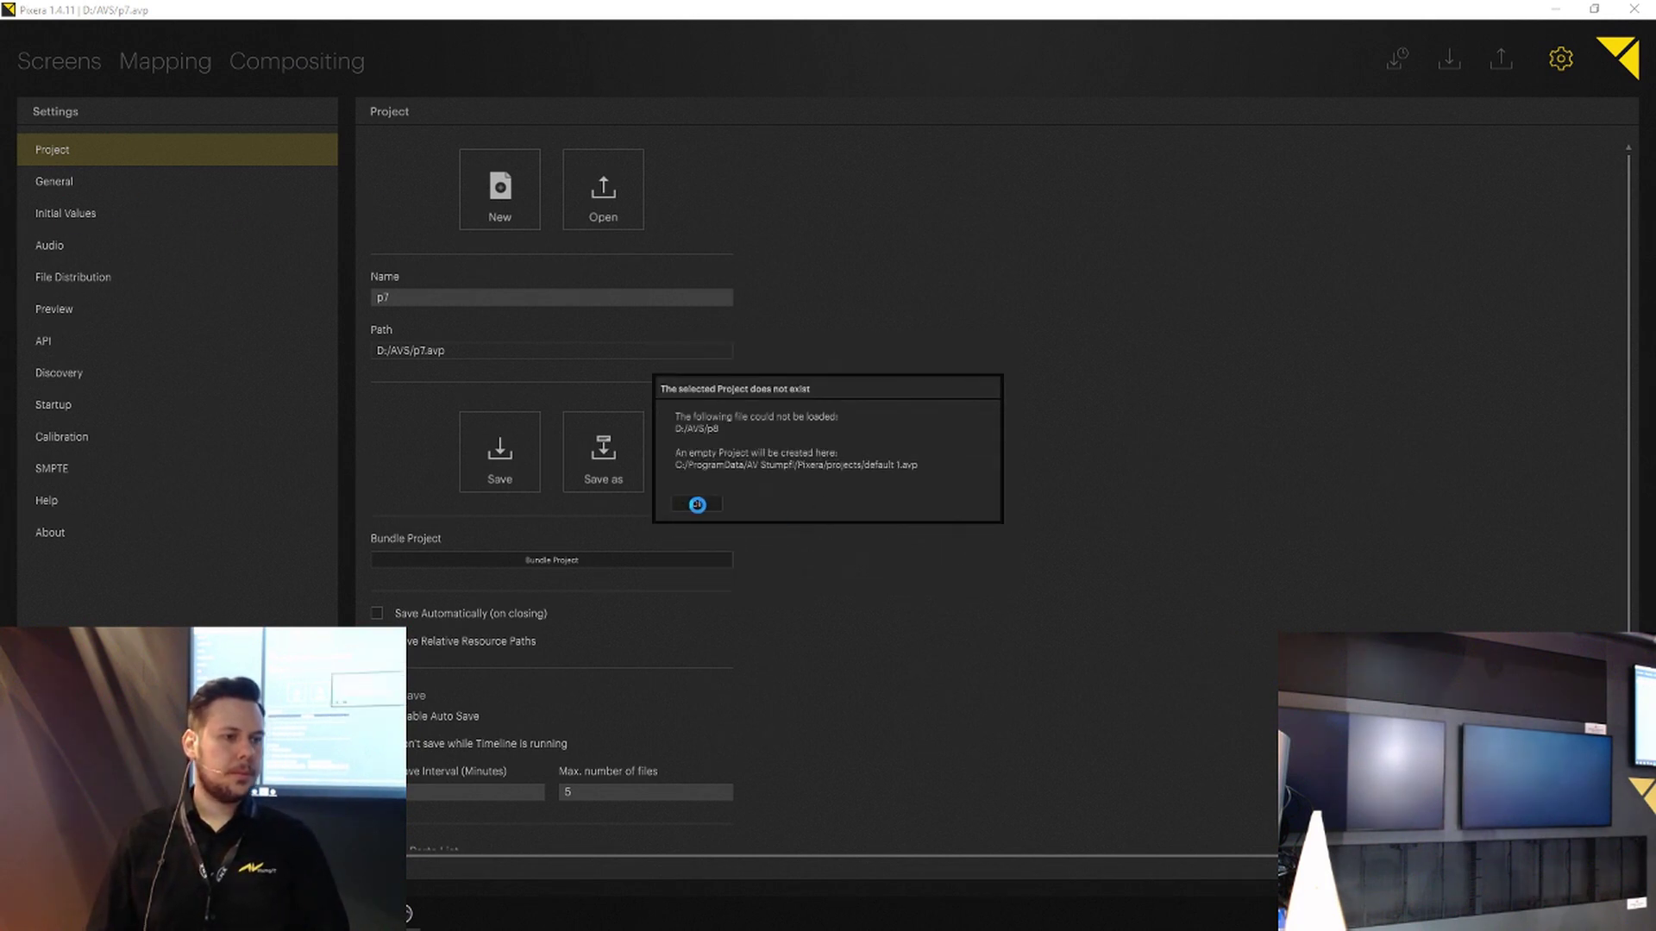
pyautogui.click(698, 505)
pyautogui.click(67, 61)
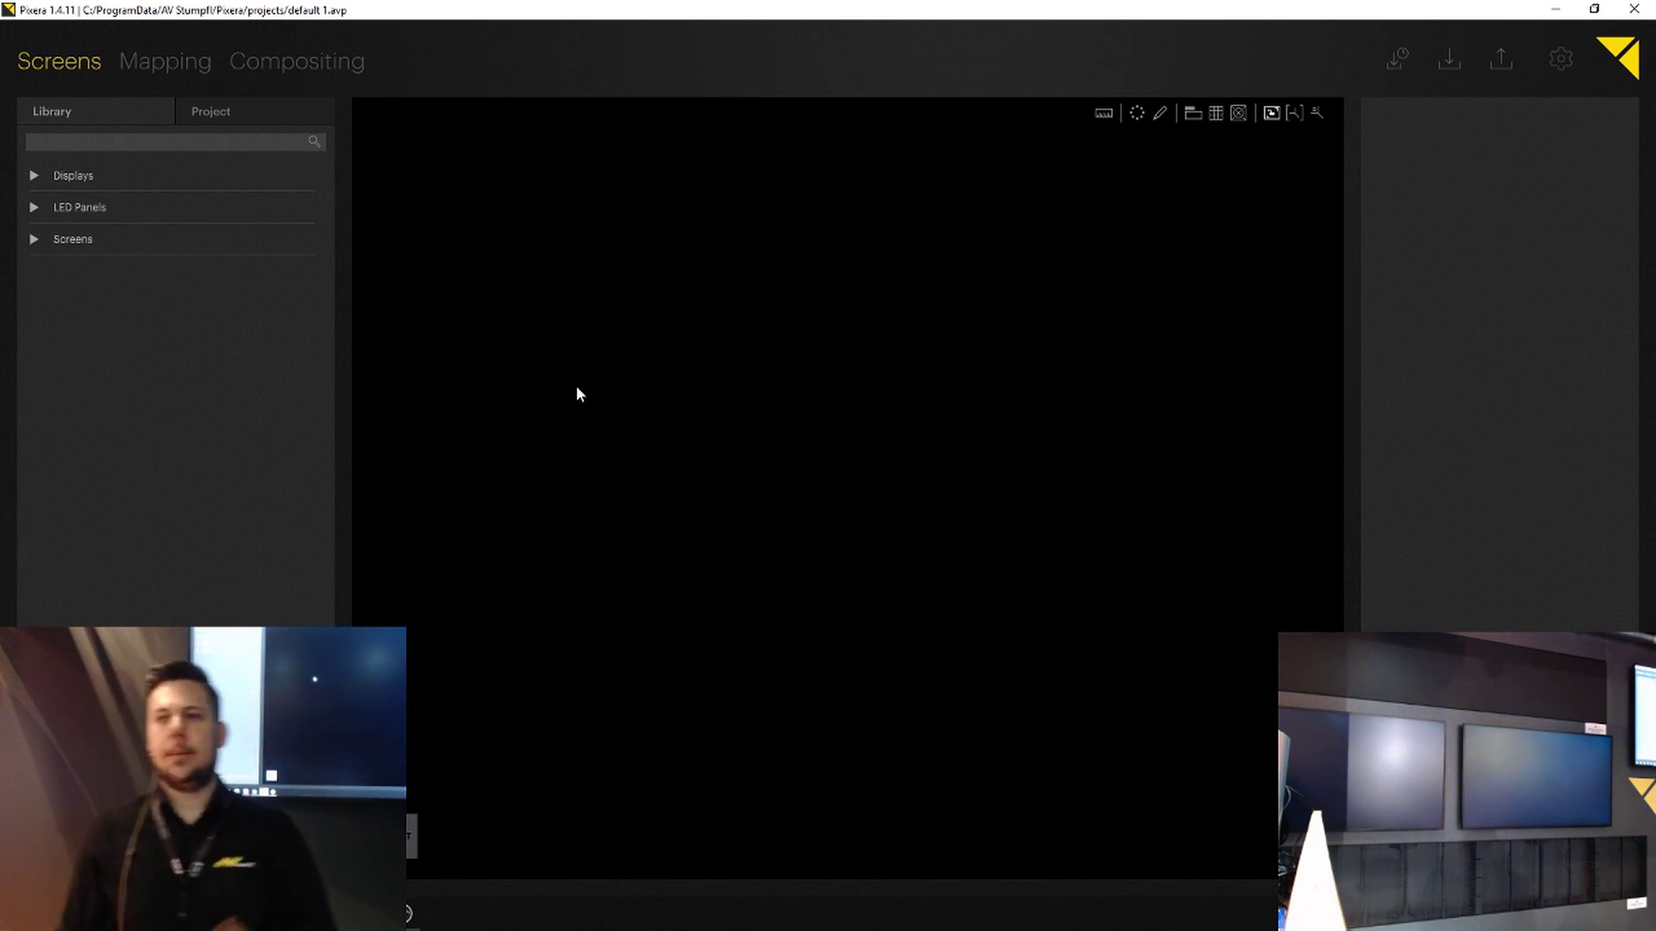
# Step: Add a Generic 55" UHD display from Library > Displays > Generic and frame it
pyautogui.click(36, 173)
pyautogui.click(54, 208)
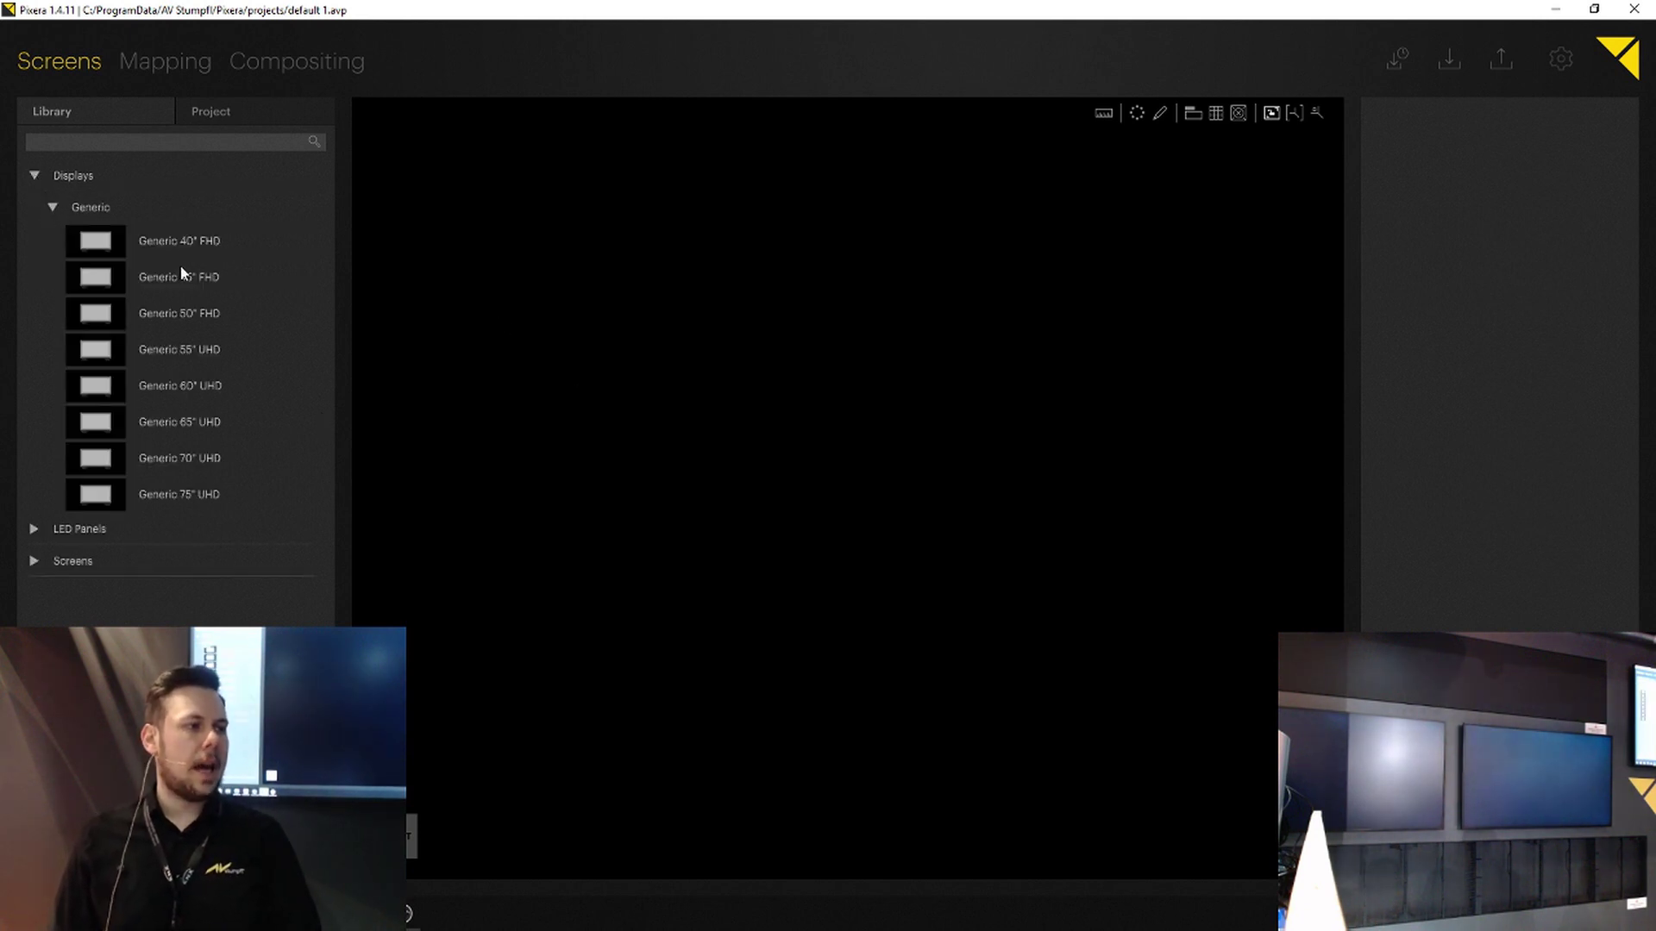
pyautogui.click(142, 280)
pyautogui.moveTo(140, 354); pyautogui.dragTo(633, 390)
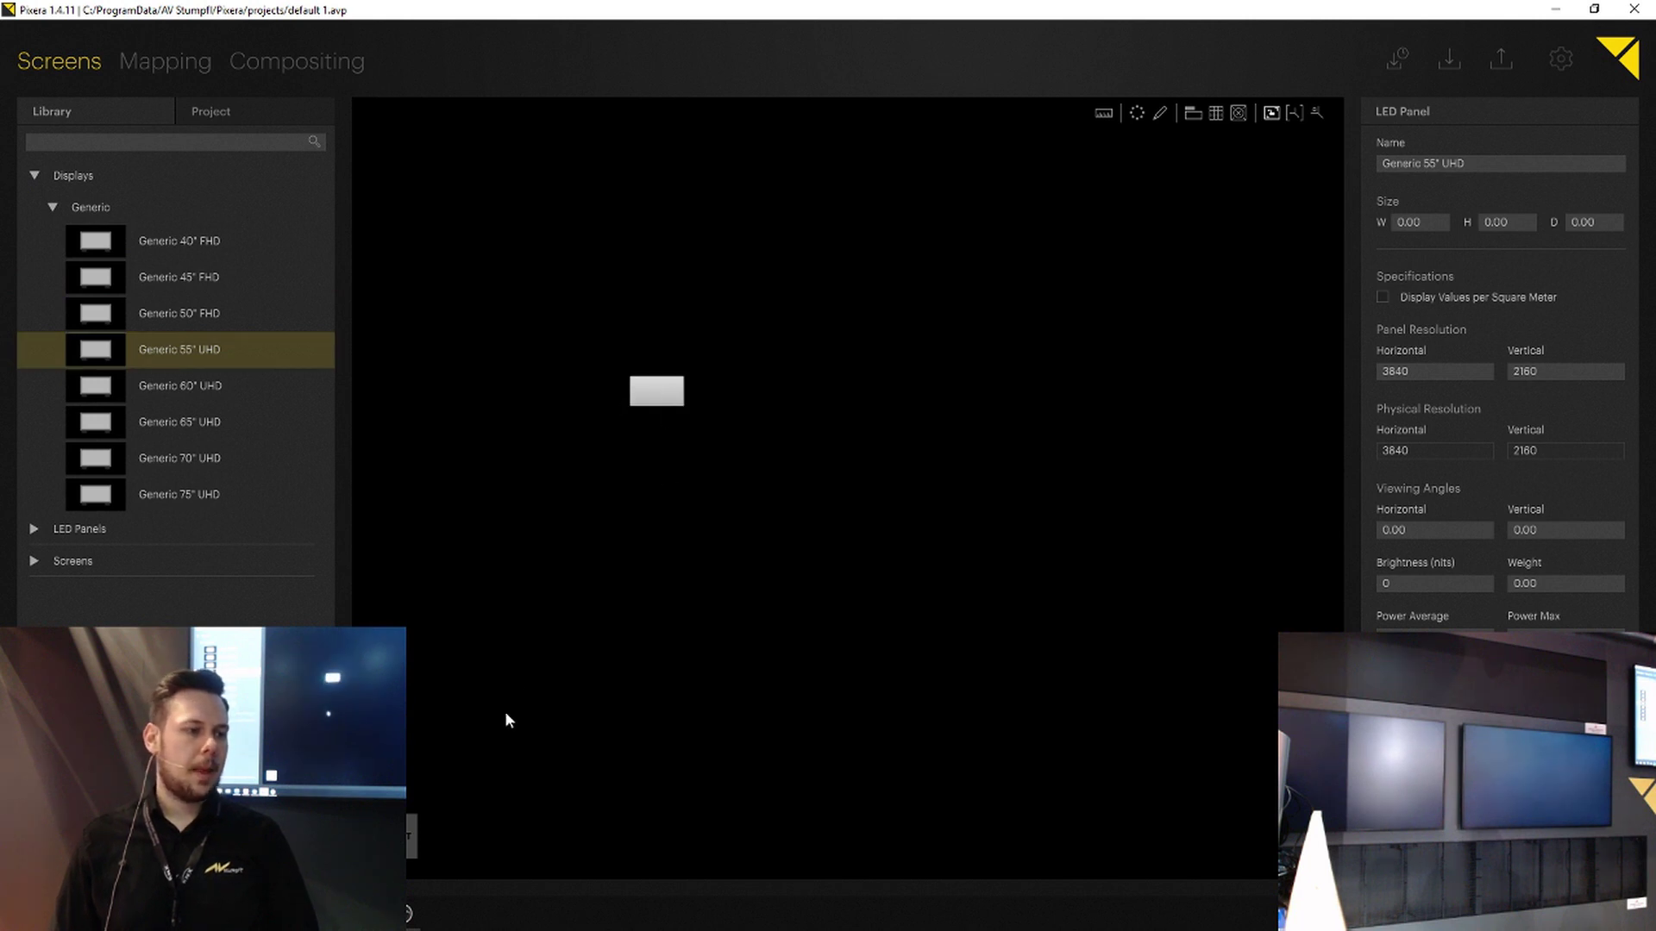
pyautogui.press('f')
pyautogui.click(781, 532)
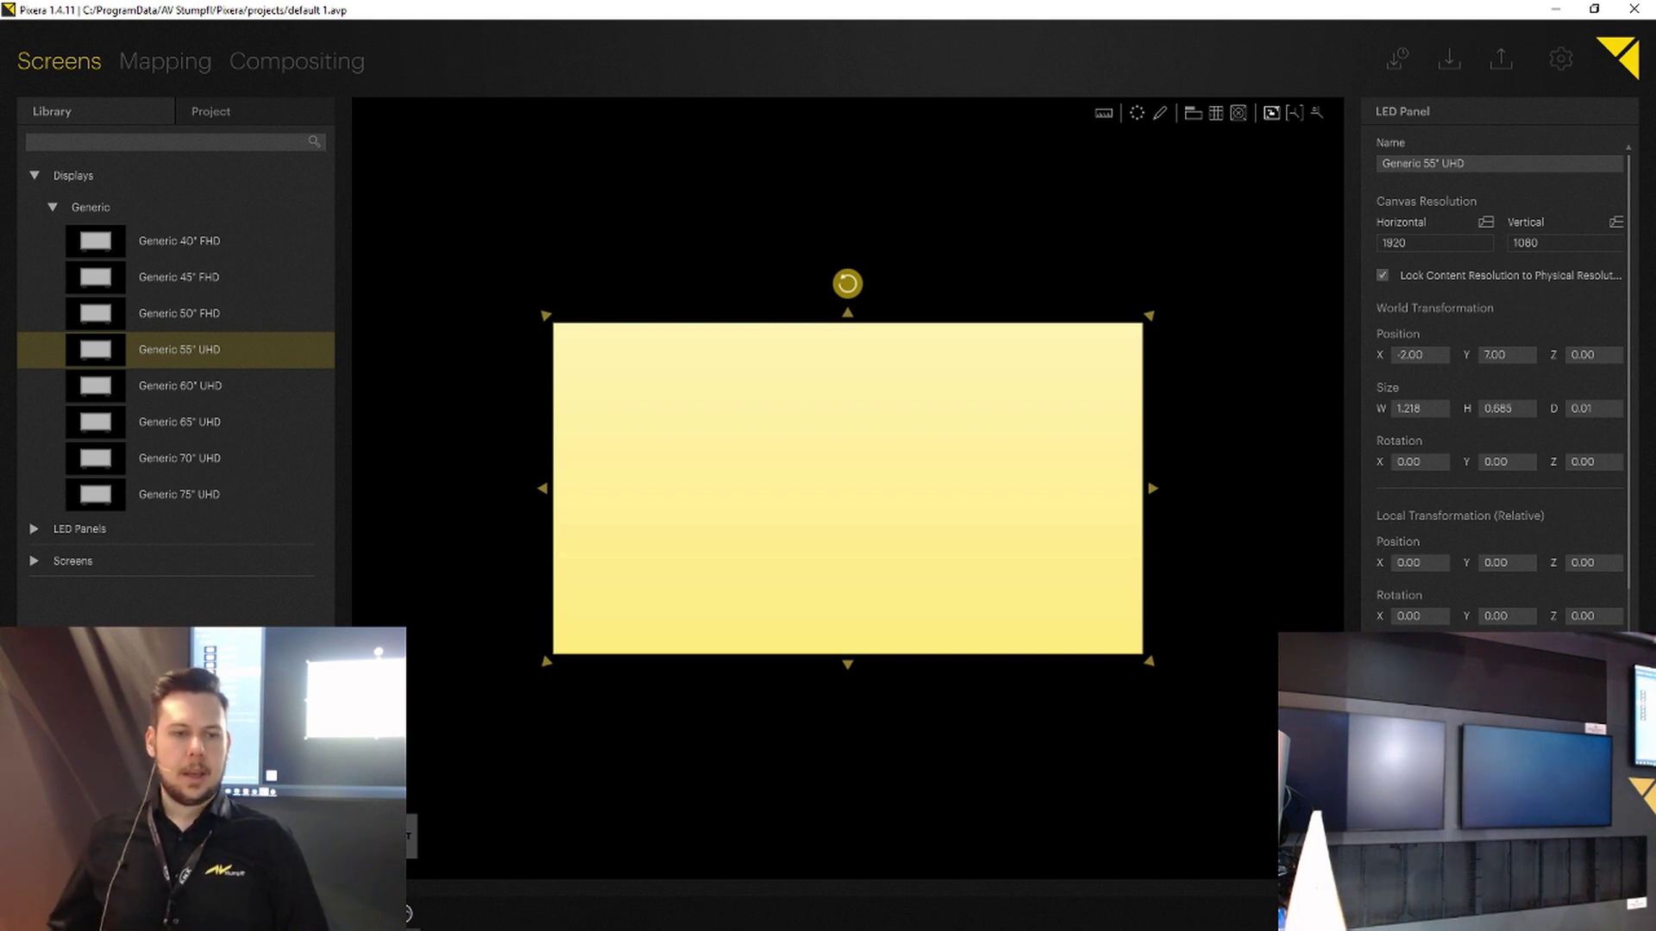
# Step: Shift it left, duplicate it to the right, level both and set a 0.14 m gap
pyautogui.scroll(-4, 876, 521)
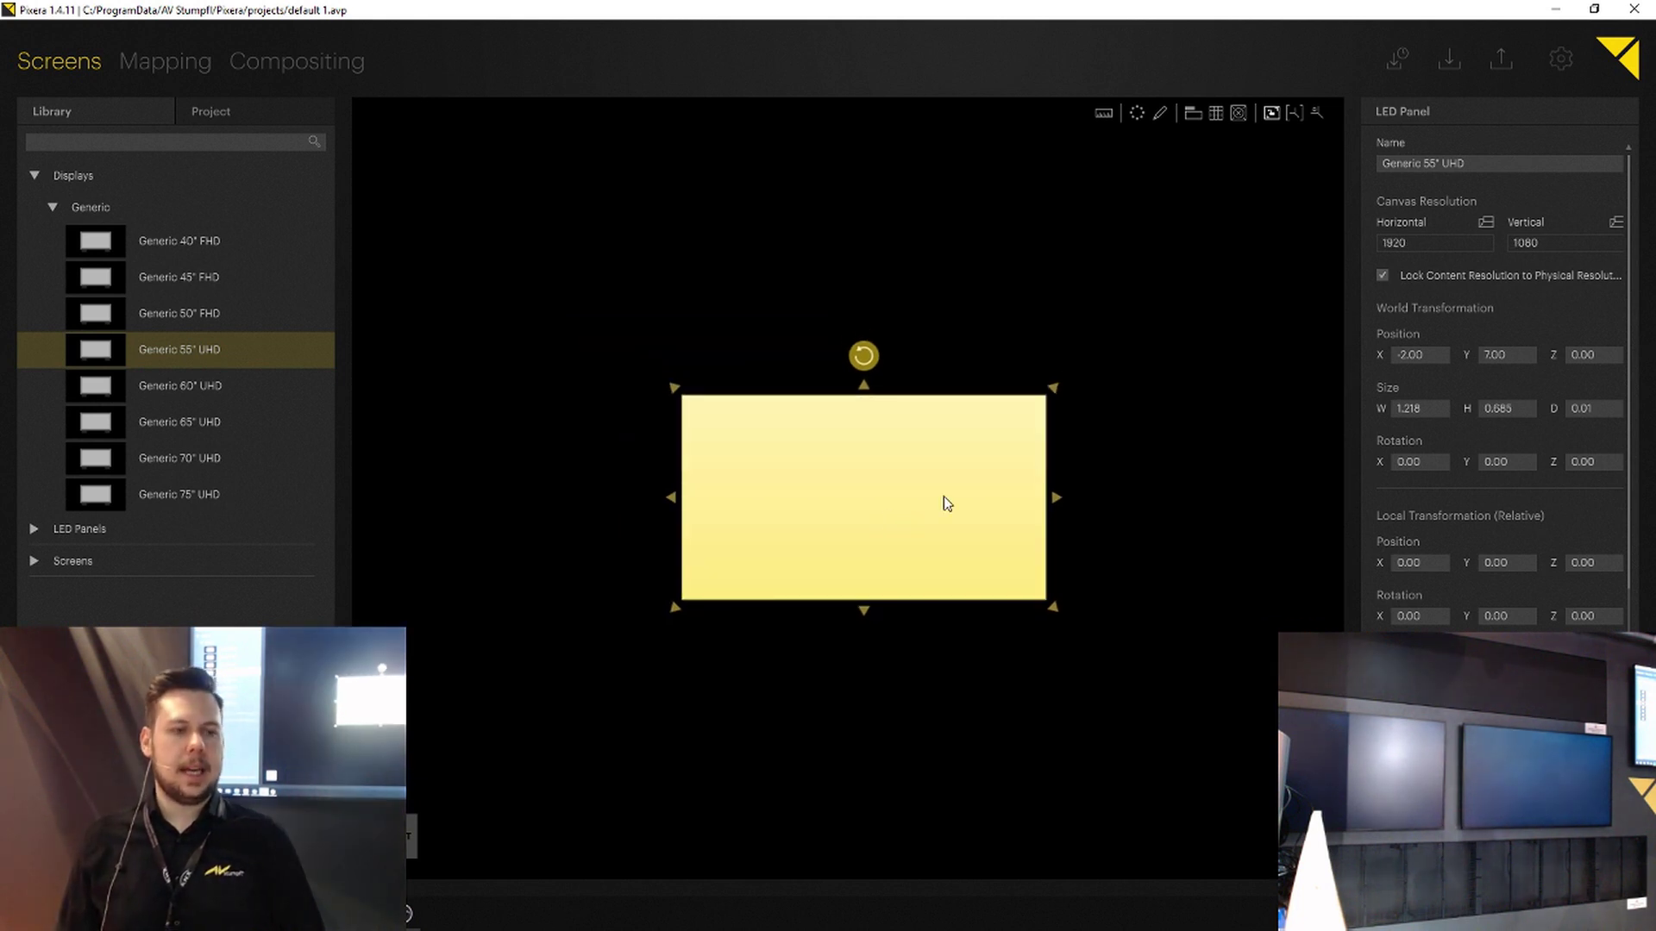
pyautogui.moveTo(946, 503); pyautogui.dragTo(765, 499)
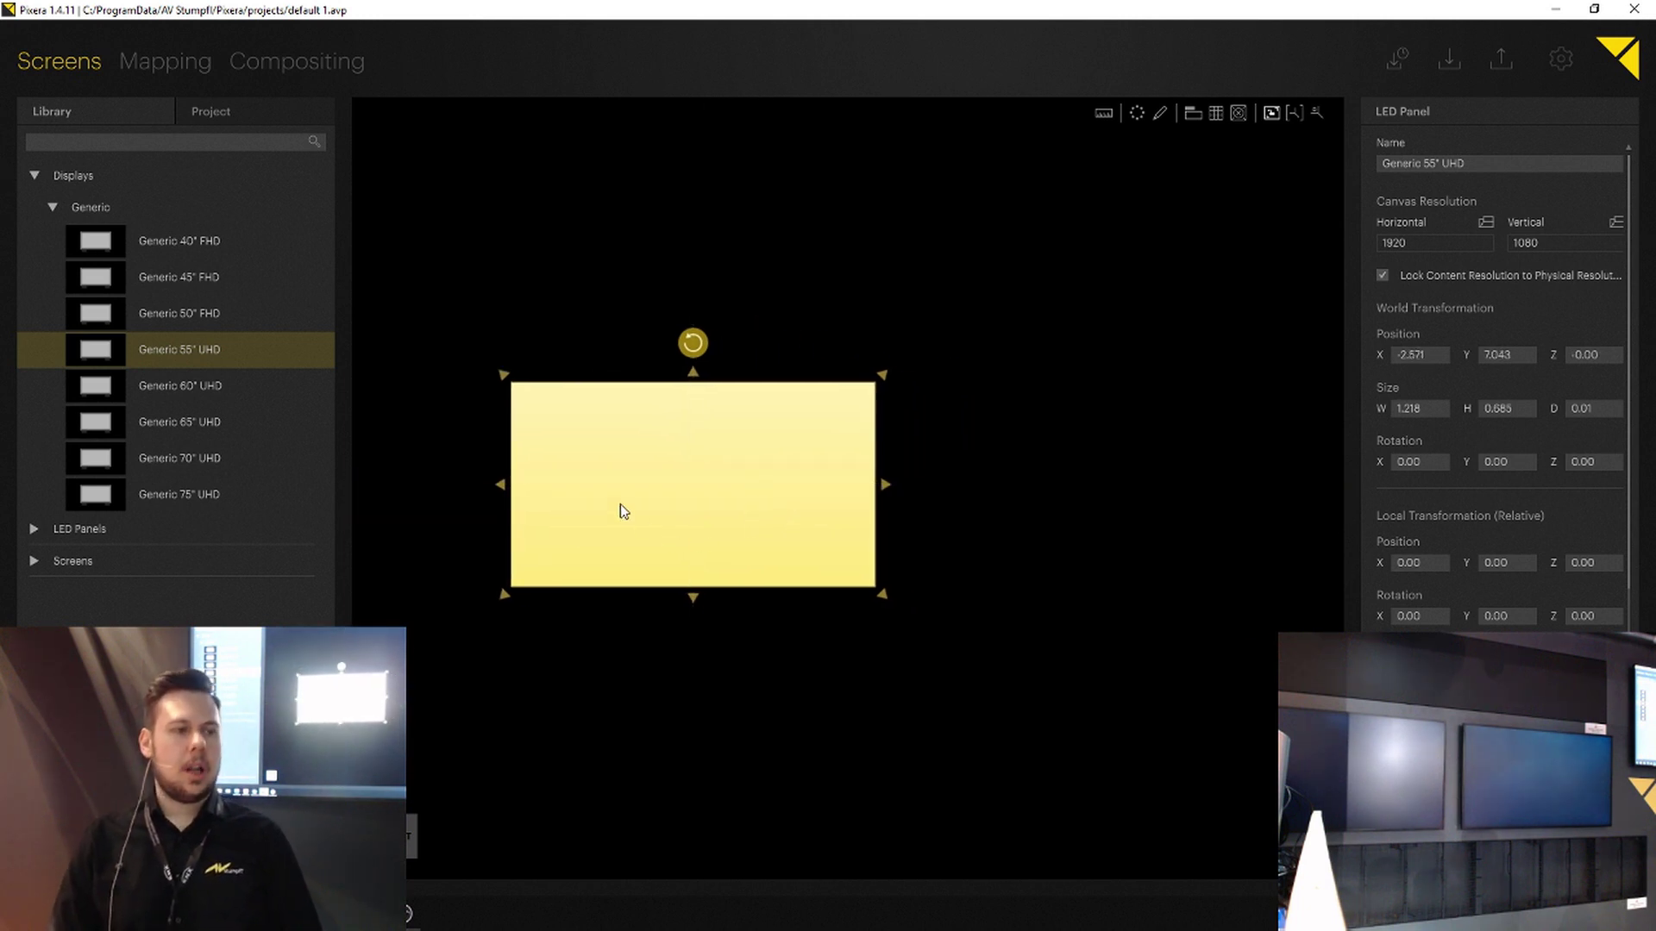
pyautogui.moveTo(617, 500); pyautogui.dragTo(1010, 502)
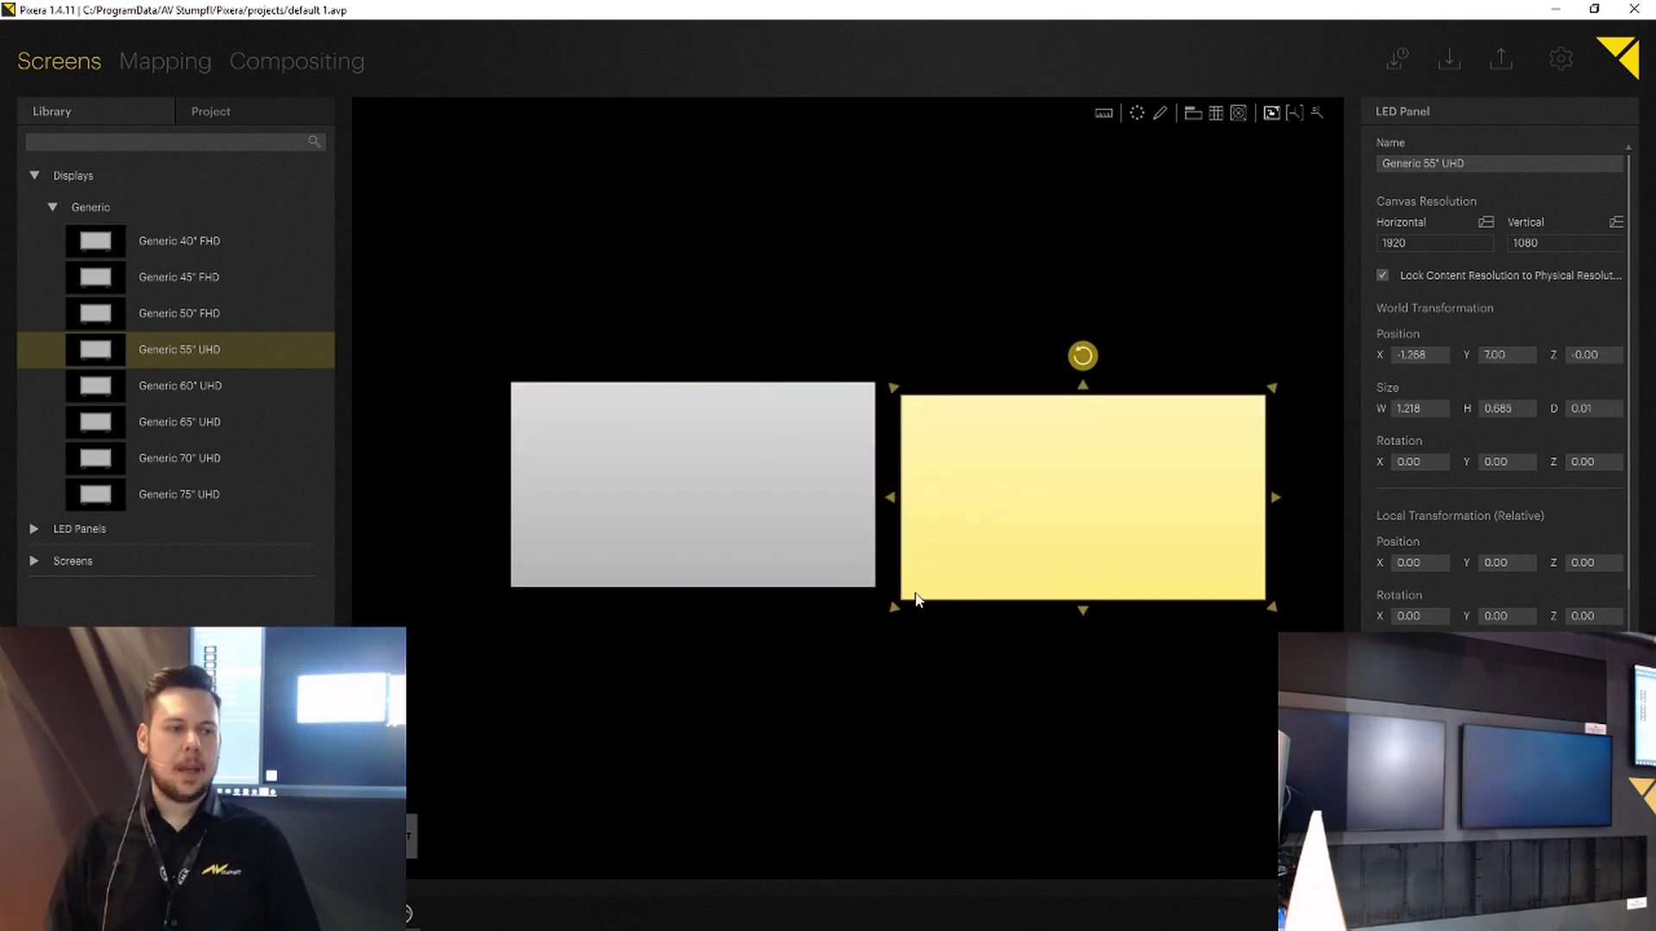
pyautogui.moveTo(915, 598); pyautogui.dragTo(880, 576)
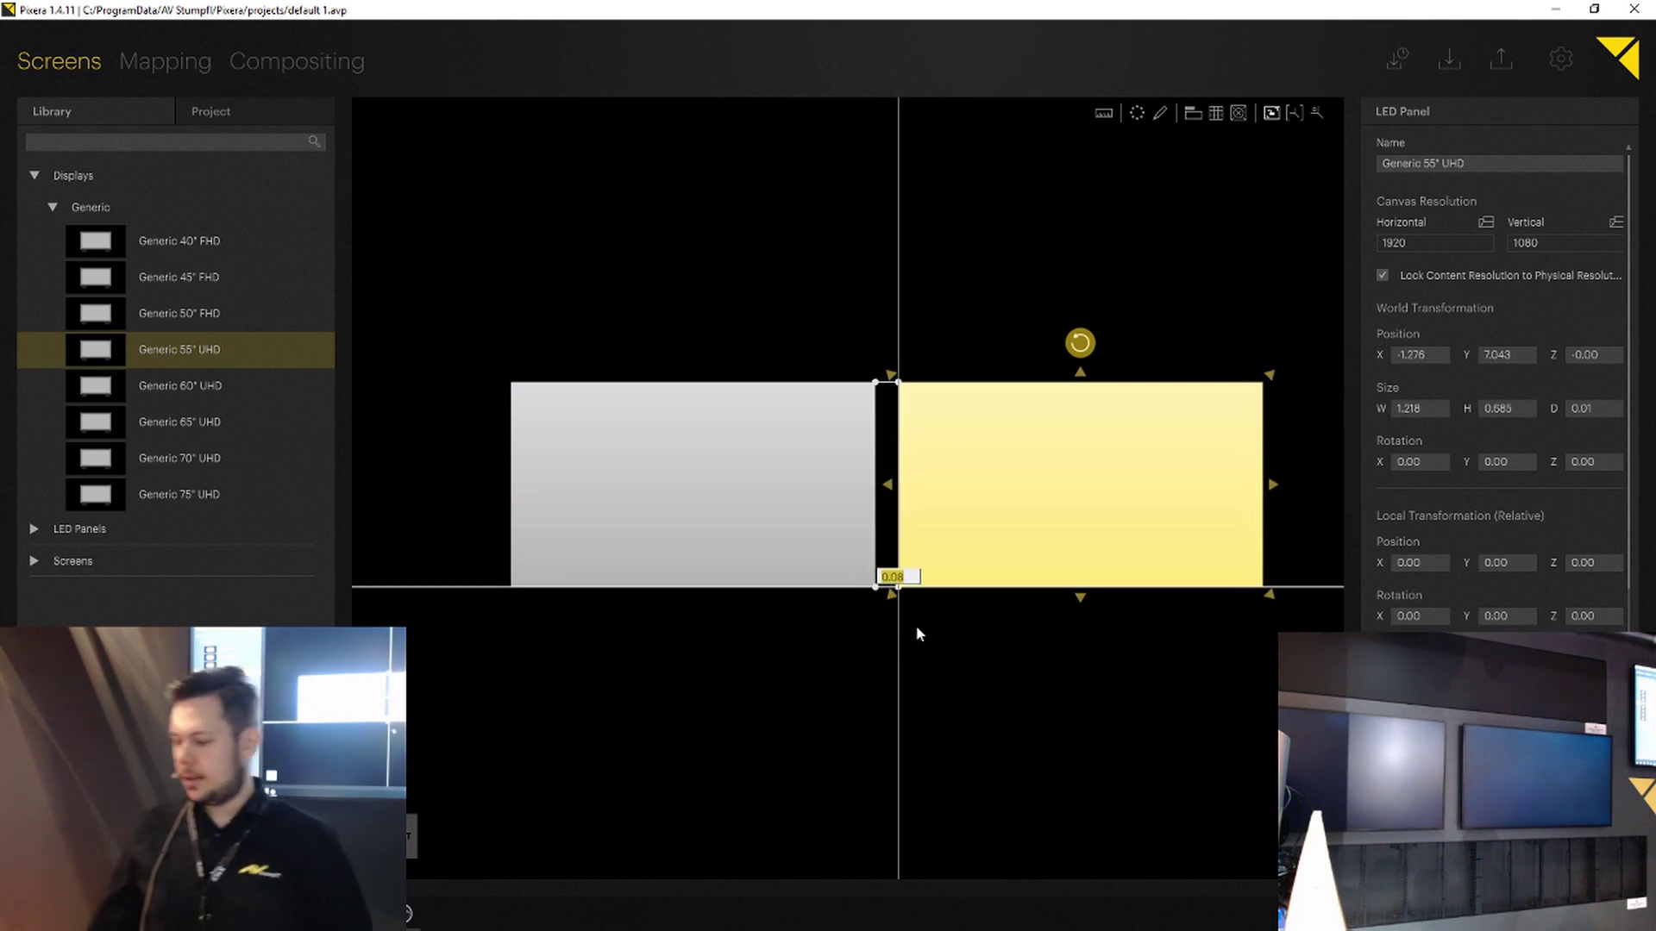
pyautogui.write('0.14')
pyautogui.press('Return')
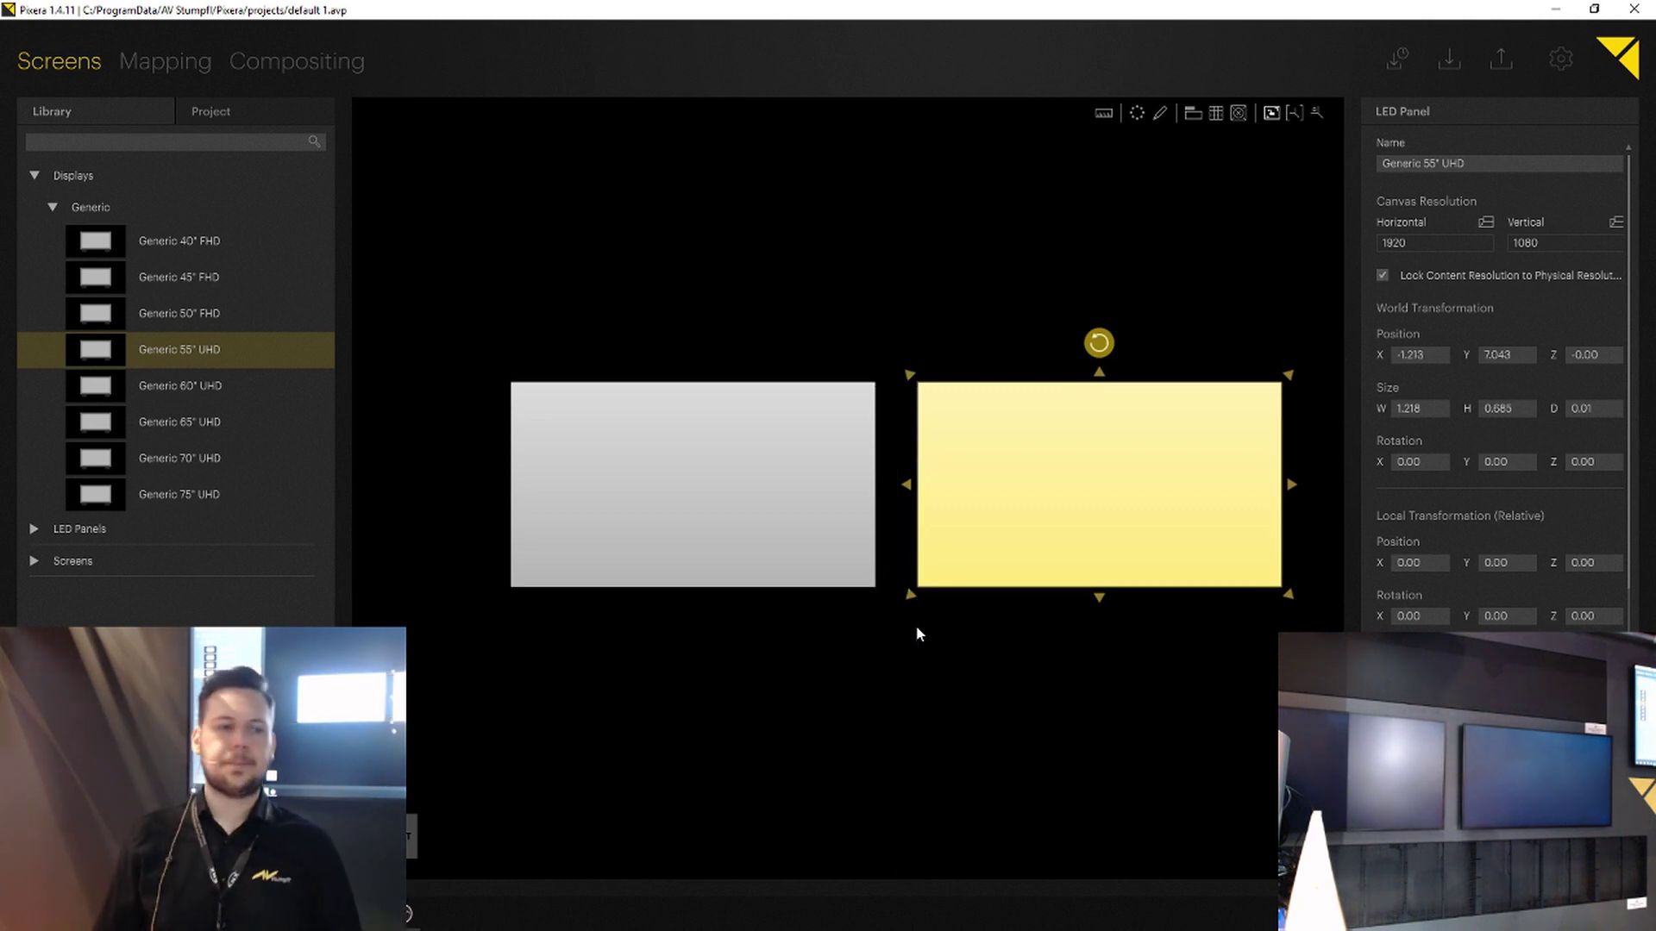
pyautogui.click(952, 158)
# Step: Search the library for 'diam' and place a Diamond 2.6 panel above the left display
pyautogui.moveTo(1138, 310); pyautogui.dragTo(1095, 322, button='middle')
pyautogui.click(40, 138)
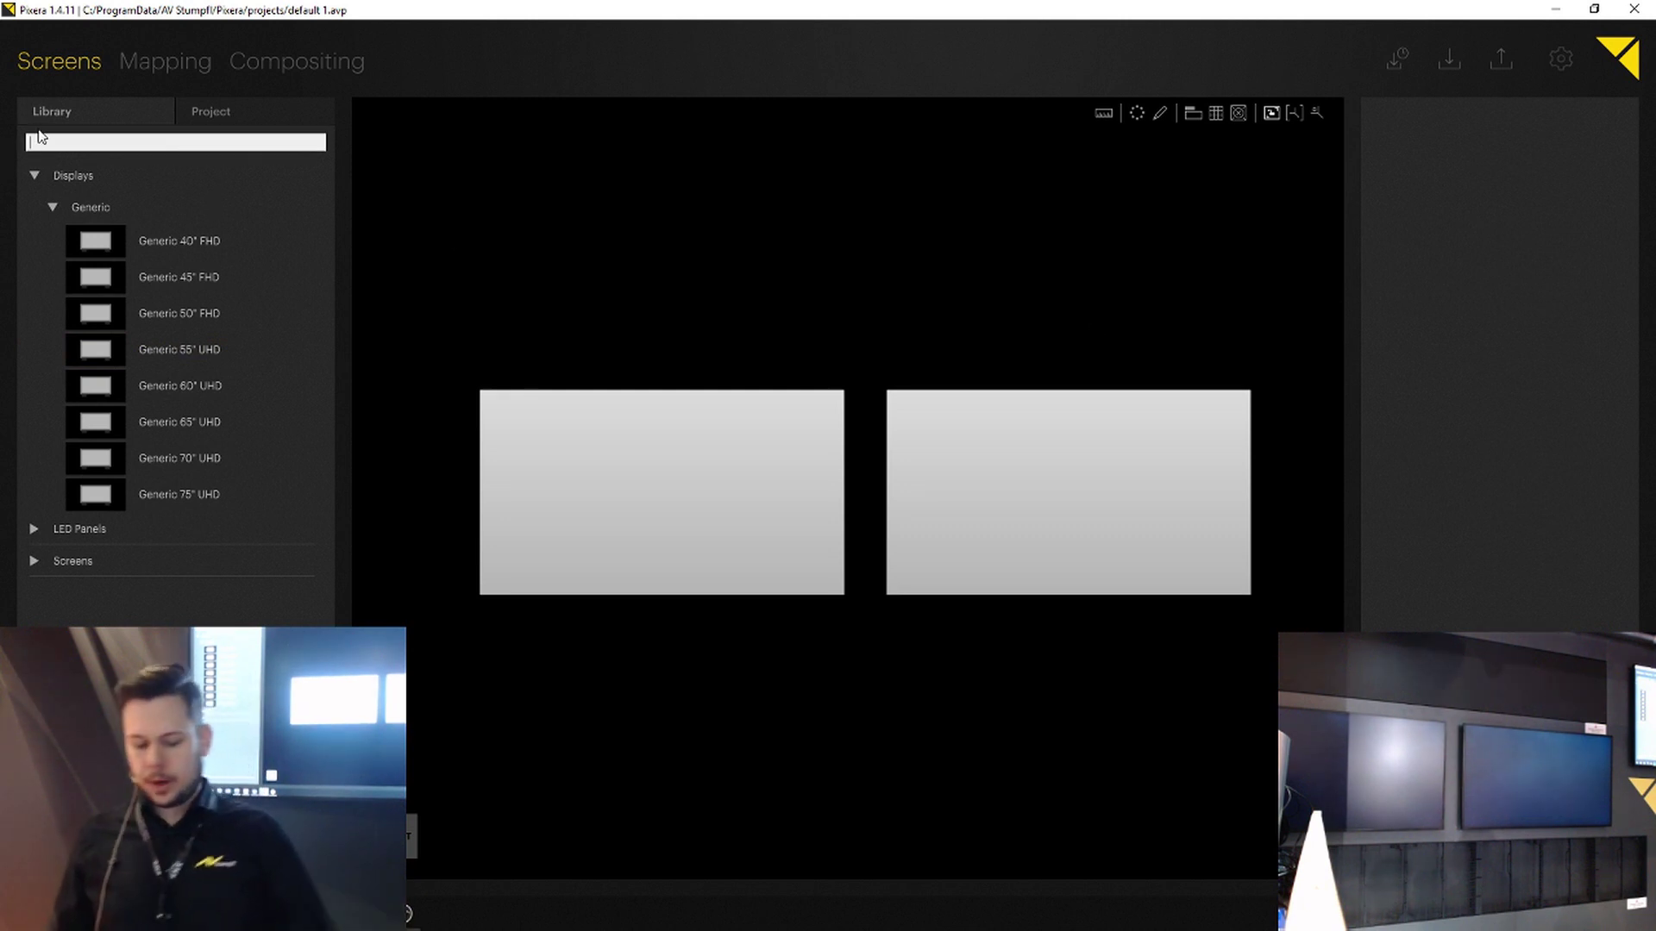
pyautogui.write('dia')
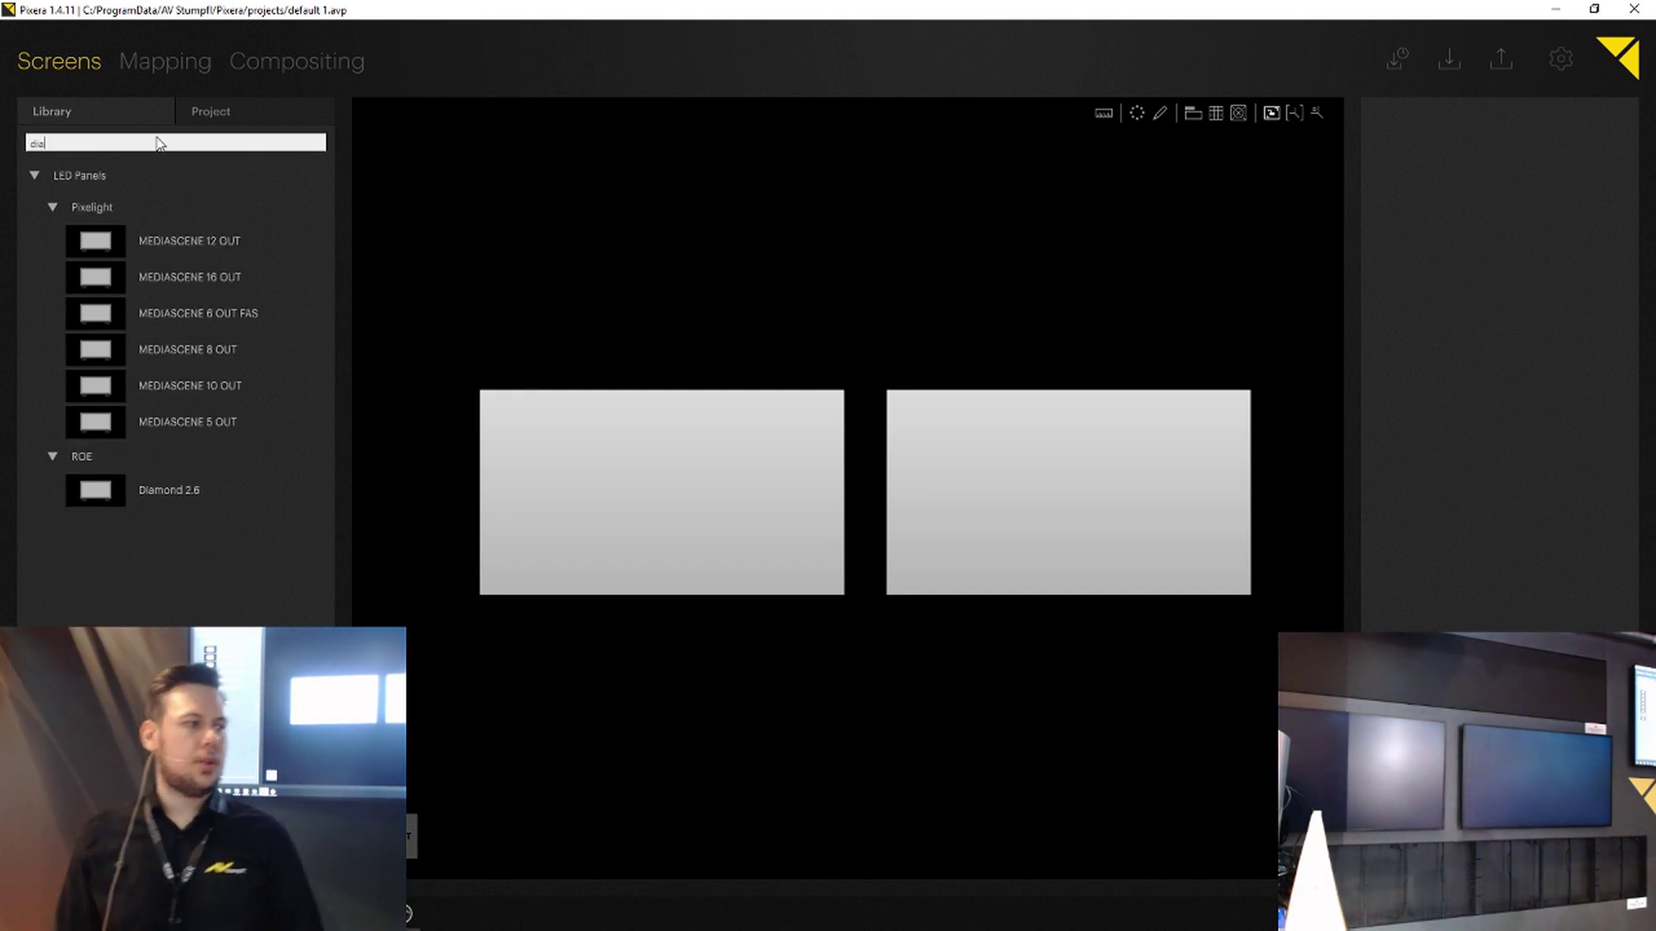
pyautogui.write('m')
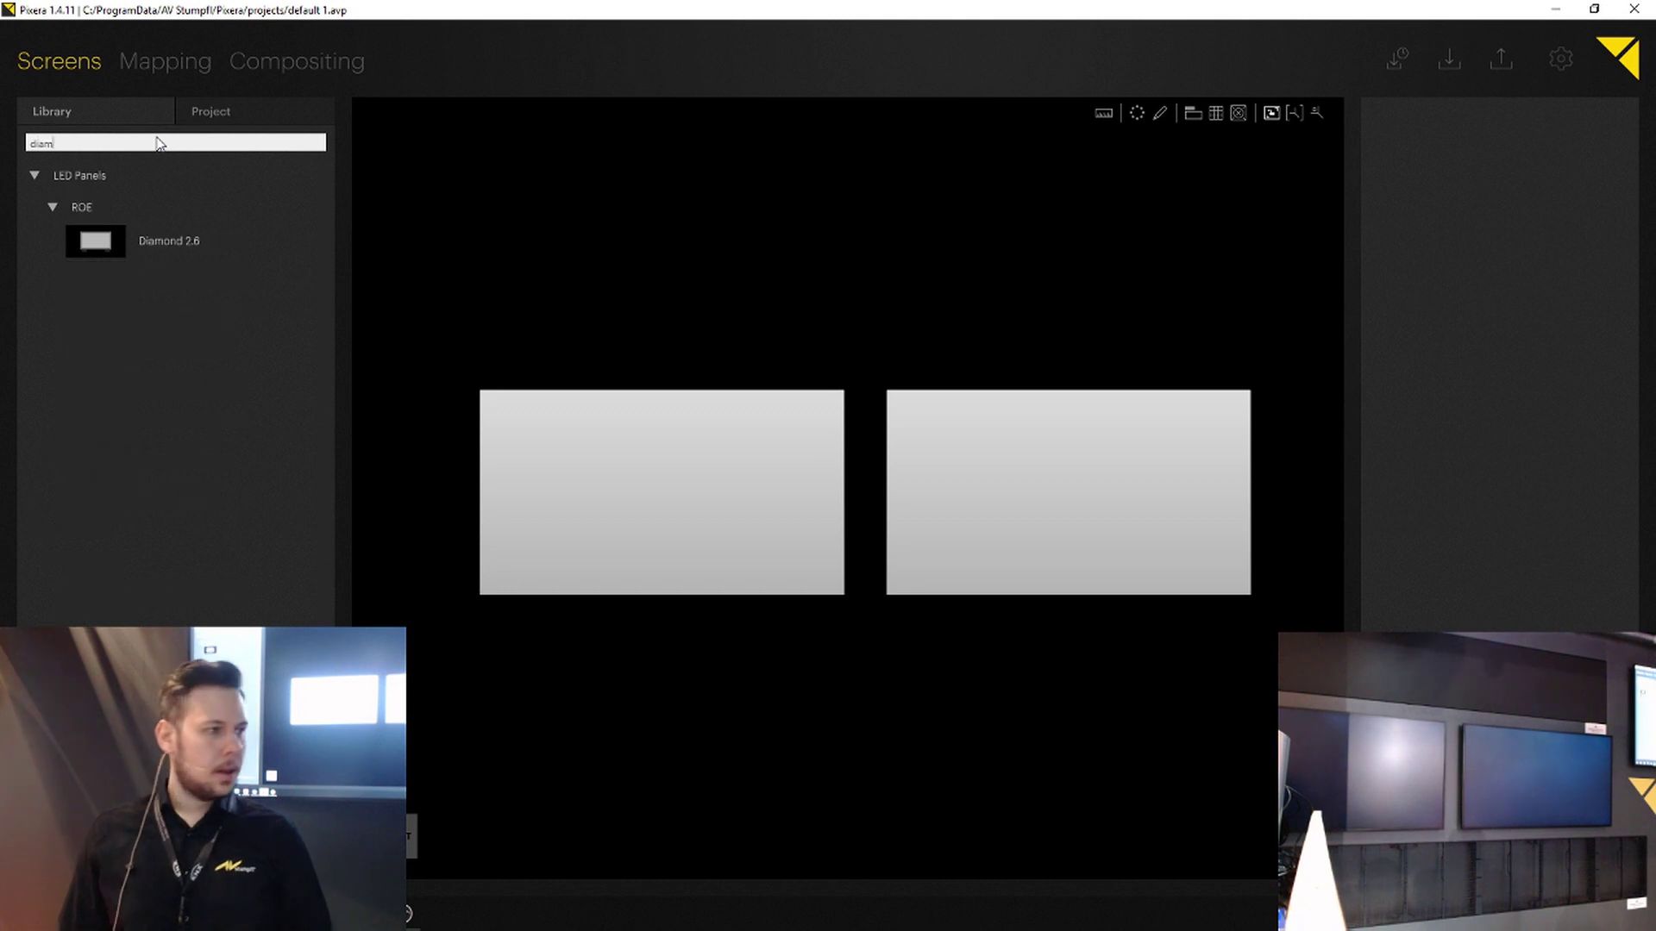
pyautogui.click(150, 250)
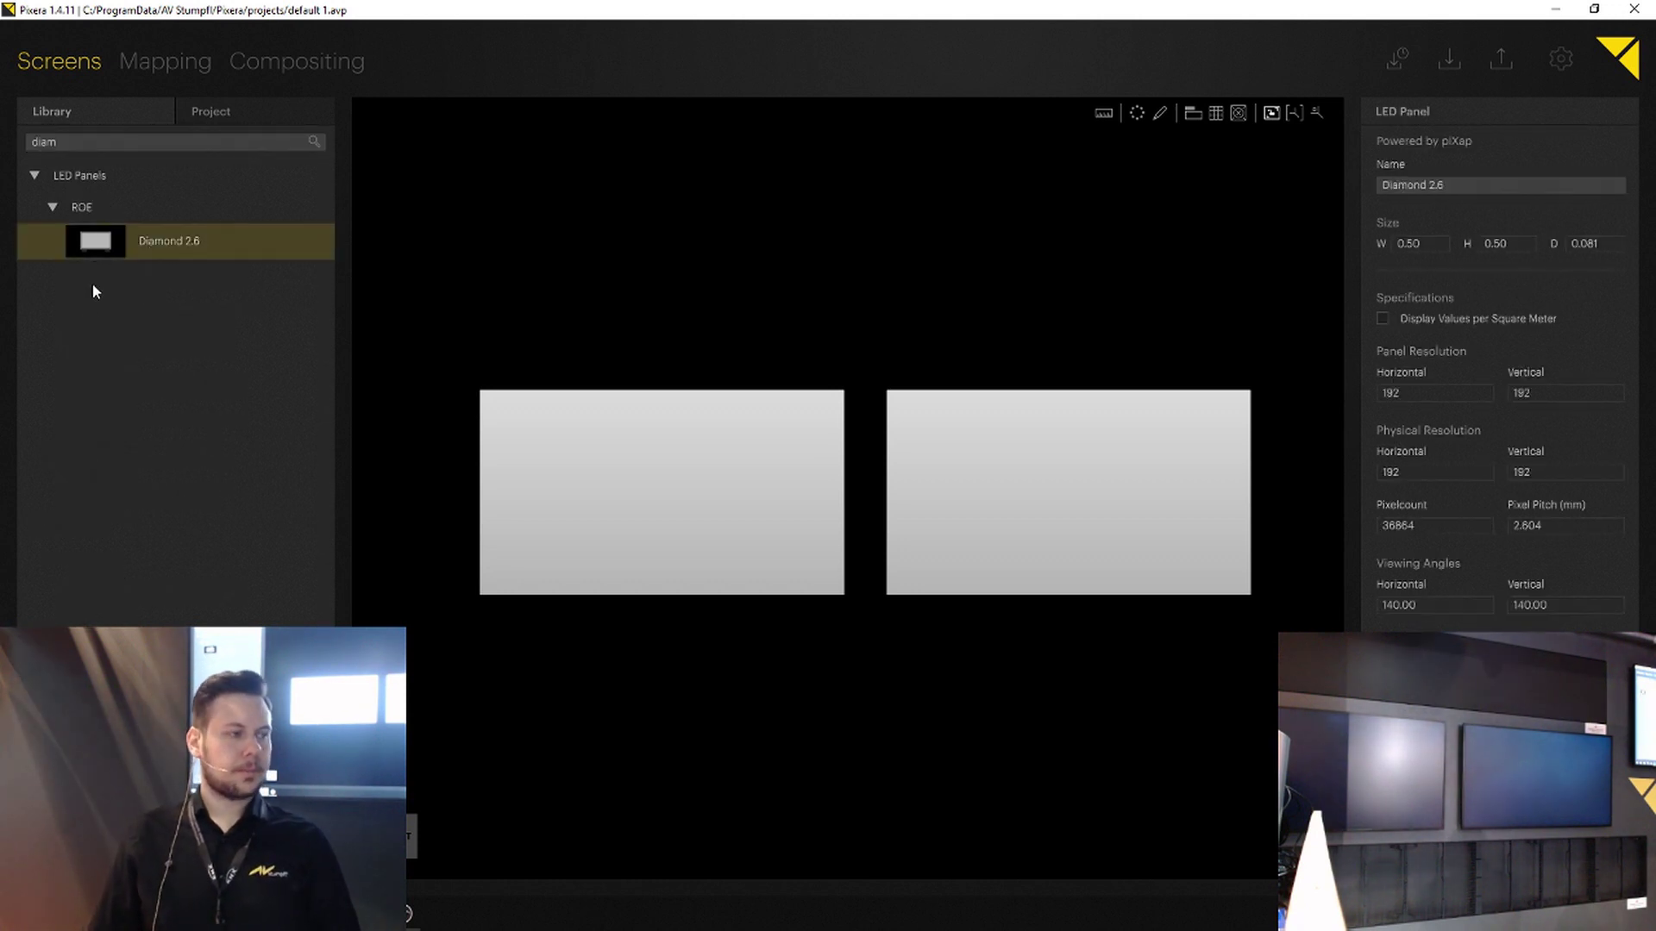
pyautogui.moveTo(87, 242); pyautogui.dragTo(797, 284)
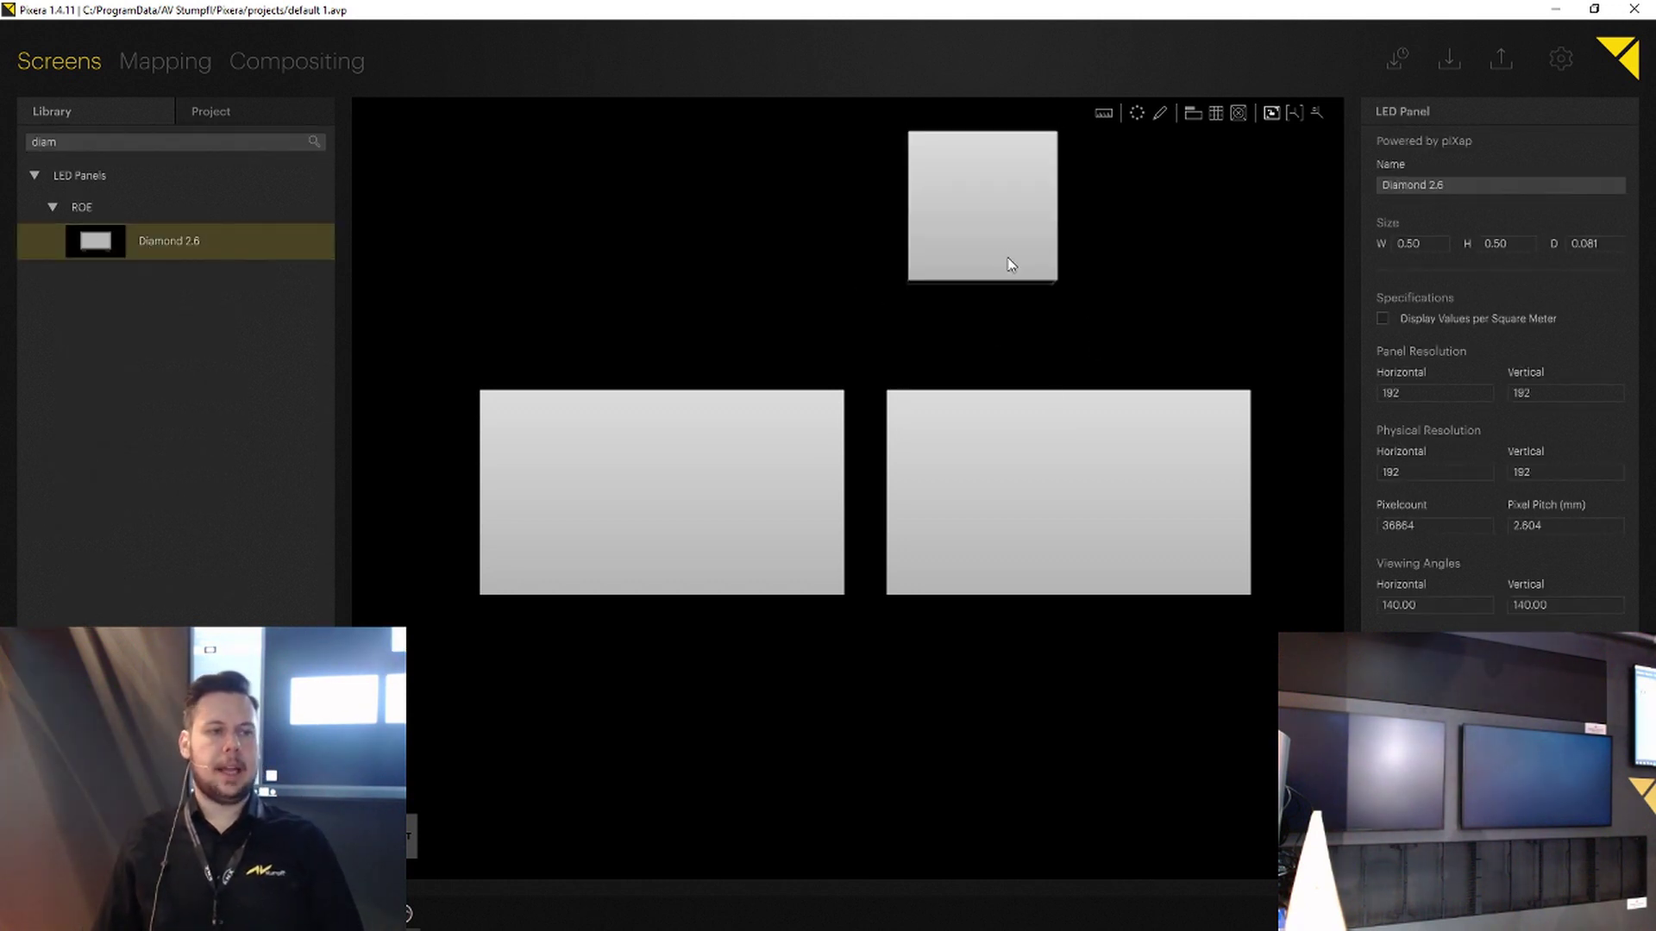
pyautogui.moveTo(991, 255); pyautogui.dragTo(688, 282)
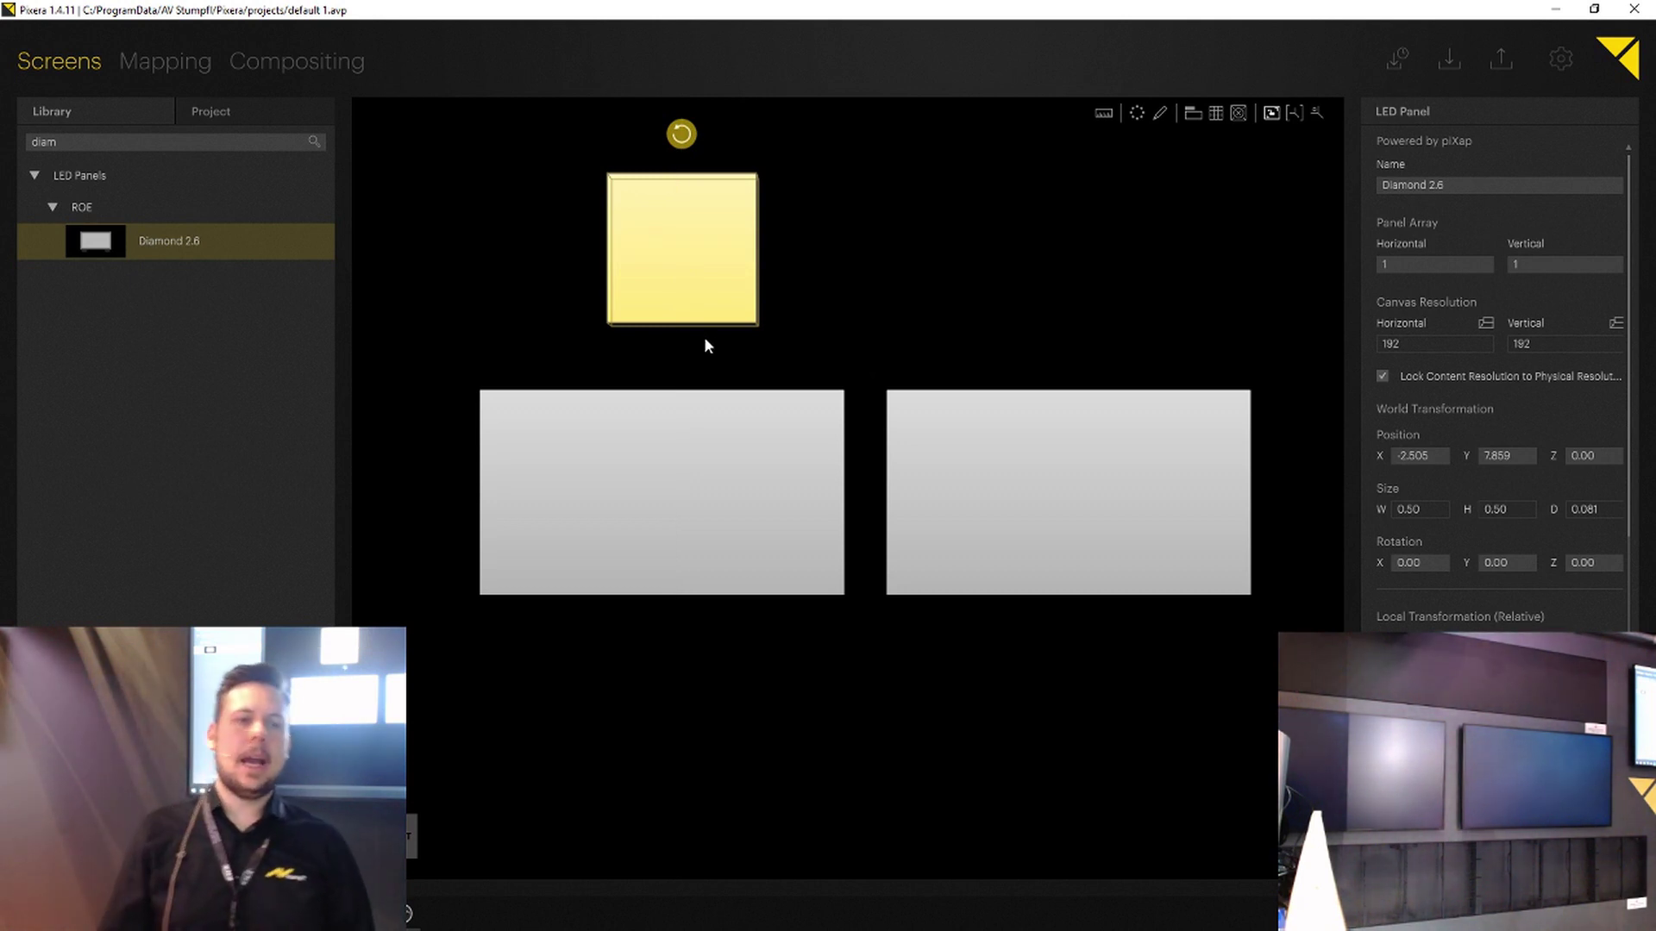
# Step: Set the Diamond 2.6 Panel Array Horizontal to 6 and centre the layout in view
pyautogui.doubleClick(1430, 270)
pyautogui.write('6')
pyautogui.press('Return')
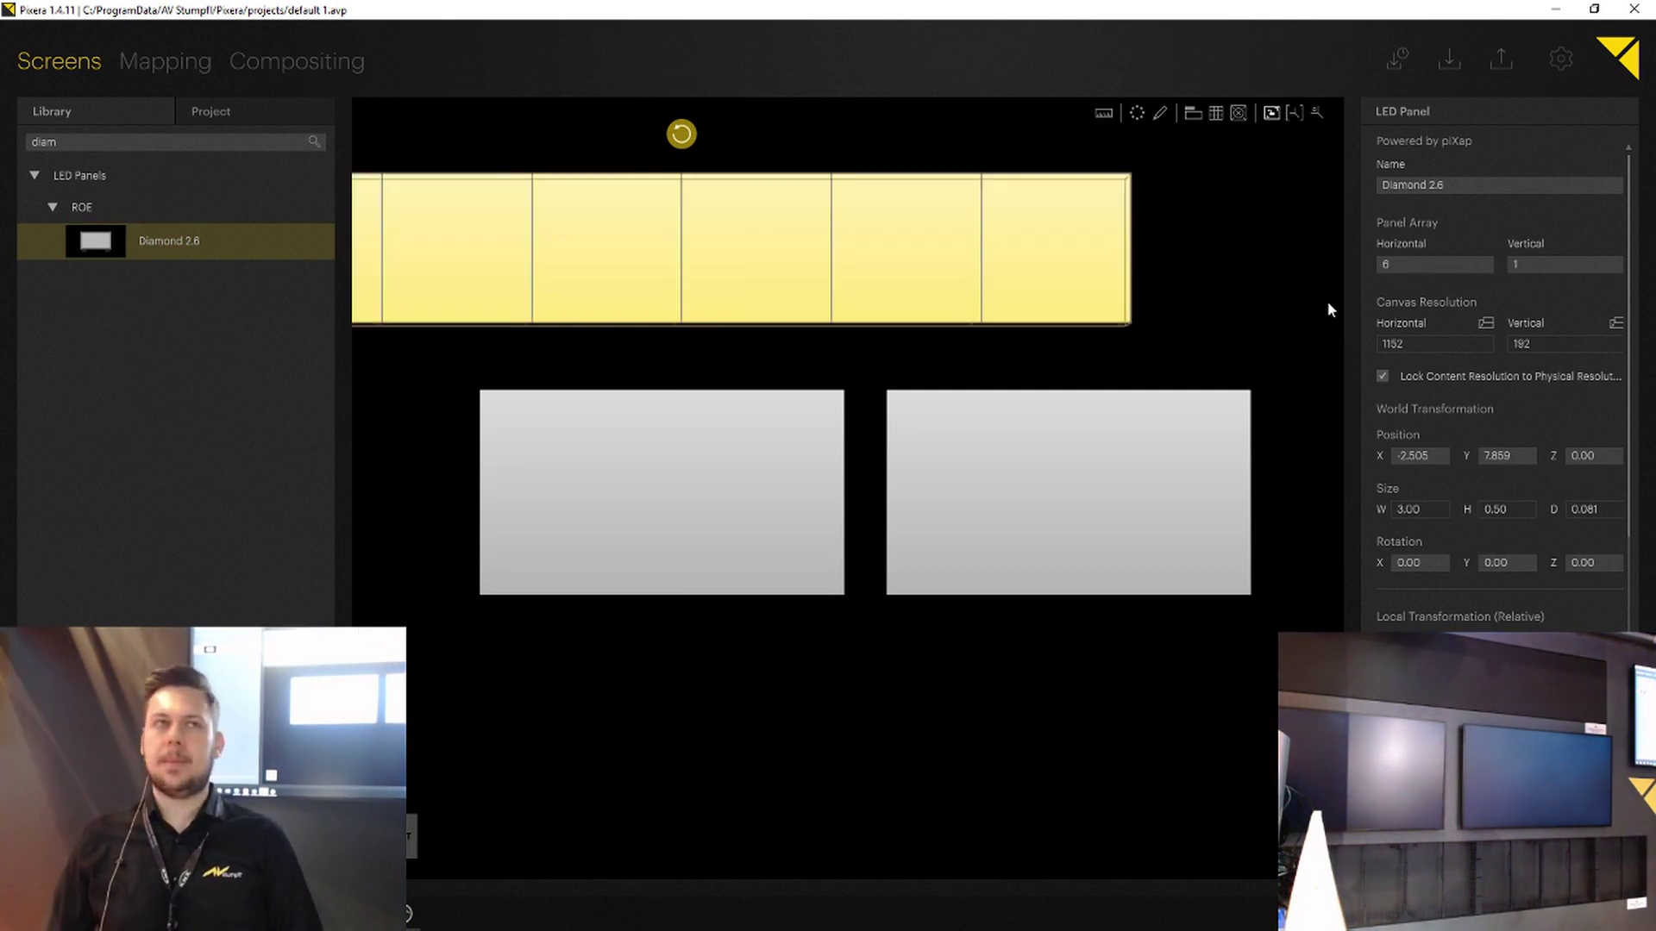
pyautogui.scroll(-4, 725, 421)
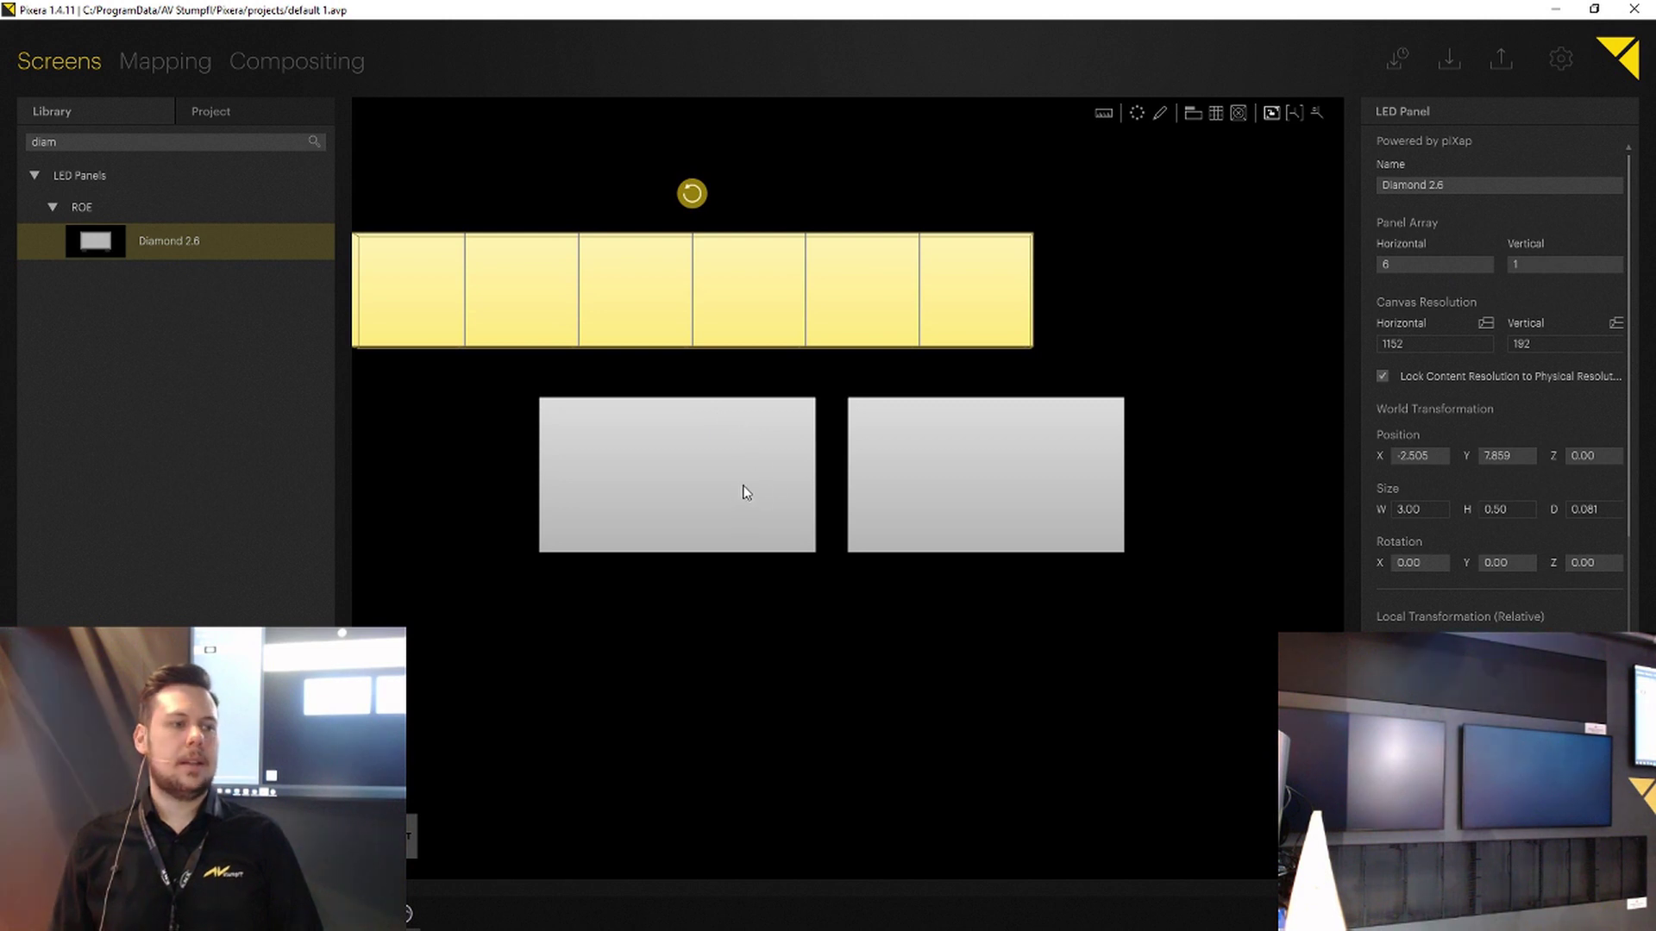
pyautogui.moveTo(752, 488); pyautogui.dragTo(816, 491, button='middle')
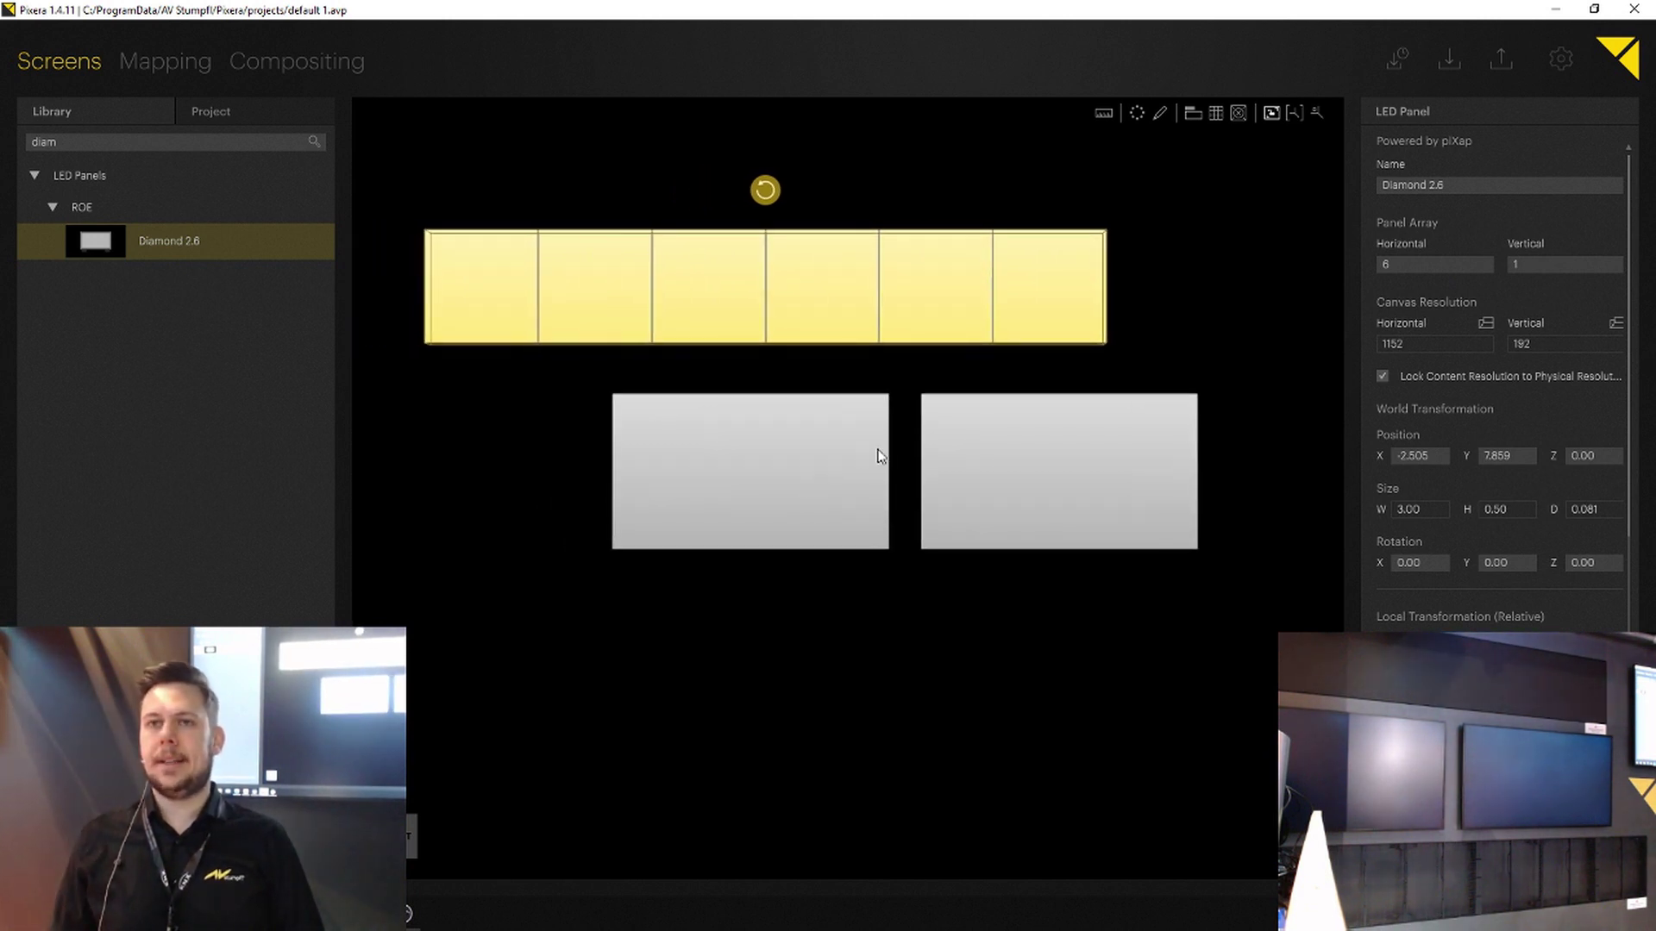
pyautogui.scroll(-10, 1539, 332)
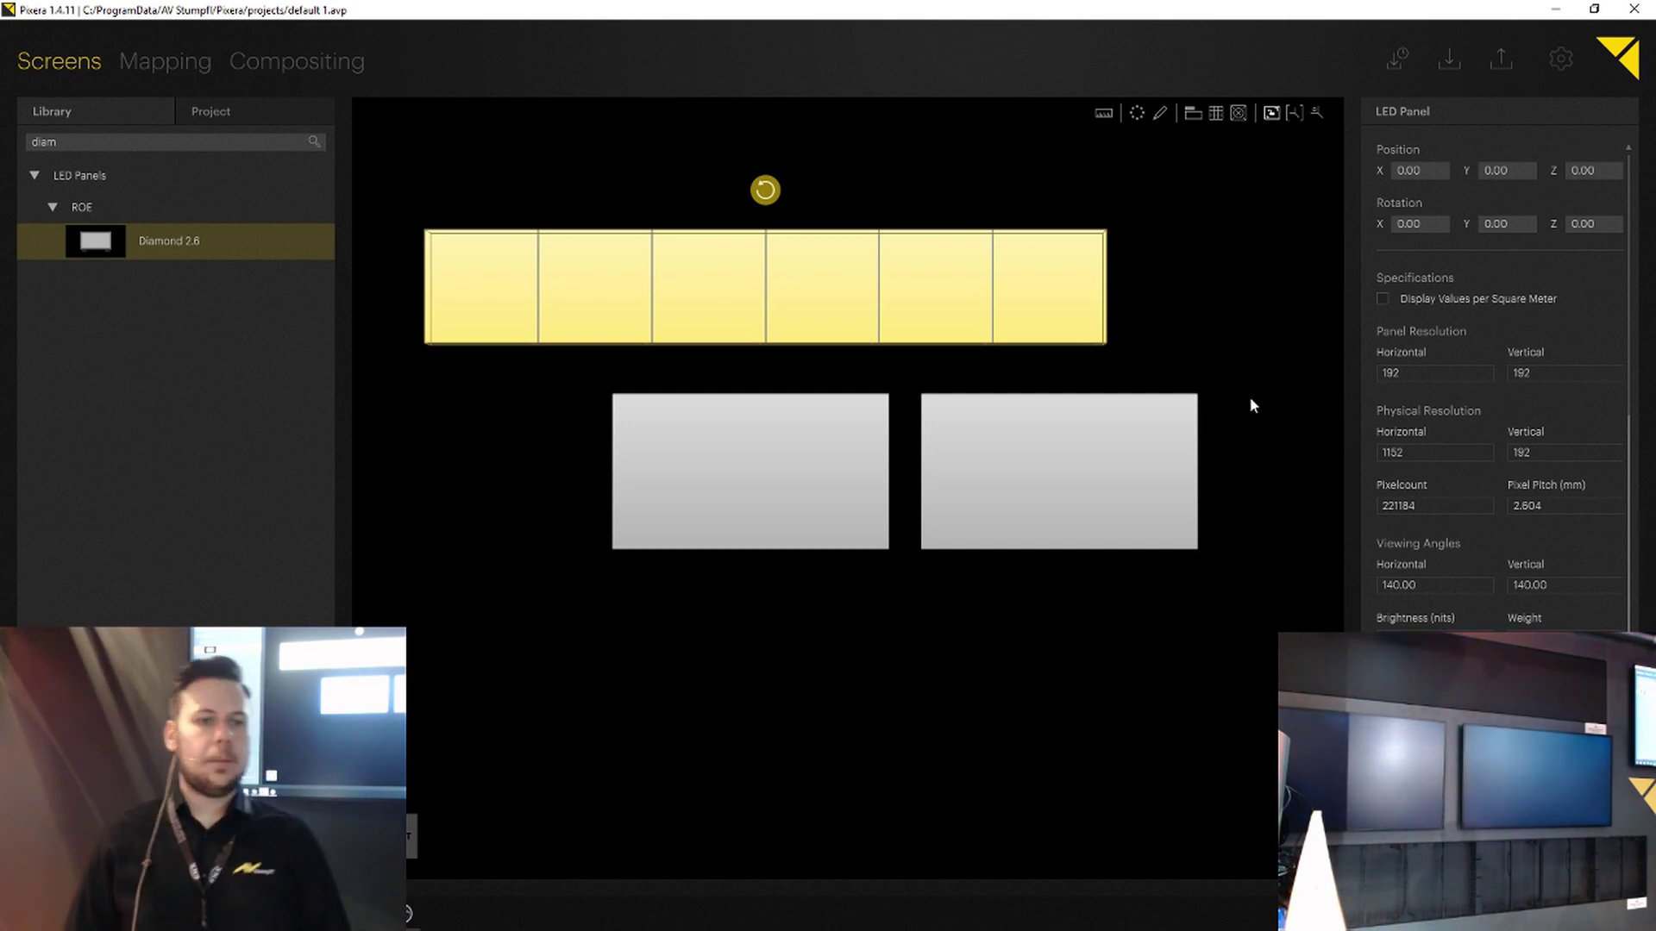
# Step: Snap the Diamond 2.6 wall onto the displays' top edges and raise it by 0.12
pyautogui.scroll(6, 1472, 308)
pyautogui.moveTo(1072, 350); pyautogui.dragTo(1182, 437)
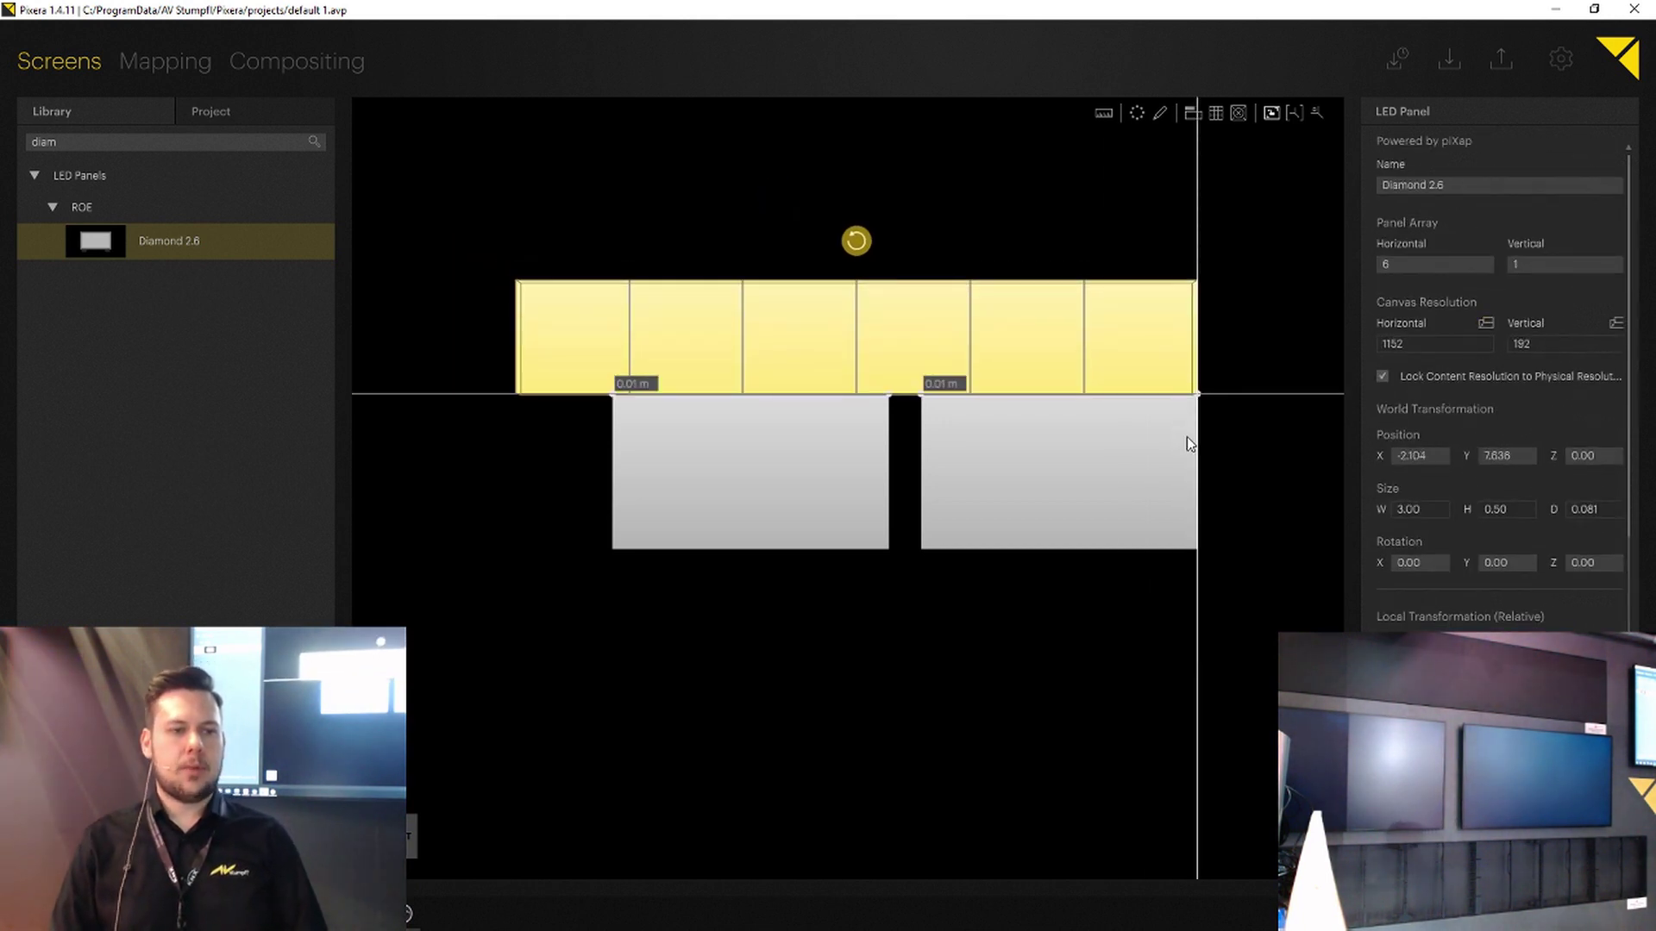
pyautogui.click(1518, 460)
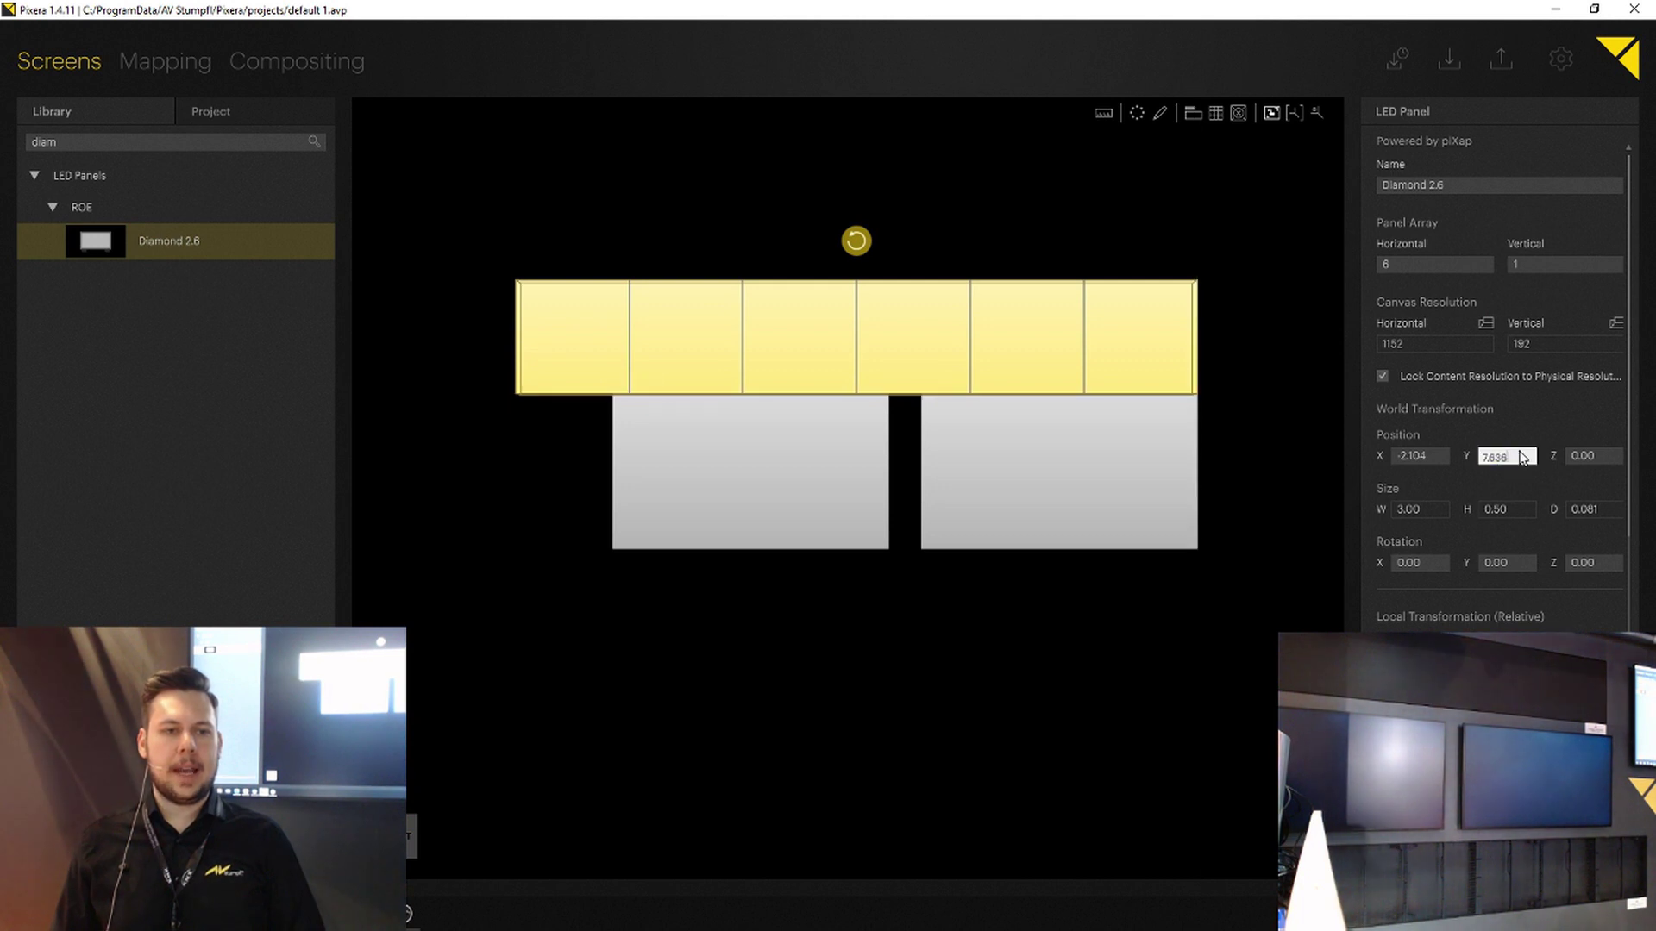
pyautogui.write('+0.12')
pyautogui.press('Return')
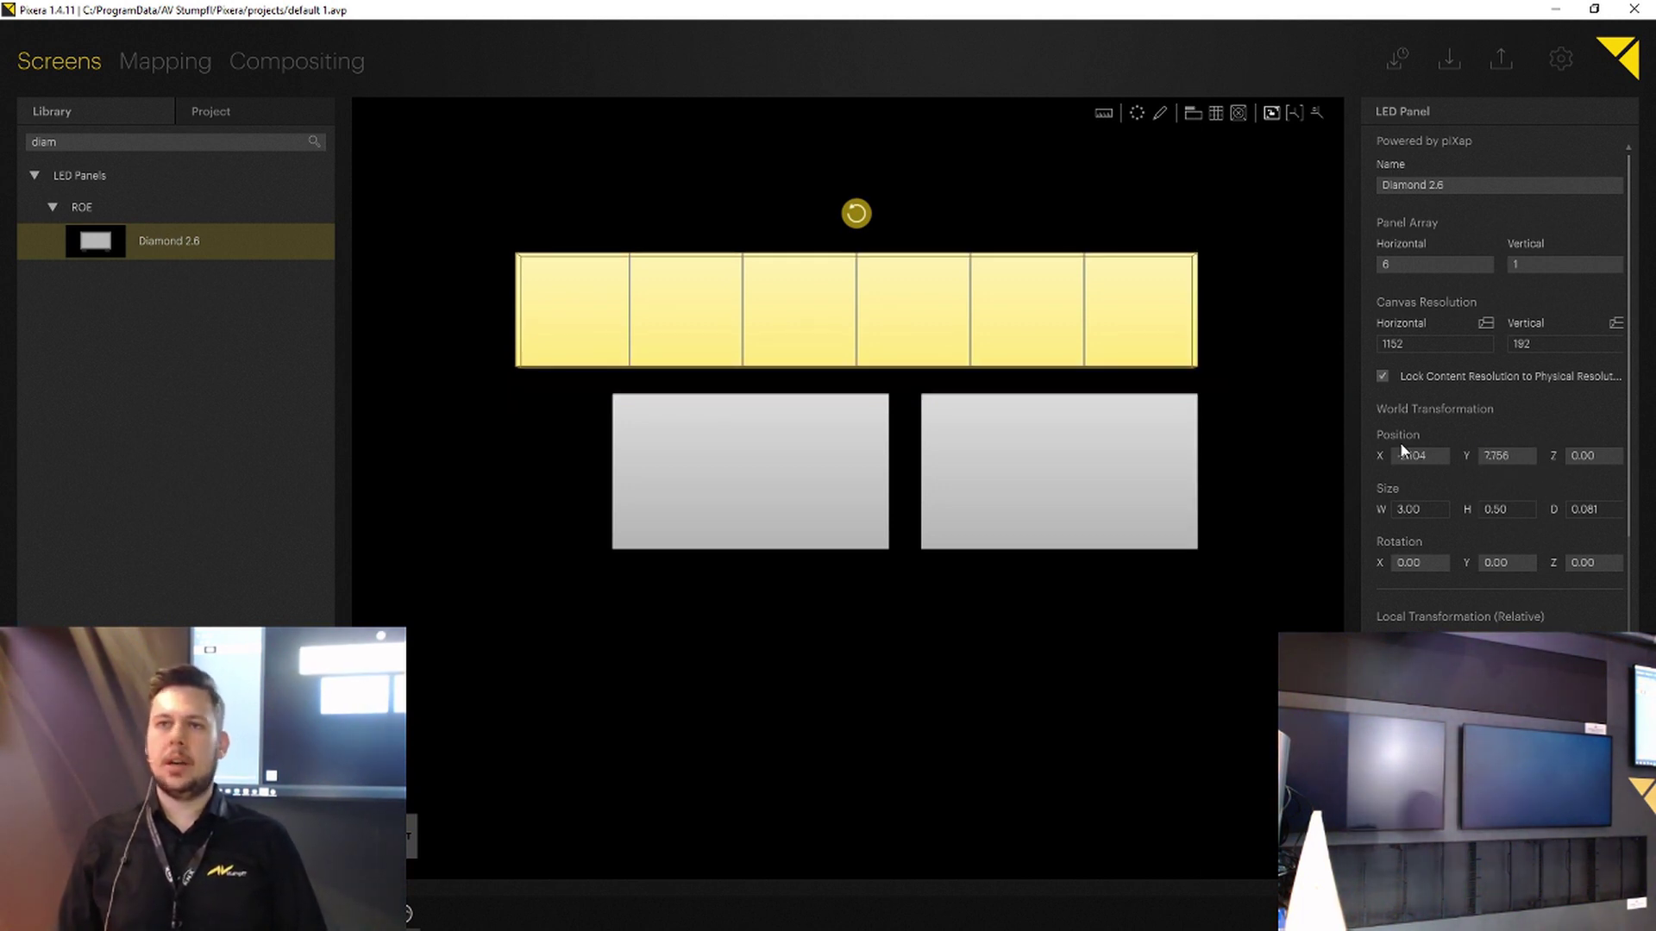
# Step: Search 'van', add a Vanish 8 panel three panels wide, and move it beneath the displays
pyautogui.click(76, 142)
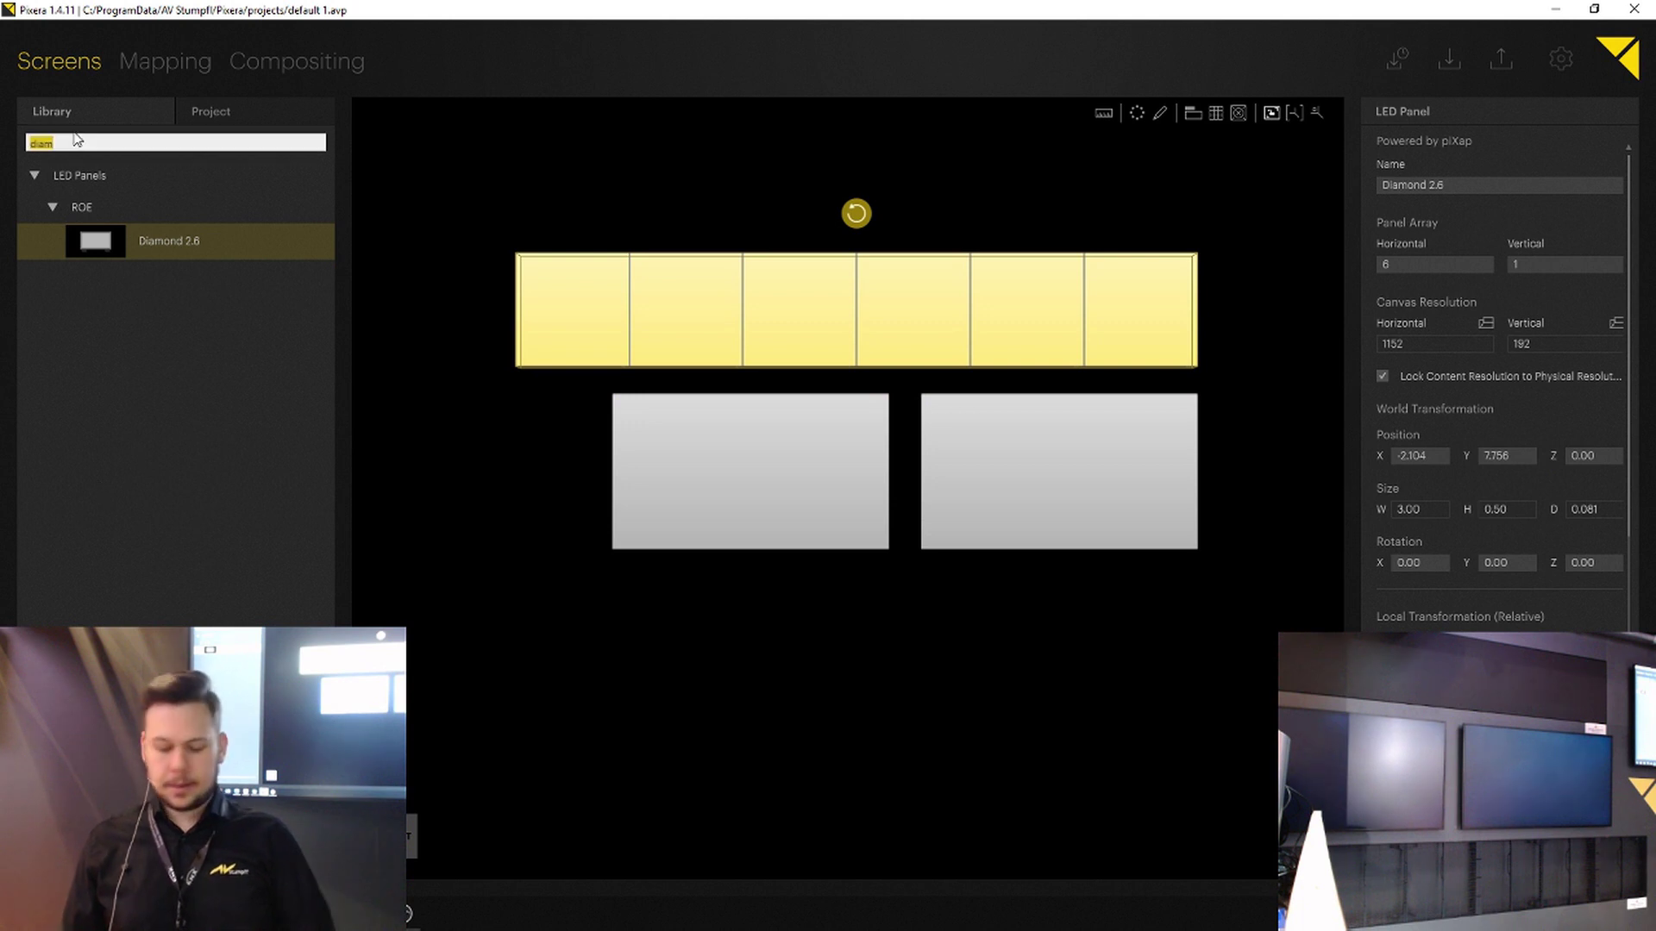
pyautogui.write('van')
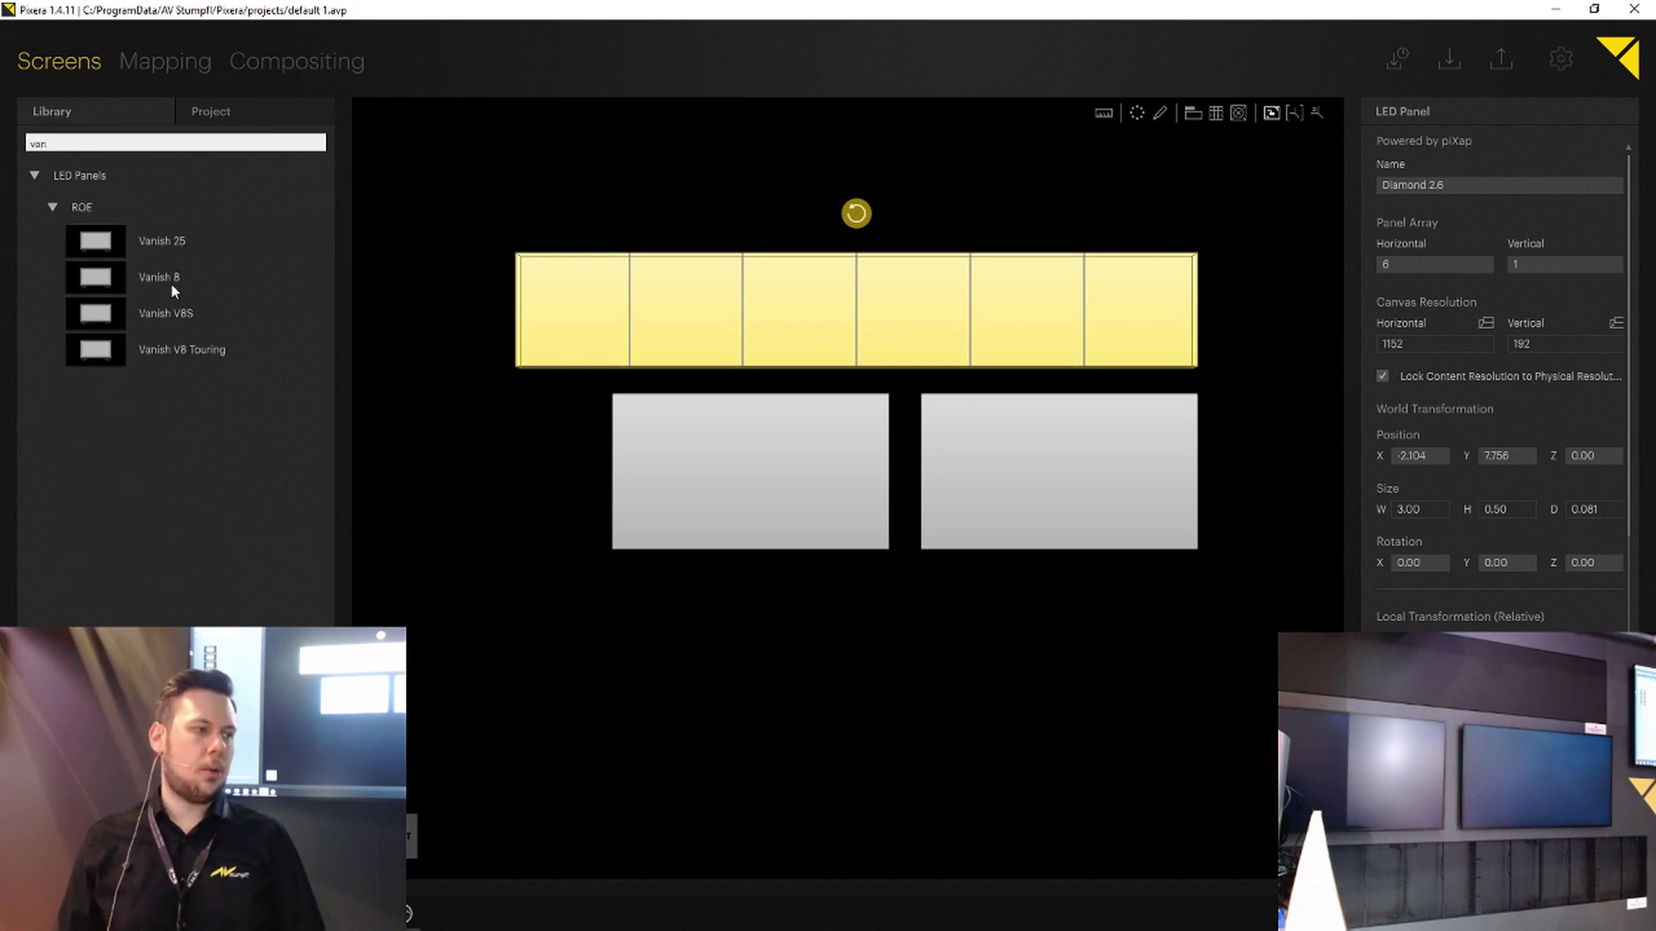
pyautogui.moveTo(89, 281); pyautogui.dragTo(689, 676)
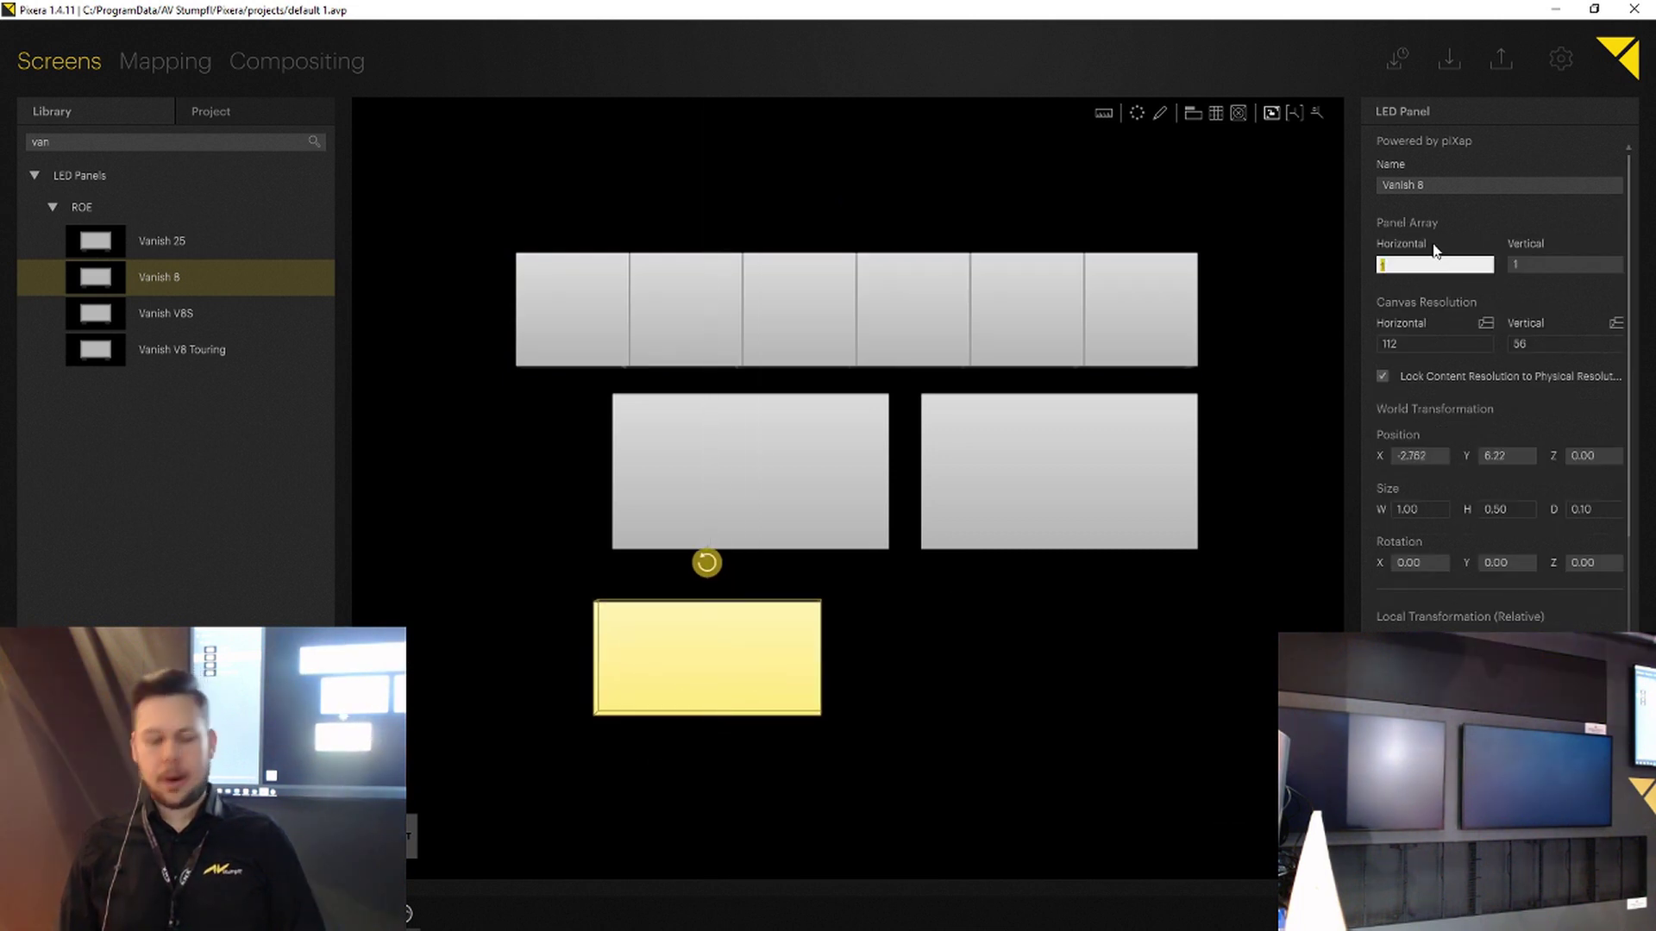
pyautogui.write('3')
pyautogui.press('Return')
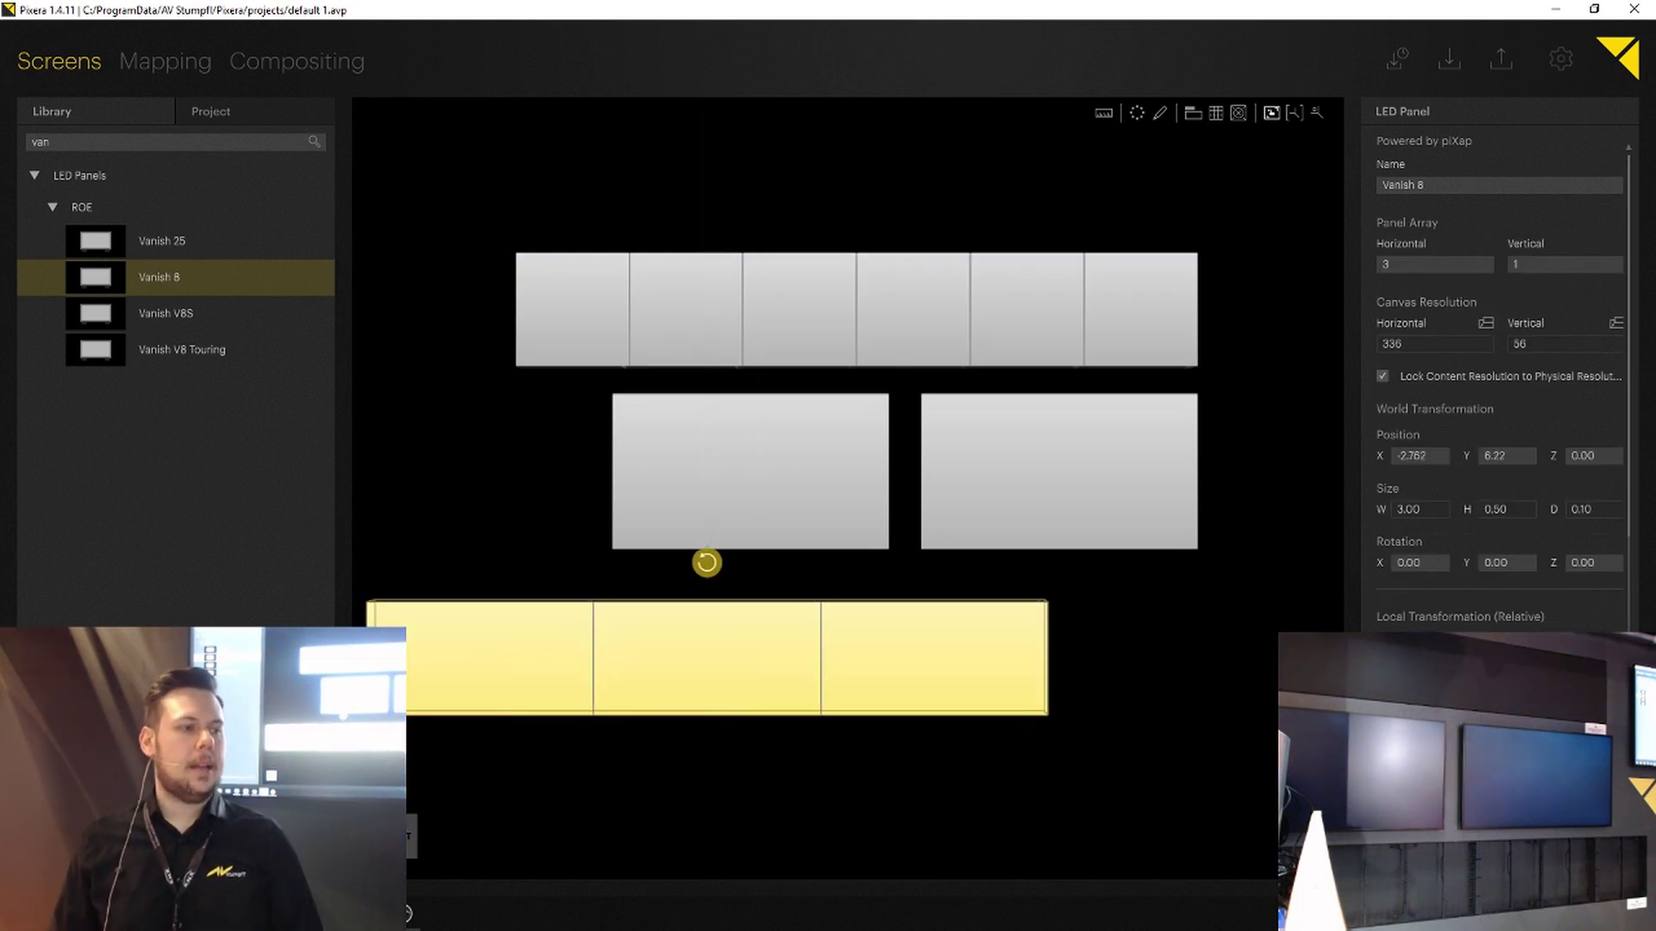
pyautogui.moveTo(418, 640); pyautogui.dragTo(684, 590)
# Step: Lower the Vanish 8 strip by 0.12 to Position Y 6.331, then deselect it
pyautogui.doubleClick(1516, 456)
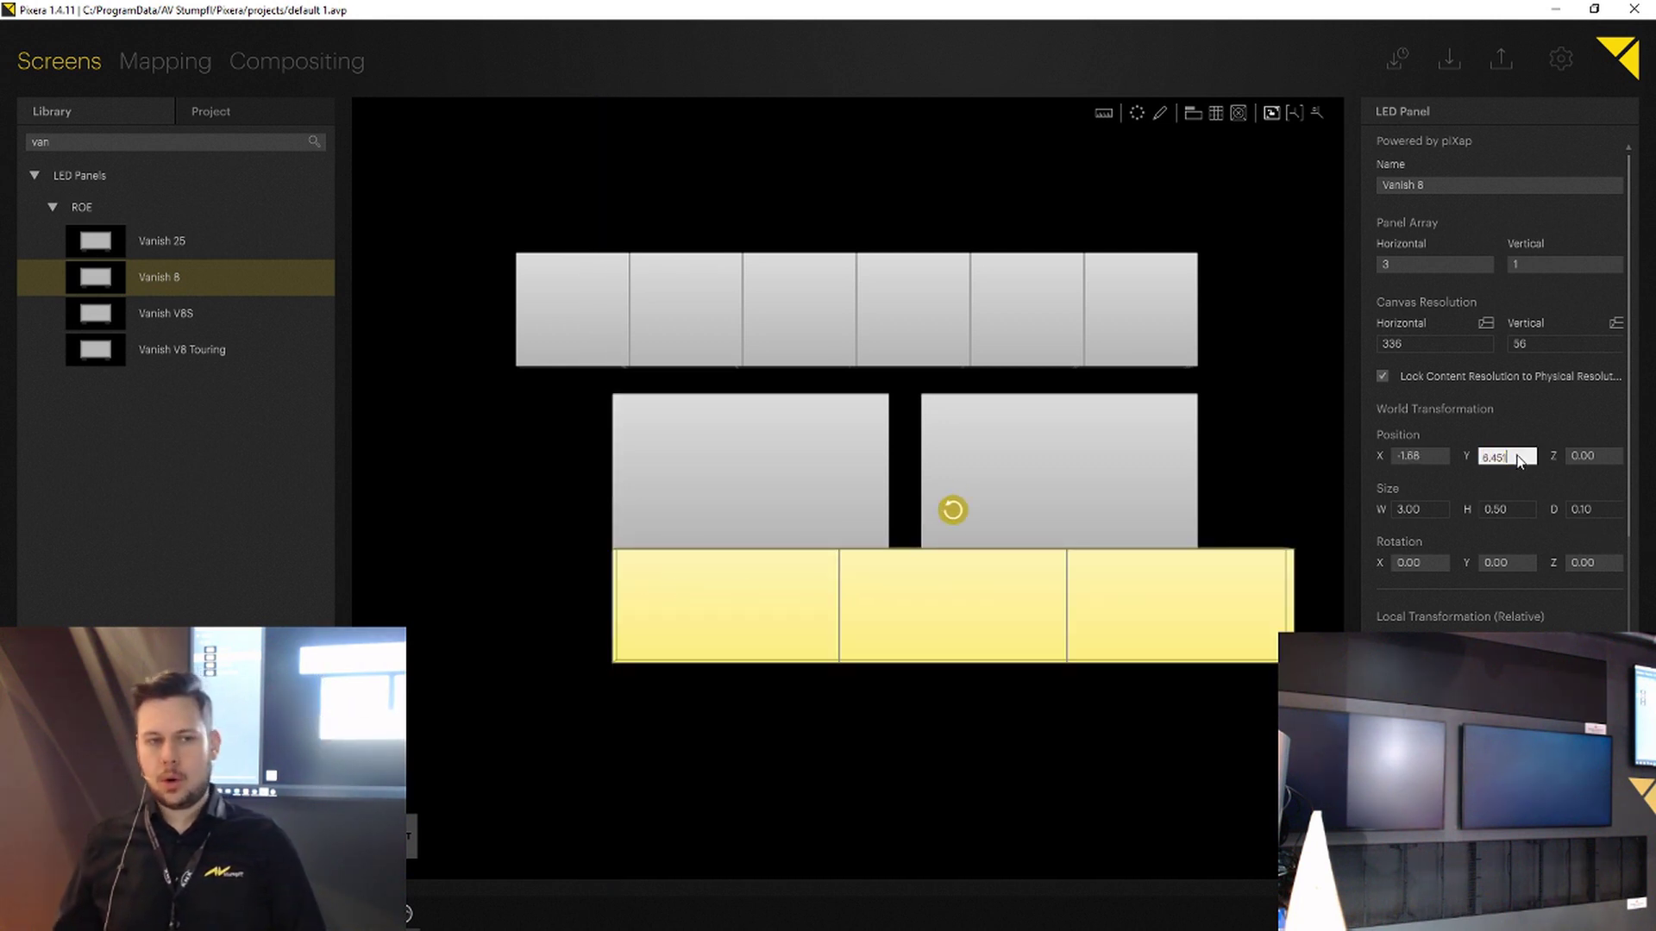
pyautogui.write('-0.12')
pyautogui.press('Return')
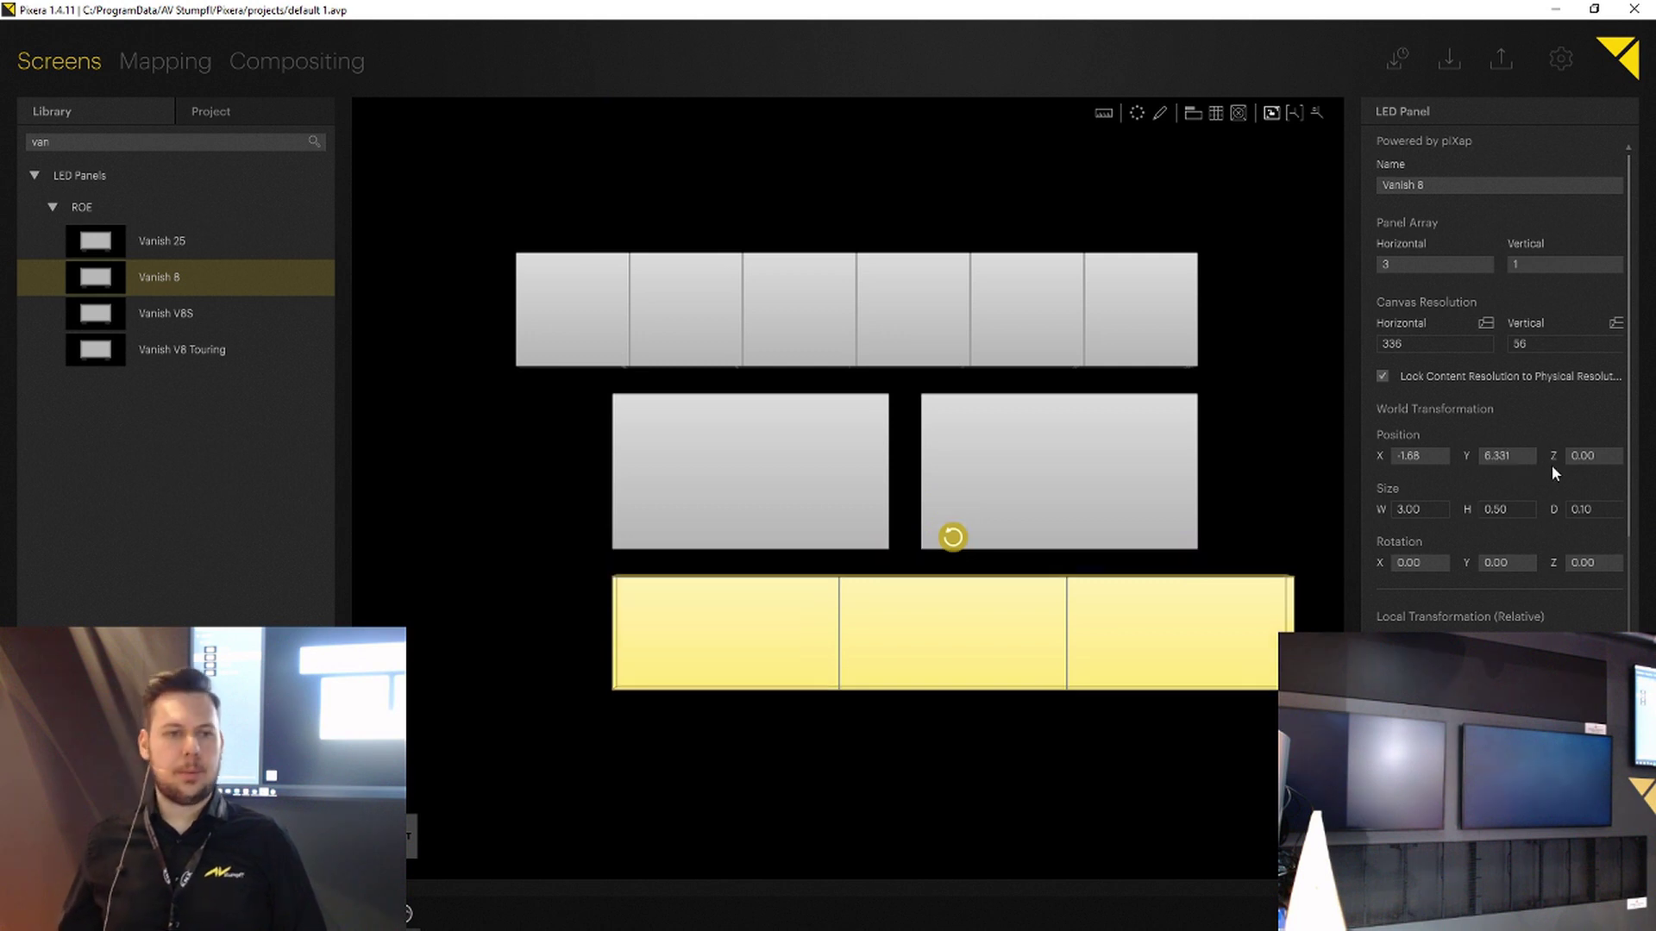
pyautogui.click(735, 178)
pyautogui.moveTo(1127, 336); pyautogui.dragTo(1094, 340, button='middle')
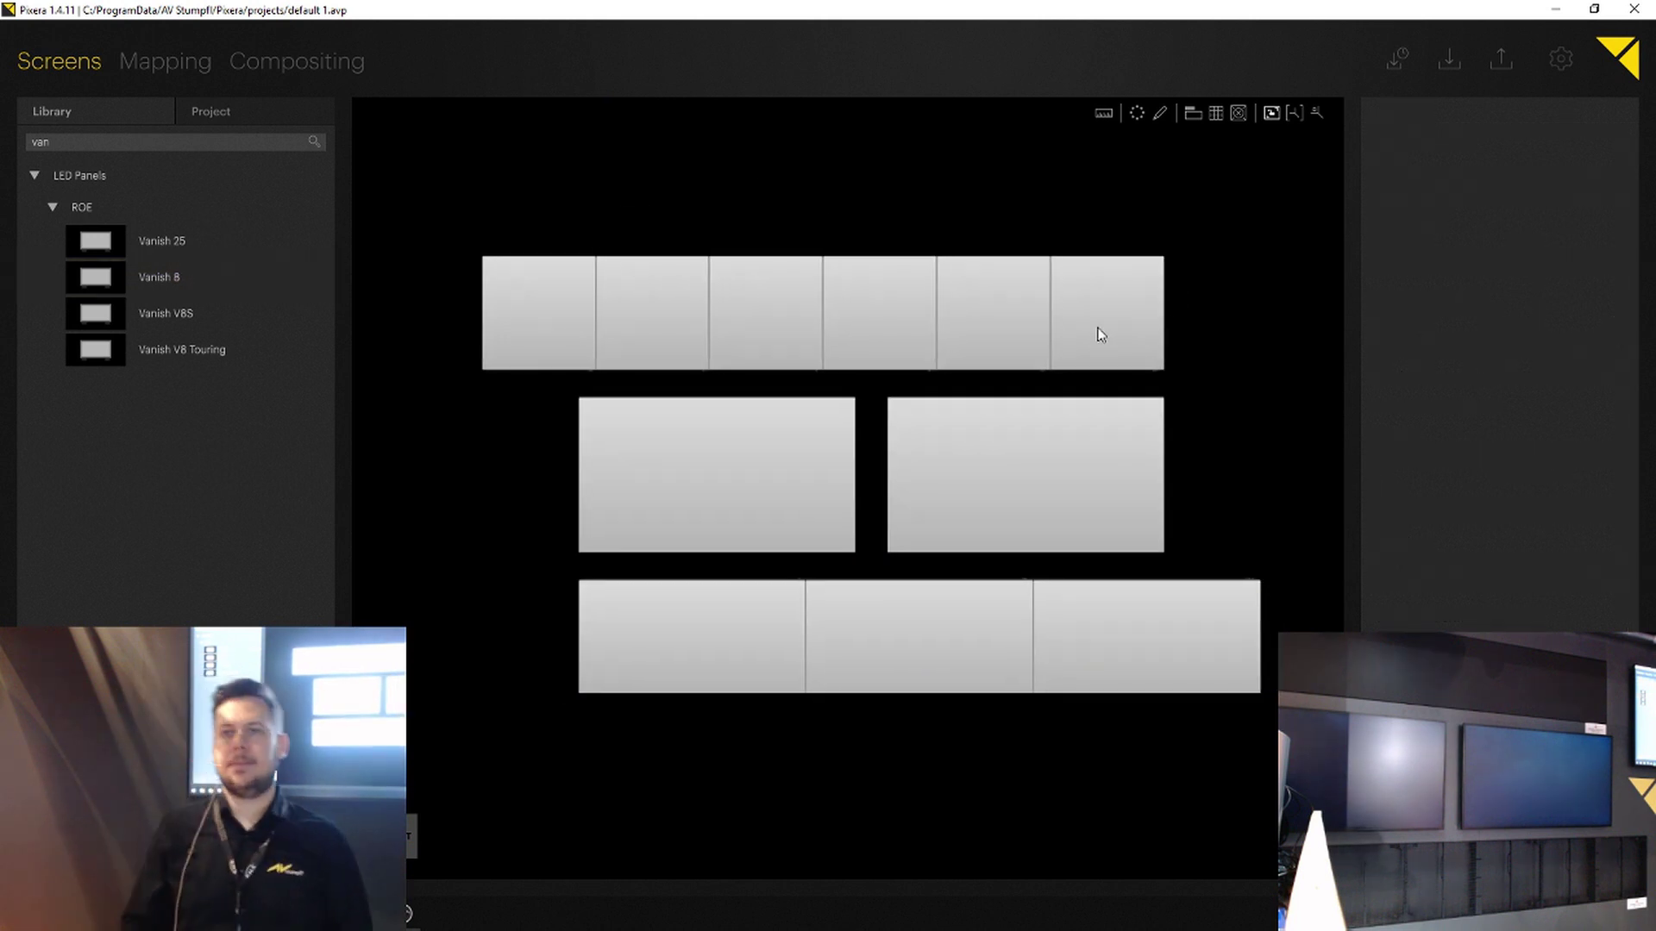
# Step: Open Mapping, show the Live tree, and select server PX2-21542 then its Quadro RTX 6000 card
pyautogui.click(181, 76)
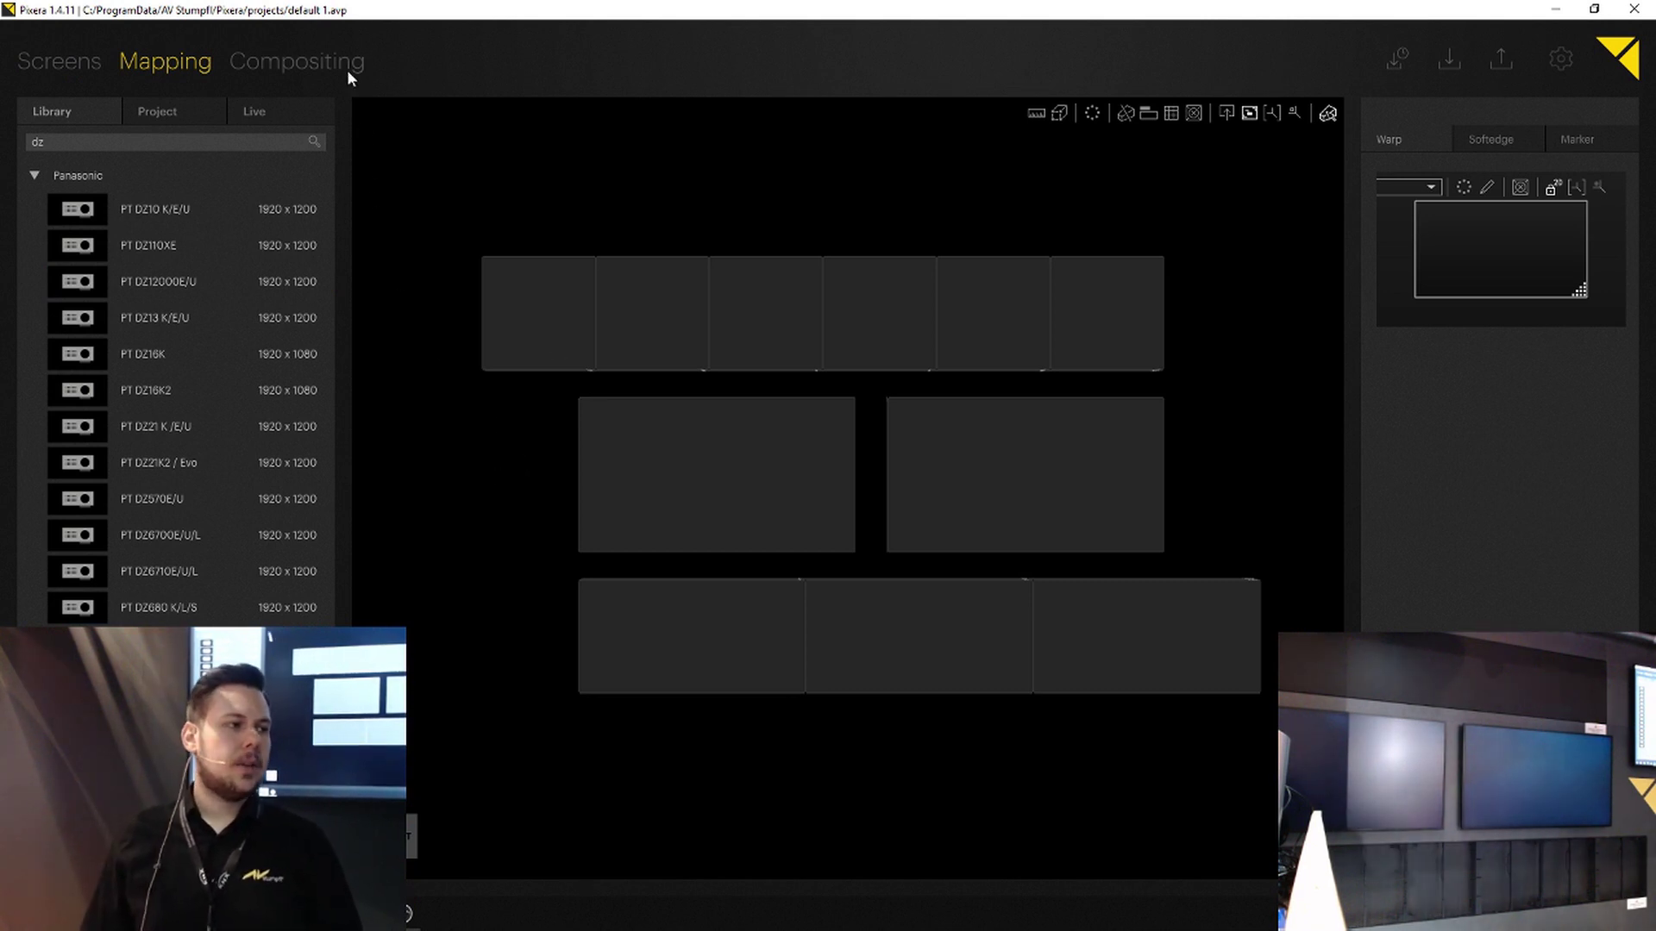
pyautogui.click(272, 112)
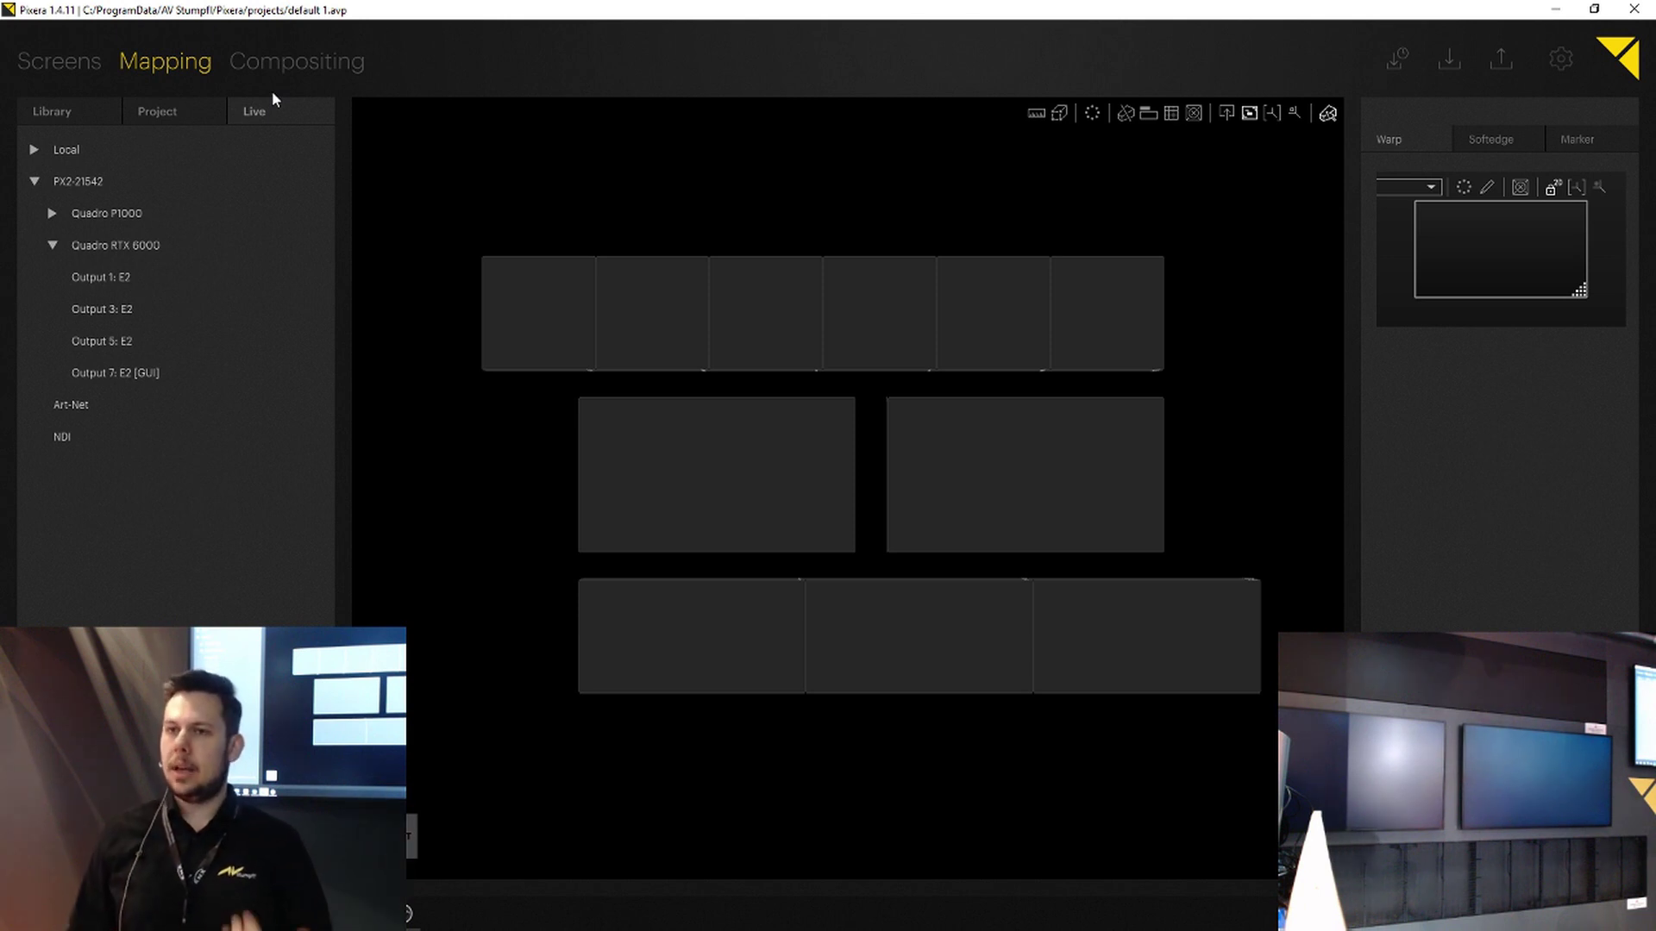
pyautogui.click(75, 182)
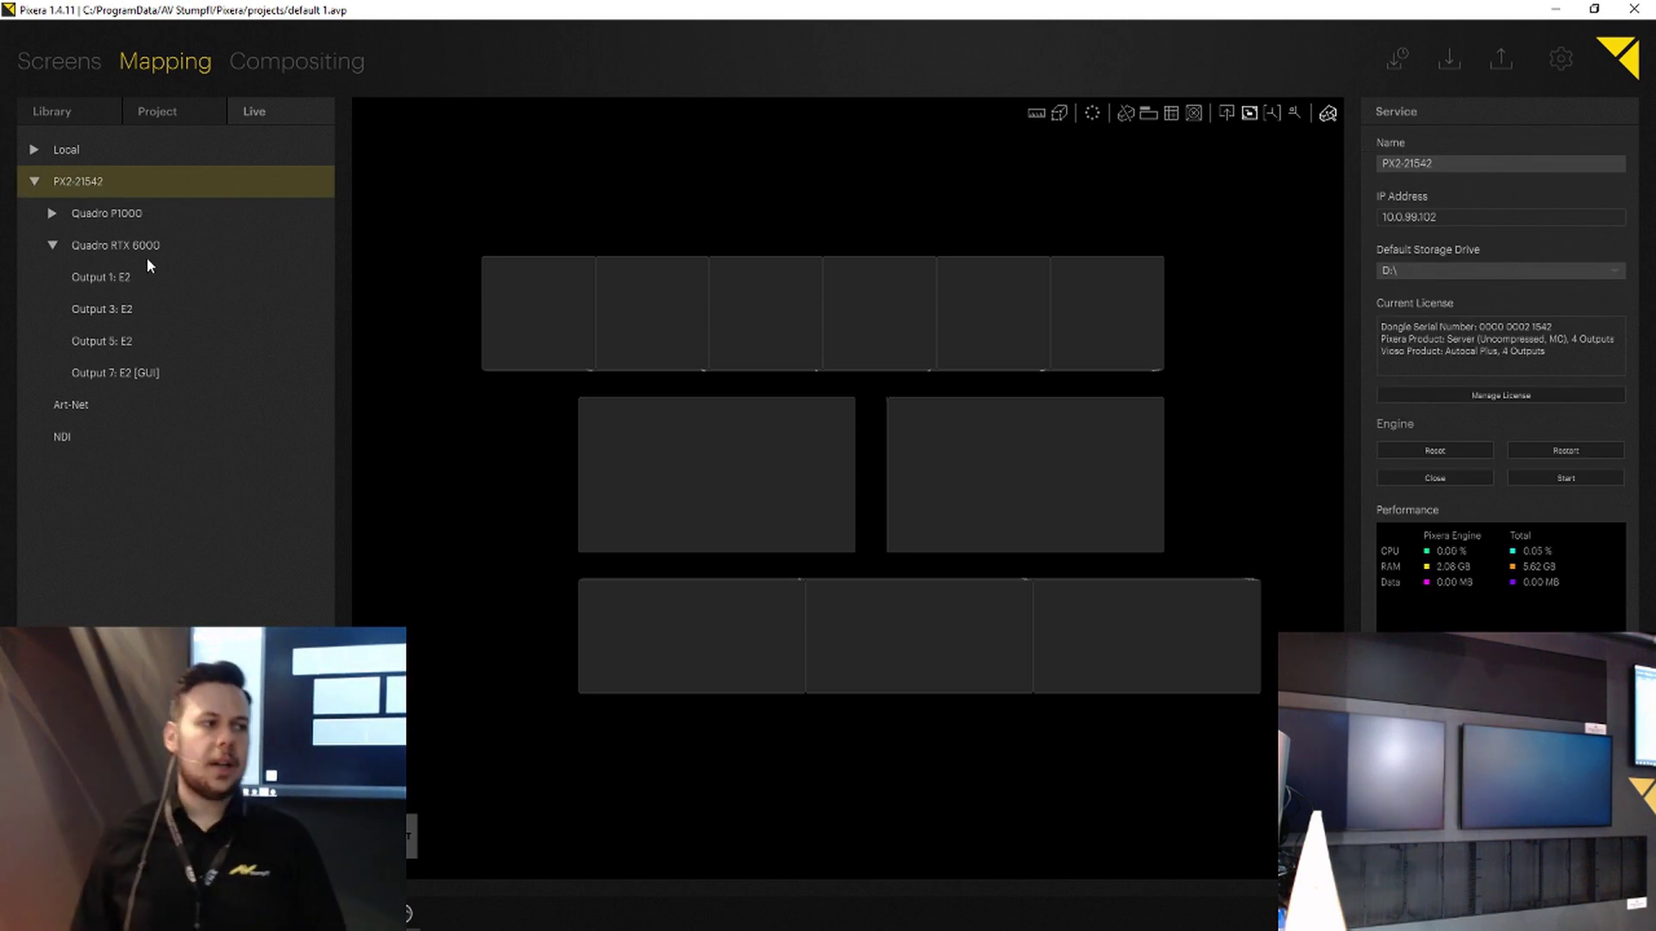
pyautogui.click(121, 250)
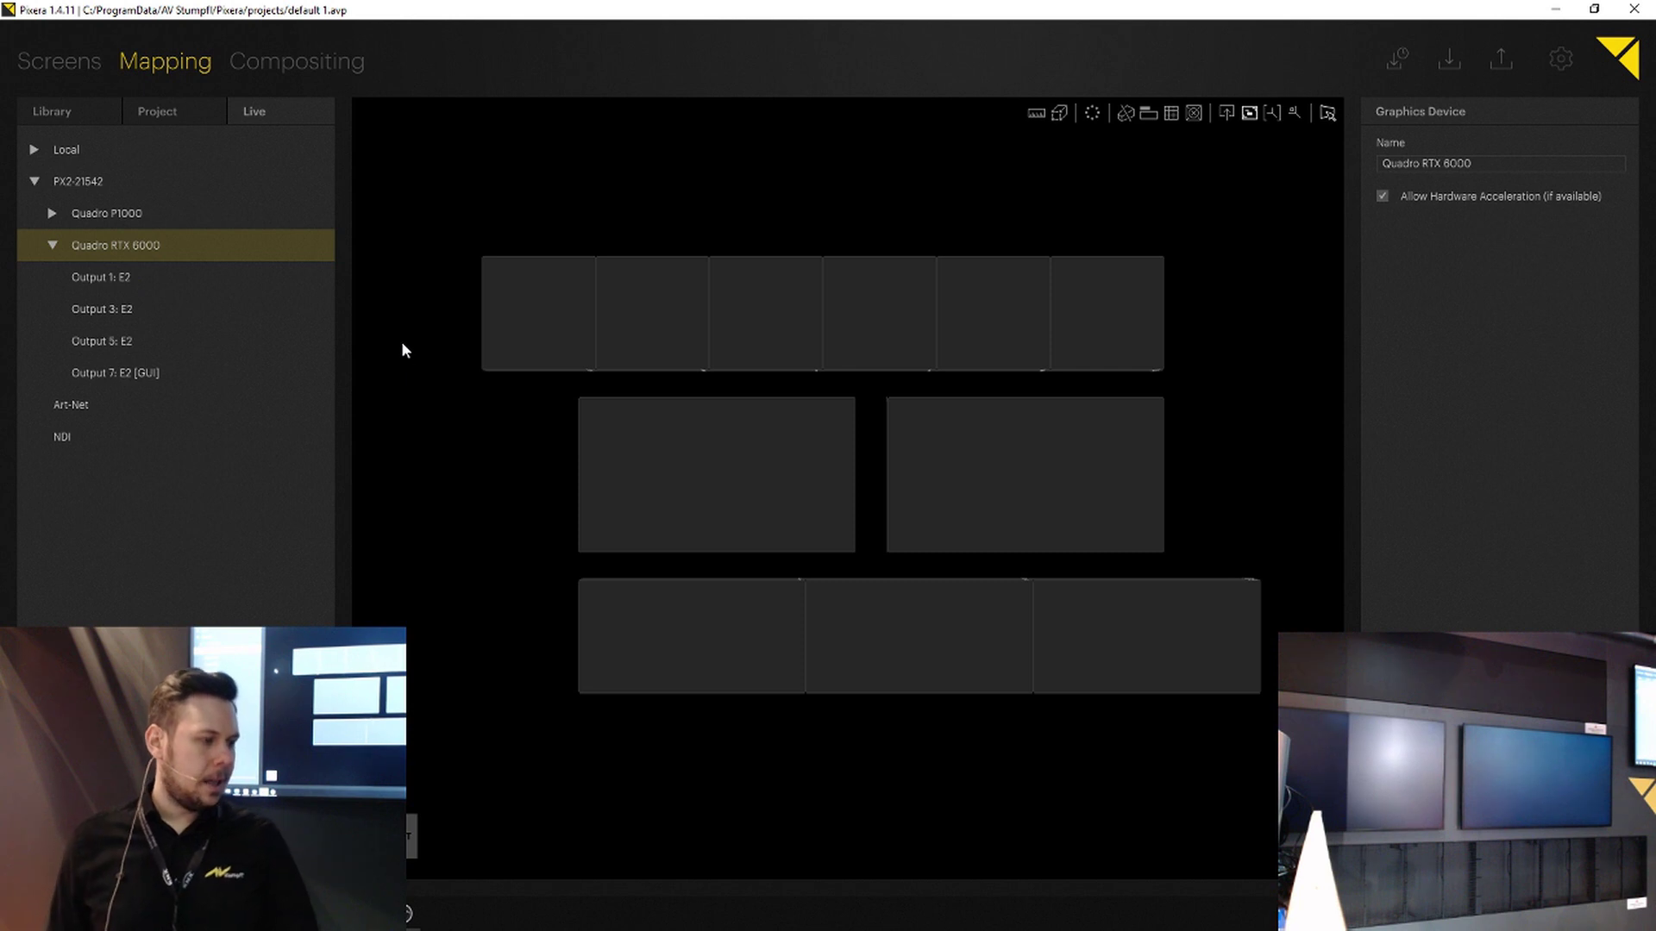
# Step: Route Diamond 2.6 and Vanish 8 to Output 3, left display to Output 5, right to Output 1, then identify
pyautogui.click(94, 310)
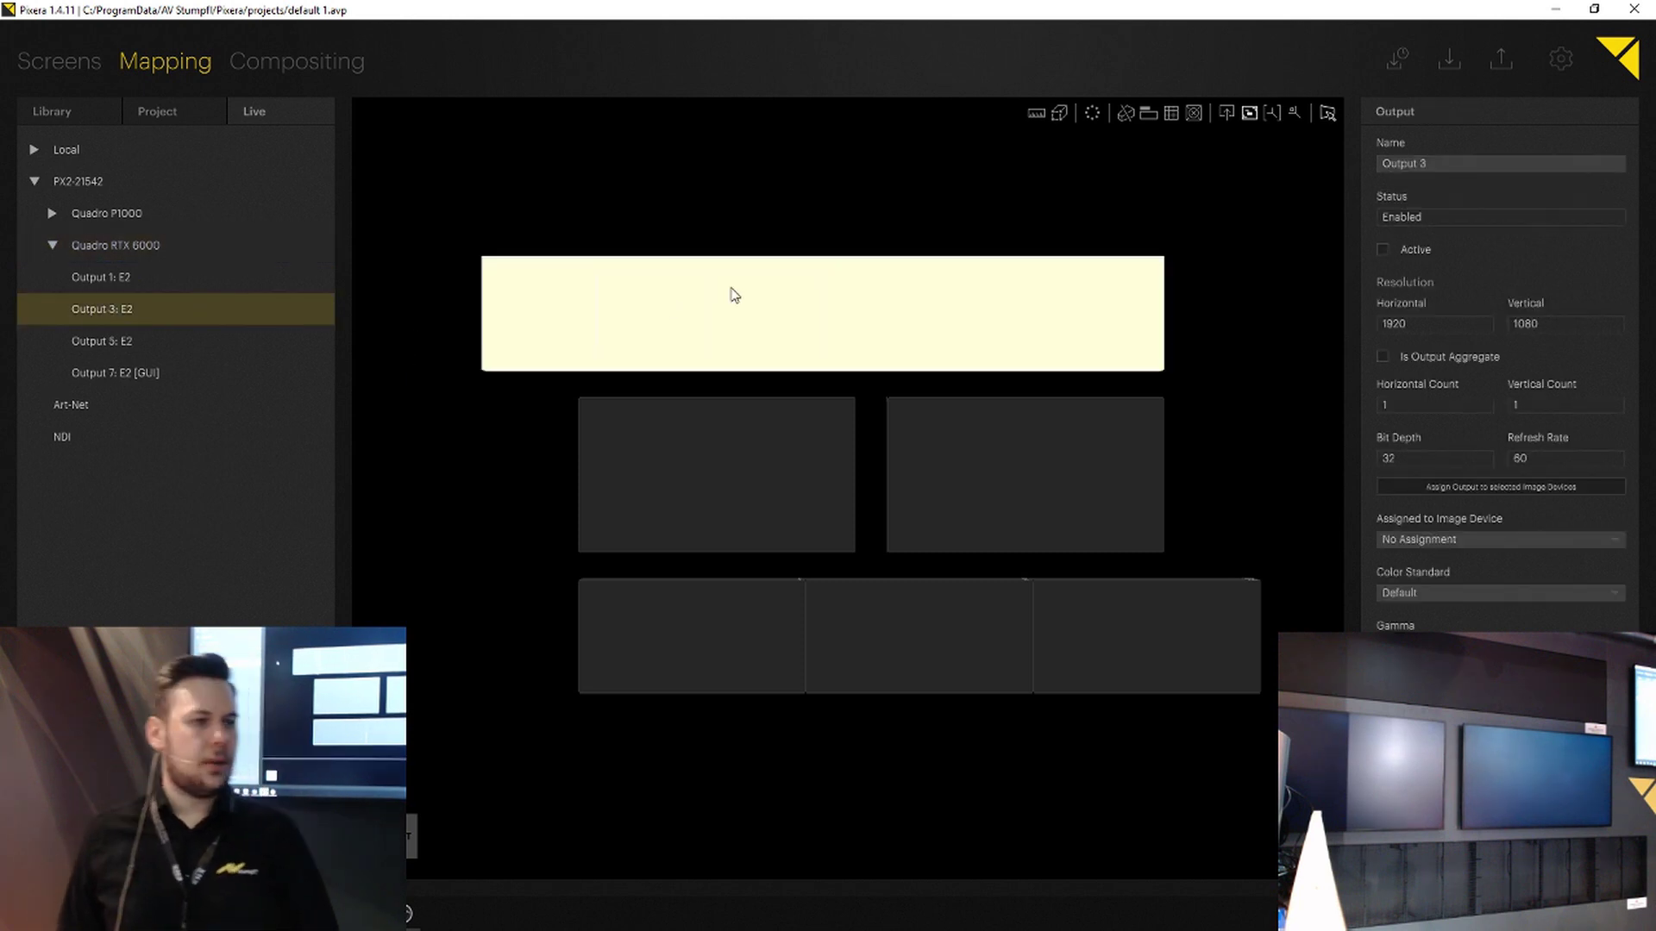
pyautogui.click(736, 293)
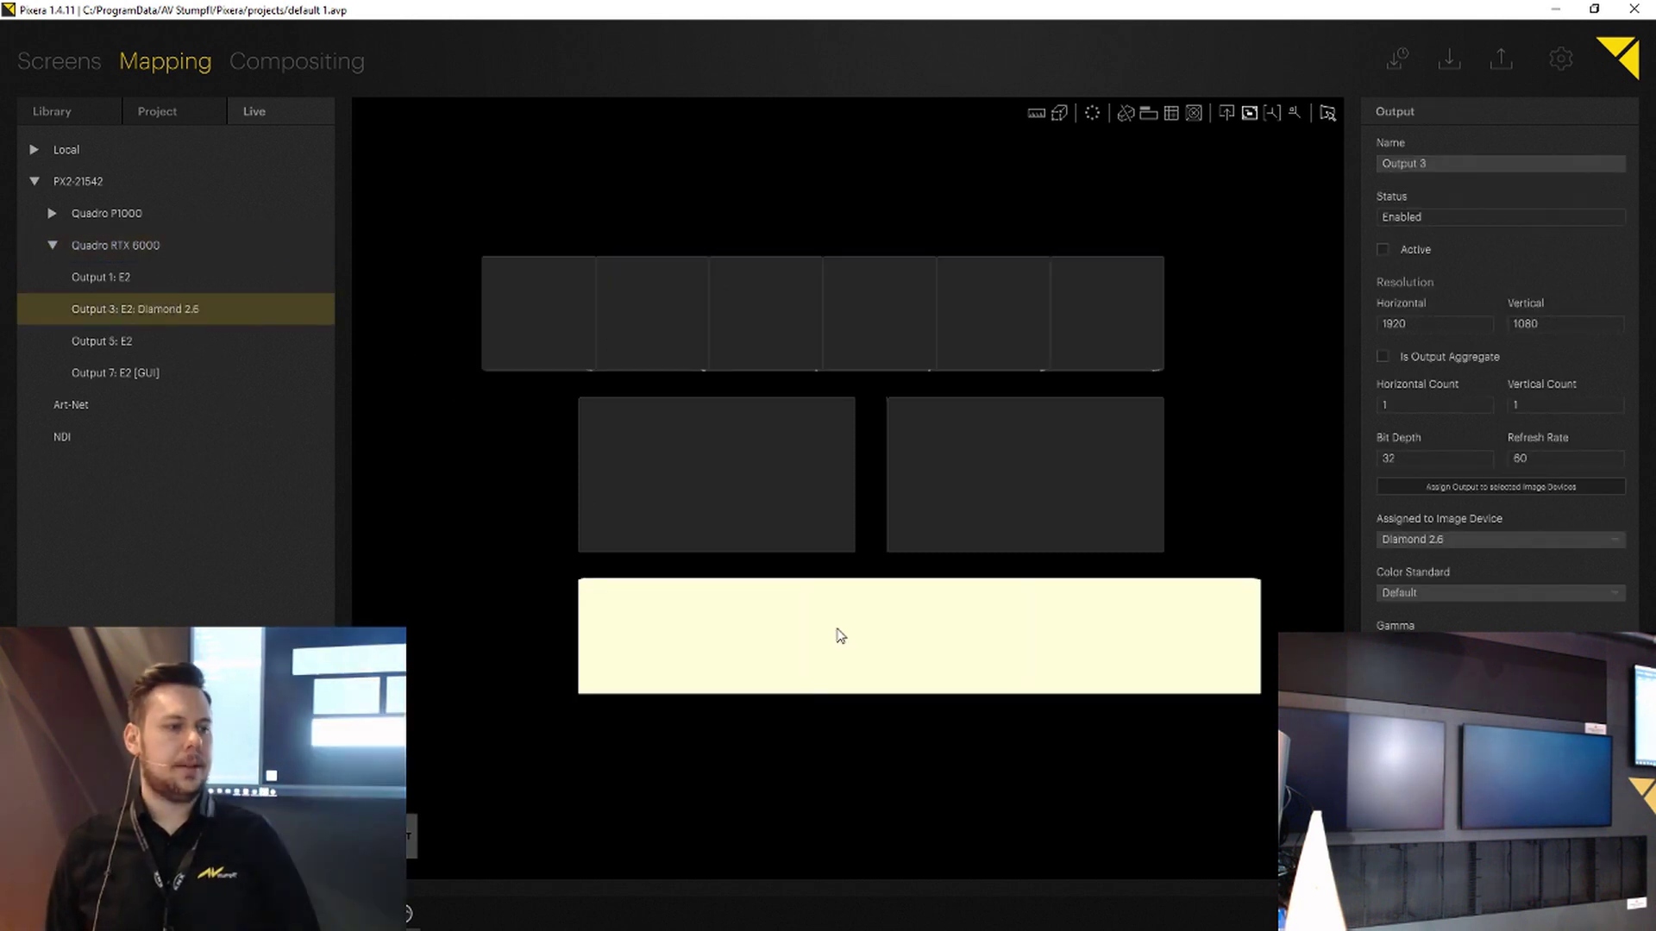
pyautogui.click(835, 635)
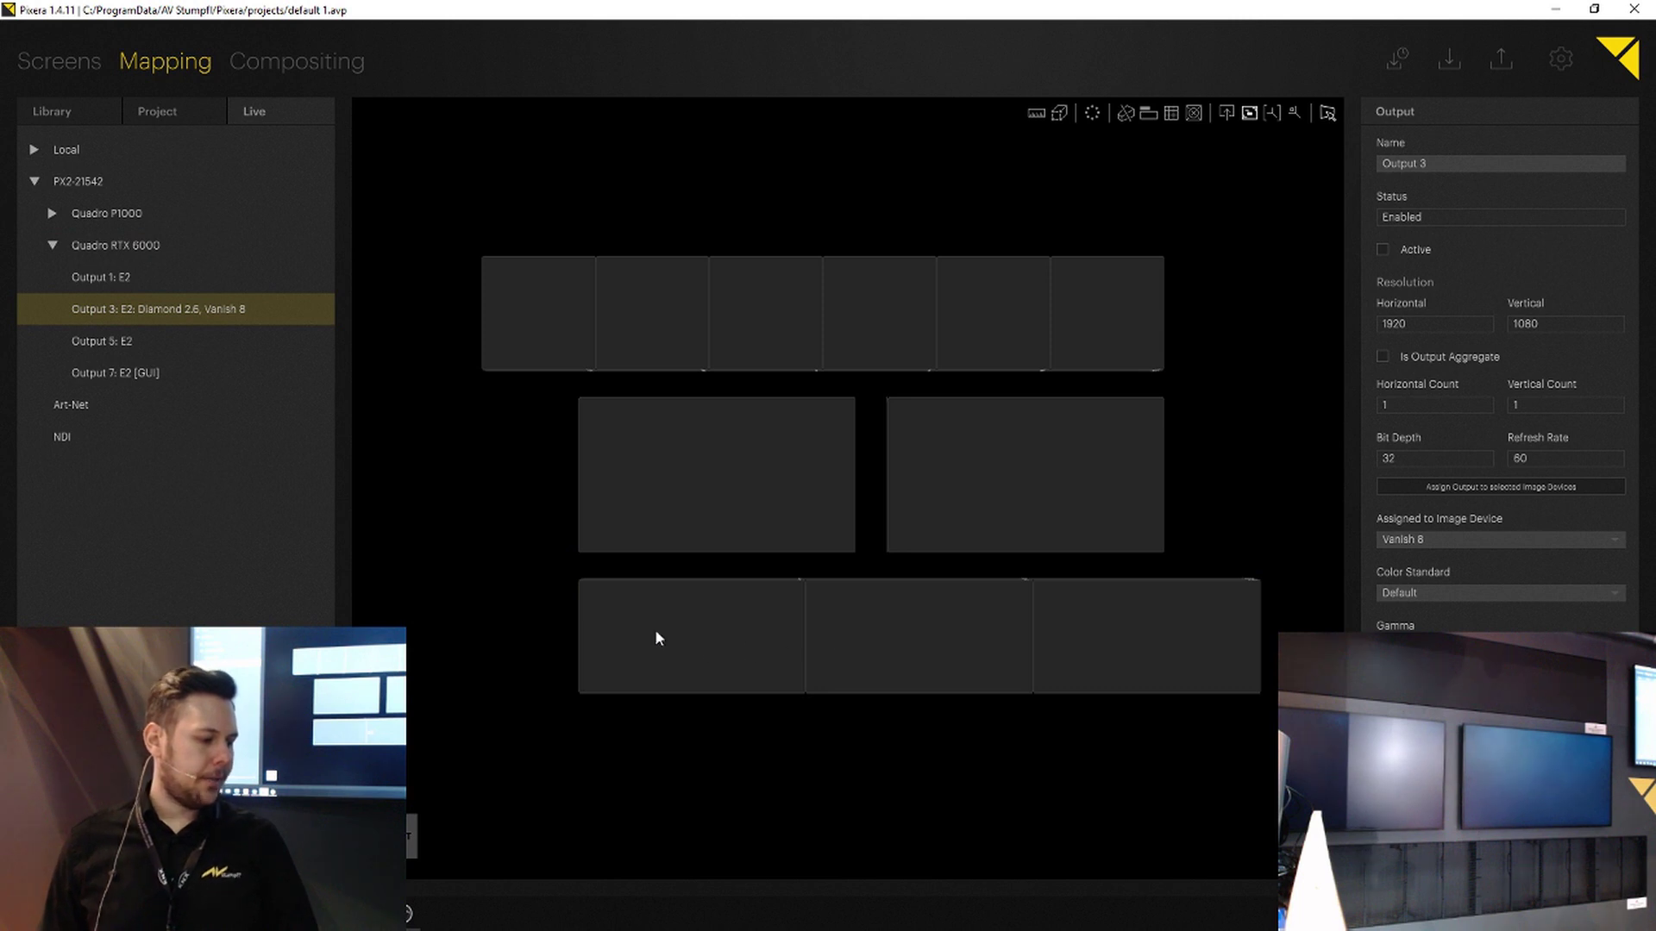
pyautogui.click(129, 343)
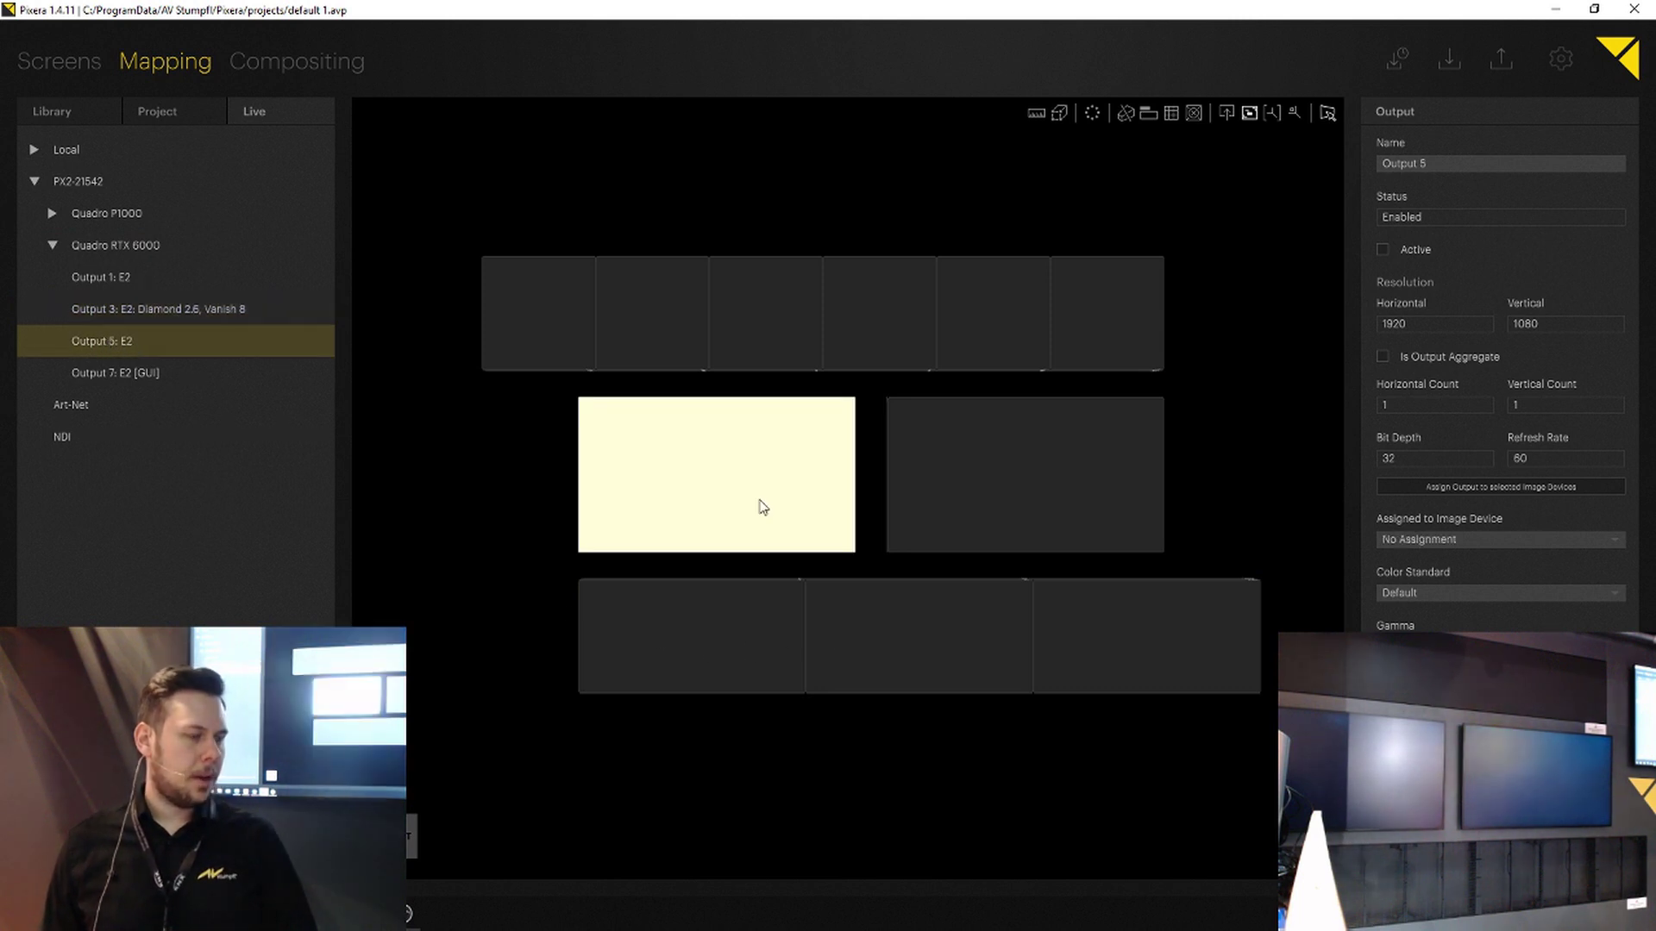
pyautogui.click(758, 507)
pyautogui.click(105, 277)
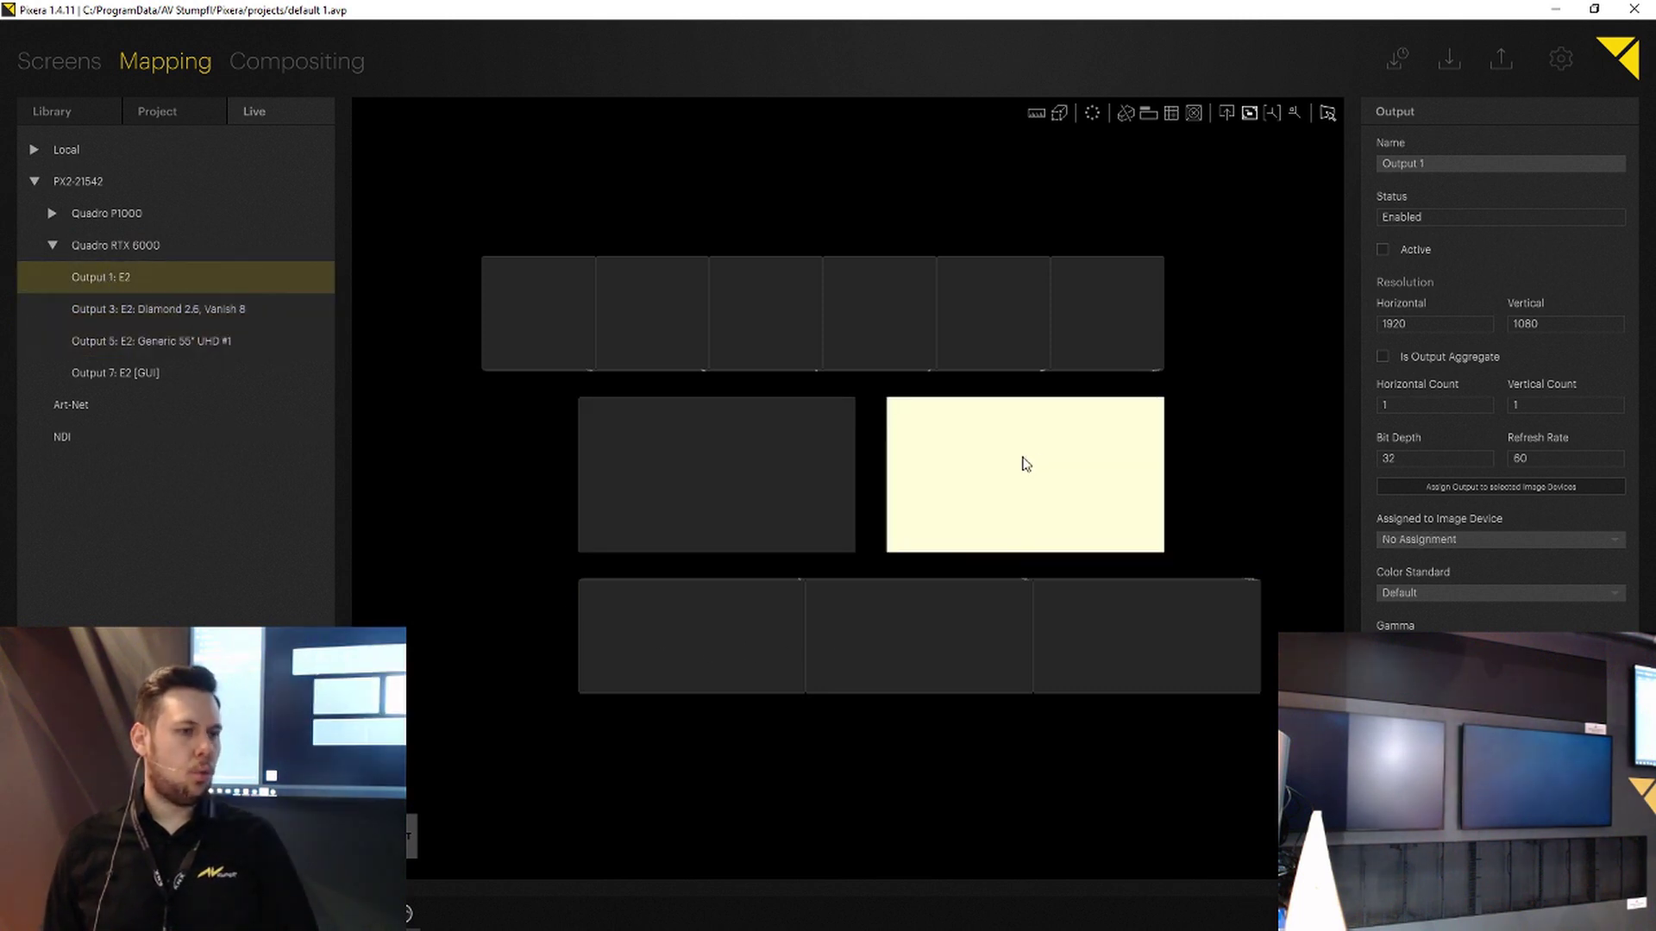
pyautogui.click(1020, 463)
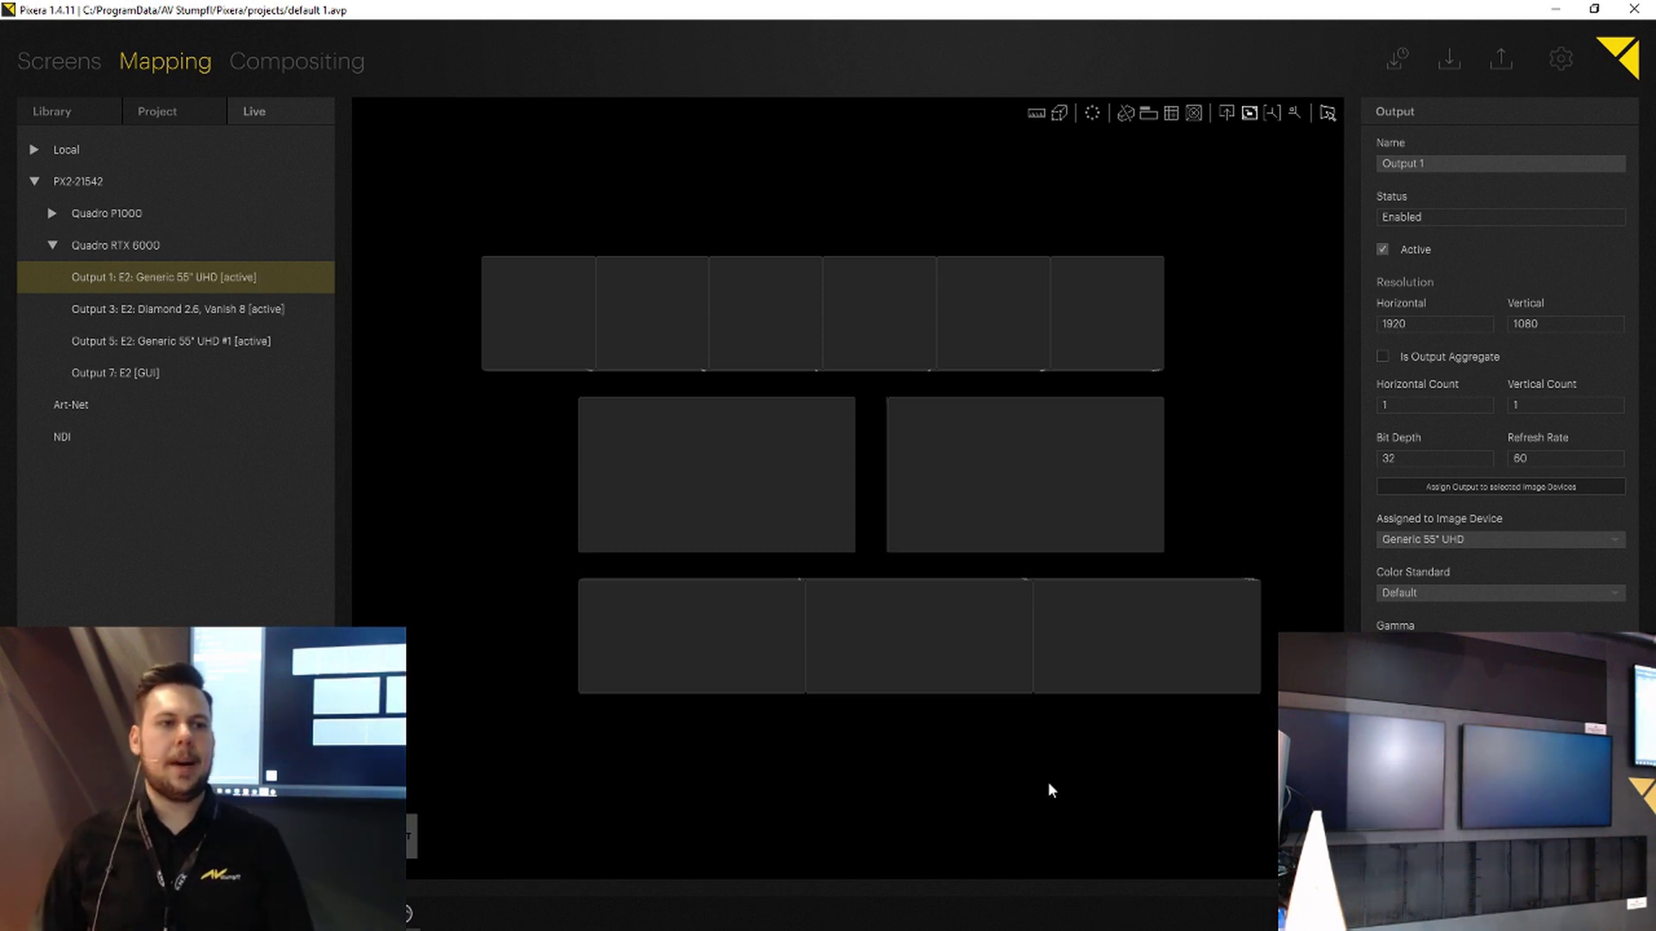
pyautogui.click(1194, 114)
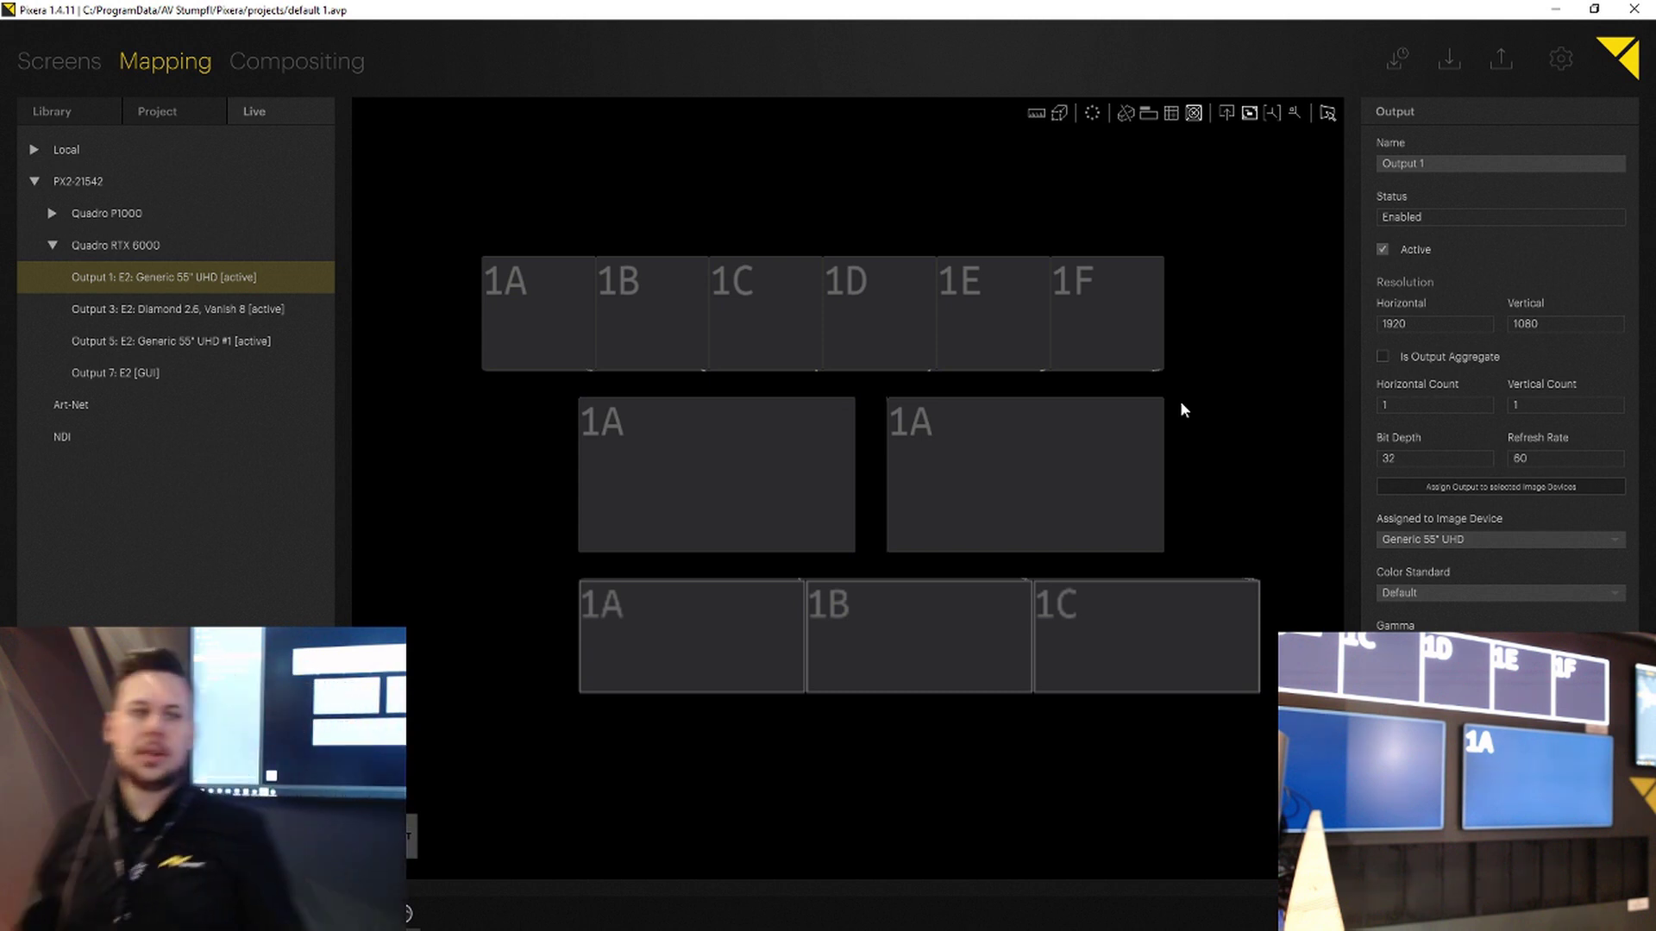
pyautogui.click(957, 632)
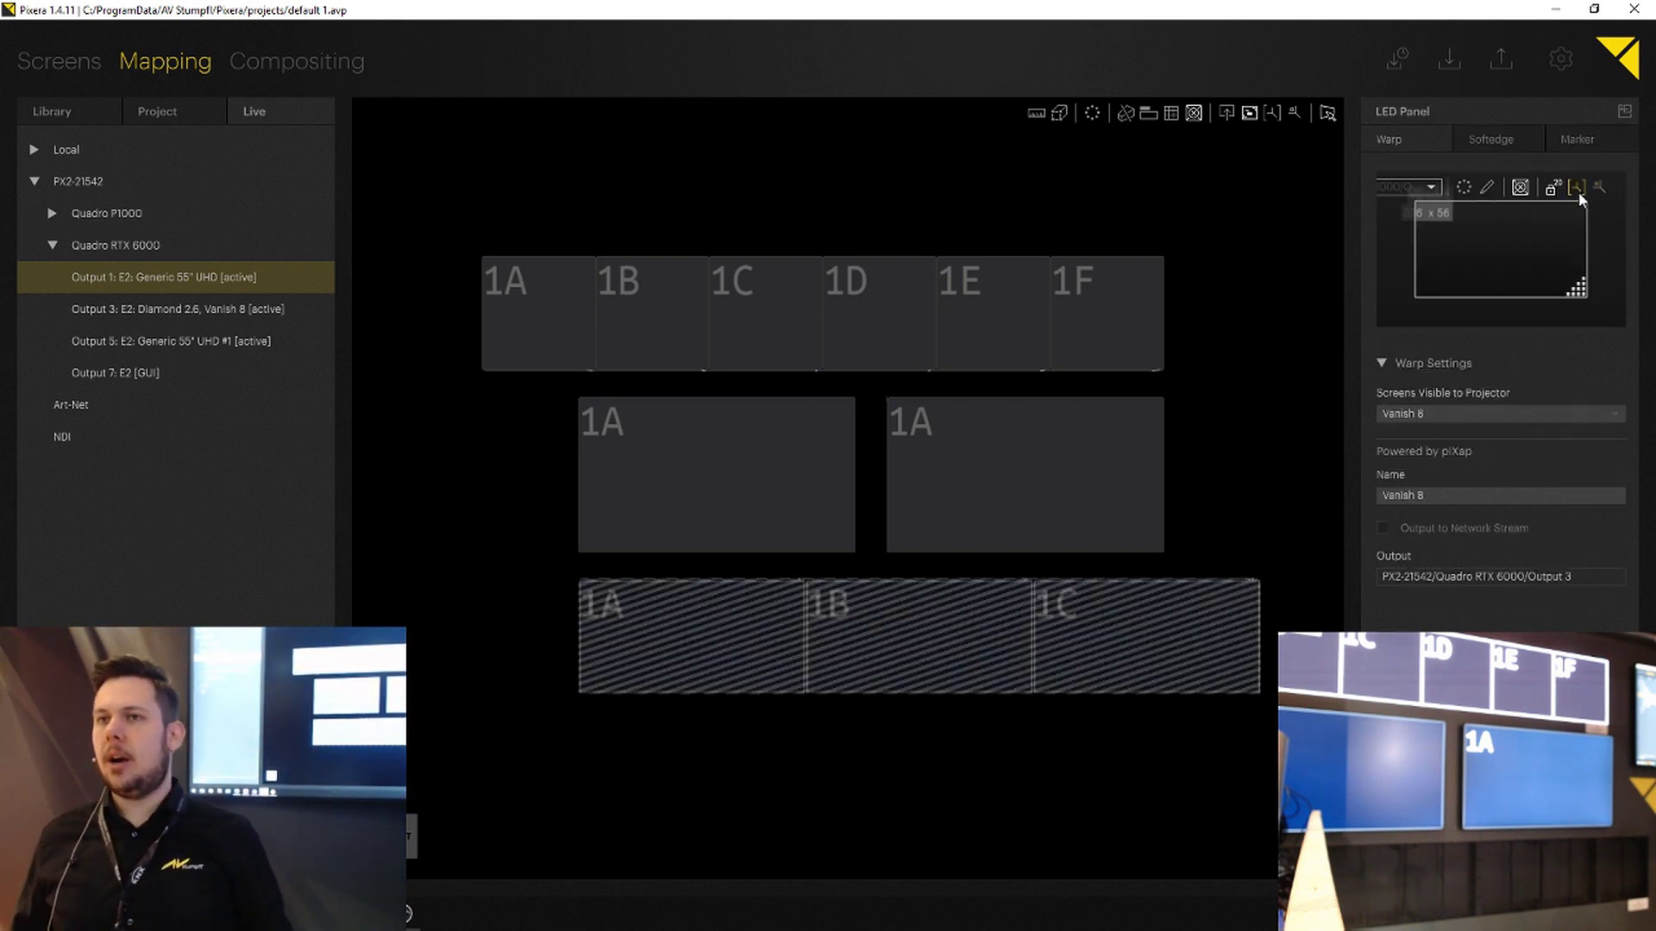
# Step: In the enlarged Warp editor, move the Vanish 8 feed rectangle to destination 0, 201
pyautogui.moveTo(1352, 246); pyautogui.dragTo(1176, 276)
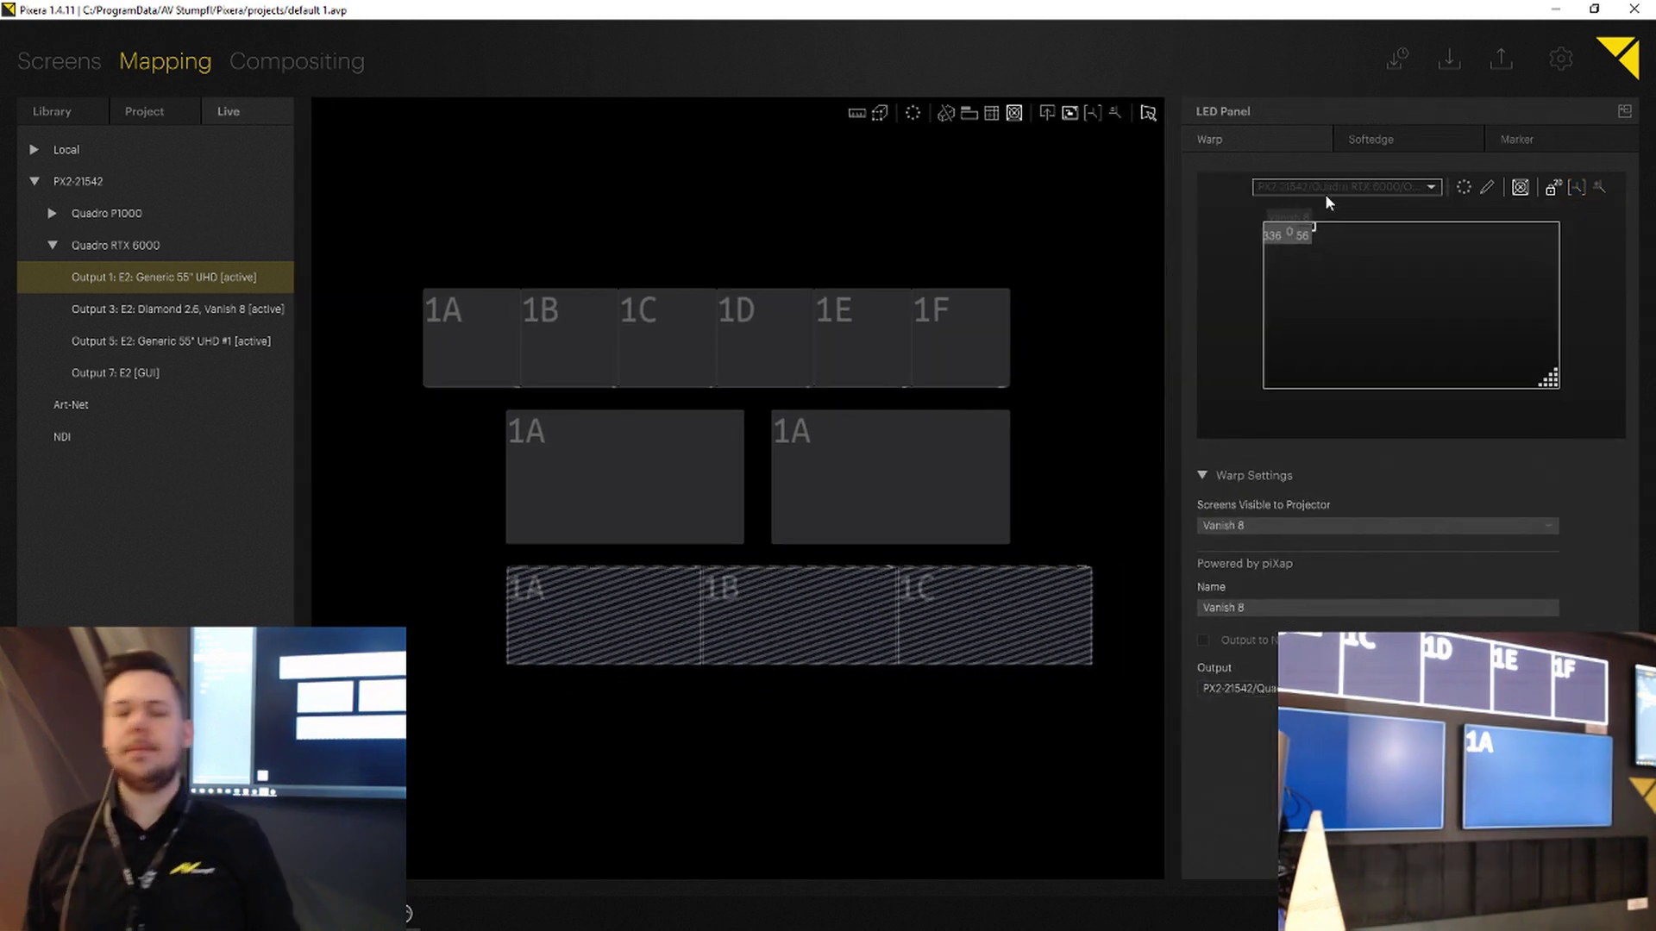
pyautogui.click(1626, 112)
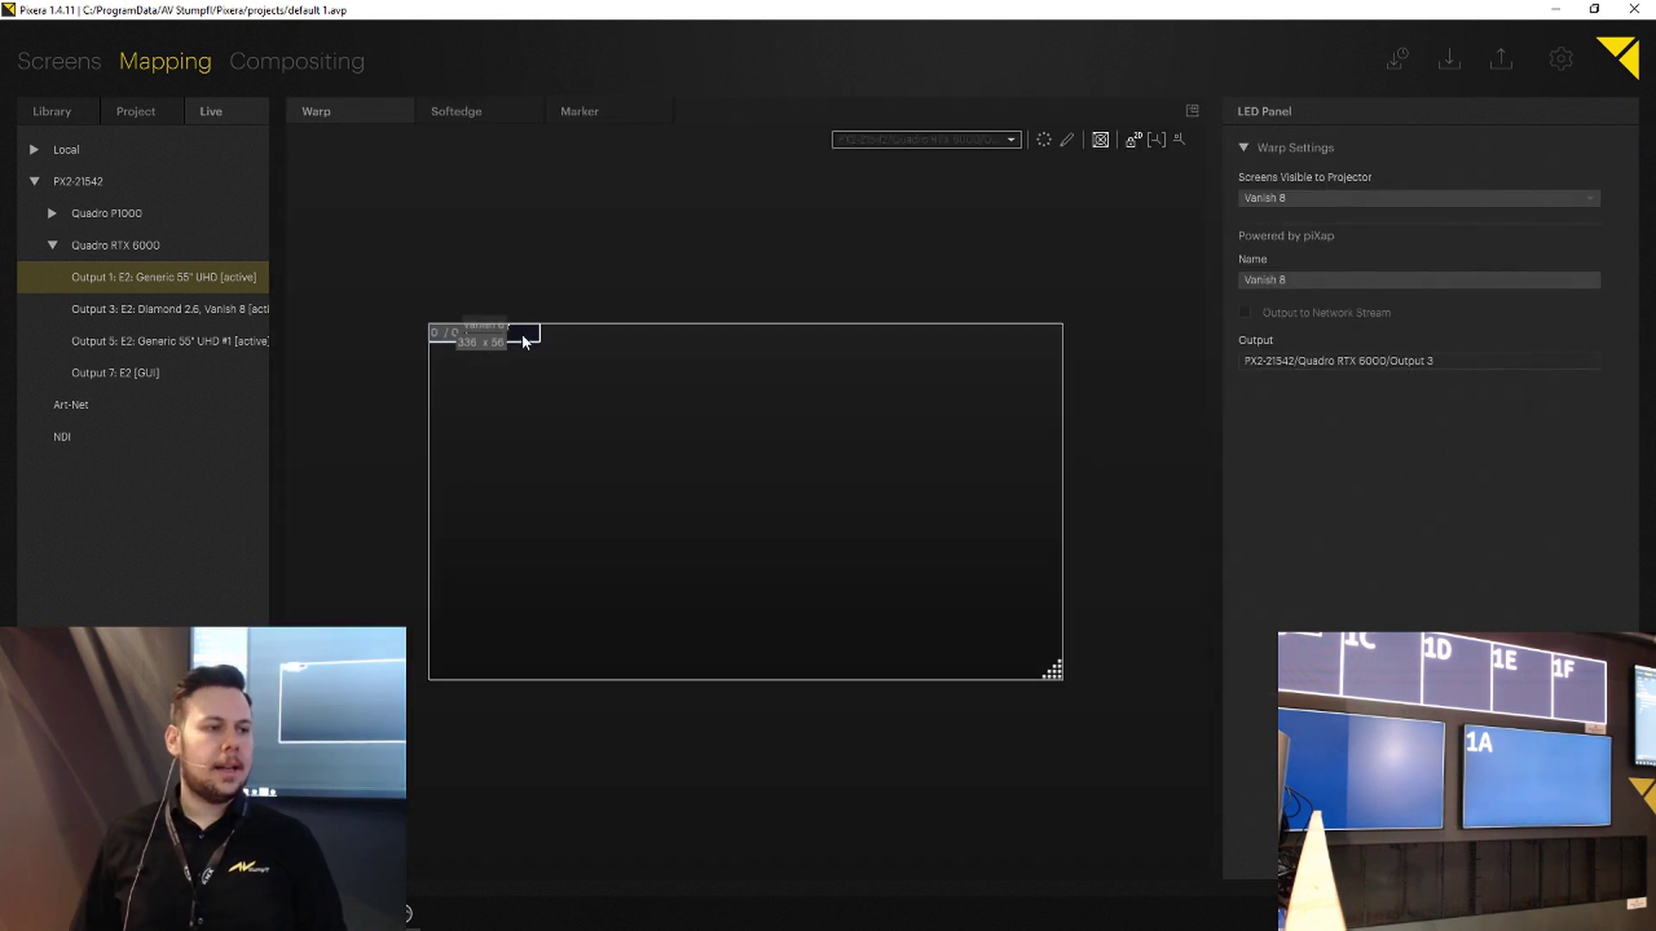
pyautogui.moveTo(522, 341); pyautogui.dragTo(506, 392)
pyautogui.scroll(2, 449, 369)
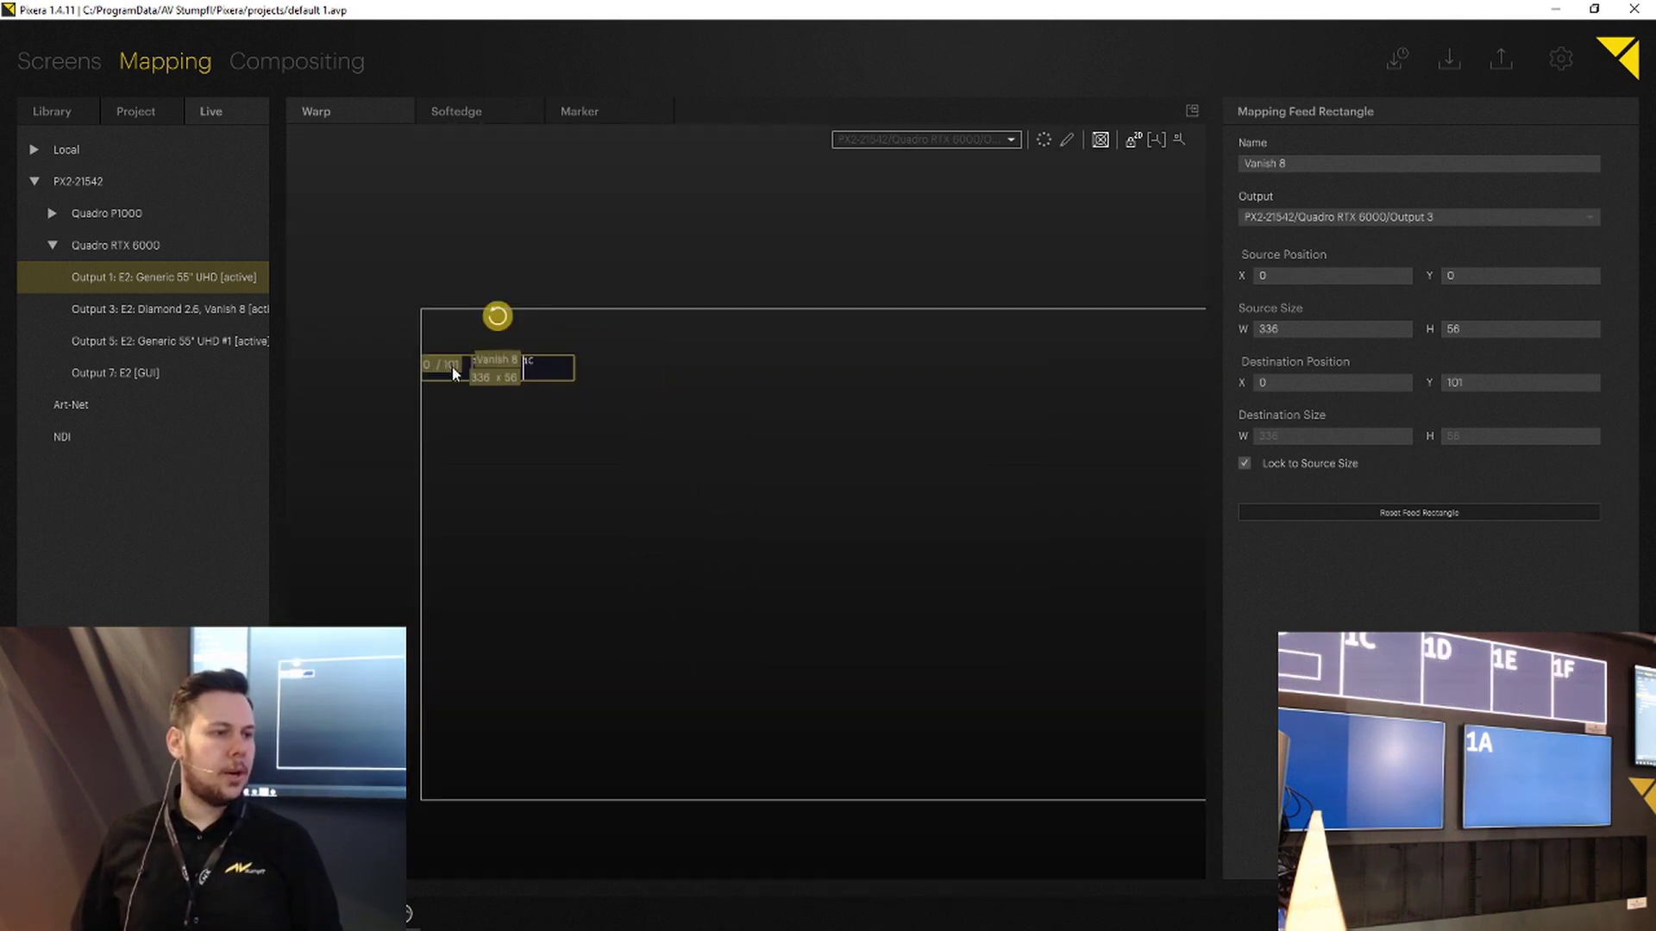
pyautogui.press('Return')
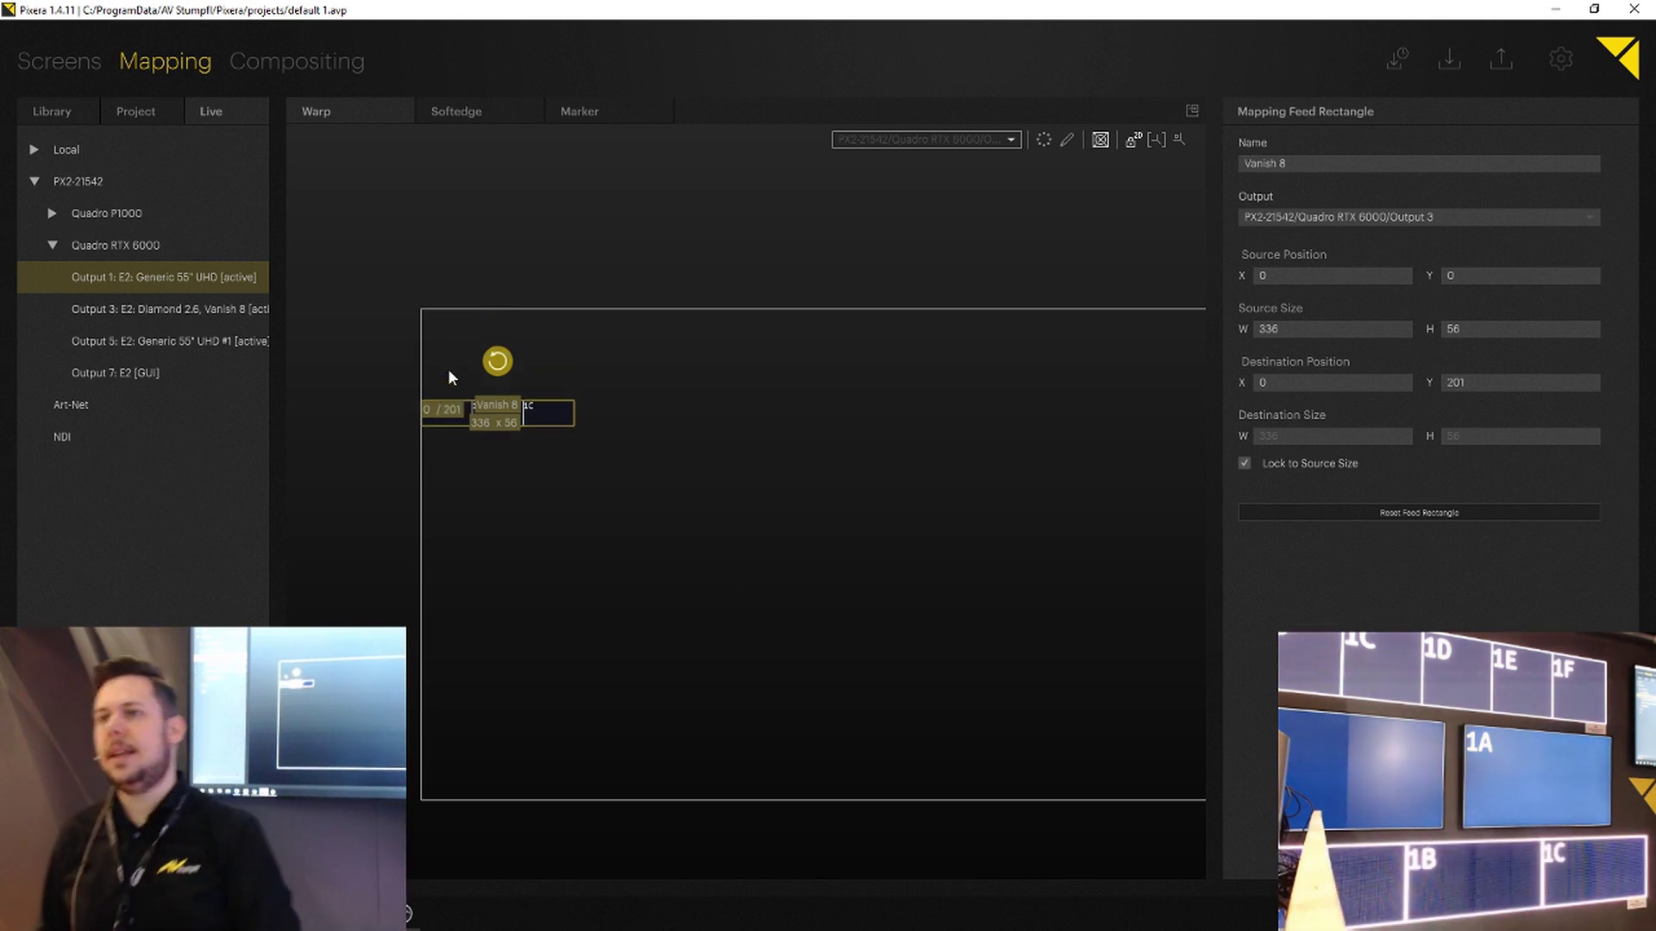
# Step: Return the warp editor to the side panel and show the Compositing stage's FRONT view with Identify off
pyautogui.click(1191, 111)
pyautogui.click(283, 64)
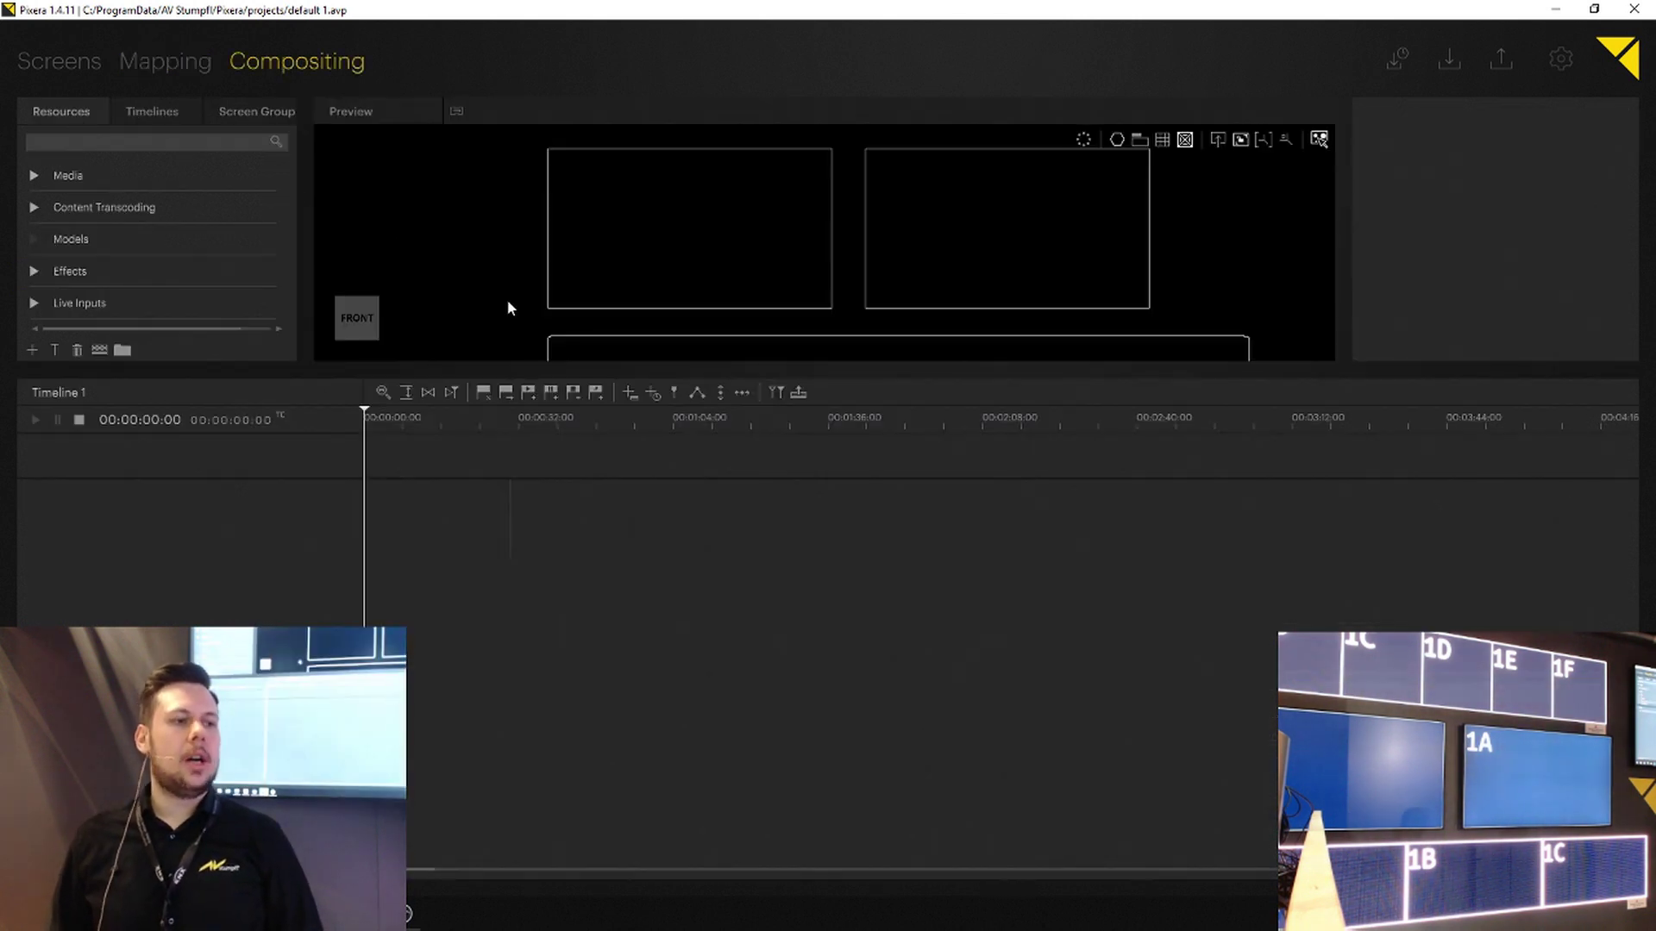
pyautogui.click(354, 318)
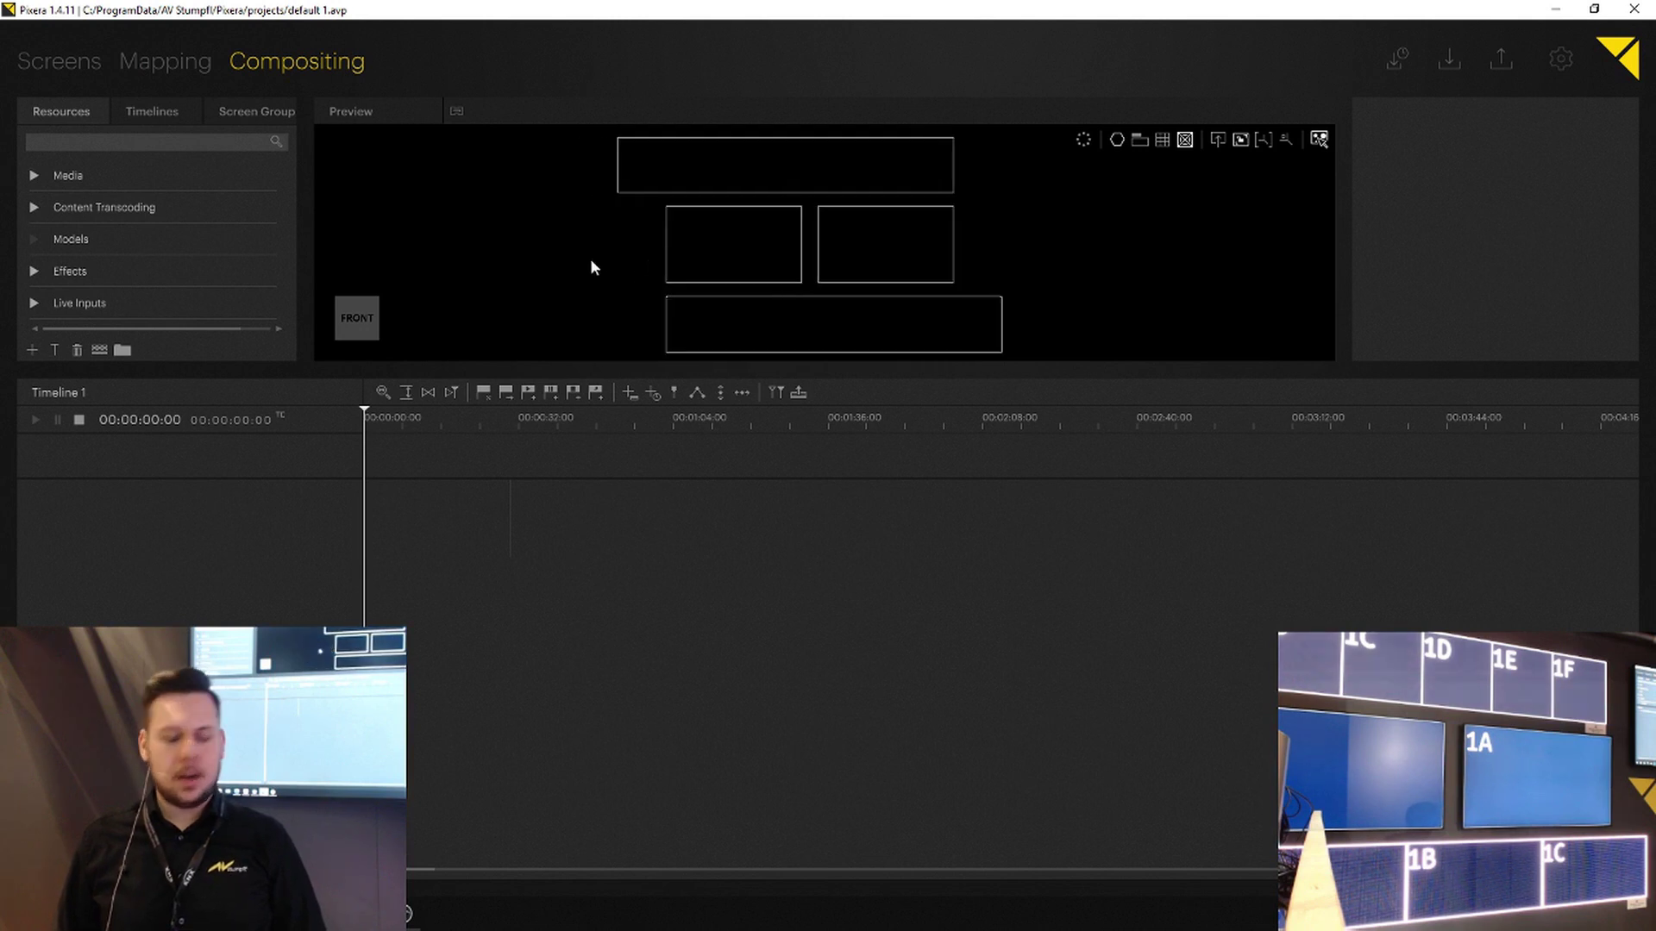
pyautogui.click(1186, 140)
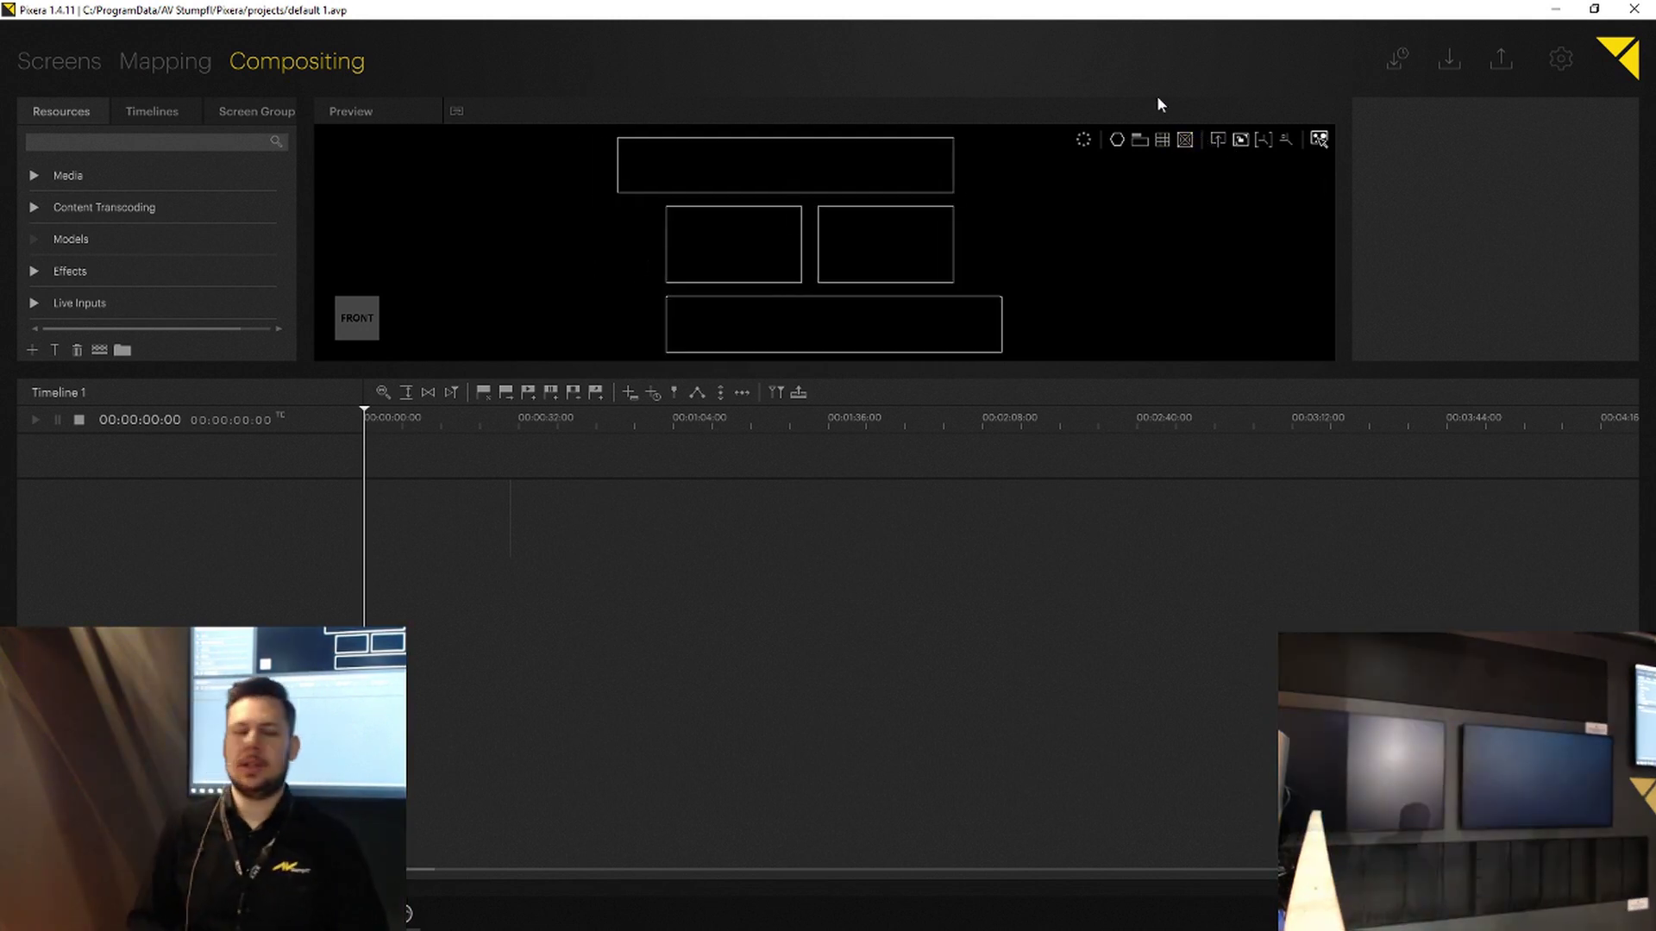
# Step: Import the five videos, pat_4k_079_hap.mov through ISE2020_4k_8bit.mov, from Media-NVMe (D:) into Media
pyautogui.click(35, 176)
pyautogui.click(34, 175)
pyautogui.click(32, 349)
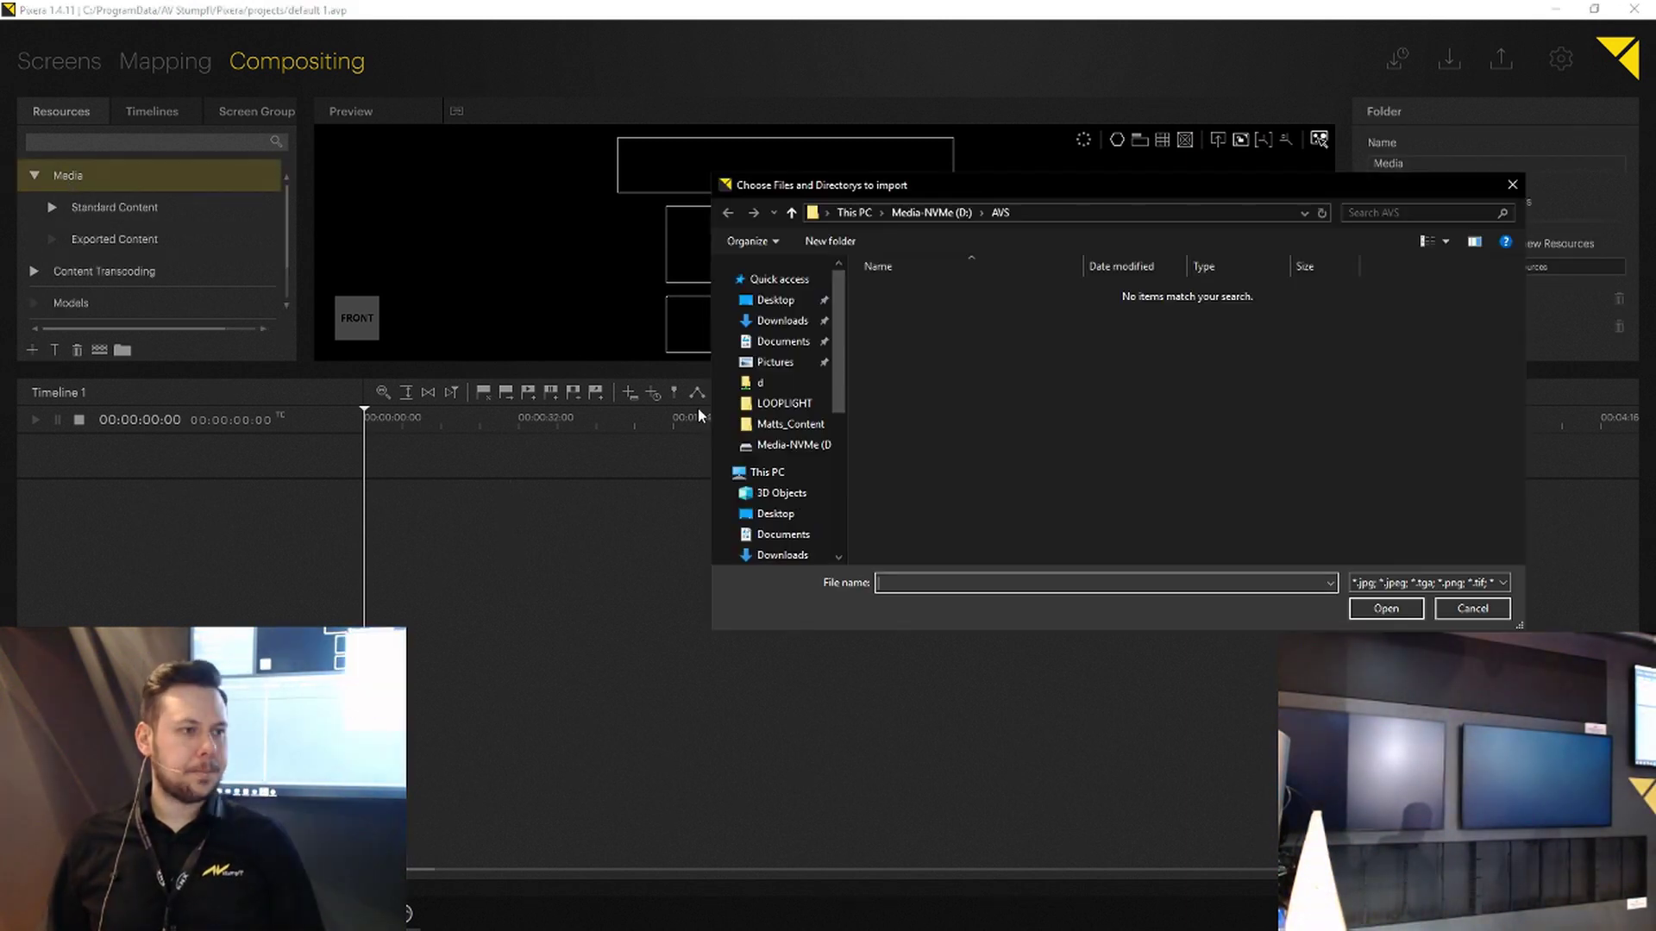
pyautogui.click(789, 500)
pyautogui.click(927, 381)
pyautogui.keyDown('shift'); pyautogui.click(912, 308); pyautogui.keyUp('shift')
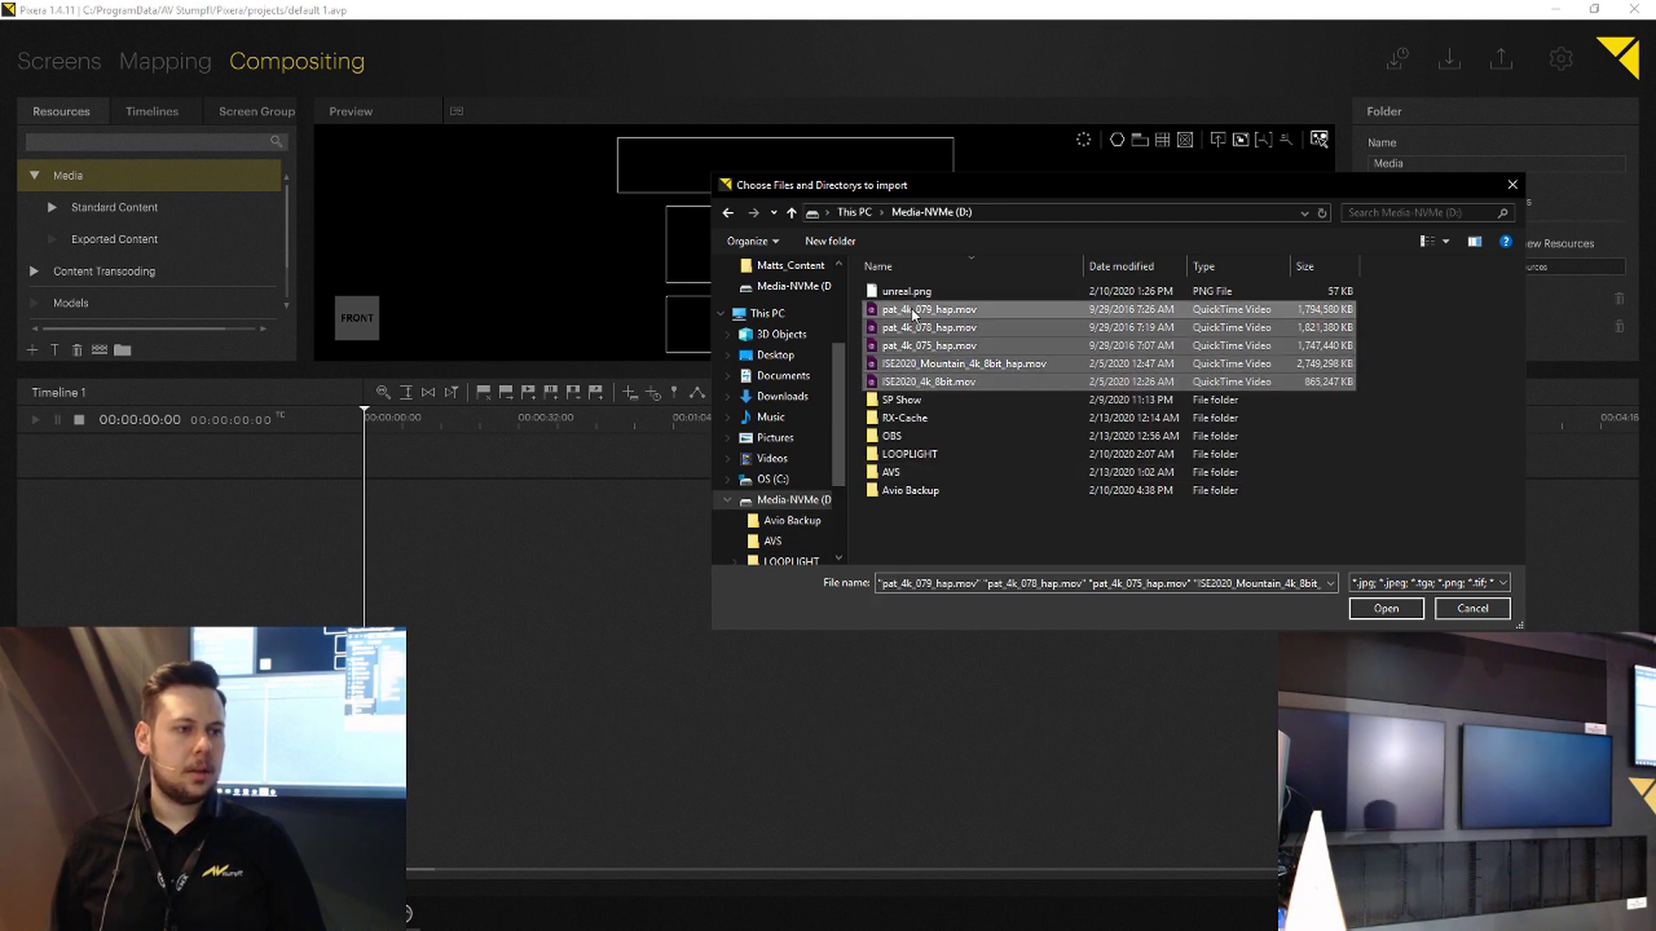
pyautogui.click(1363, 610)
# Step: Select the ISE2020_Mountain_4k_8bit_hap.mov clip in the Media resources
pyautogui.click(65, 287)
pyautogui.scroll(-3, 52, 259)
pyautogui.click(68, 246)
# Step: Drop ISE2020_Mountain_4k_8bit_hap.mov onto a screen and scale it to 6007×3168 at 940, 59 across all four screens
pyautogui.moveTo(57, 245); pyautogui.dragTo(683, 284)
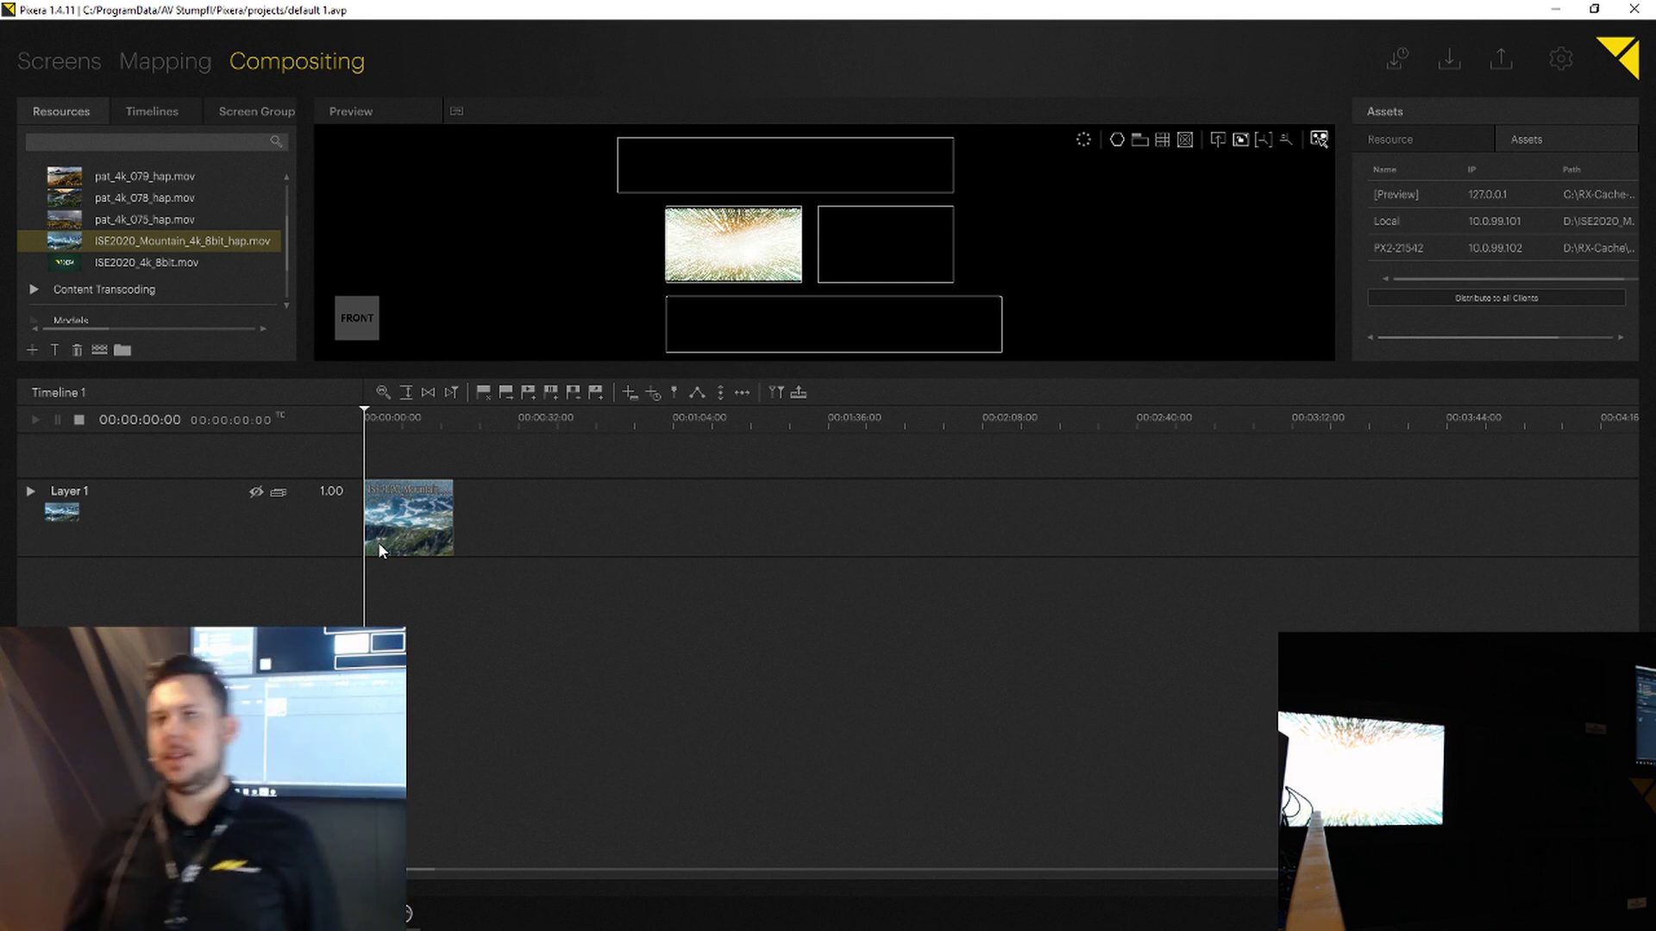
pyautogui.moveTo(759, 241); pyautogui.dragTo(783, 269)
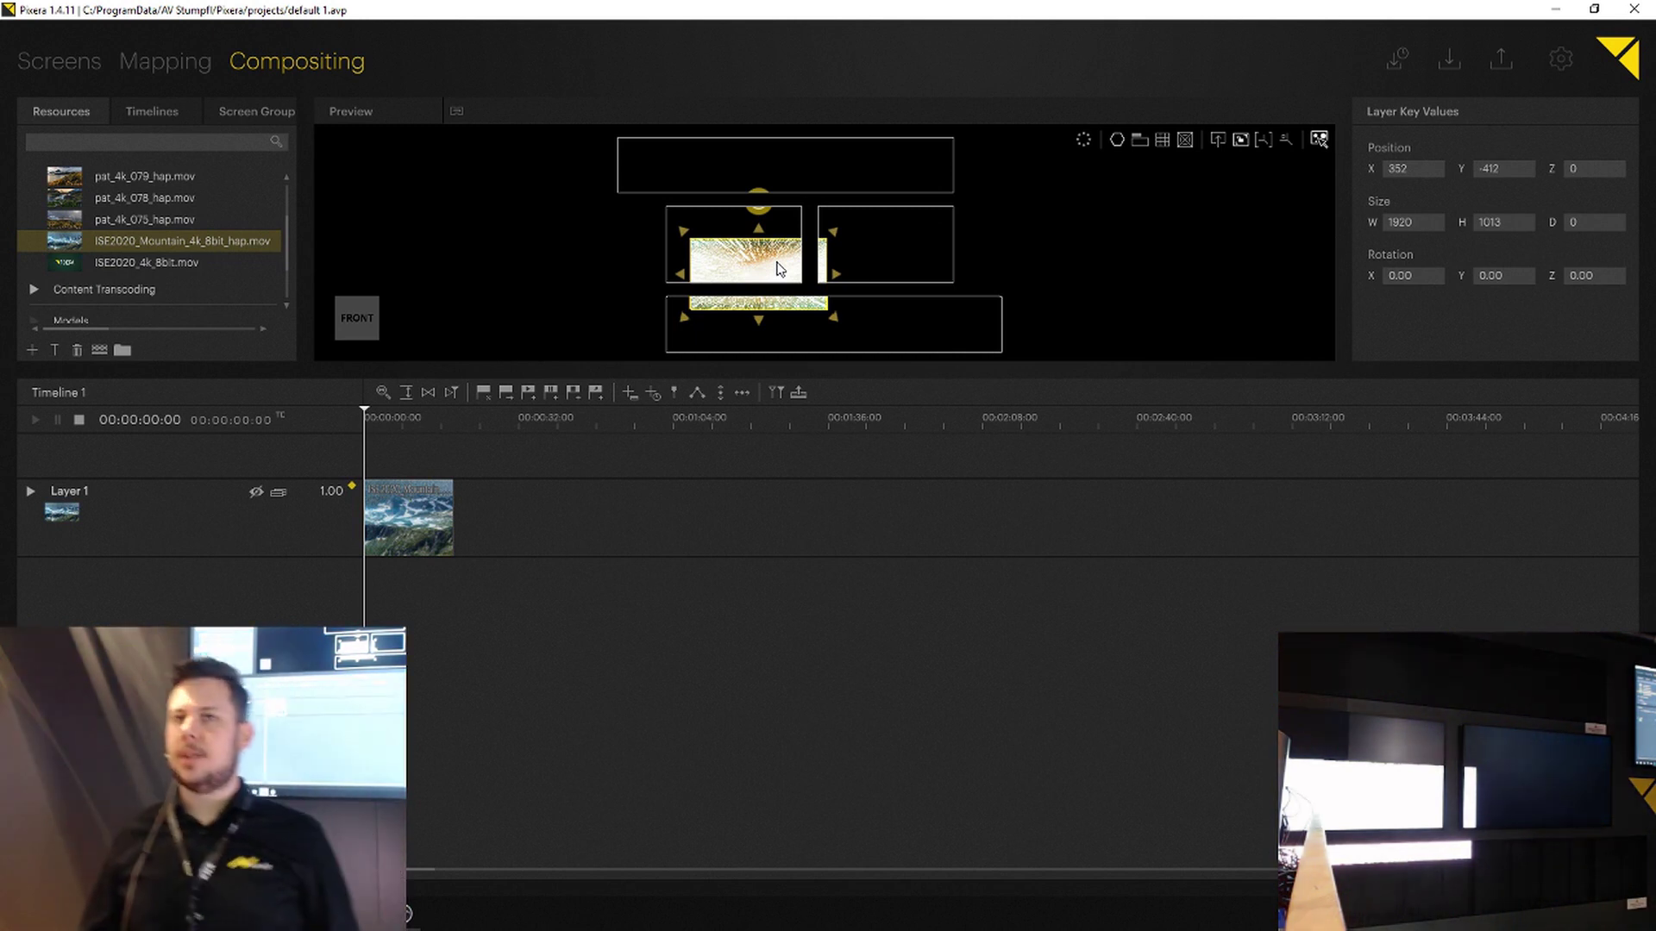
pyautogui.moveTo(770, 276); pyautogui.dragTo(952, 314)
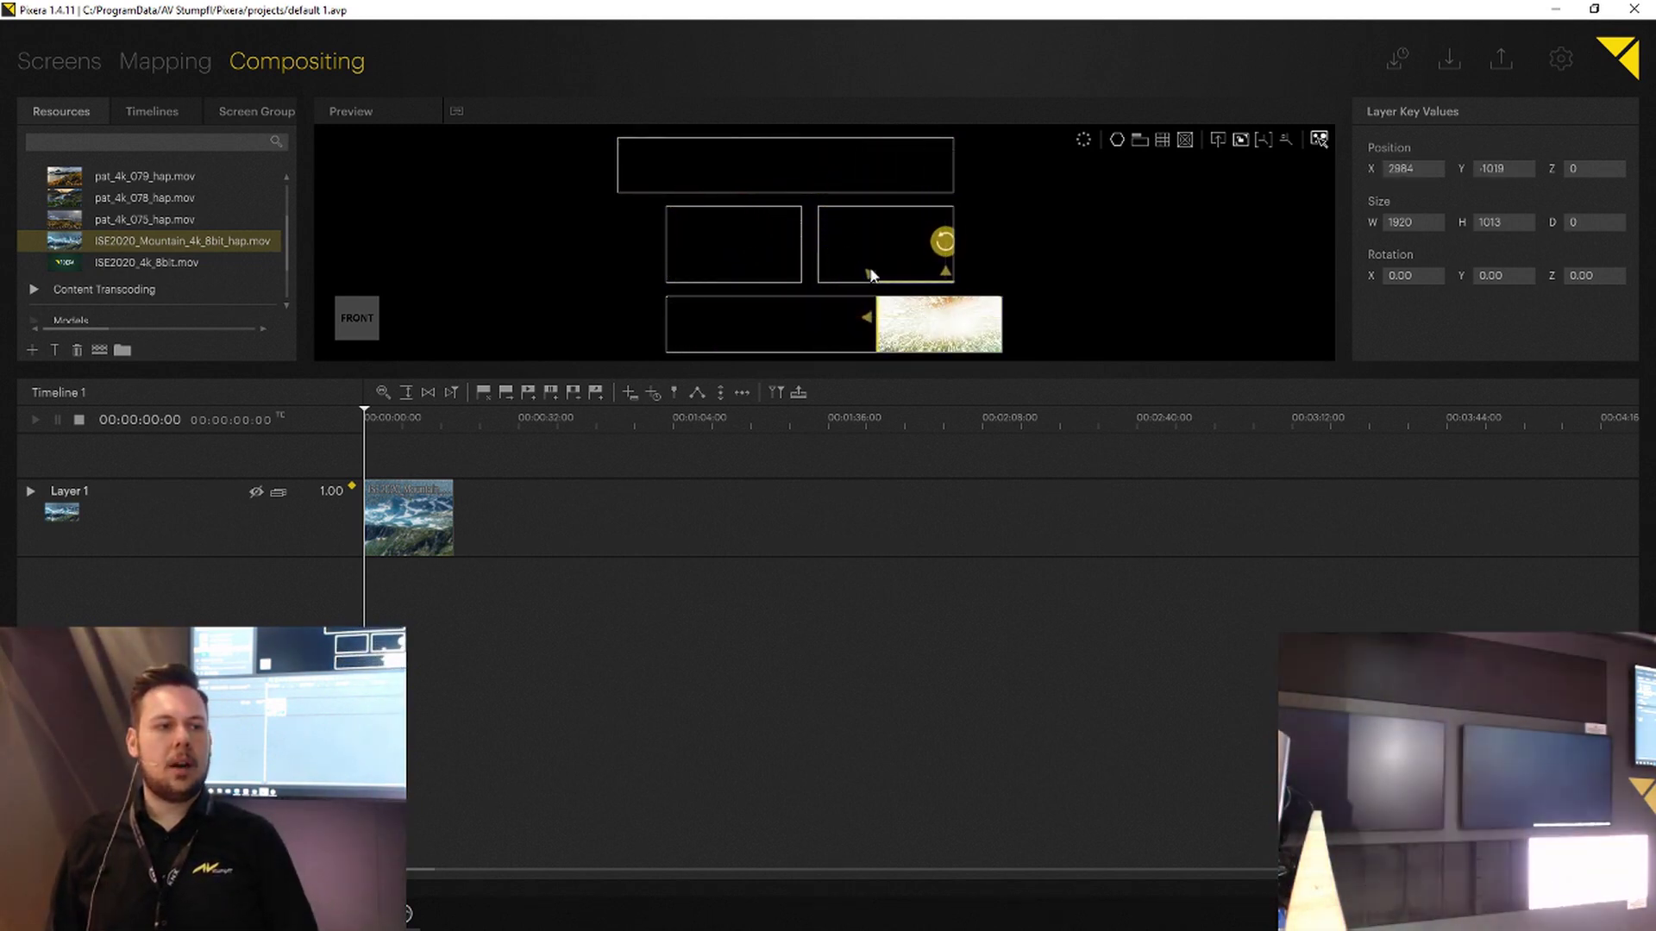
pyautogui.press('f')
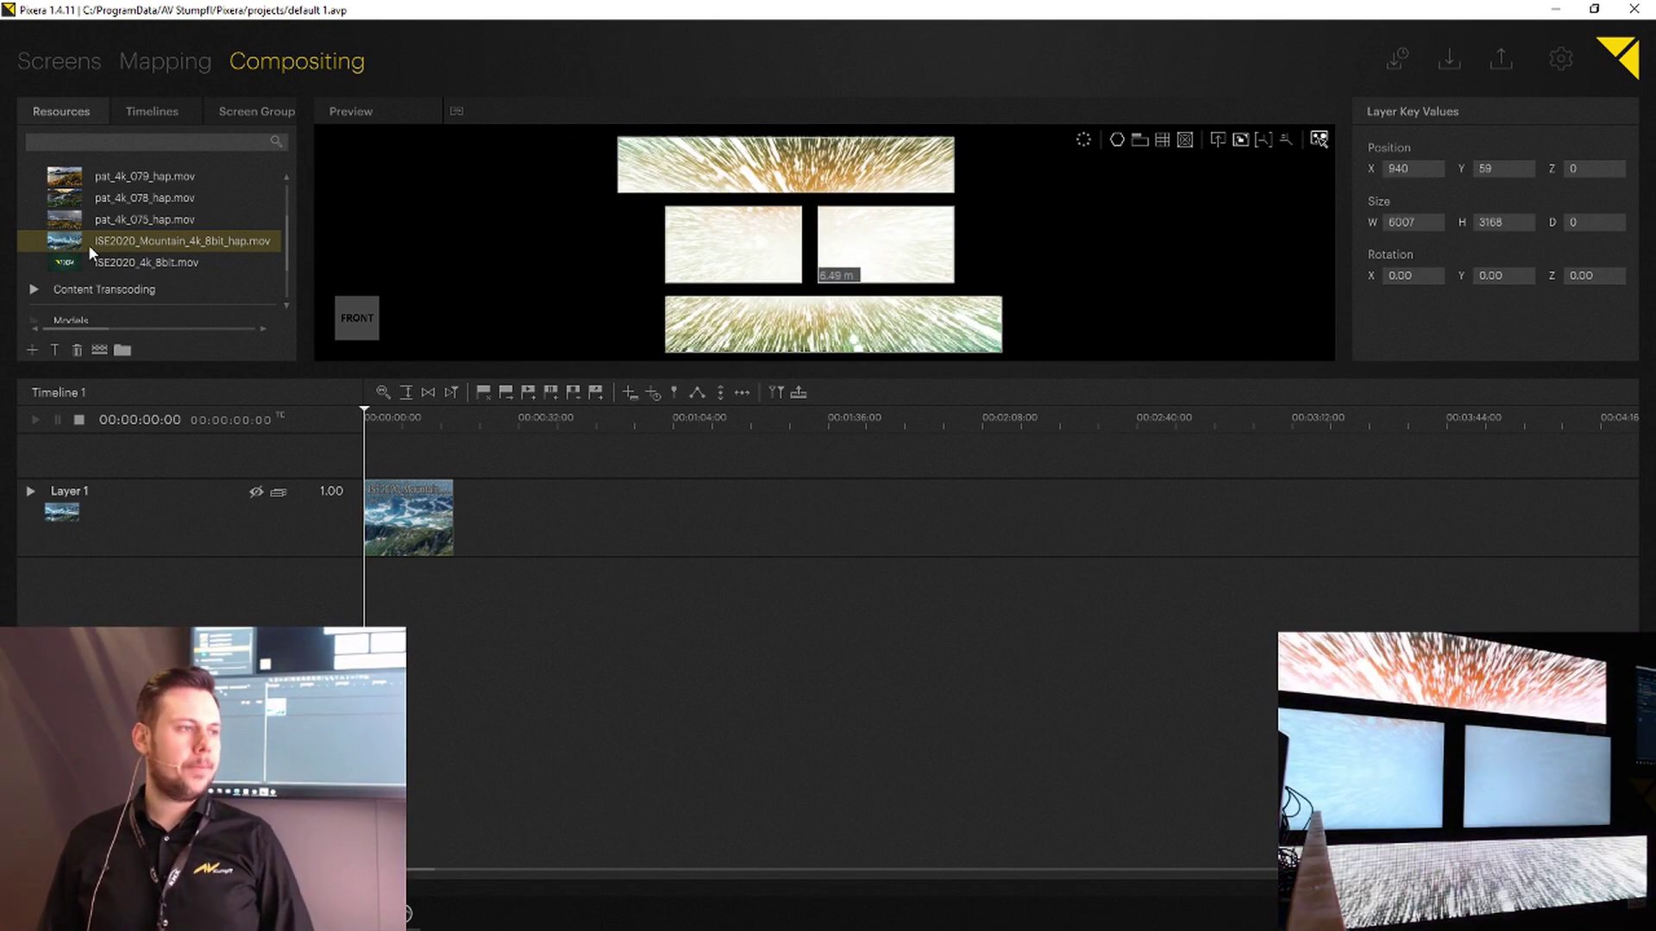
# Step: Place the three pat_4k clips on Layer 1 after the mountain clip
pyautogui.click(66, 184)
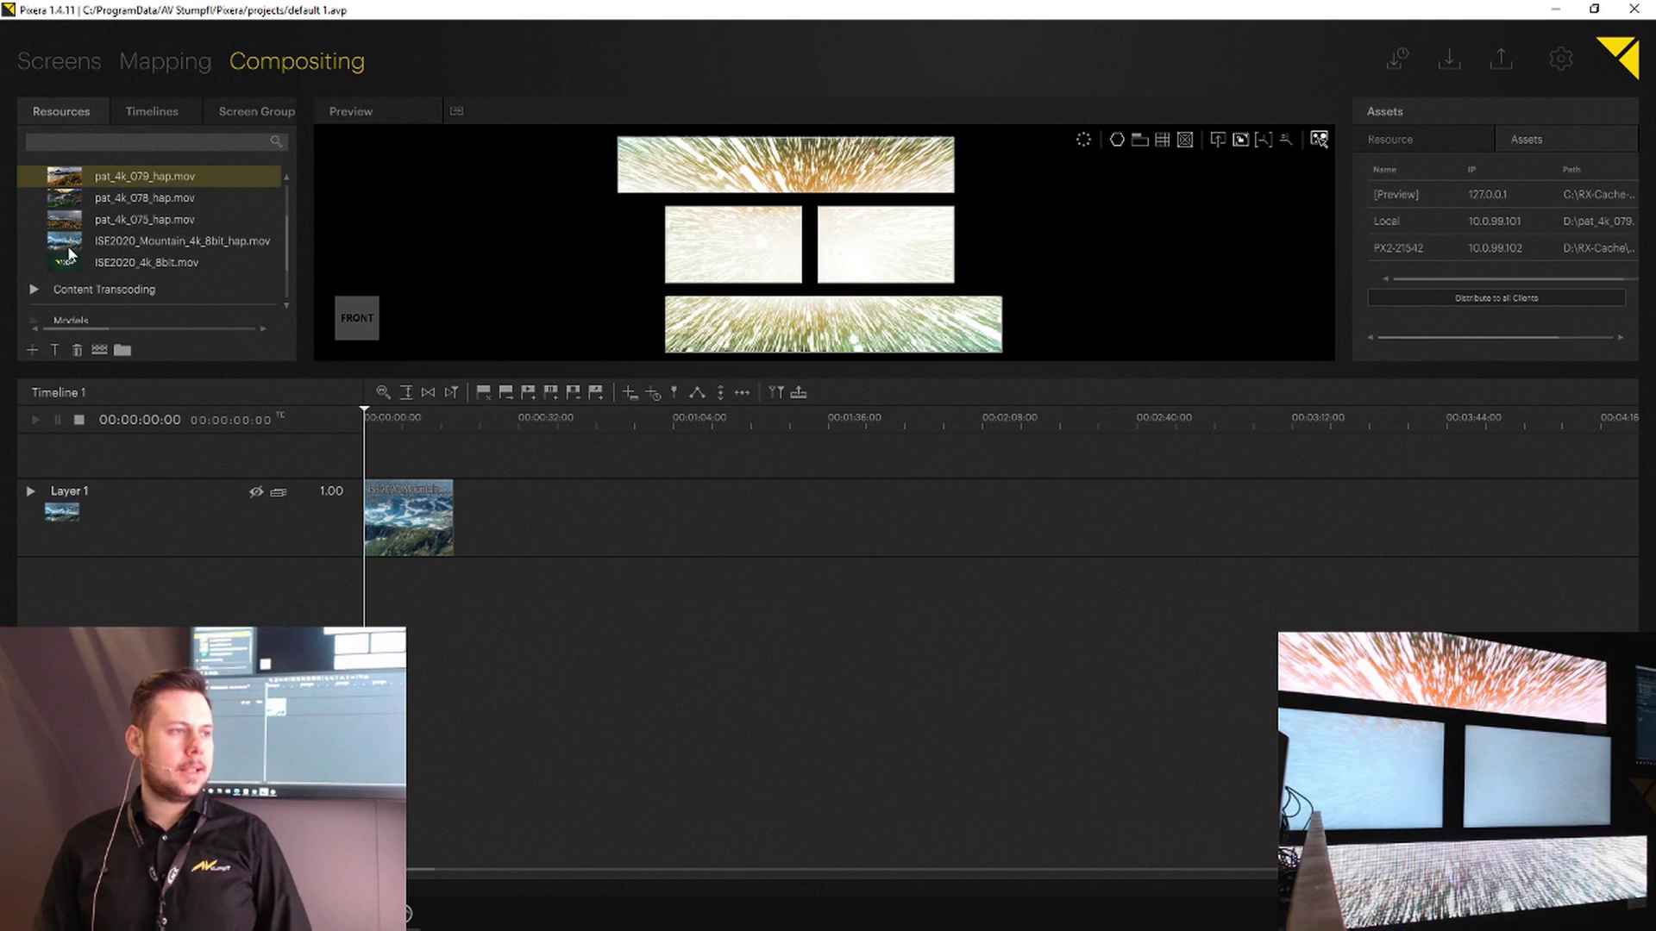
pyautogui.keyDown('ctrl'); pyautogui.click(71, 204); pyautogui.keyUp('ctrl')
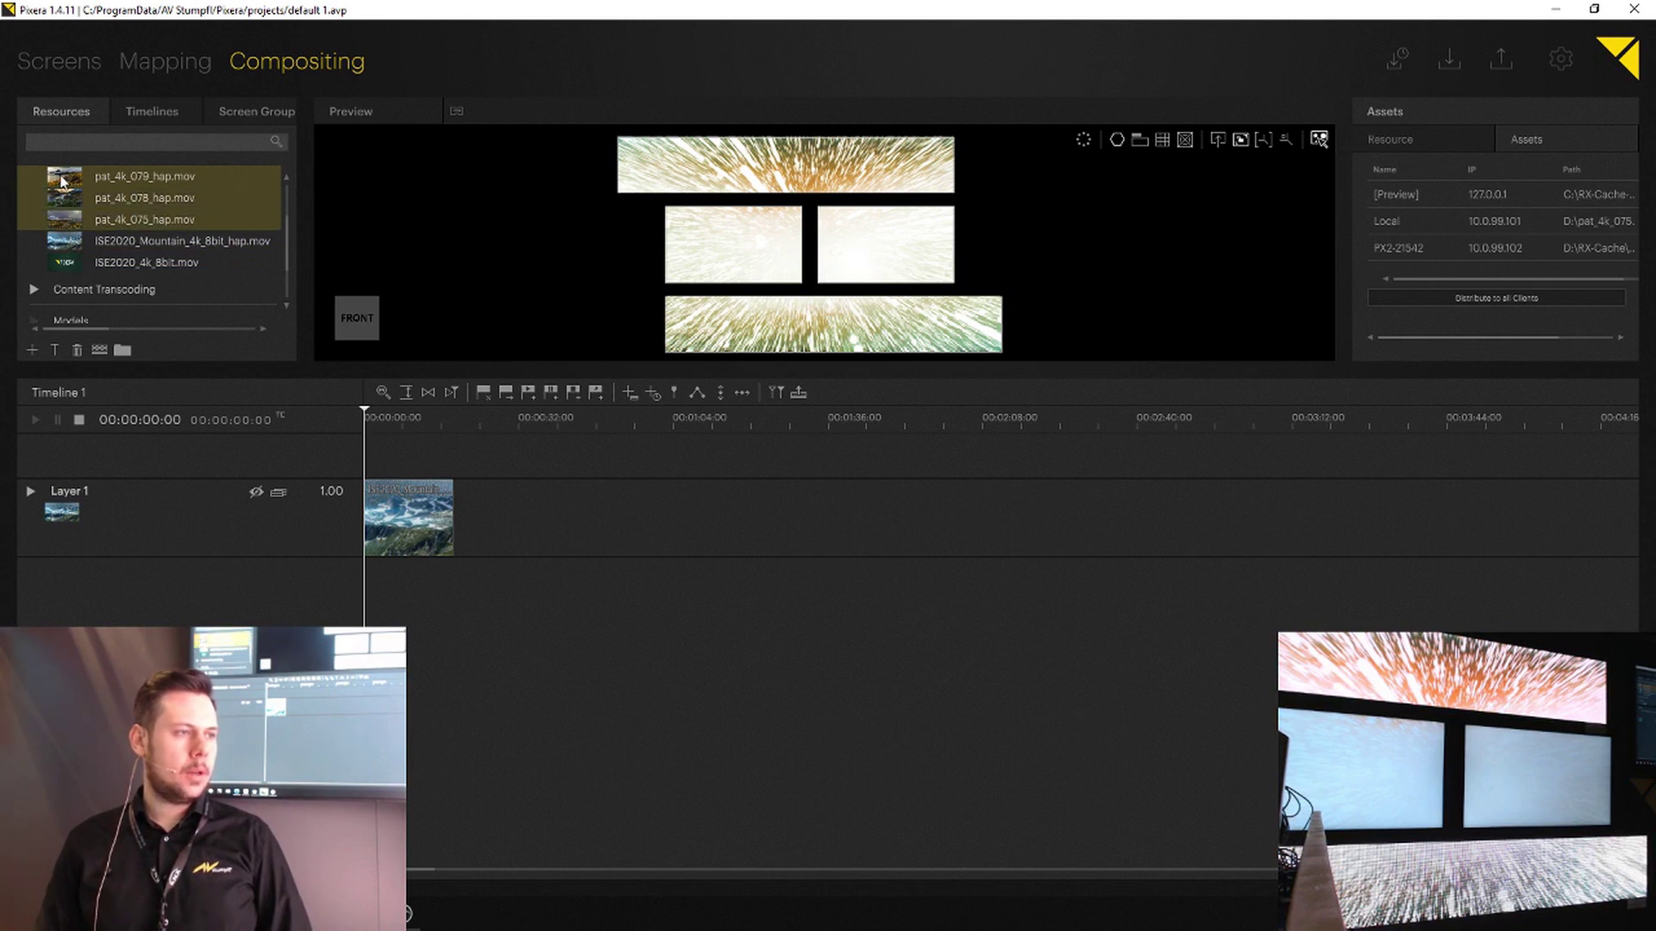
pyautogui.moveTo(62, 181); pyautogui.dragTo(558, 549)
pyautogui.click(608, 537)
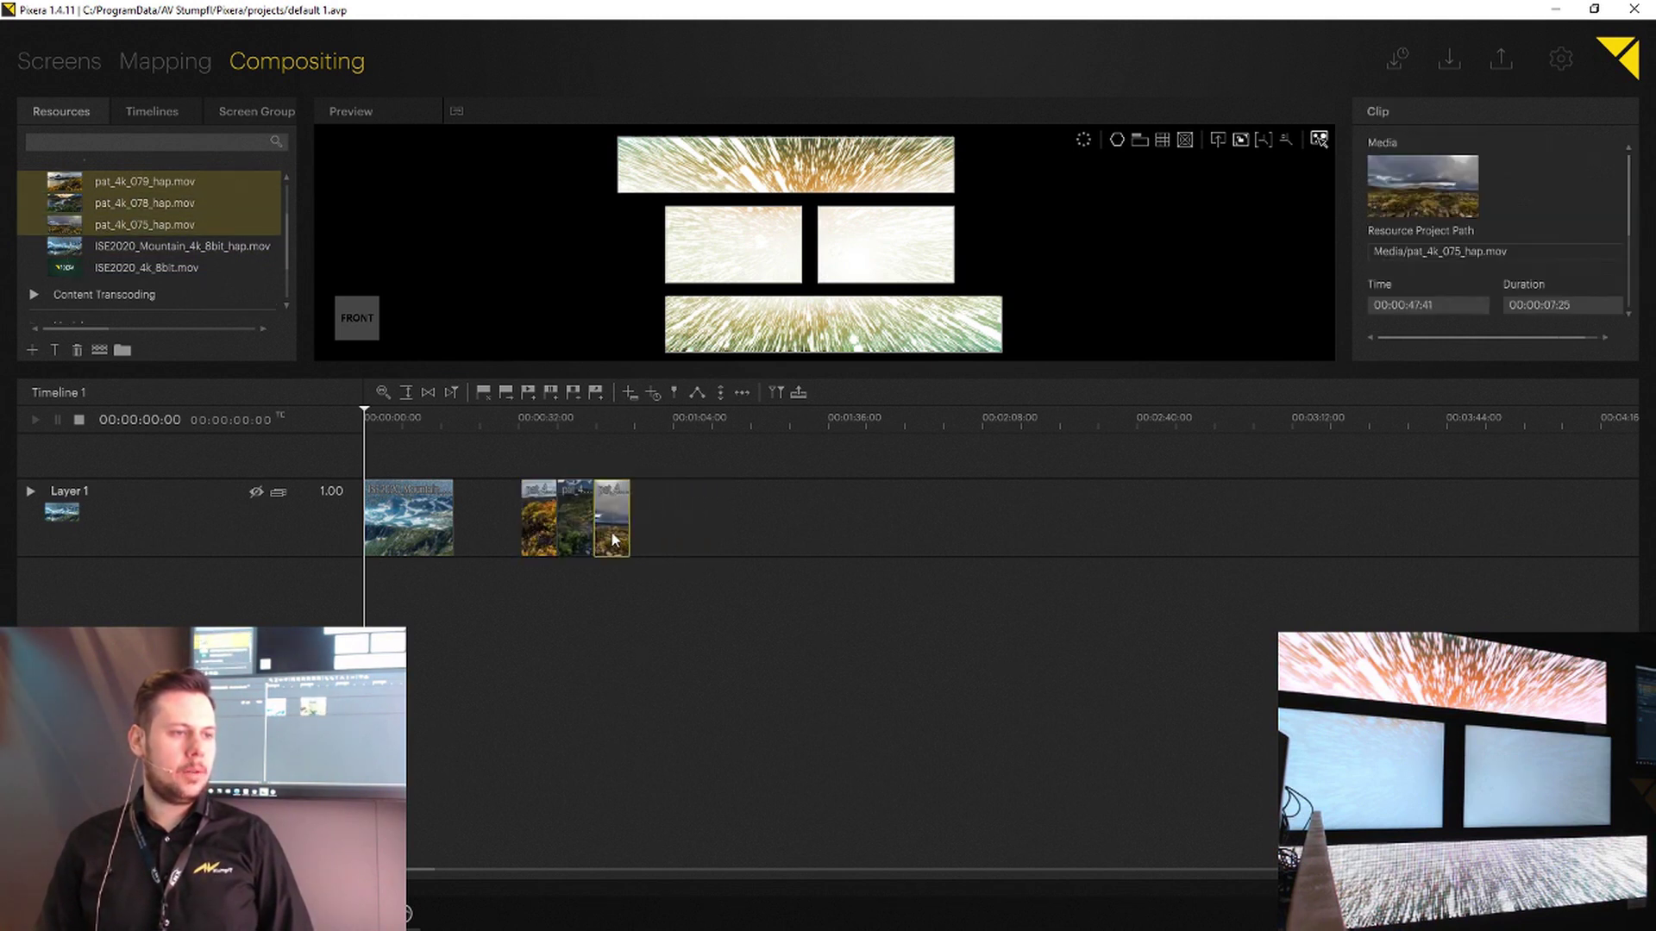
pyautogui.keyDown('ctrl'); pyautogui.click(542, 521); pyautogui.keyUp('ctrl')
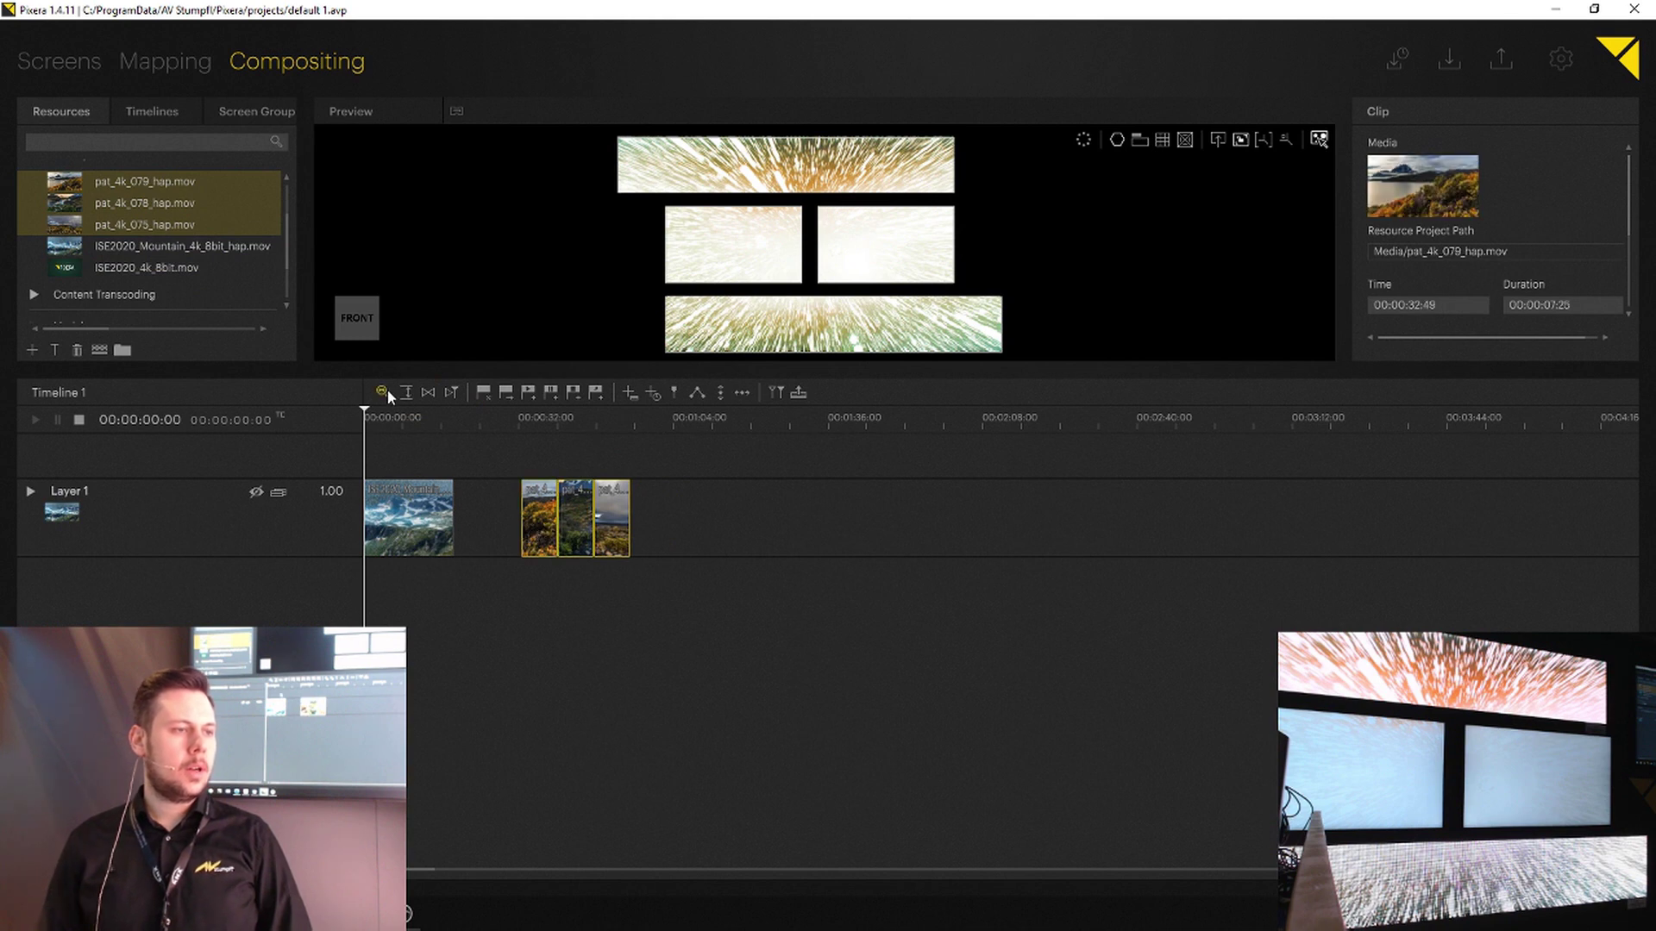
# Step: Set the ISE2020 Mountain clip's Play Mode to Free Loop and return the playhead near the start
pyautogui.click(442, 495)
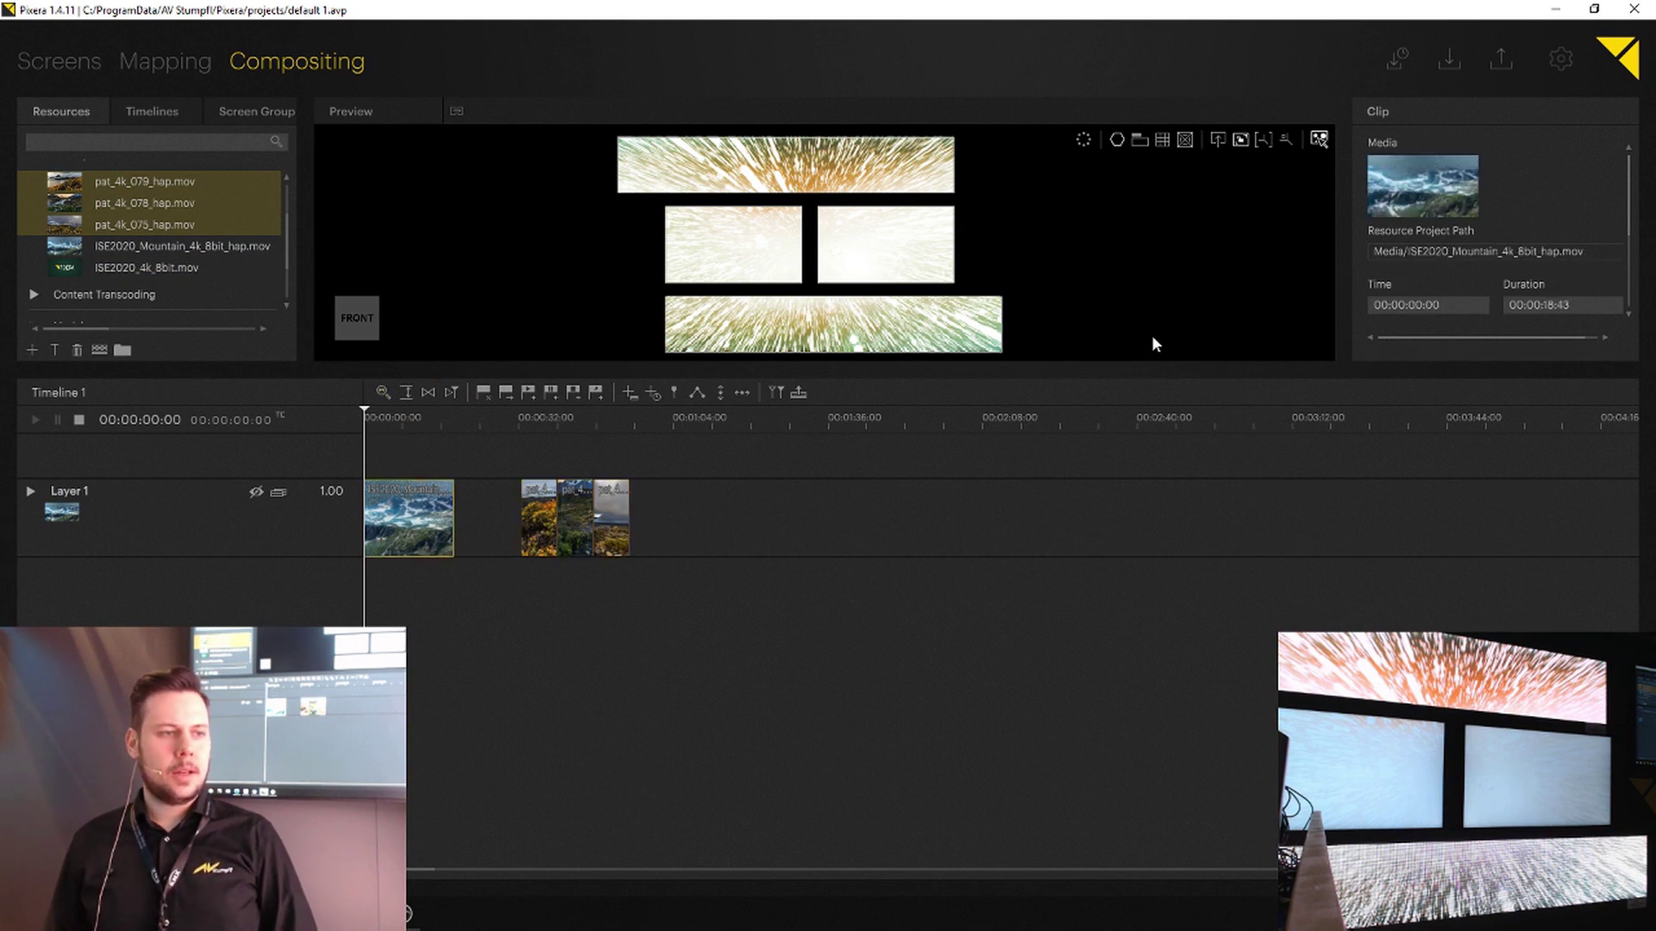
pyautogui.scroll(-2, 1481, 281)
pyautogui.click(1462, 271)
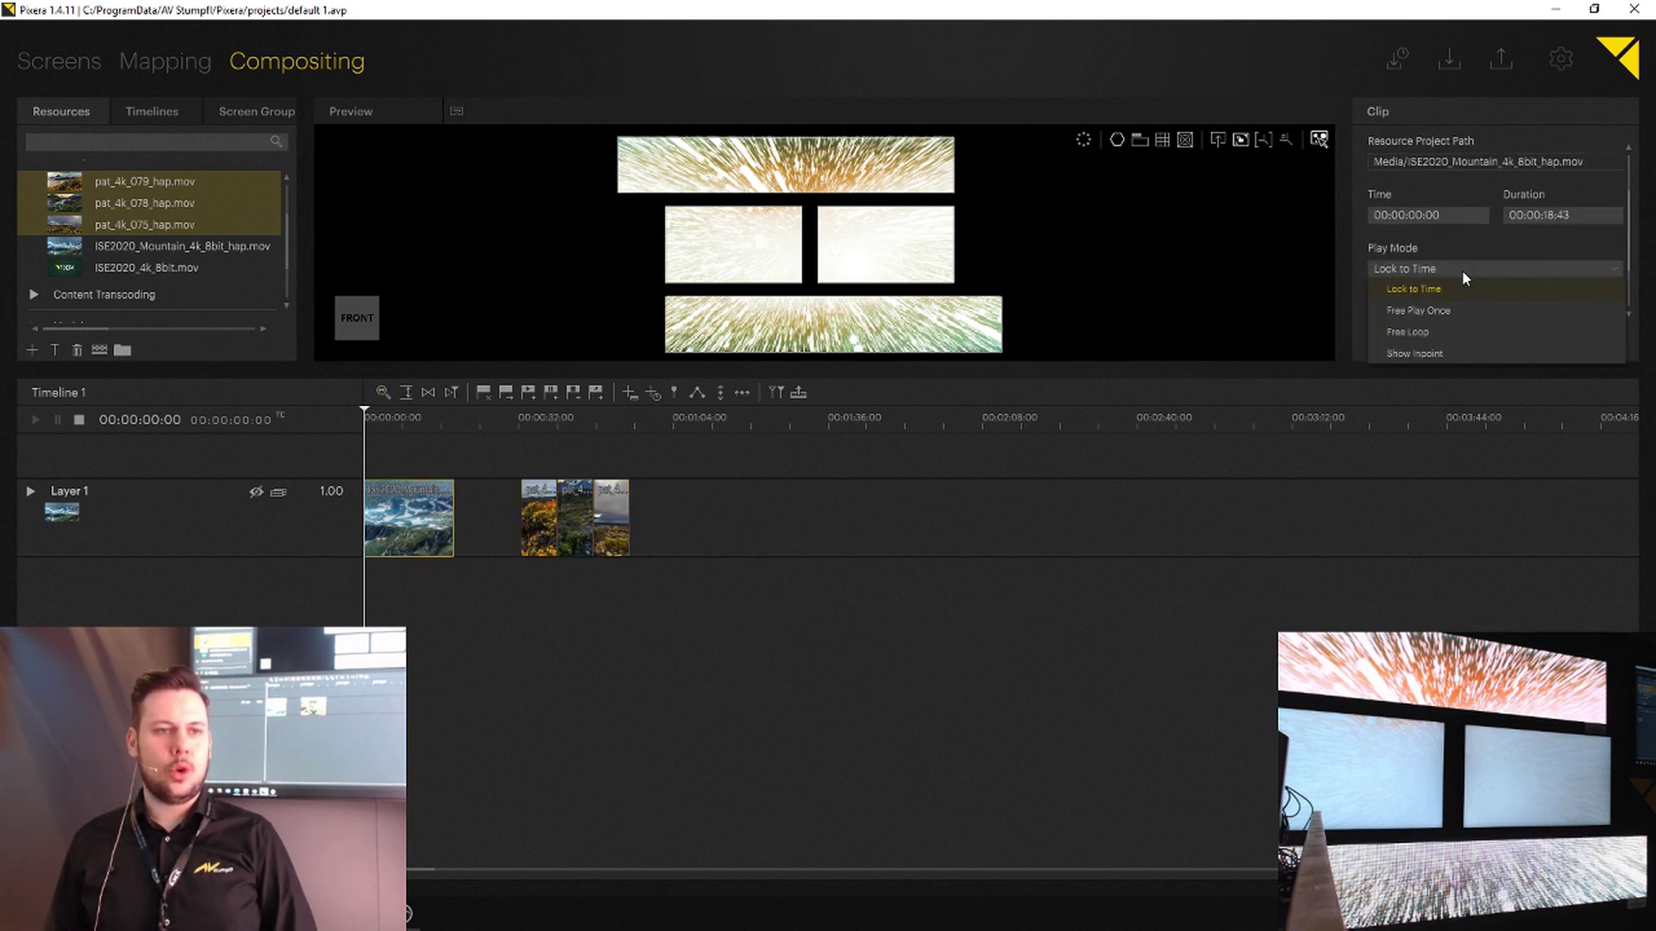
pyautogui.click(1428, 328)
pyautogui.click(384, 421)
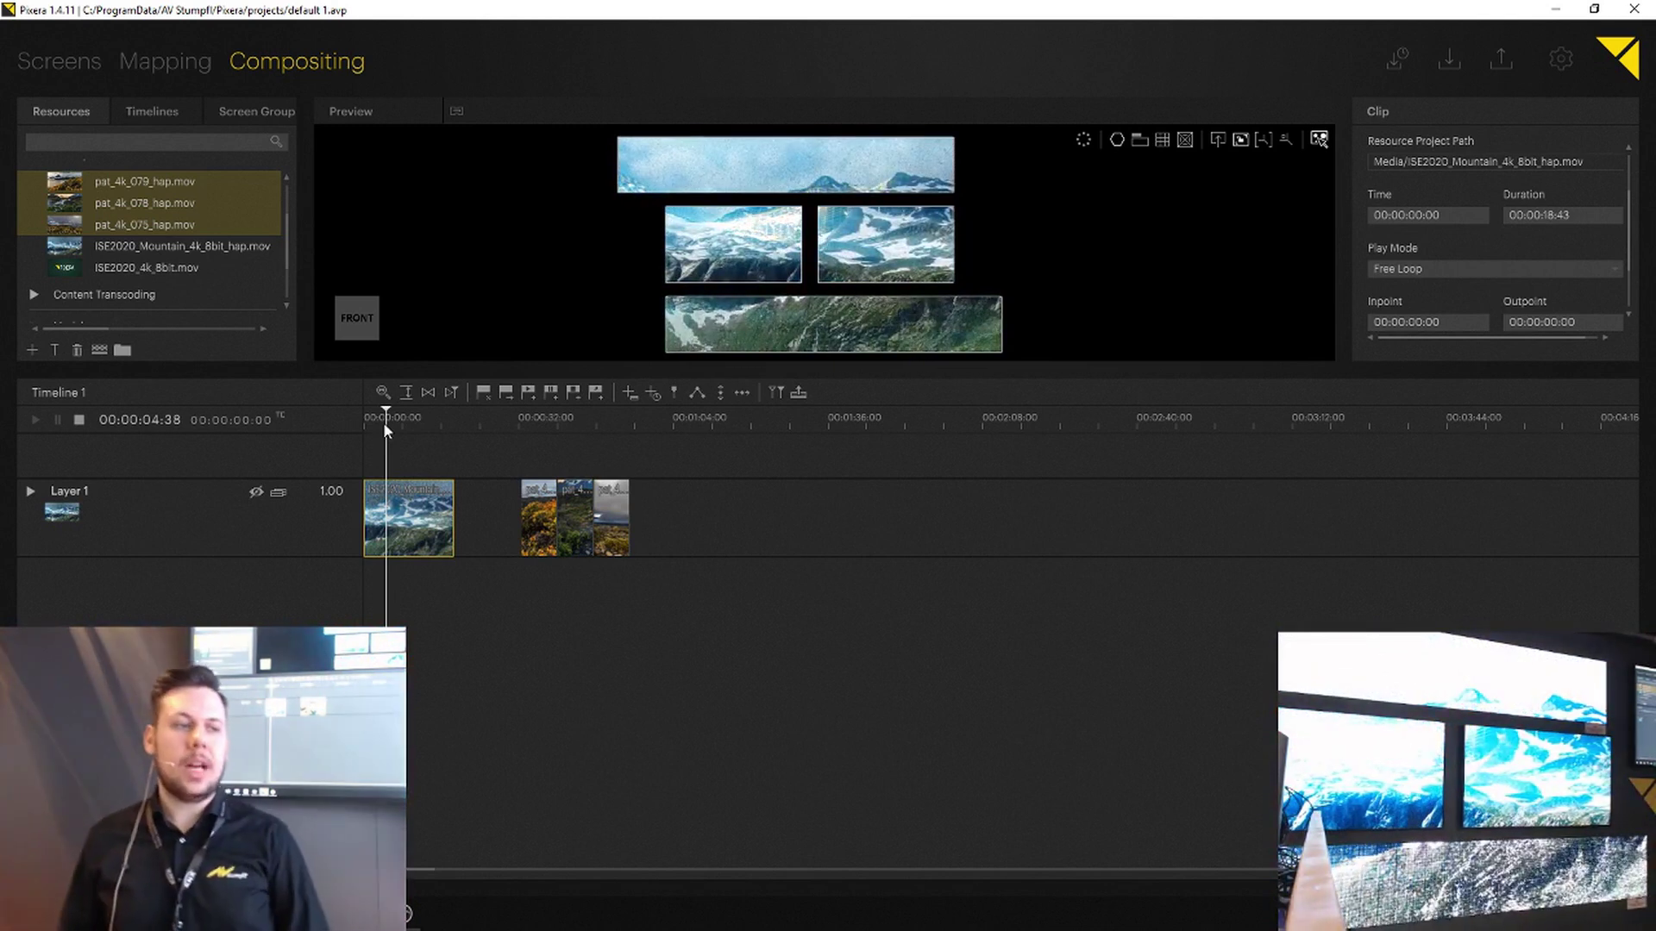
# Step: At about 34 seconds, enlarge the pat clip picture across all screens and push two pat clips later to about 1:19
pyautogui.click(774, 392)
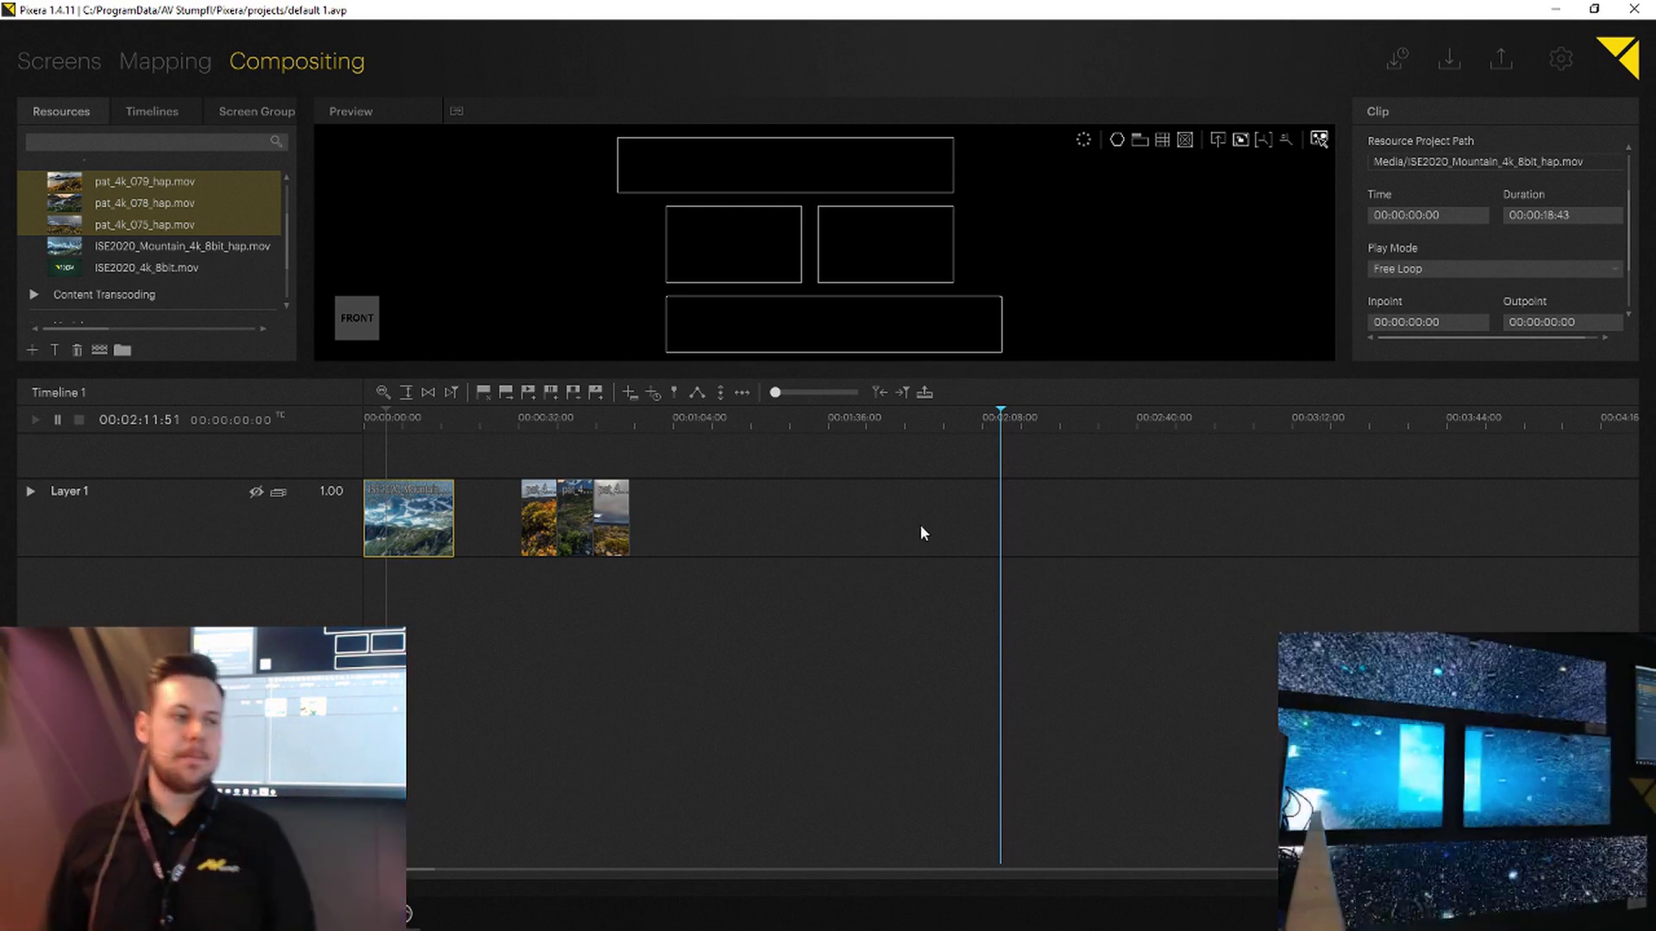
pyautogui.click(528, 419)
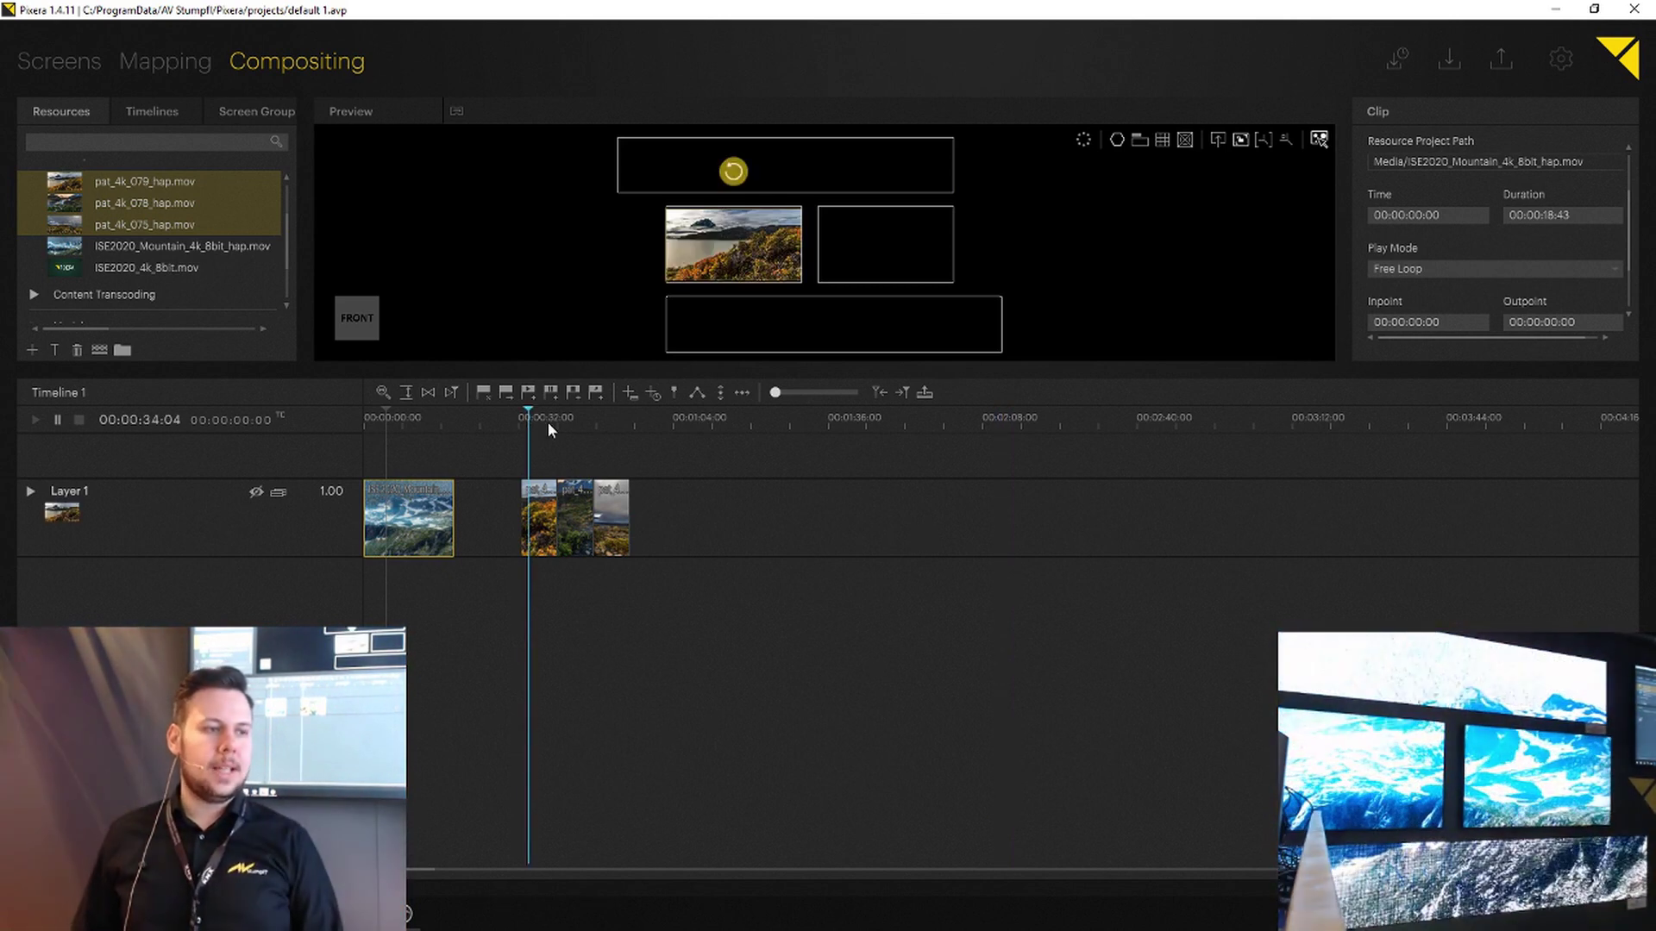
pyautogui.moveTo(760, 255); pyautogui.dragTo(948, 318)
pyautogui.moveTo(857, 281); pyautogui.dragTo(577, 136)
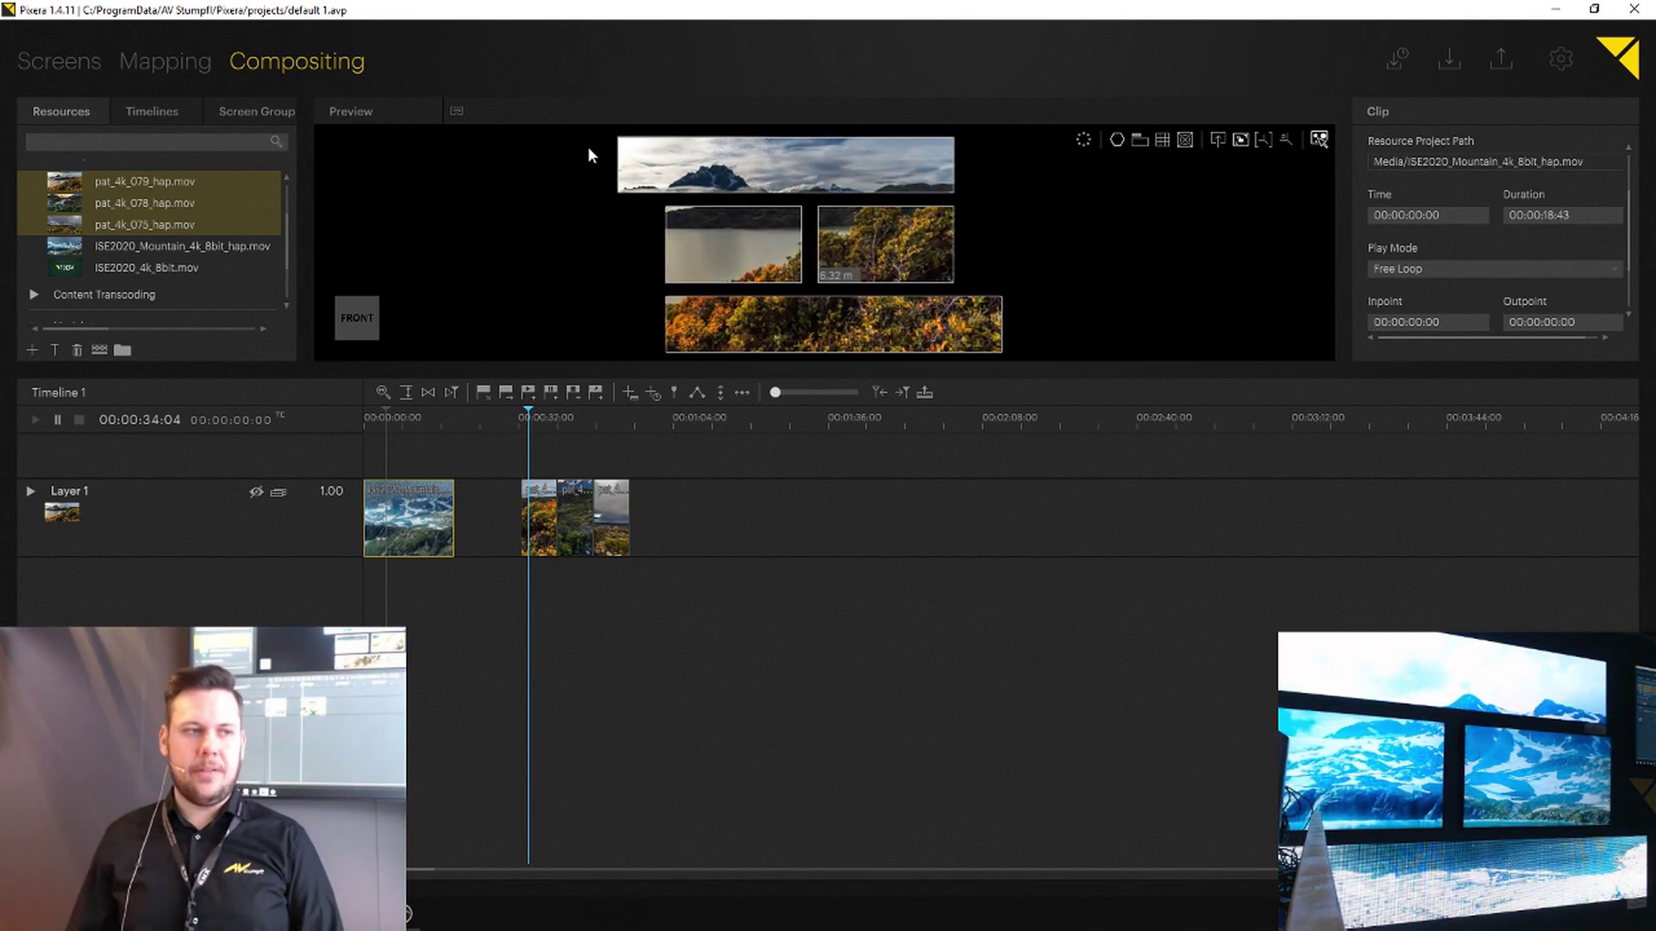
pyautogui.moveTo(608, 511); pyautogui.dragTo(797, 517)
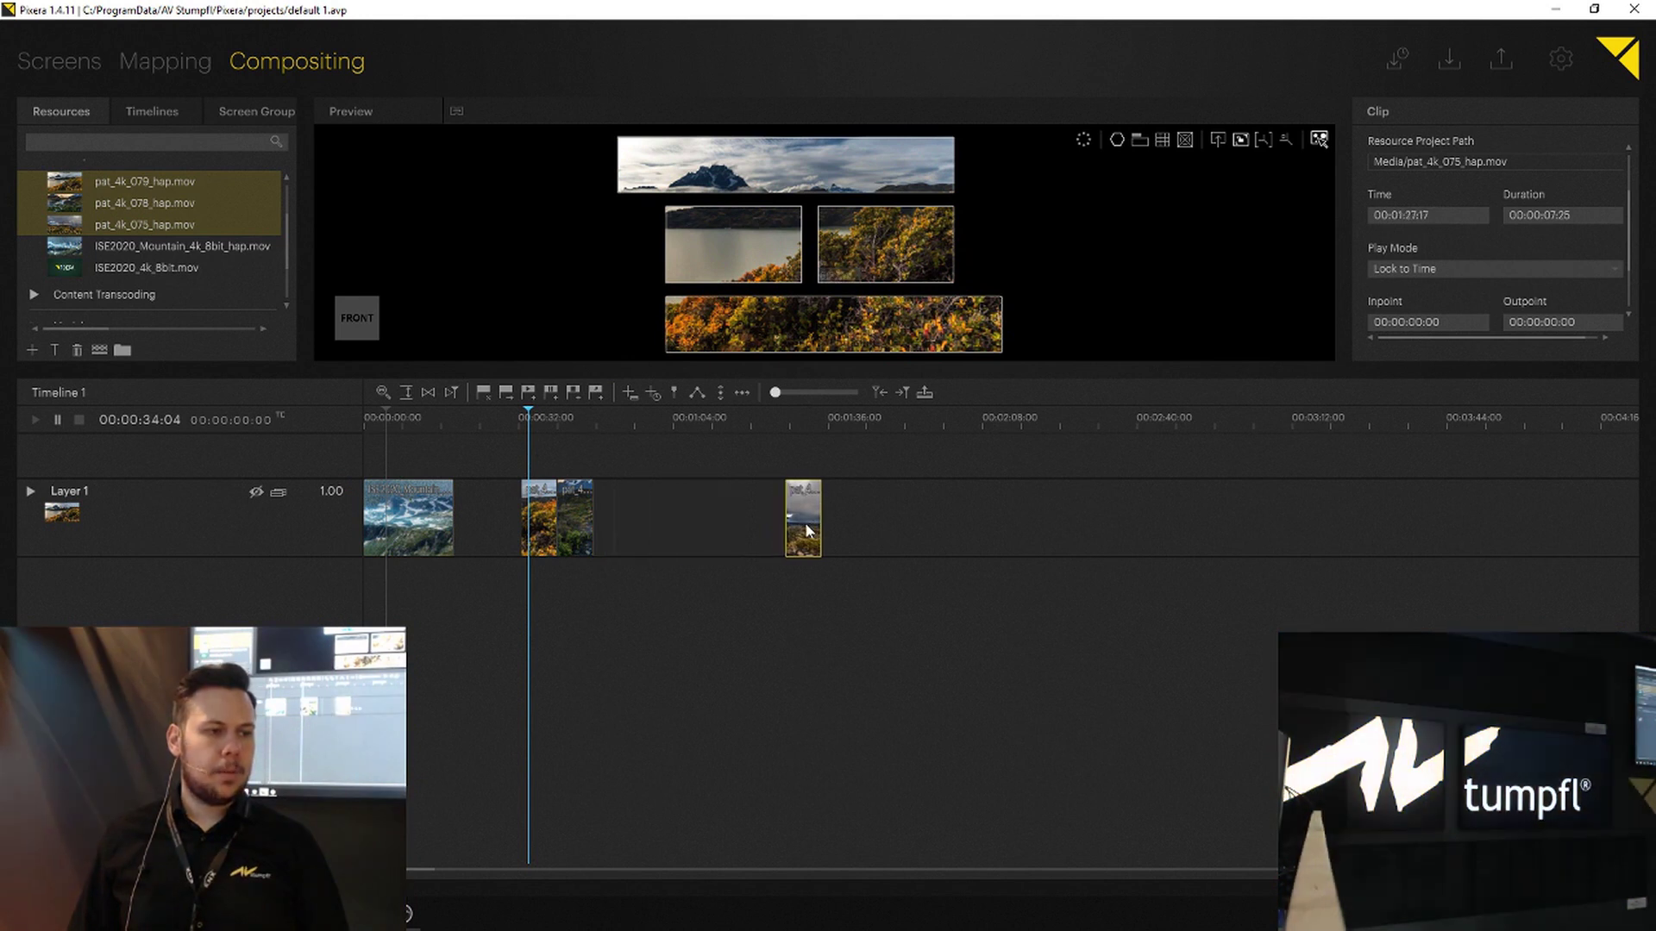
pyautogui.moveTo(578, 516); pyautogui.dragTo(766, 525)
# Step: Lengthen pat_4k_079 to 37:34 with Free Loop play mode and move pat_4k_078 onto a new Layer 2
pyautogui.click(540, 509)
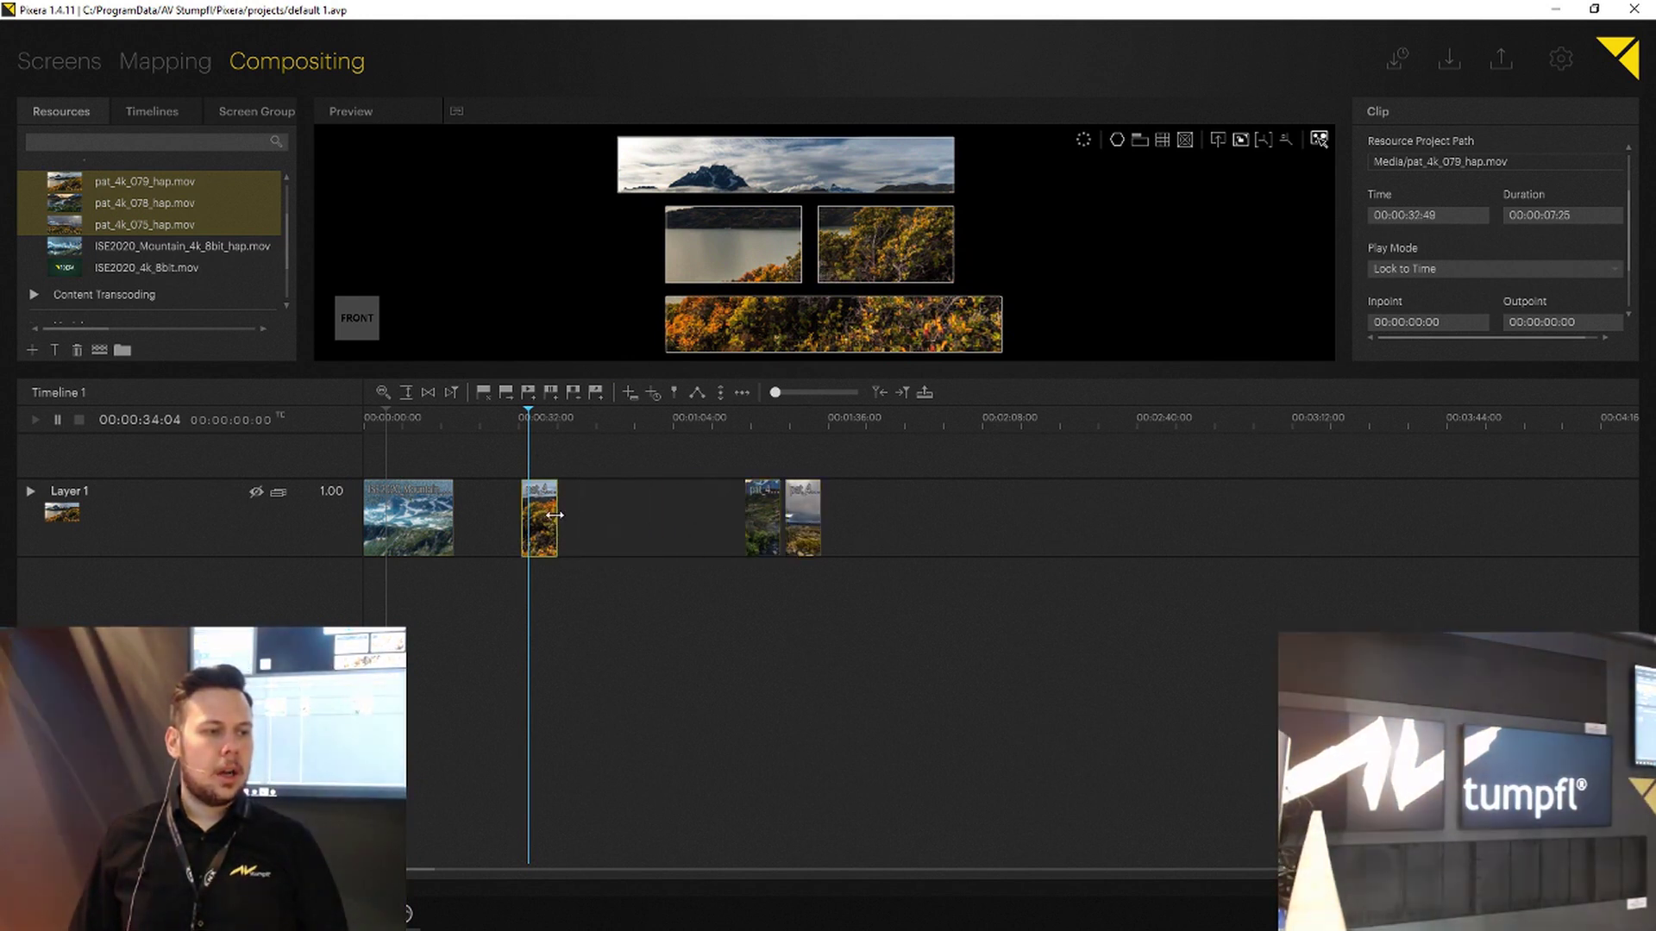
pyautogui.moveTo(556, 518); pyautogui.dragTo(751, 538)
pyautogui.click(1415, 270)
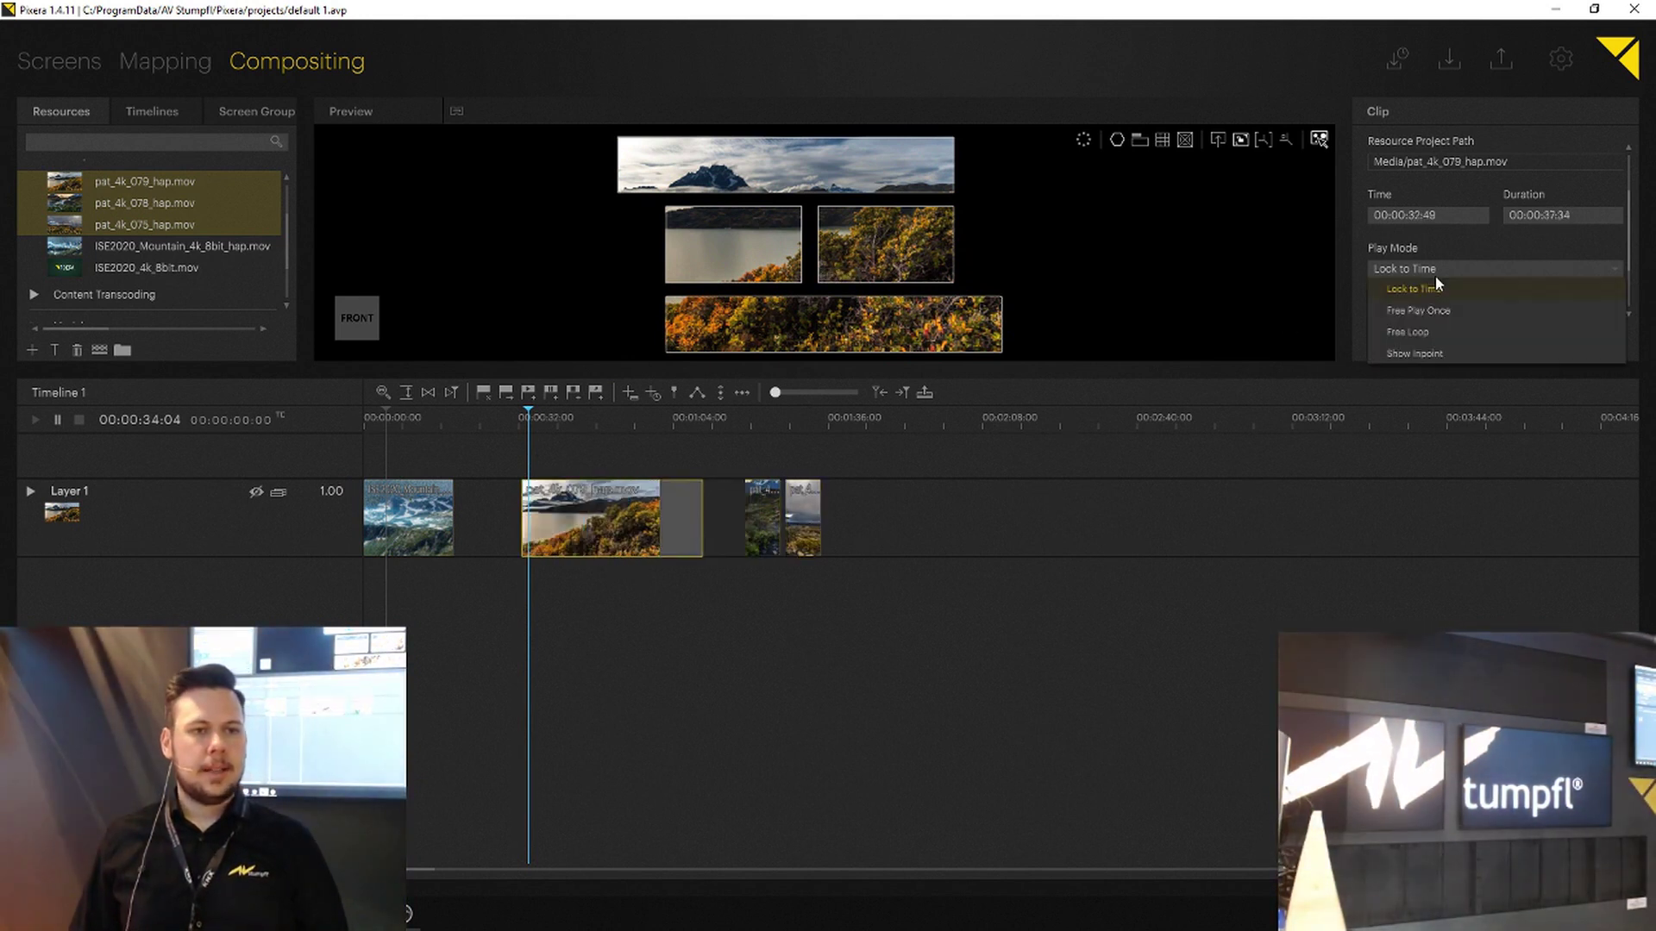
pyautogui.click(1435, 330)
pyautogui.click(1408, 272)
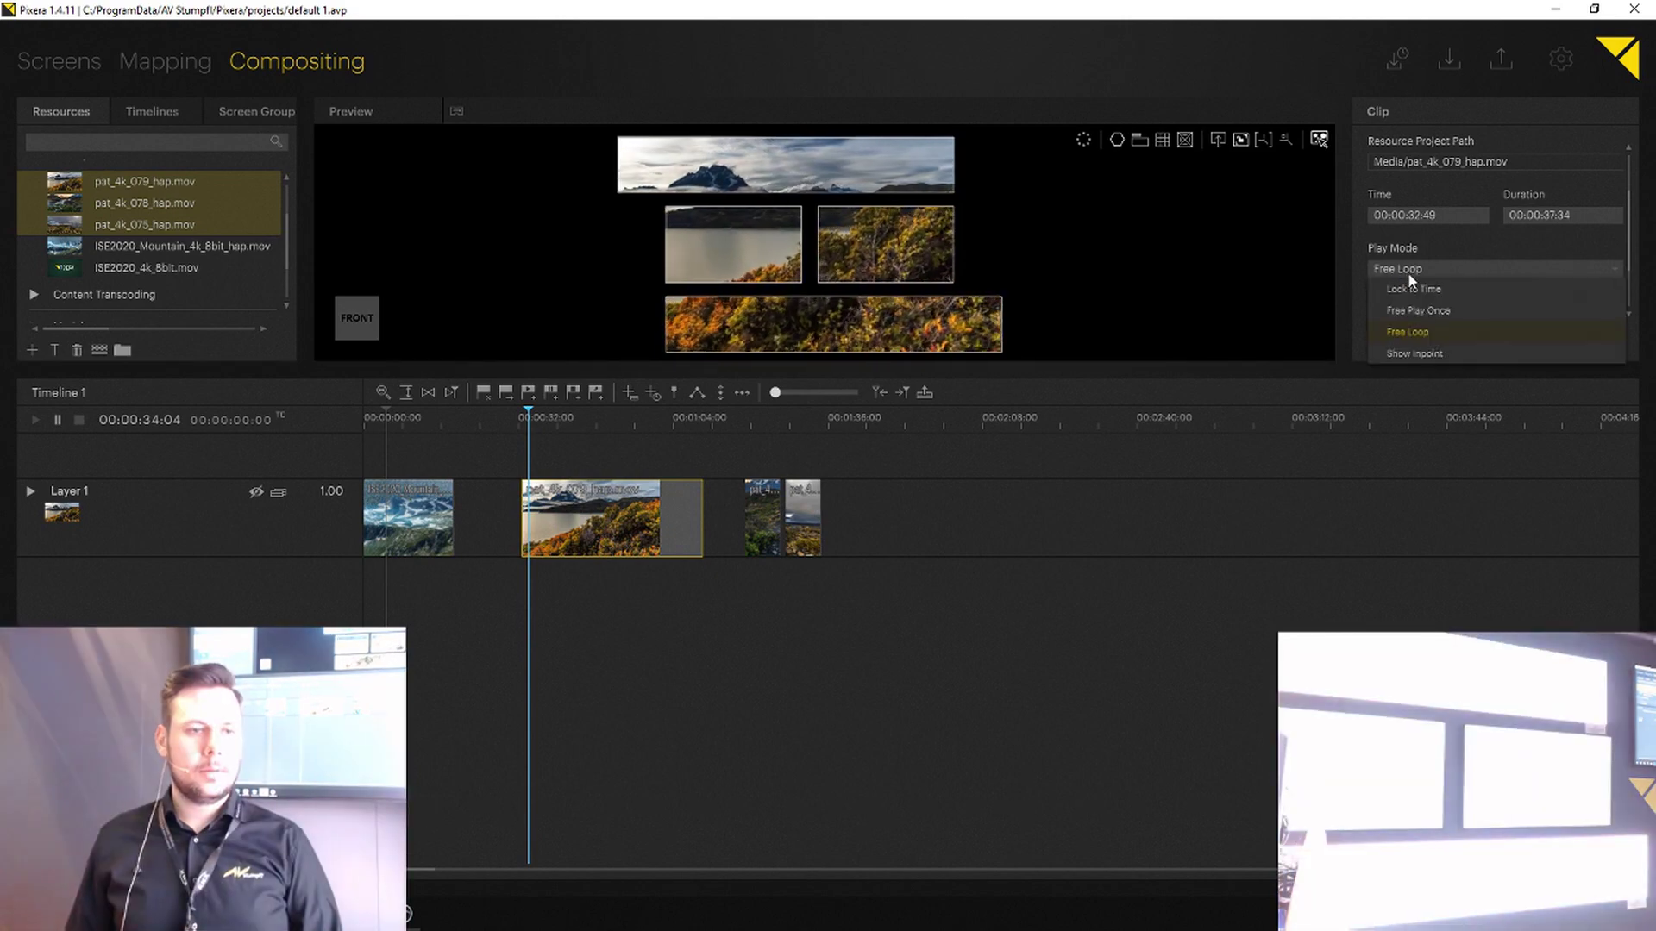
pyautogui.click(1420, 328)
pyautogui.moveTo(770, 504); pyautogui.dragTo(557, 507)
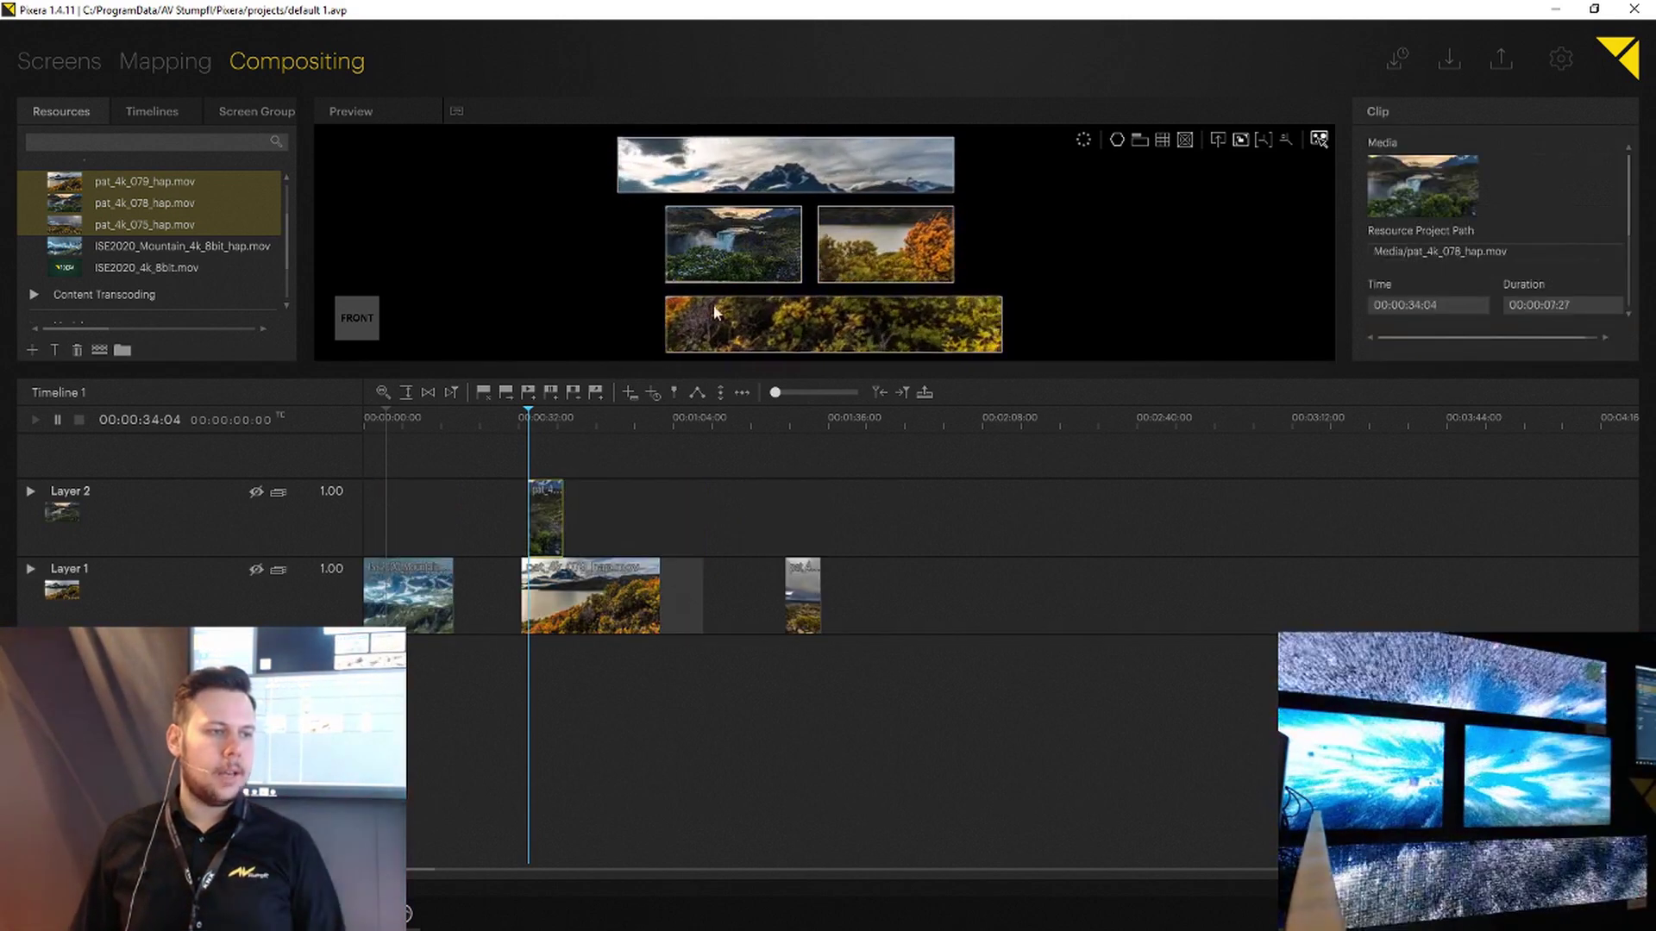
# Step: Shrink the Layer 2 waterfall picture, move it from the top screen's left to right, and lengthen its clip
pyautogui.click(739, 255)
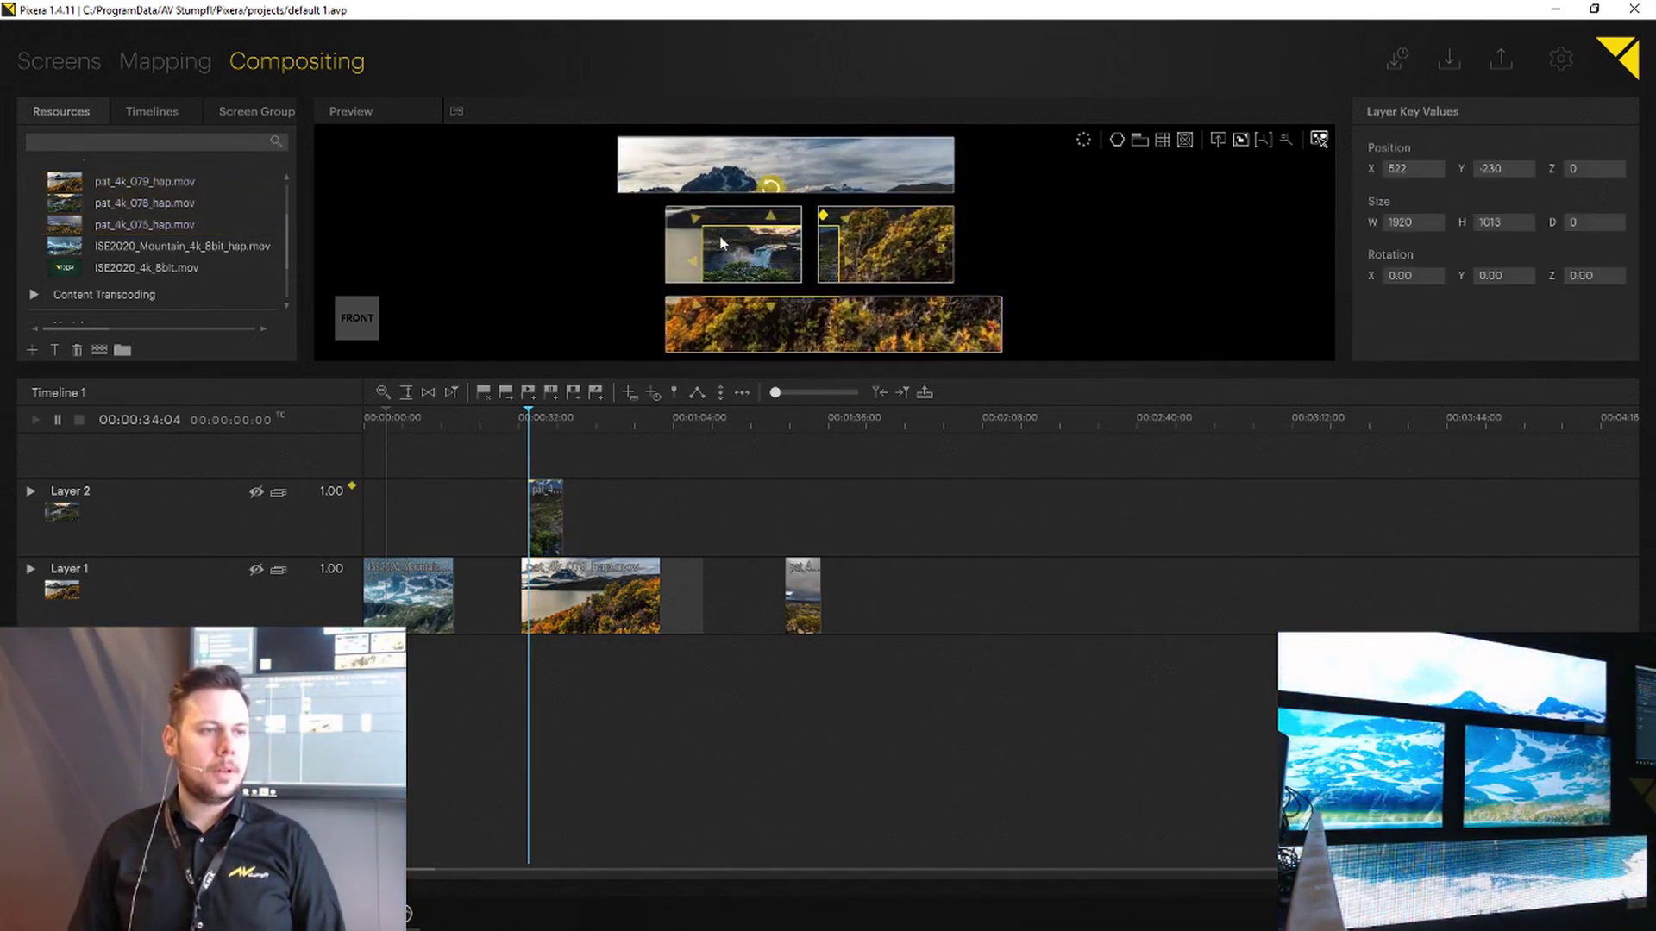
pyautogui.moveTo(706, 229); pyautogui.dragTo(658, 181)
pyautogui.click(552, 320)
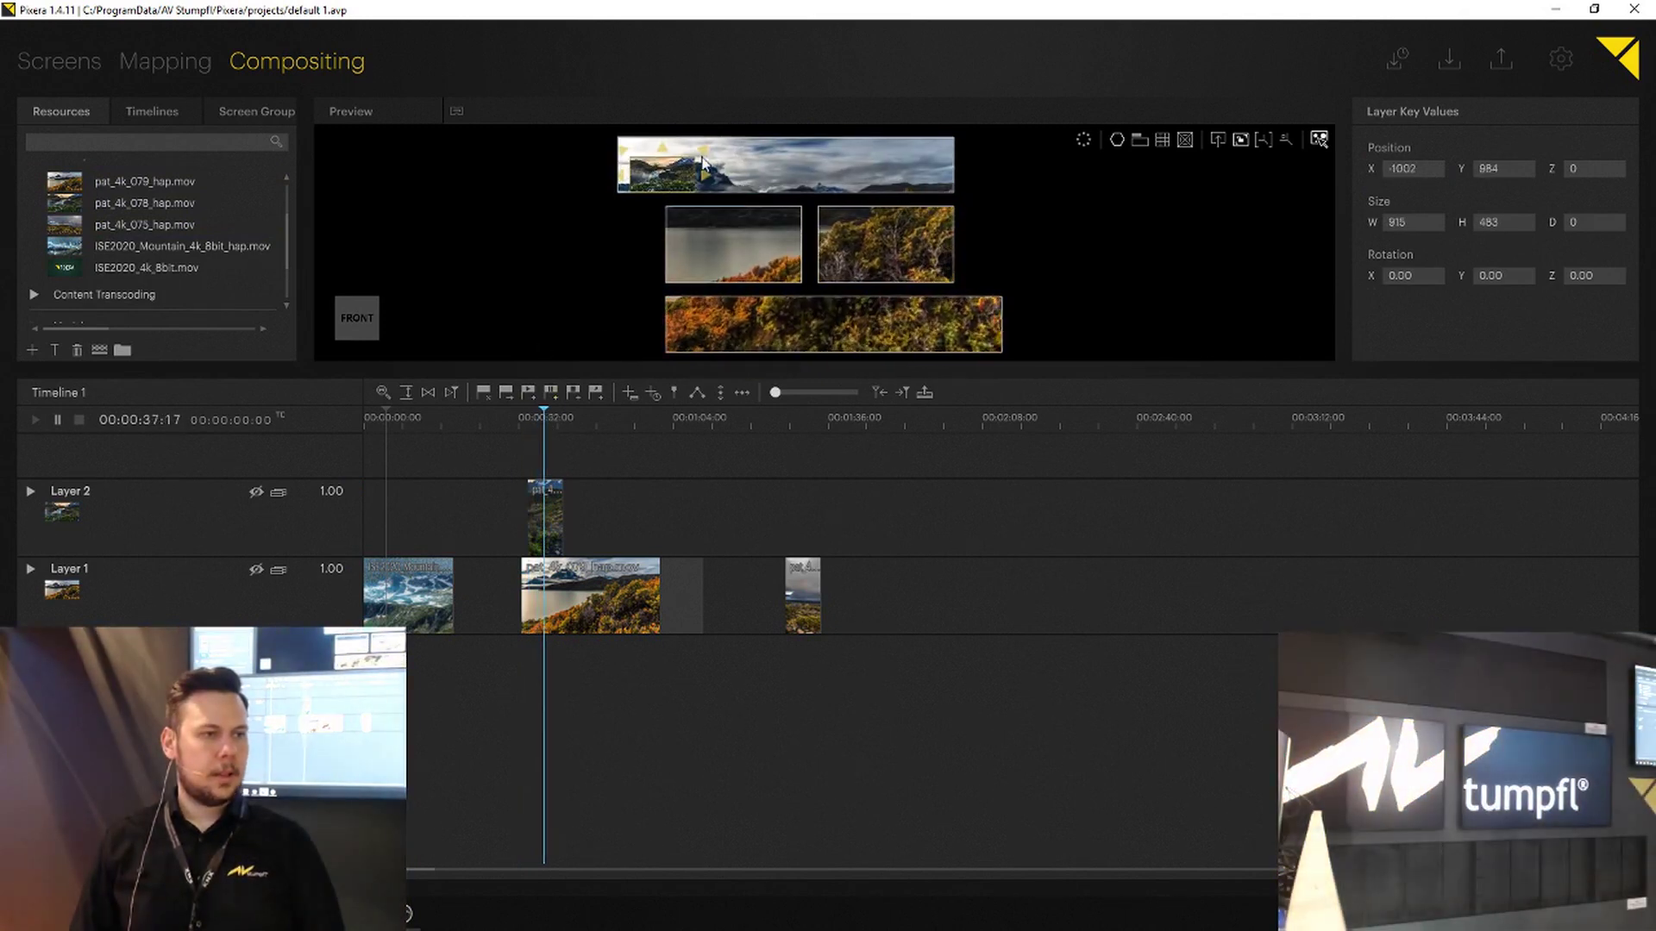
pyautogui.moveTo(662, 169); pyautogui.dragTo(923, 177)
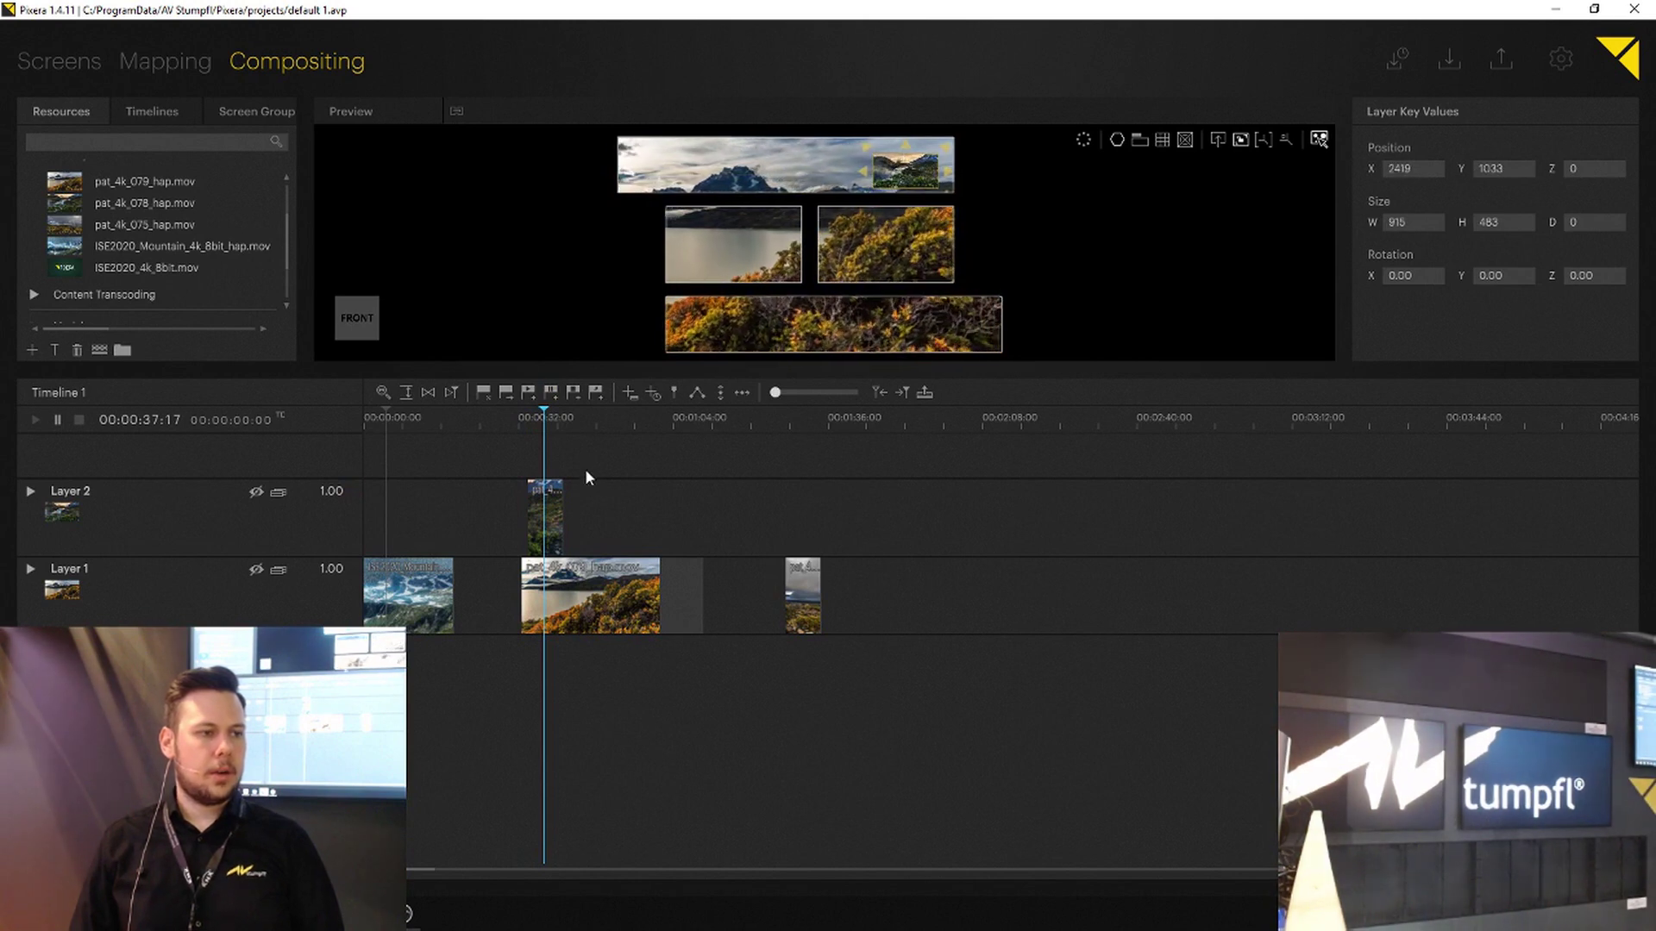
pyautogui.moveTo(562, 515); pyautogui.dragTo(679, 515)
pyautogui.moveTo(905, 170); pyautogui.dragTo(933, 297)
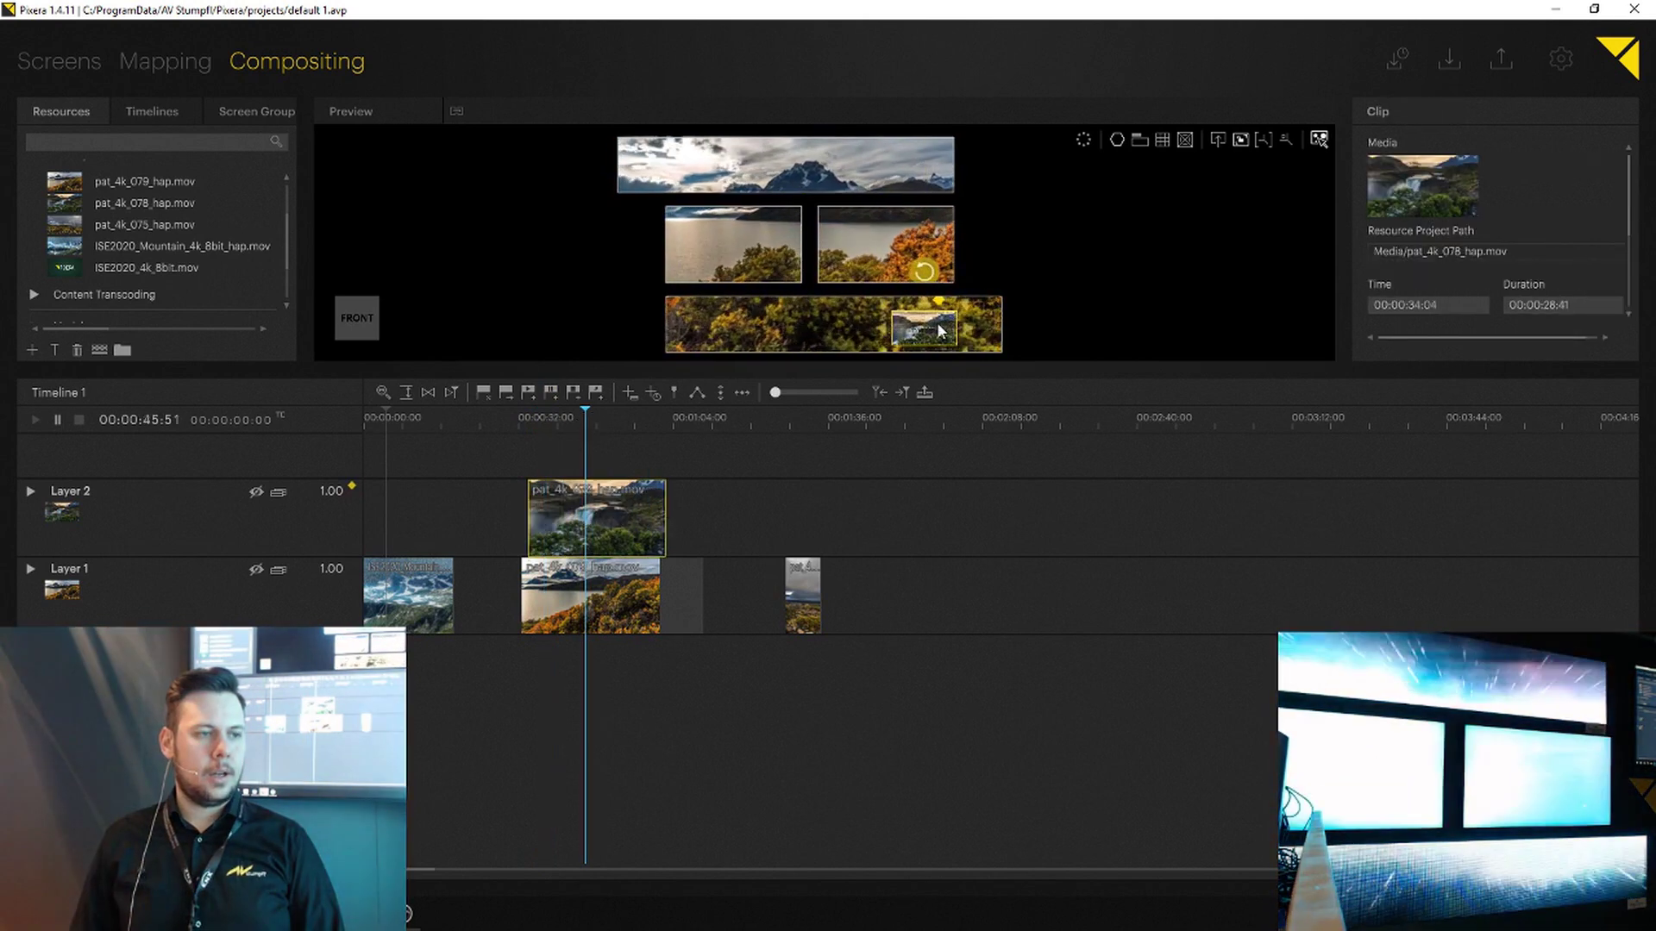
# Step: At about 59 seconds, slide the waterfall picture left across the bottom screen, then replay from 34 seconds to check the keyframes
pyautogui.click(648, 417)
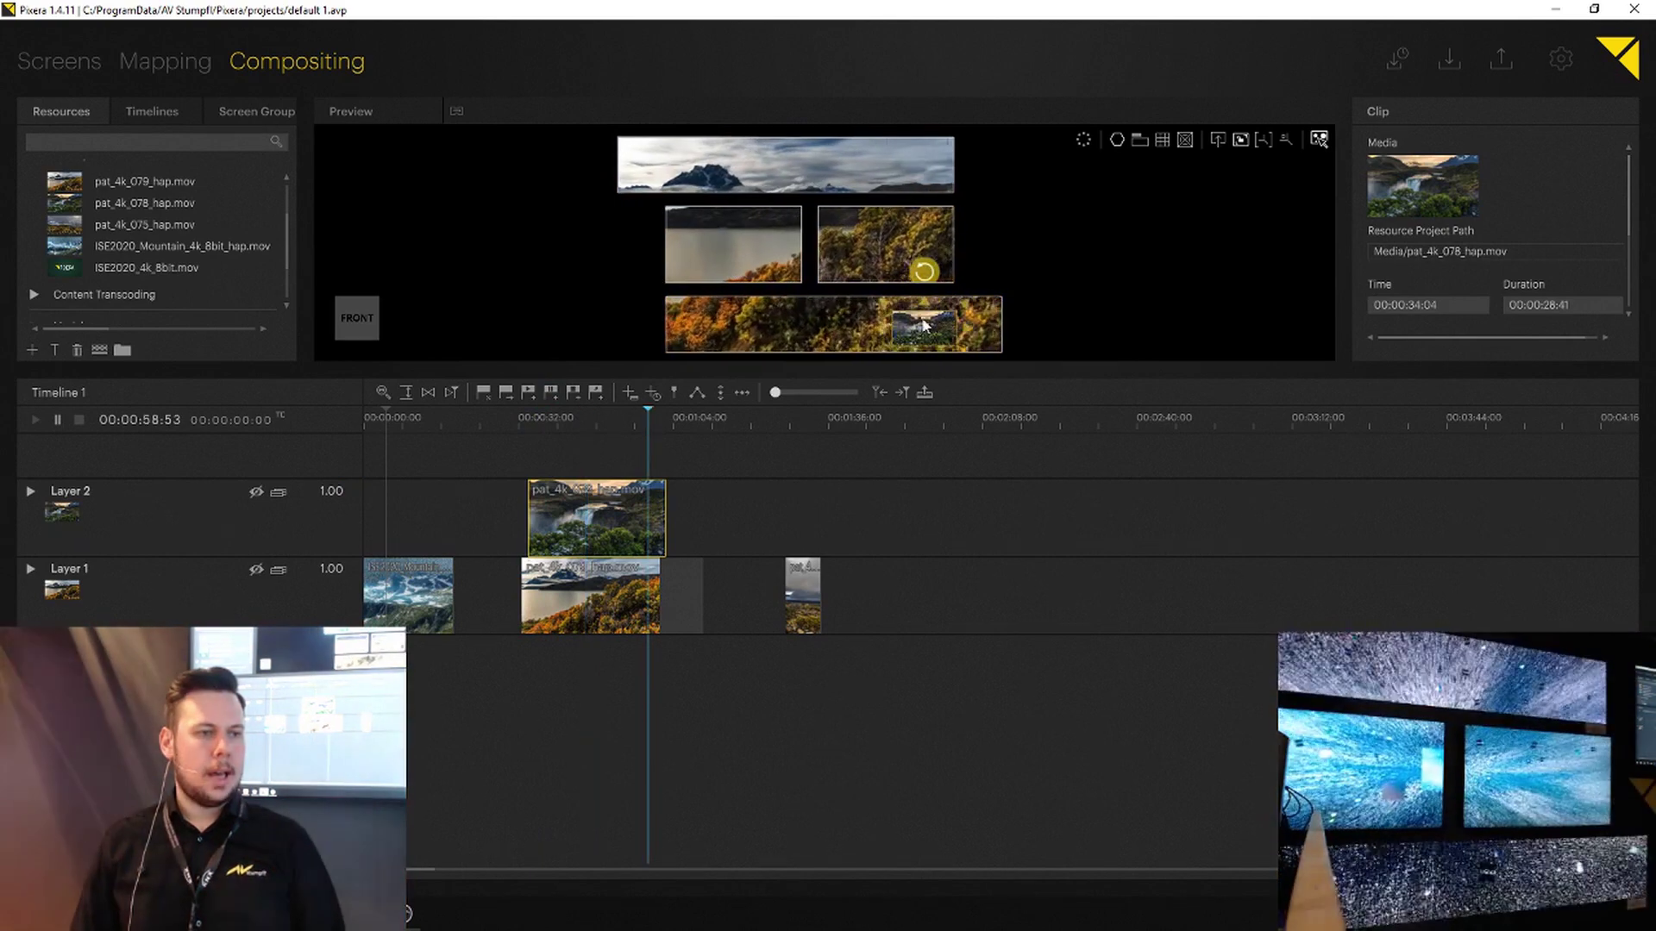
pyautogui.moveTo(897, 318); pyautogui.dragTo(686, 319)
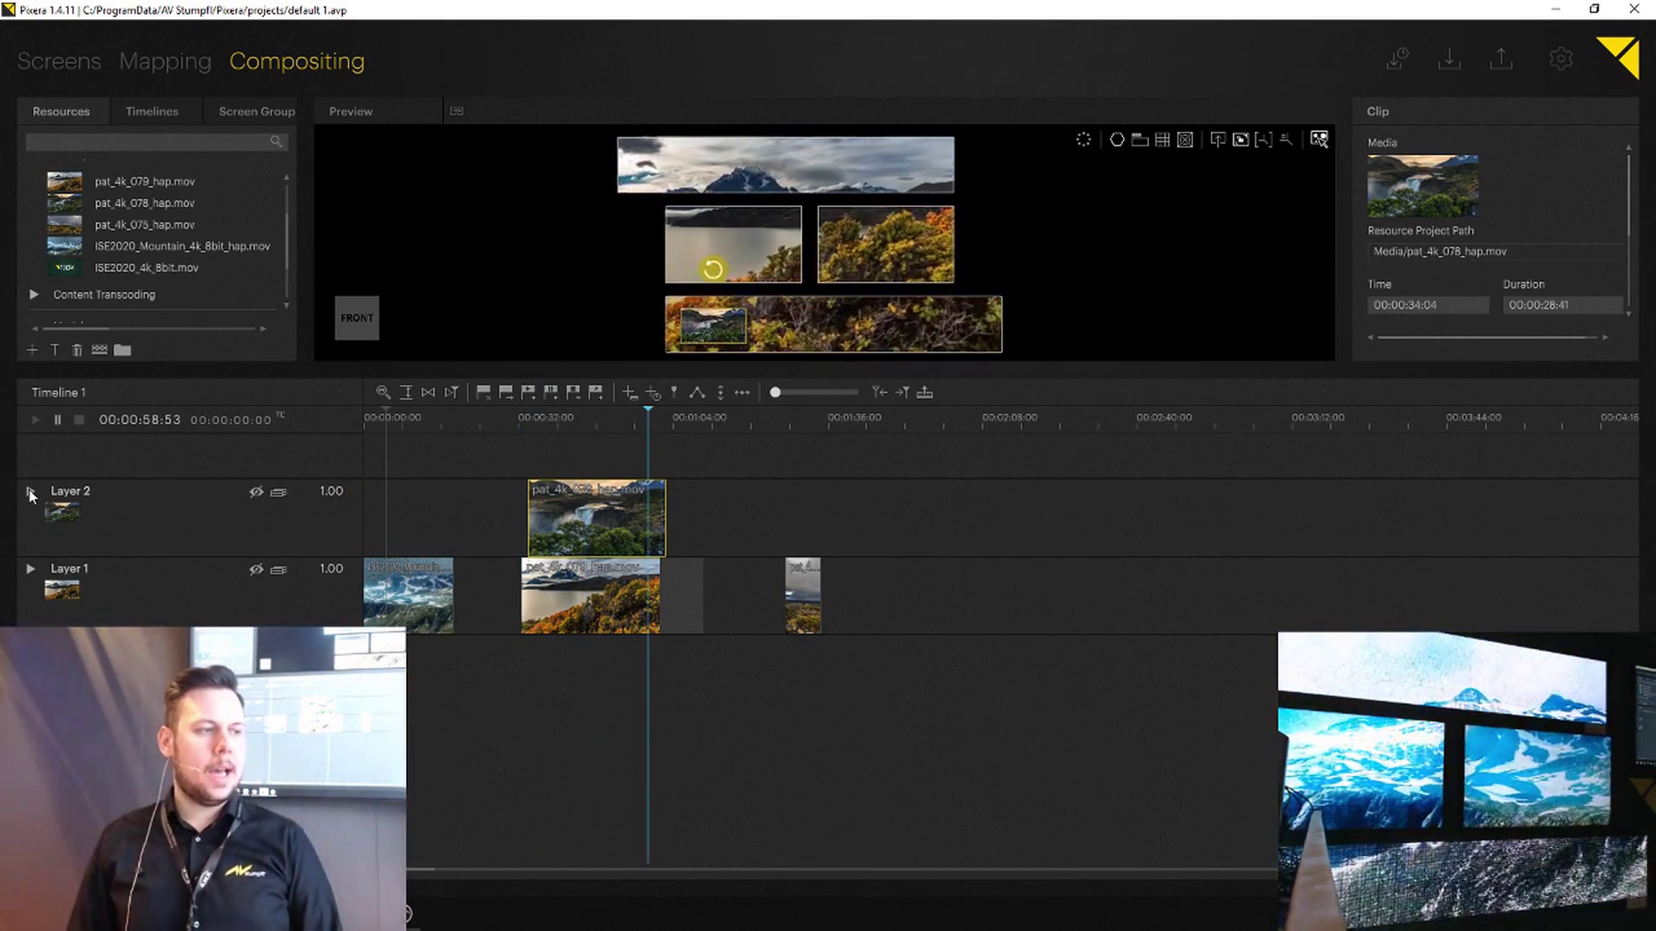
pyautogui.click(30, 491)
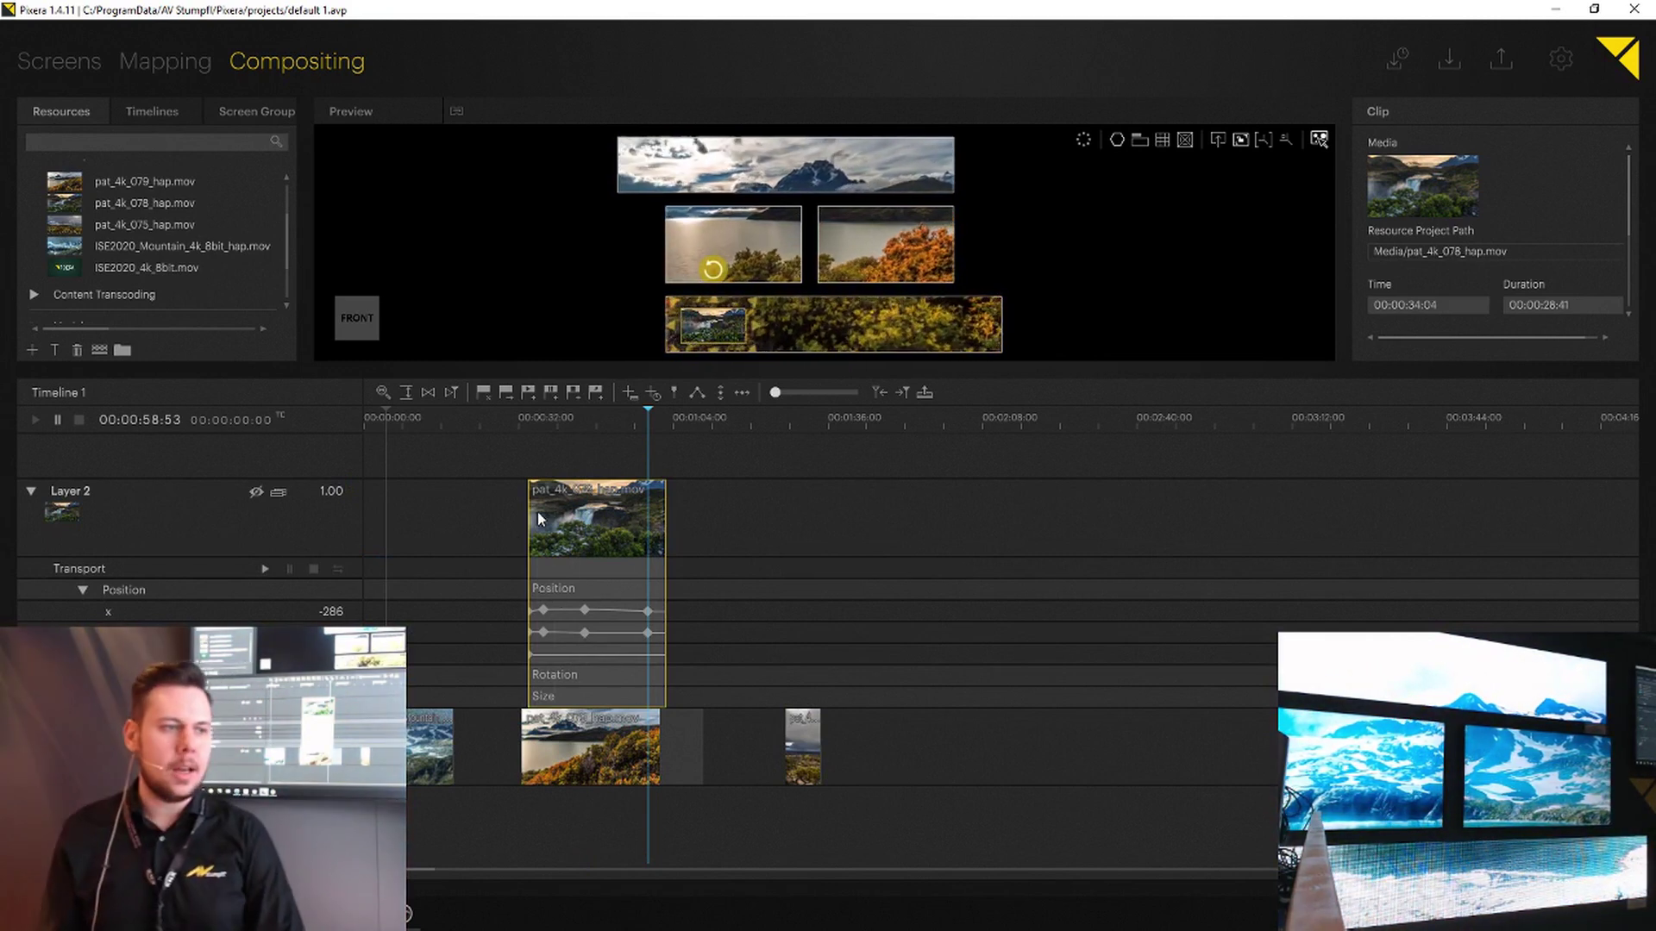
pyautogui.click(532, 420)
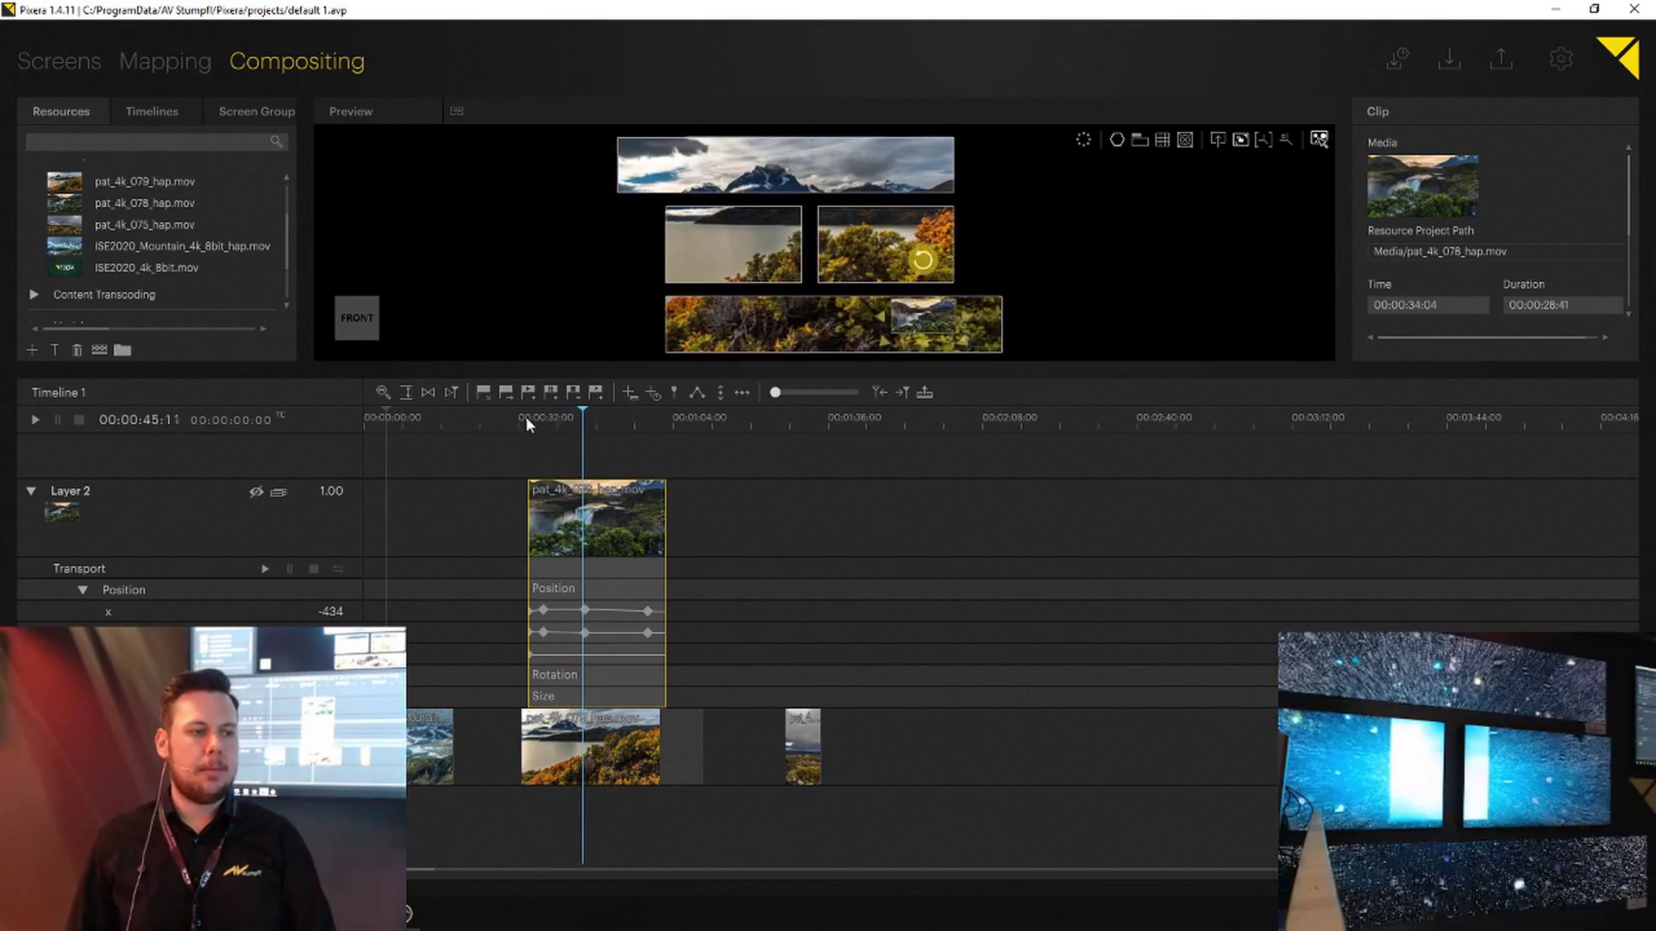
pyautogui.click(530, 416)
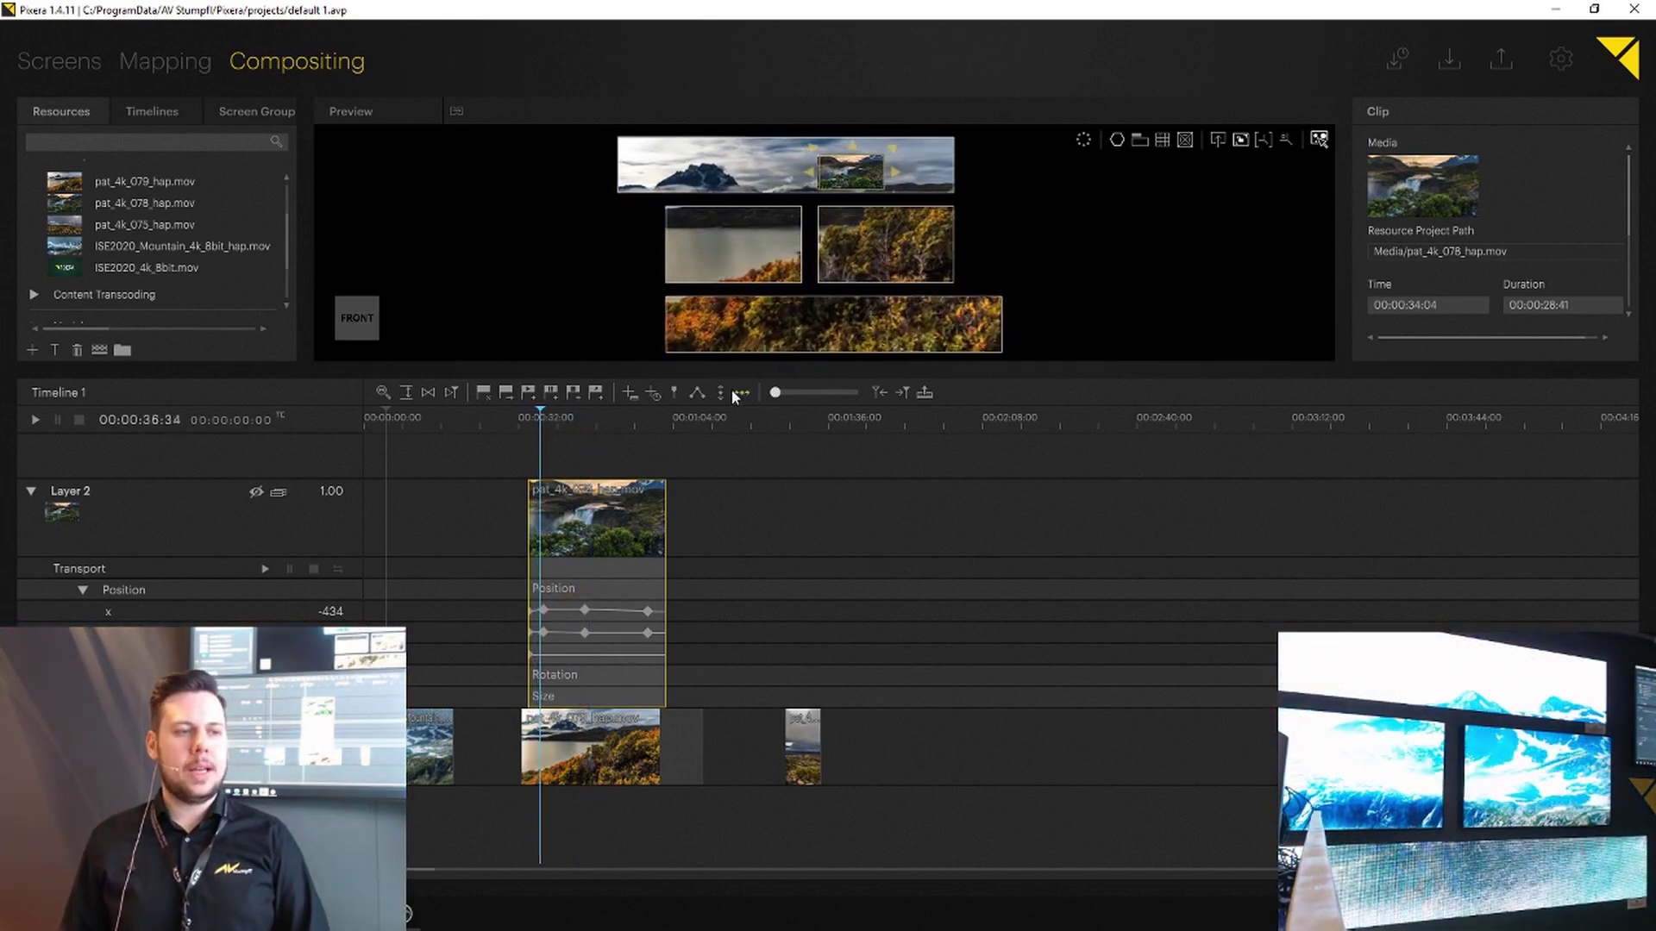
pyautogui.moveTo(780, 395)
pyautogui.mouseDown()
pyautogui.moveTo(908, 396)
pyautogui.moveTo(706, 390)
pyautogui.moveTo(884, 406)
pyautogui.moveTo(776, 393)
pyautogui.mouseUp()
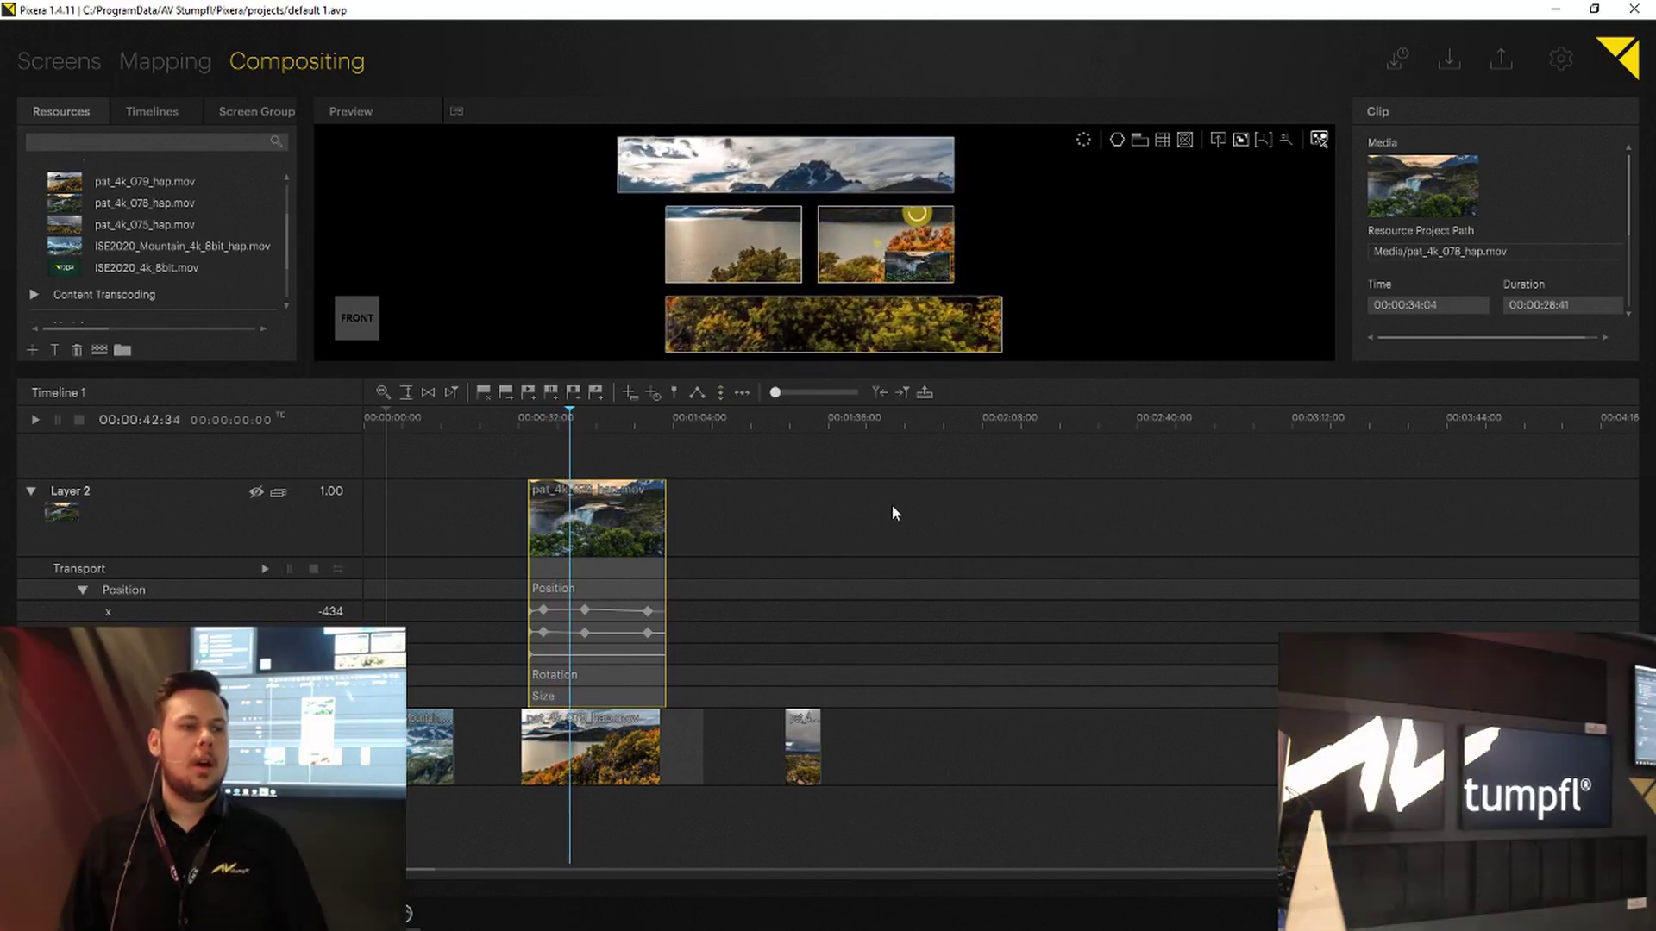
pyautogui.click(901, 392)
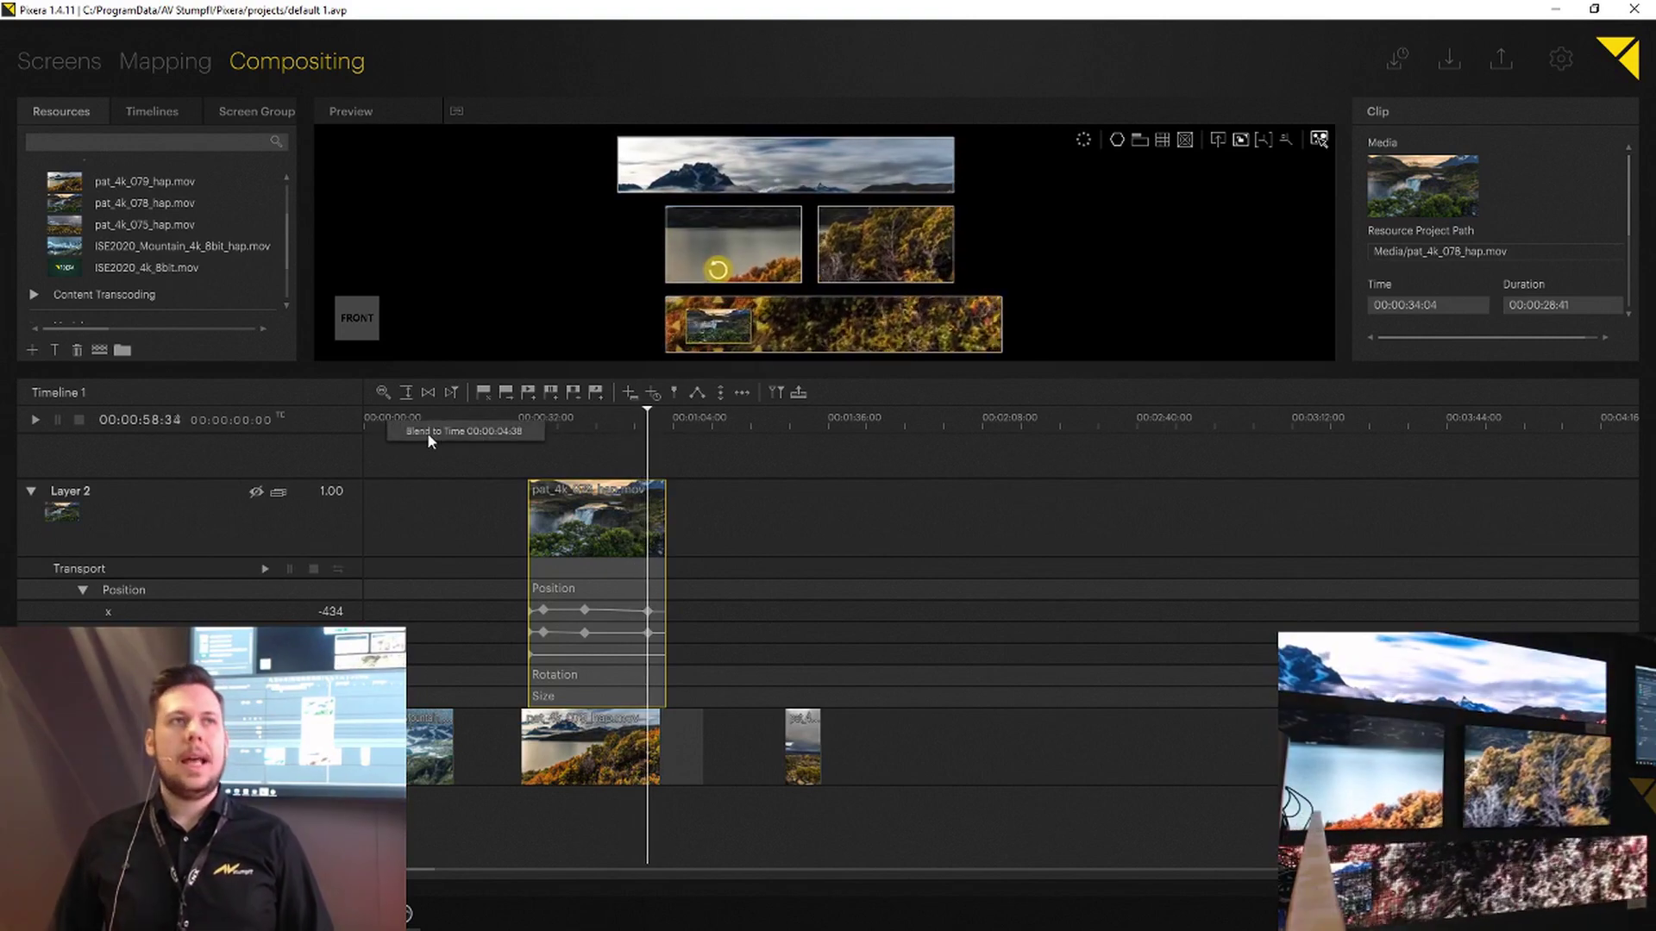
pyautogui.click(427, 432)
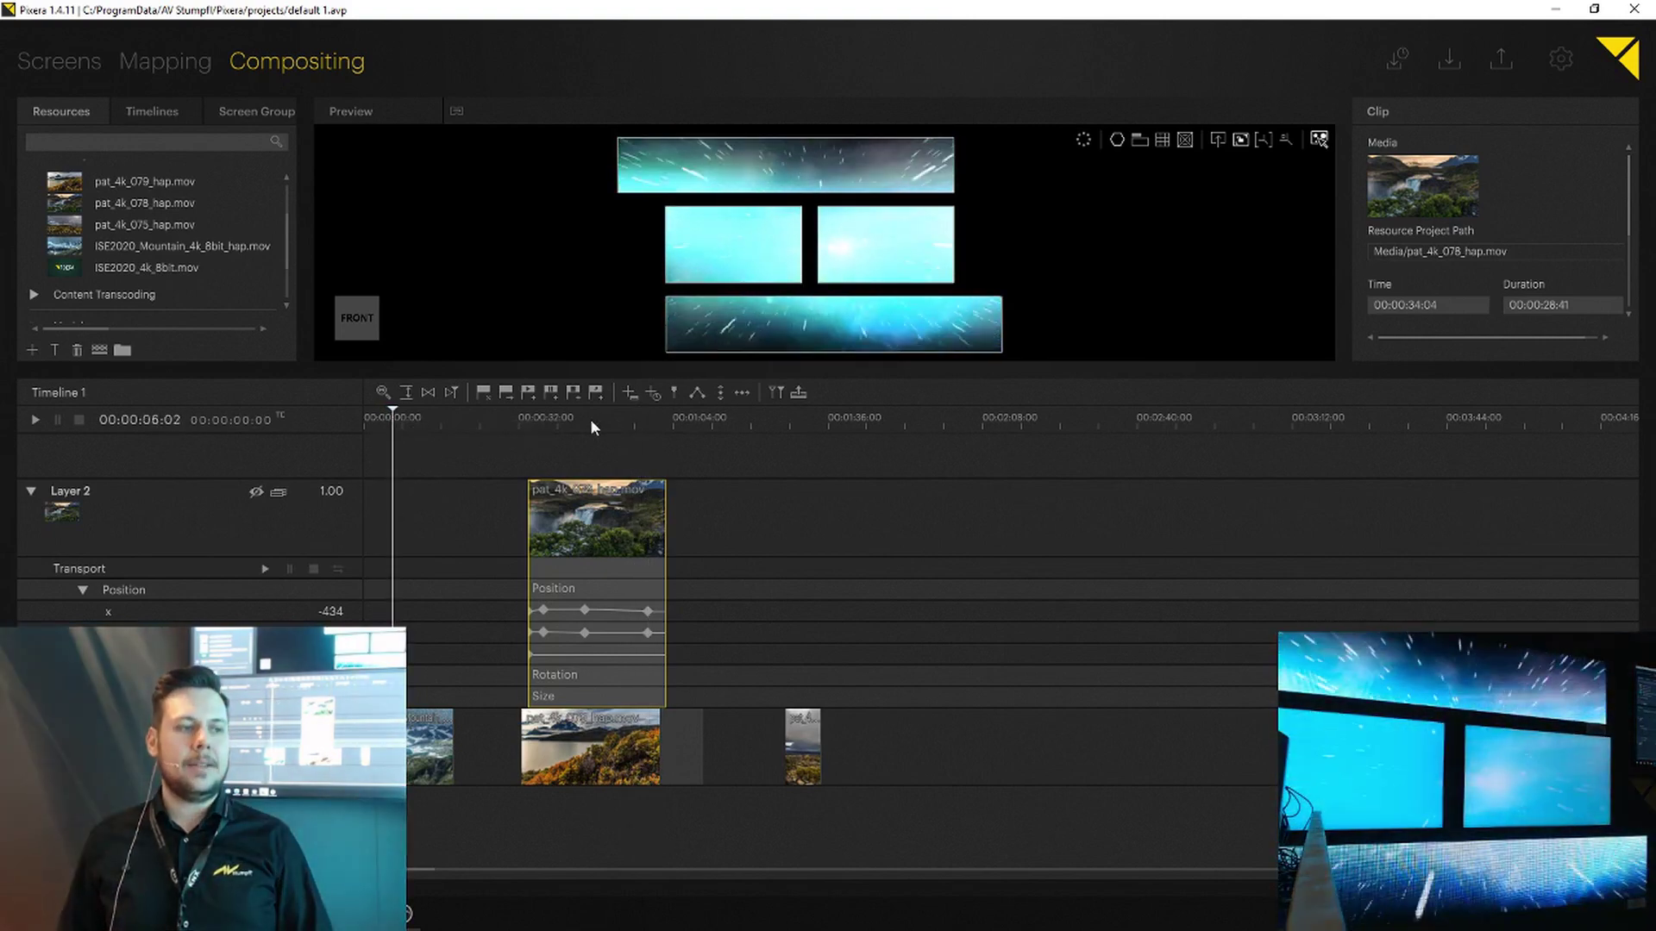
pyautogui.click(590, 421)
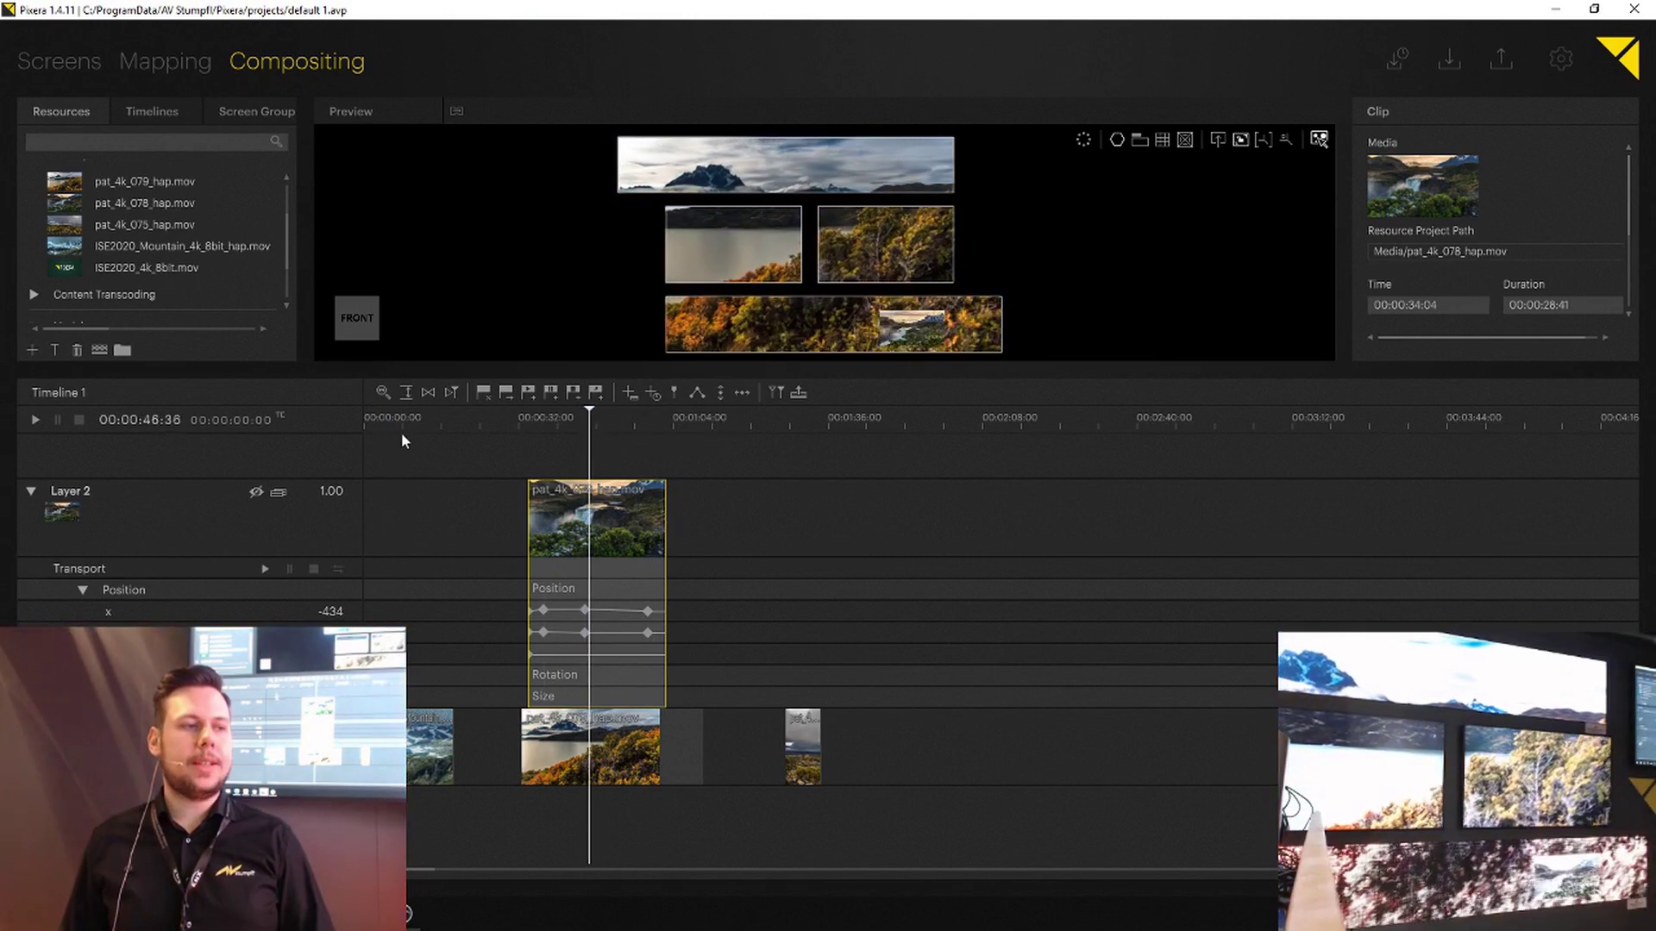
pyautogui.click(401, 428)
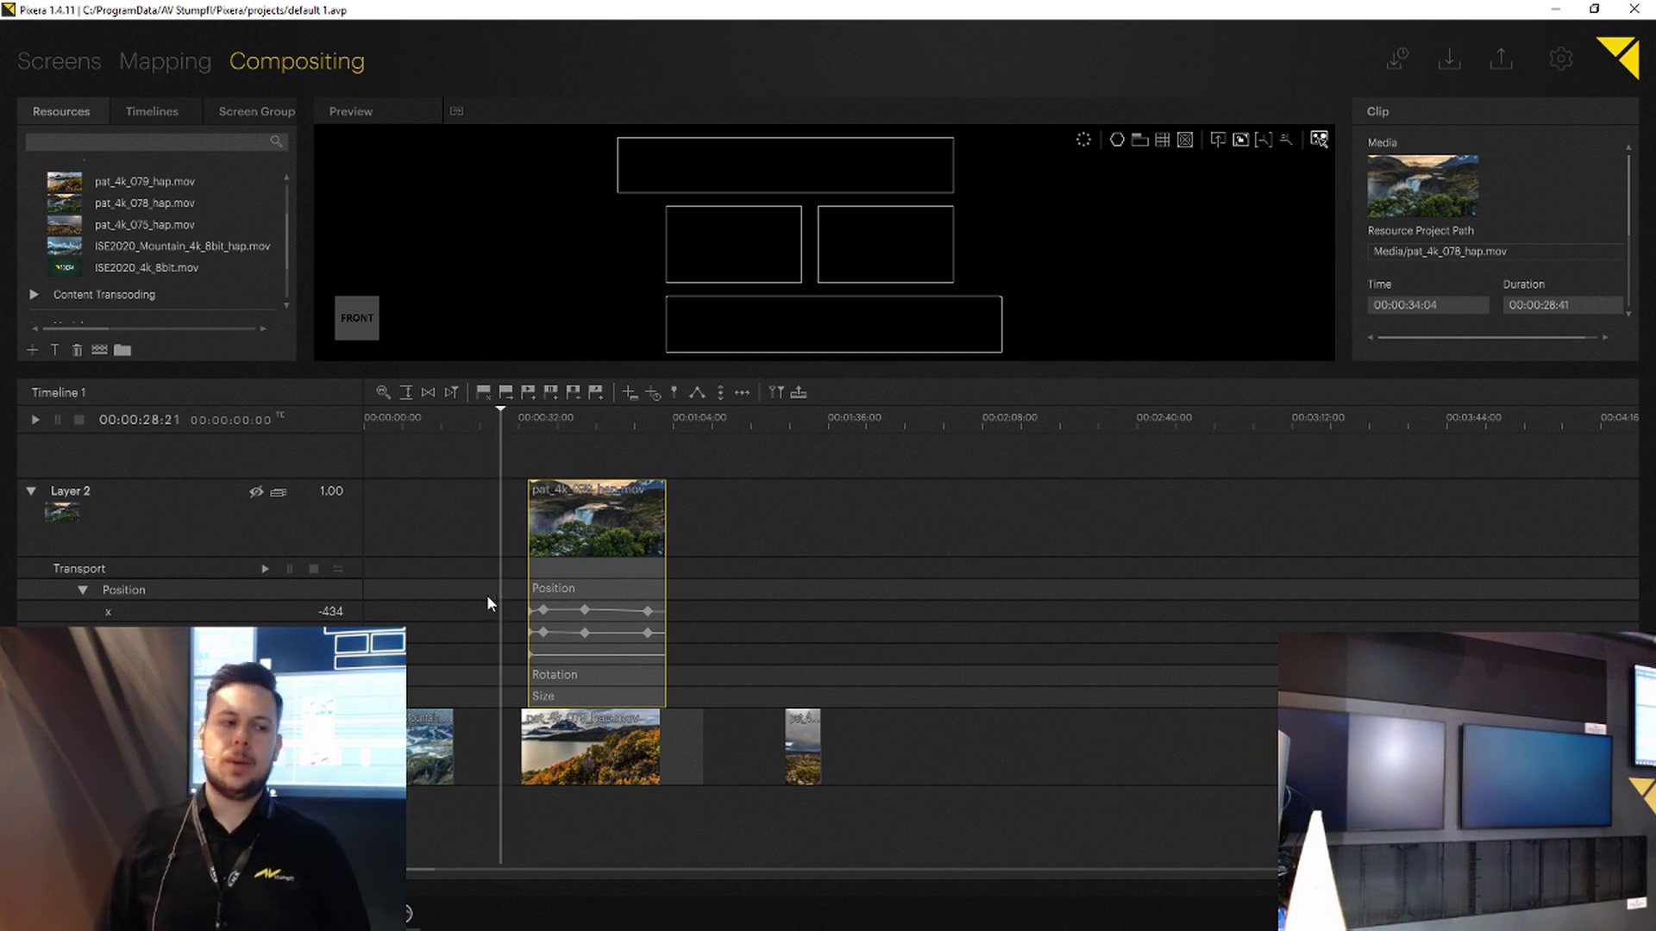
# Step: Start Timeline 1 playing with Space, advancing to about 00:00:28:56
pyautogui.press('space')
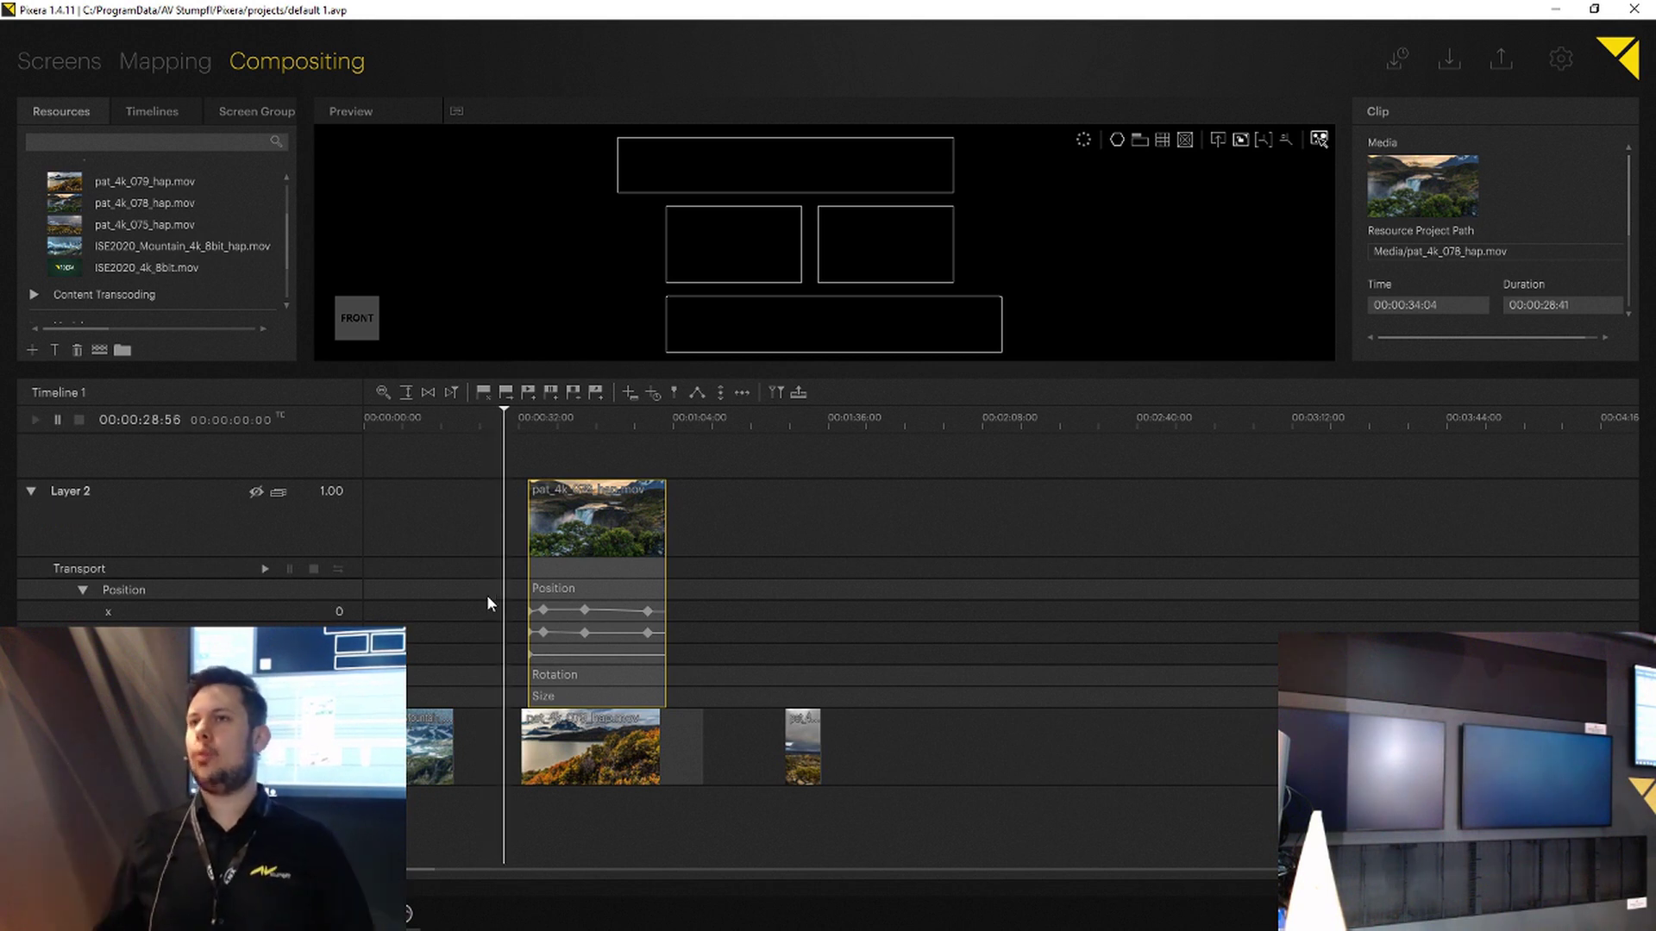